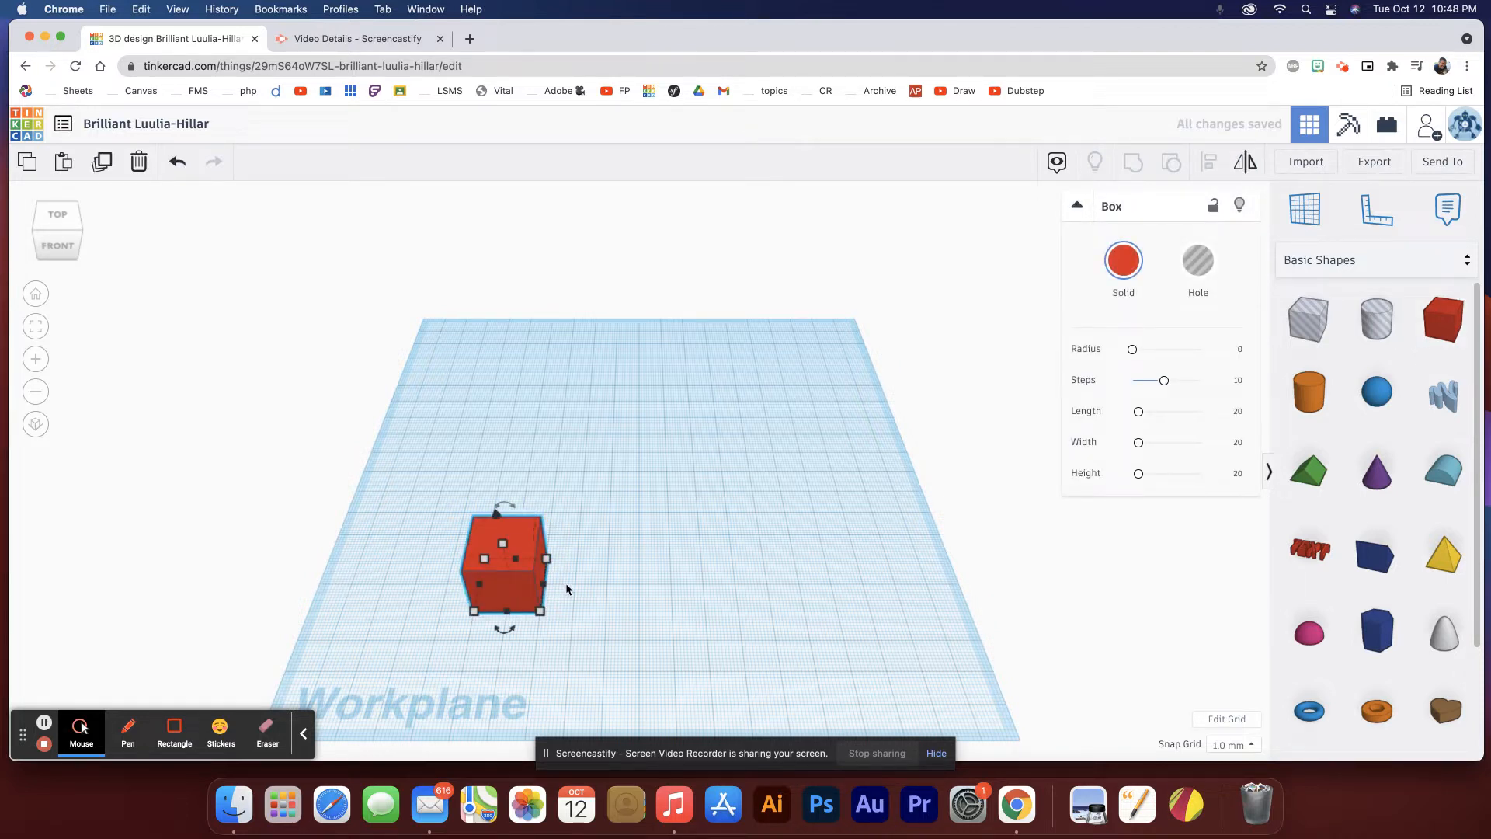
# Flatten the red box to a height of 2 mm and resize its base to 19 × 6 mm.
pyautogui.press('f')
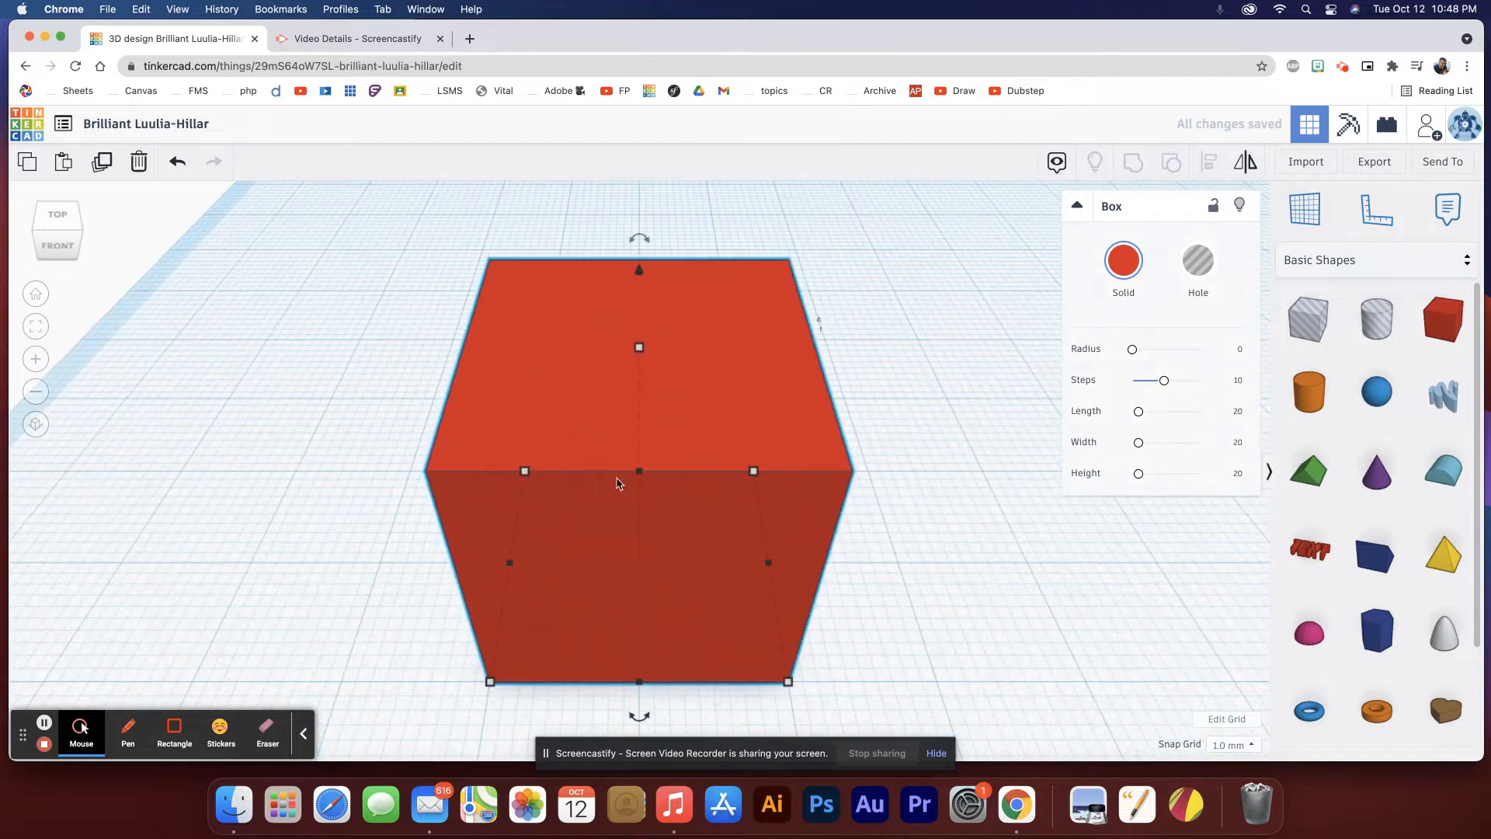
pyautogui.moveTo(649, 480)
pyautogui.mouseDown()
pyautogui.moveTo(630, 658)
pyautogui.moveTo(670, 661)
pyautogui.mouseUp()
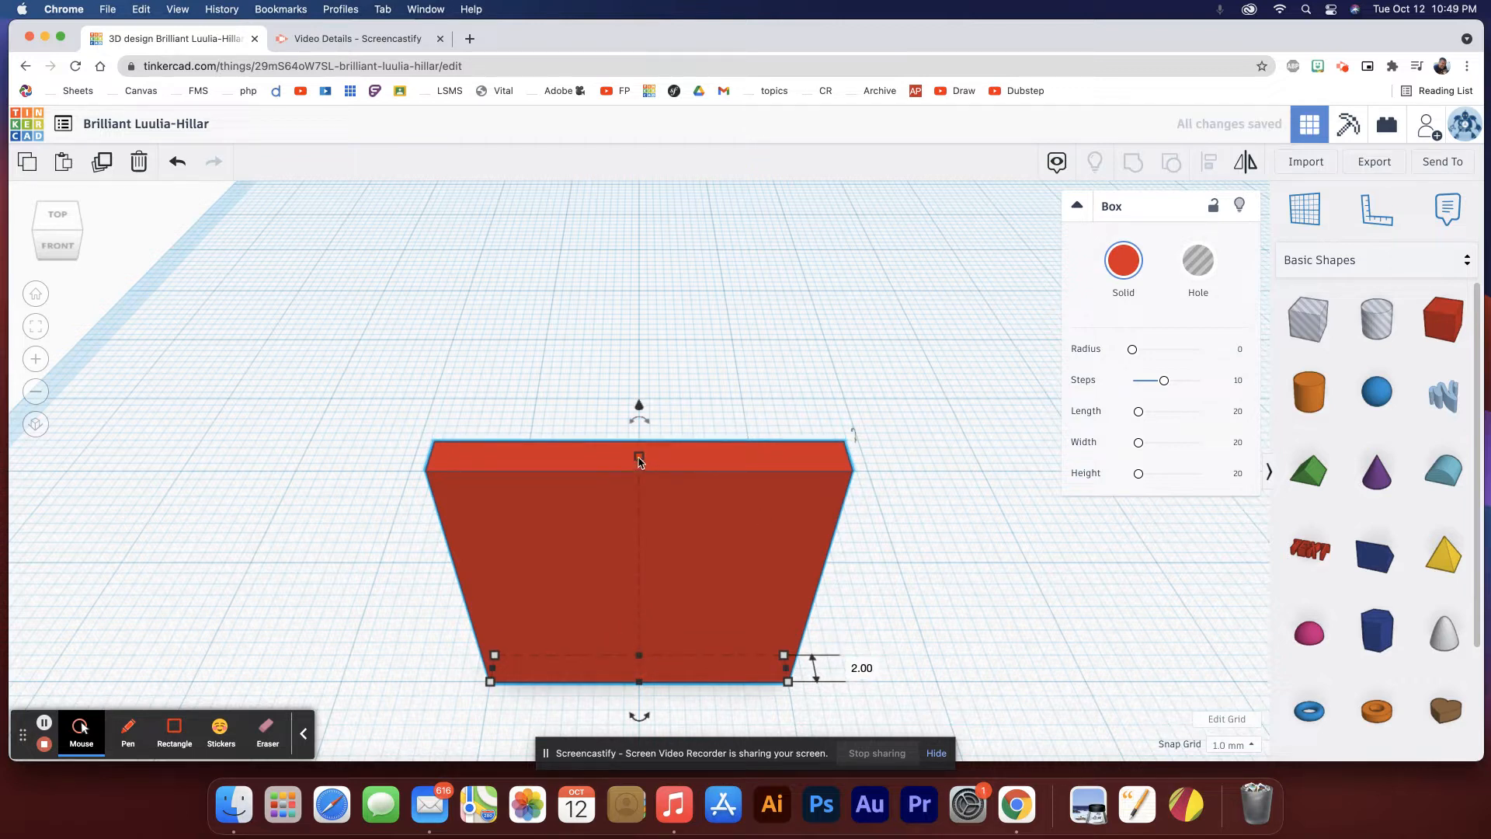
pyautogui.moveTo(638, 462); pyautogui.dragTo(642, 653)
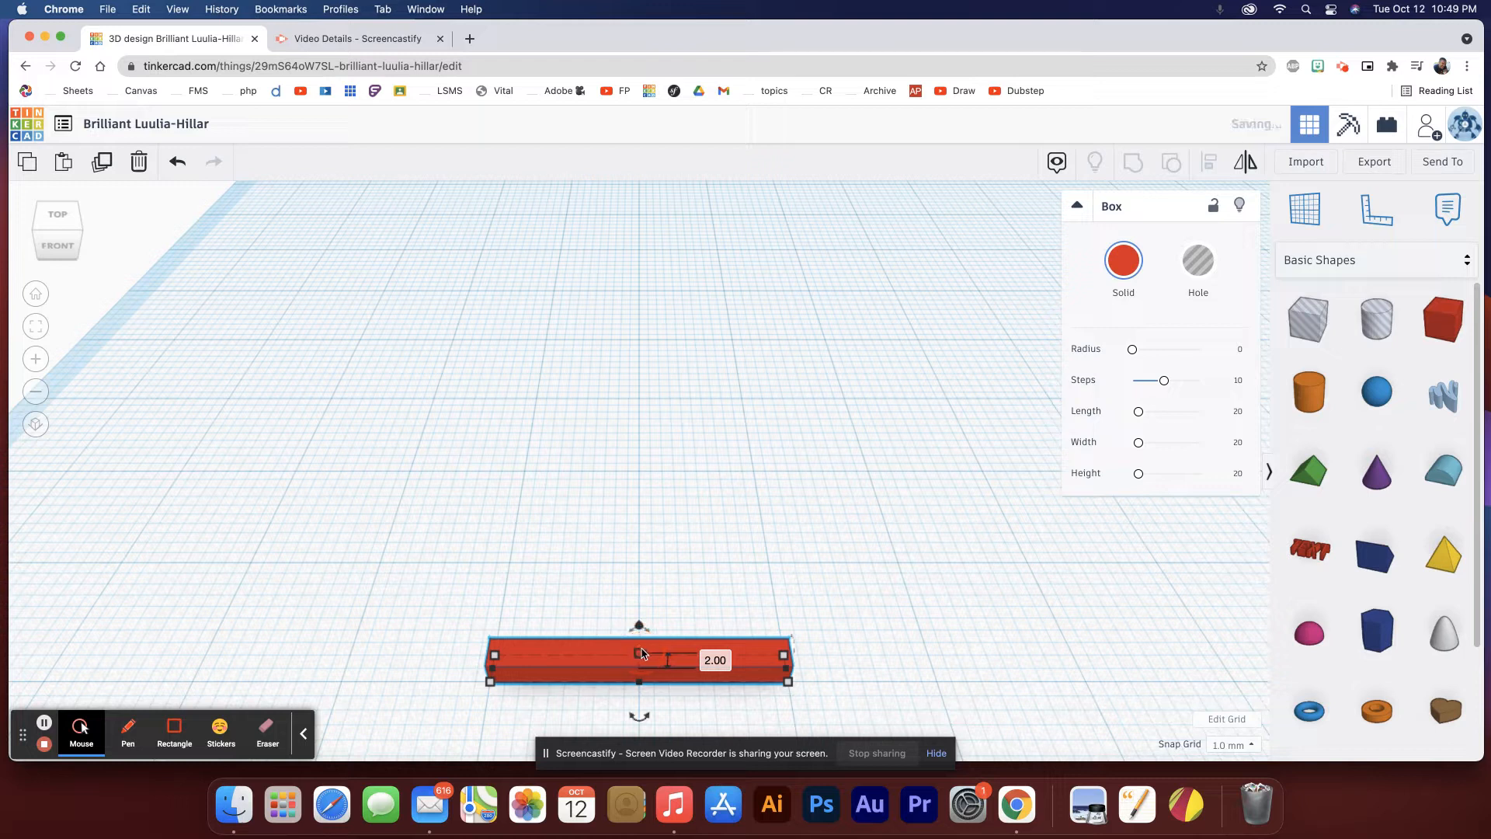
pyautogui.moveTo(497, 660); pyautogui.dragTo(517, 606)
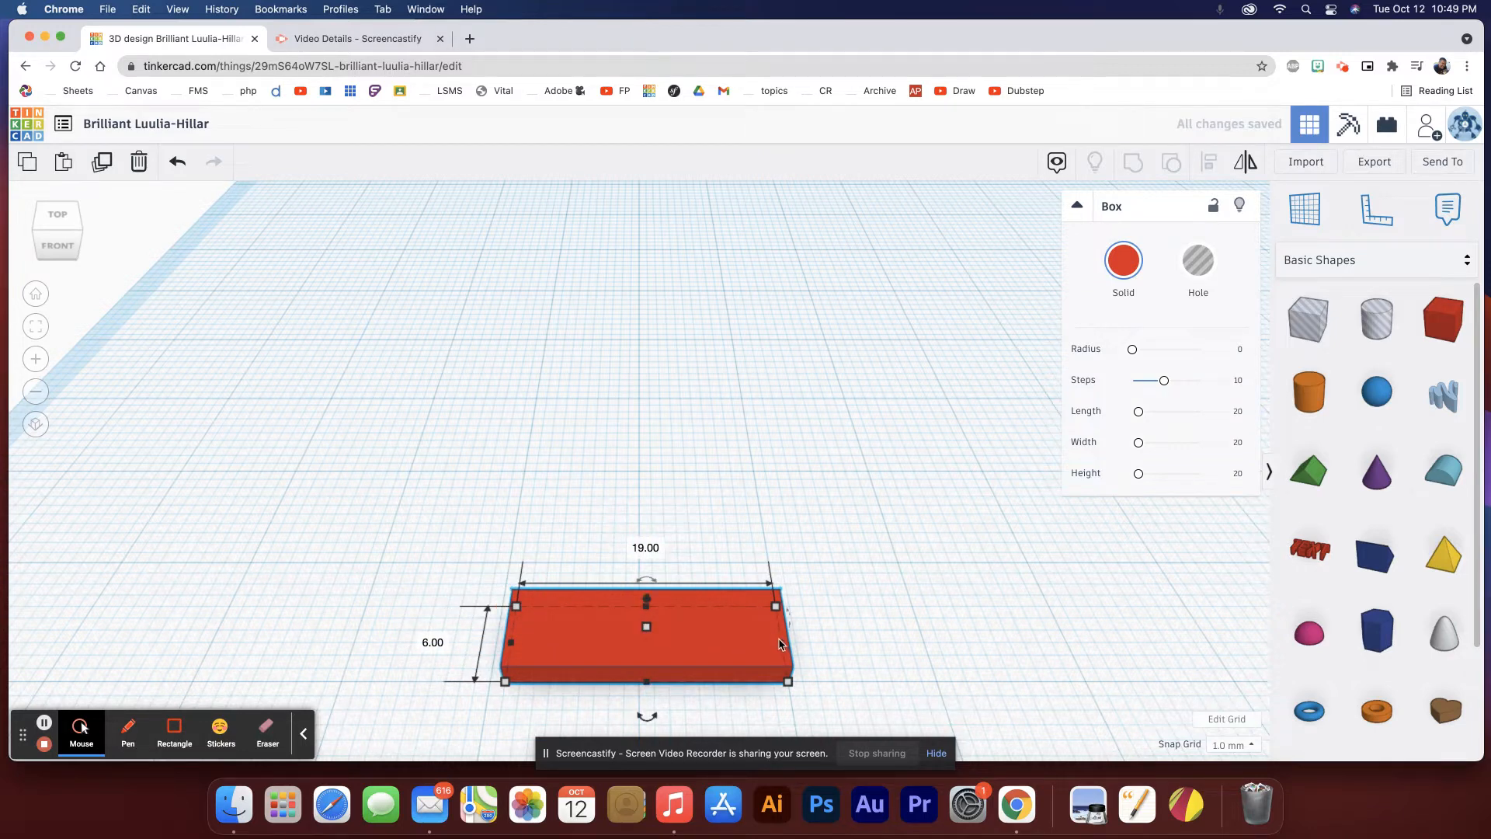
# Narrow the flat box to 3 mm wide, reduce its height to 1 mm, and check its dimensions.
pyautogui.scroll(-5, 740, 635)
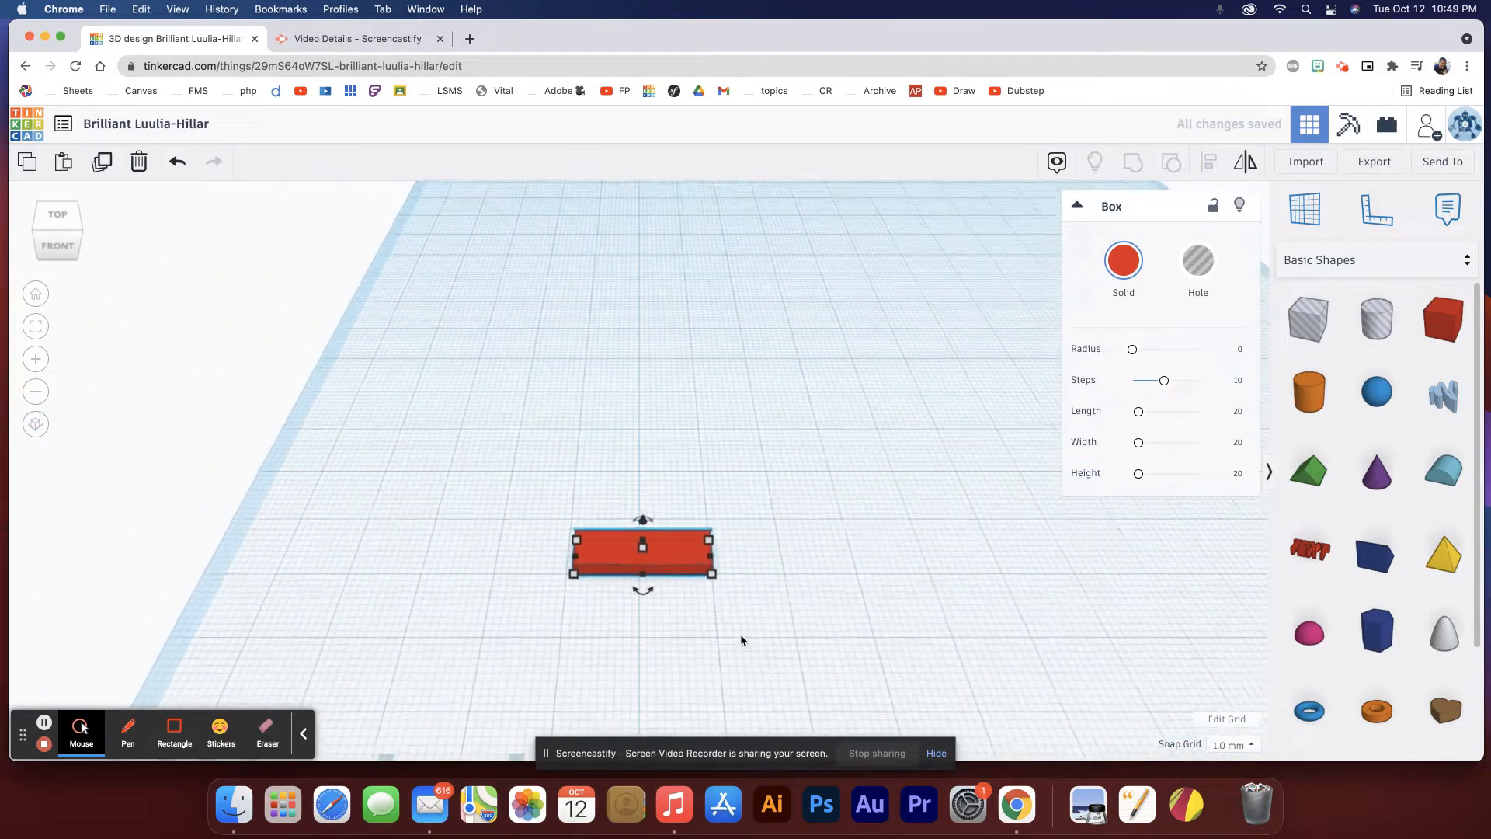
pyautogui.scroll(-5, 740, 634)
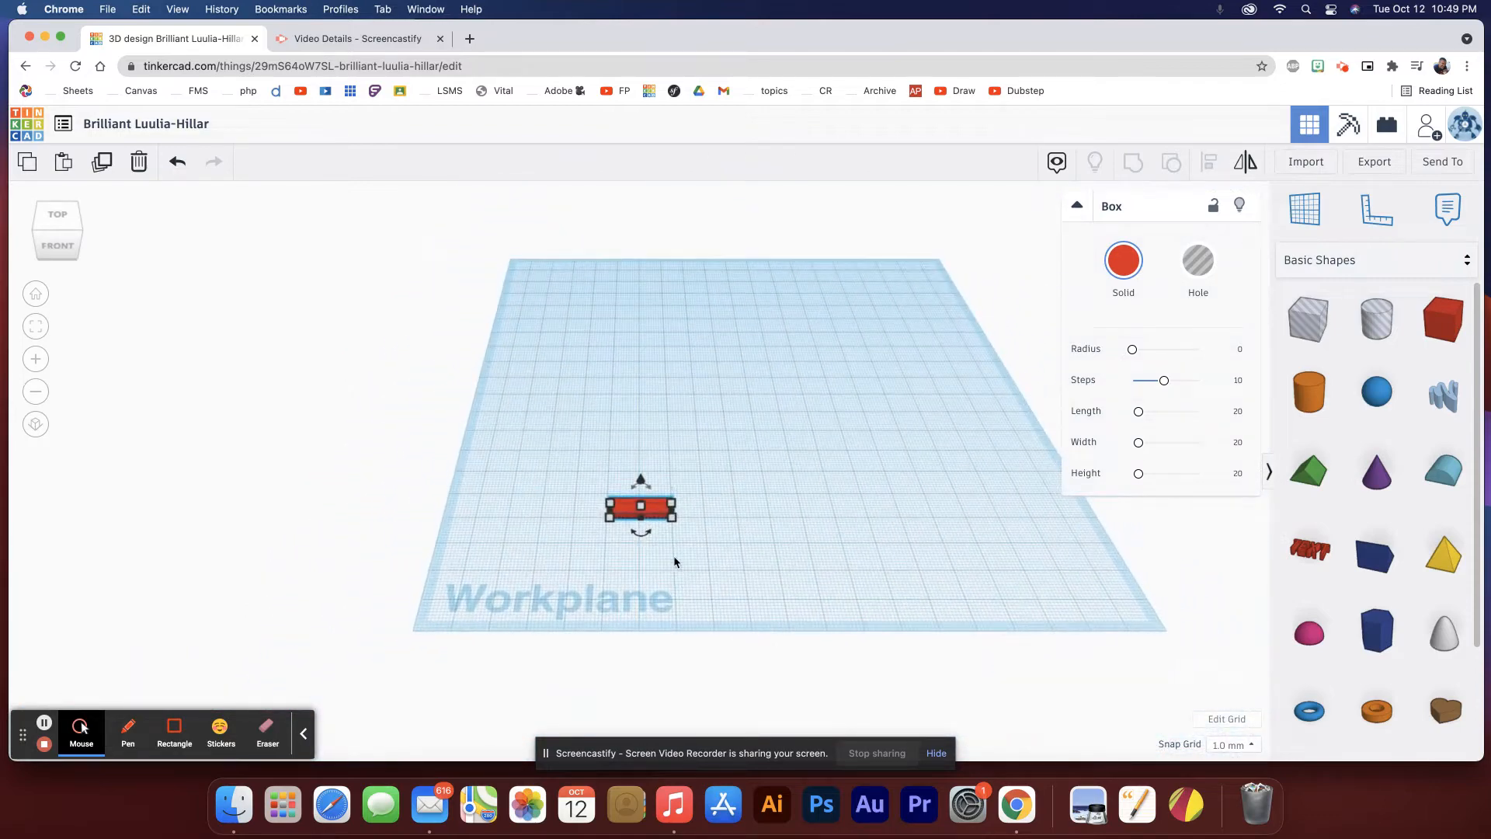
pyautogui.scroll(10, 639, 511)
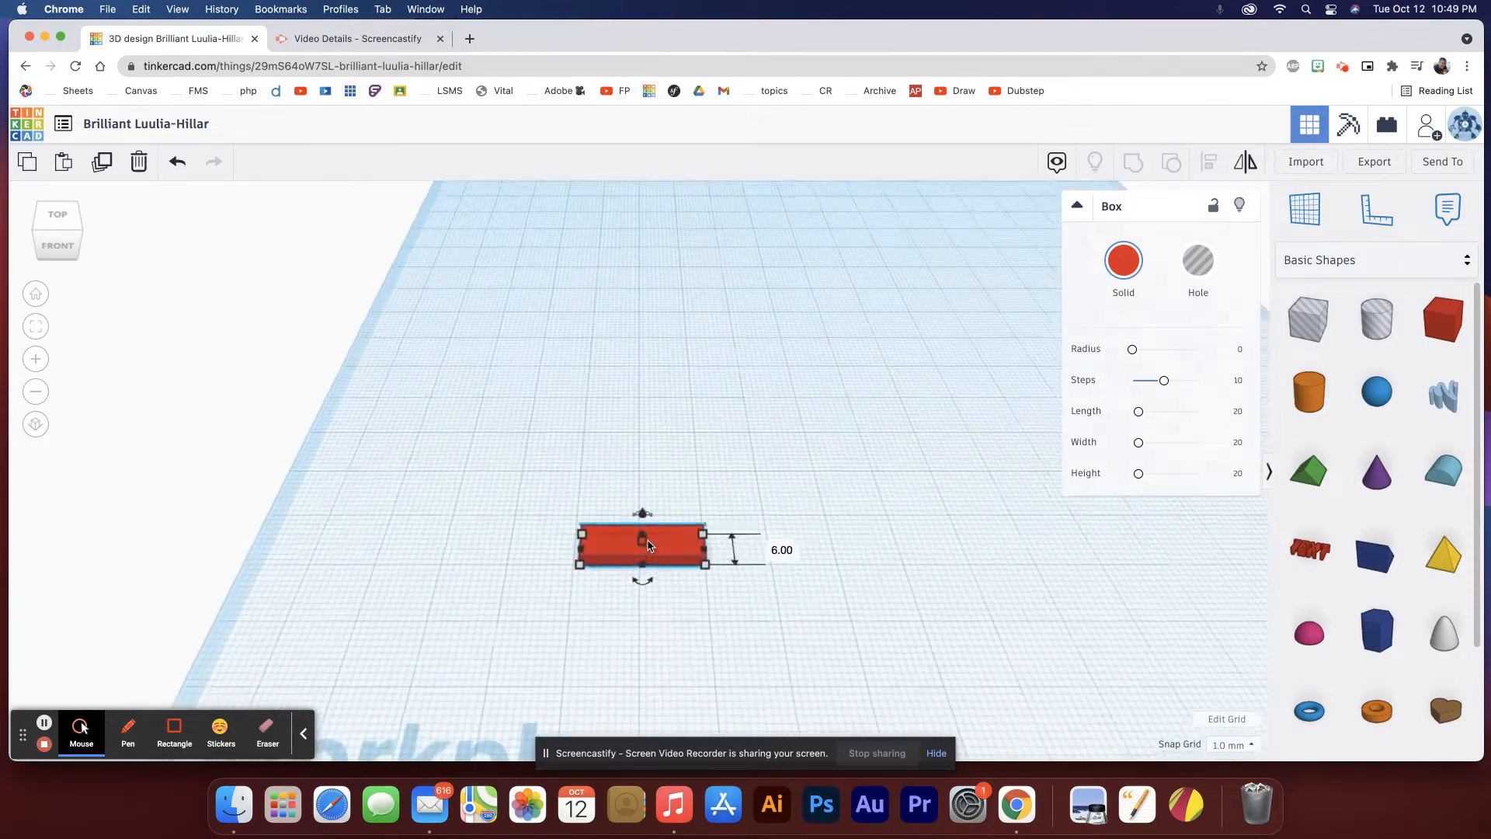
pyautogui.scroll(5, 680, 587)
pyautogui.scroll(-5, 691, 612)
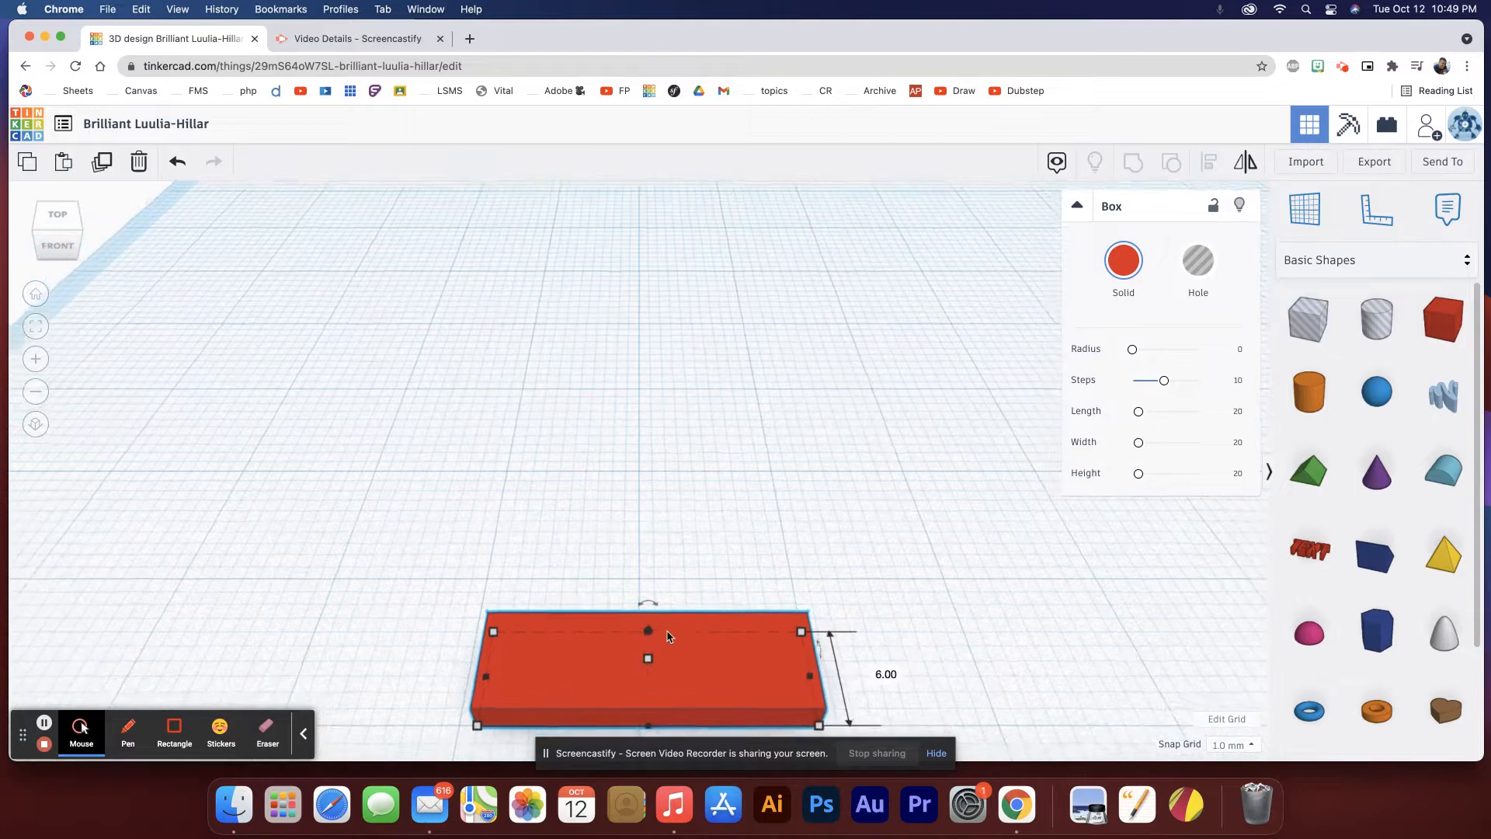
pyautogui.moveTo(660, 634); pyautogui.dragTo(798, 602, button='middle')
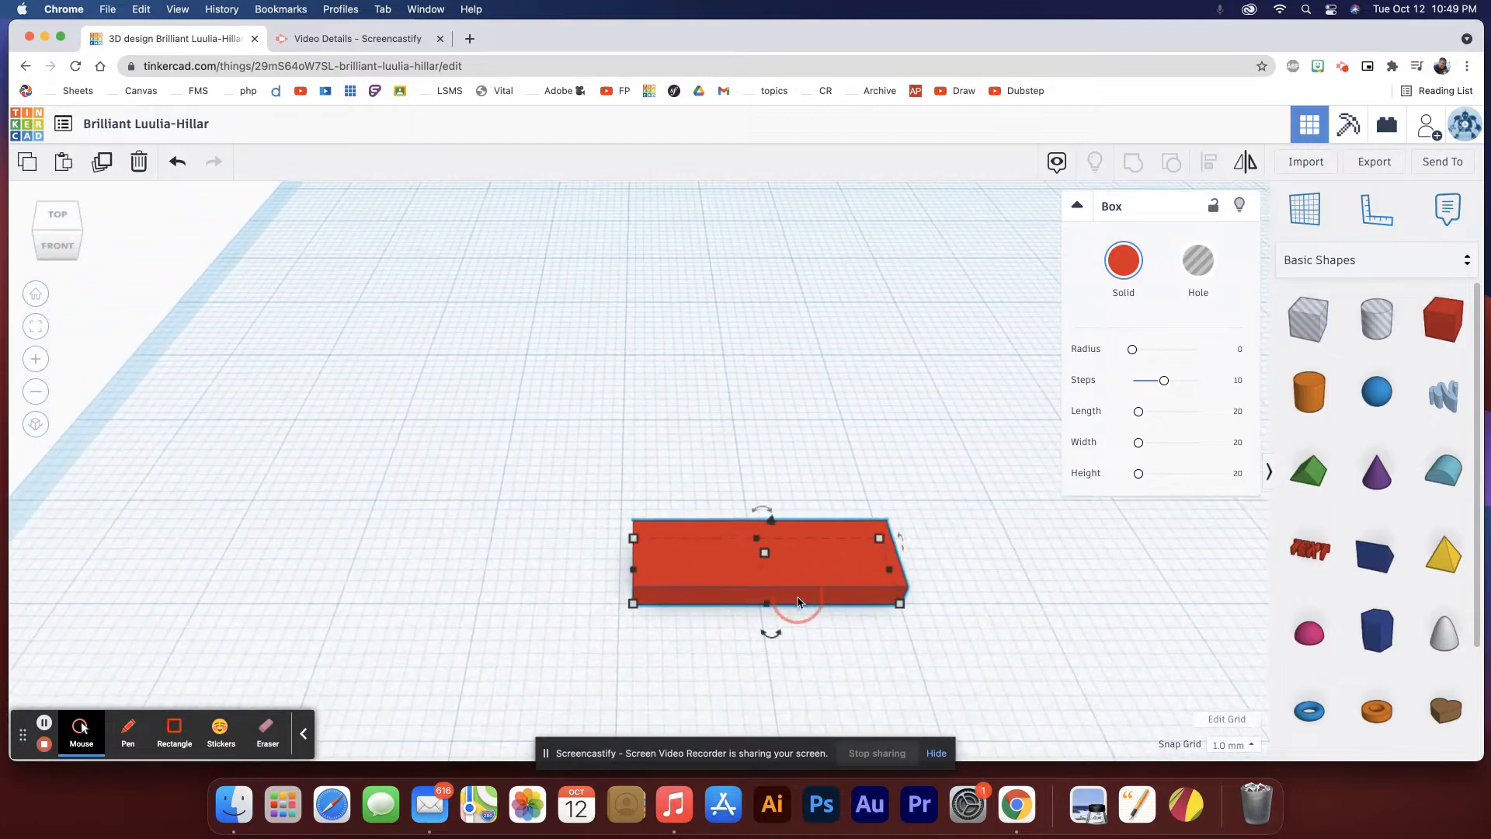
pyautogui.moveTo(826, 613); pyautogui.dragTo(598, 580, button='right')
pyautogui.moveTo(634, 557); pyautogui.dragTo(678, 564)
pyautogui.moveTo(754, 484); pyautogui.dragTo(754, 494)
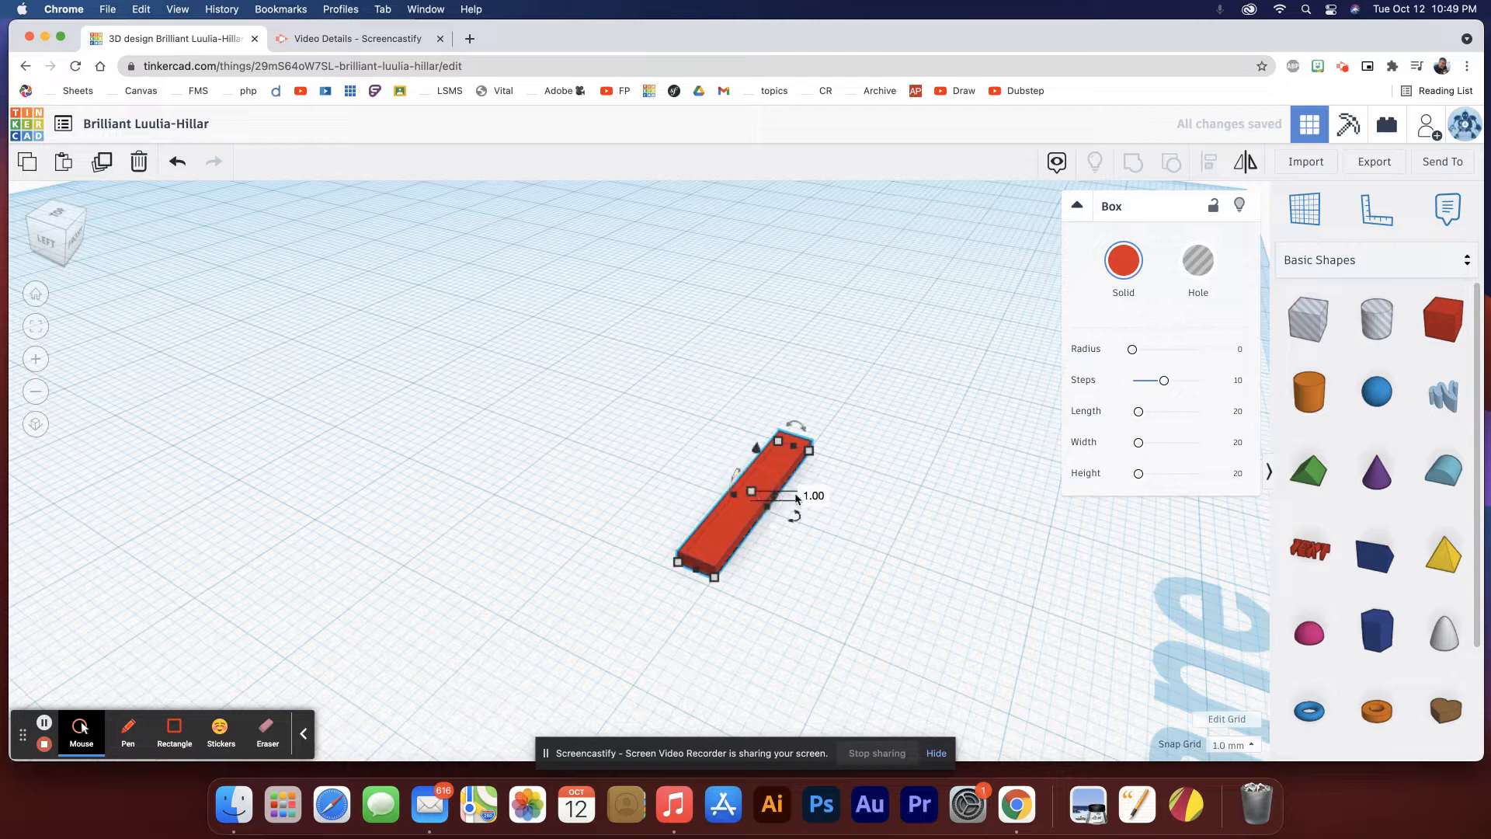
pyautogui.moveTo(804, 485); pyautogui.dragTo(640, 509, button='right')
pyautogui.moveTo(655, 578); pyautogui.dragTo(819, 536, button='right')
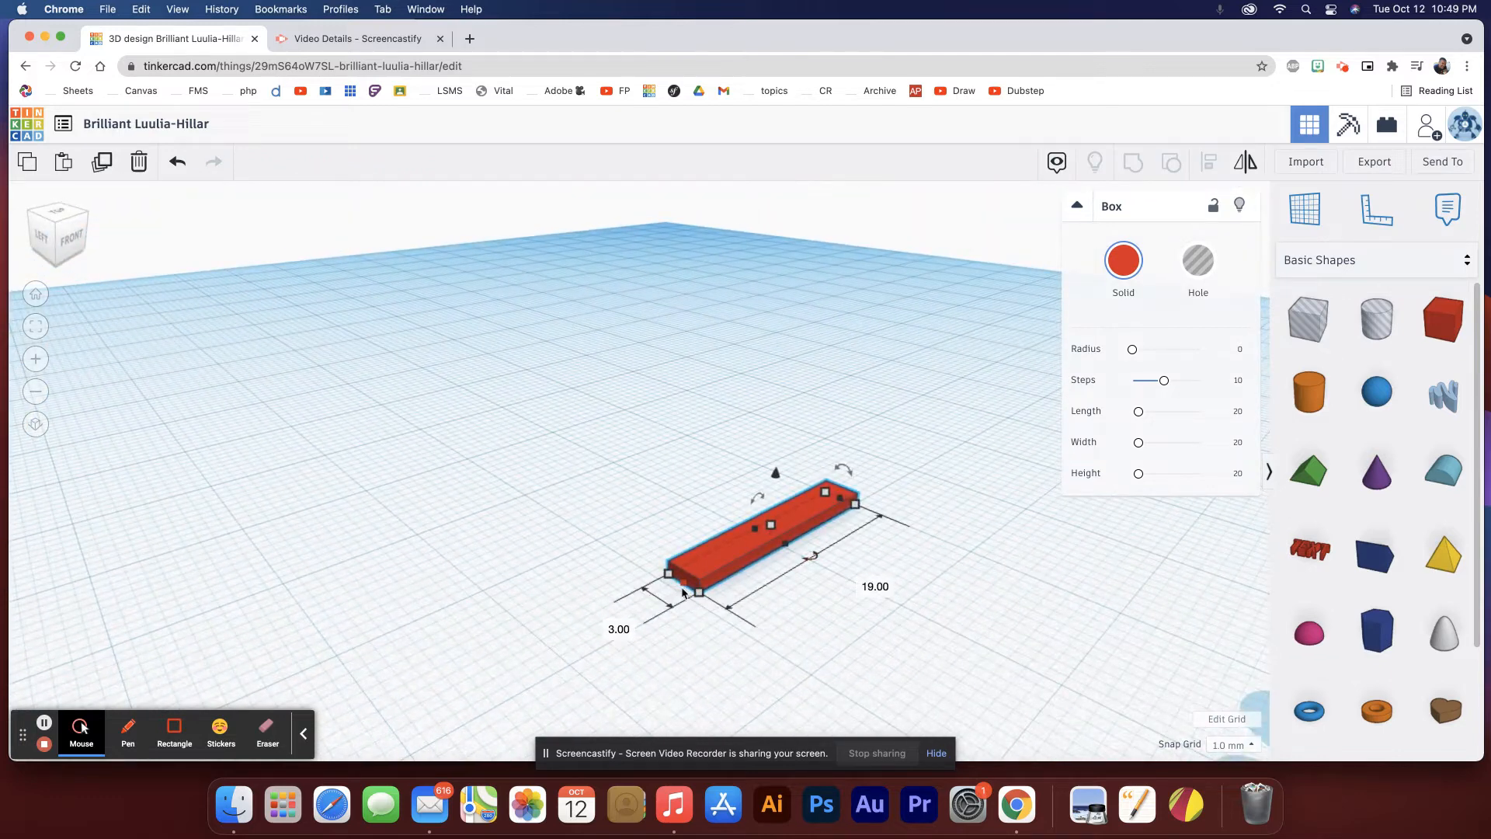
pyautogui.click(772, 523)
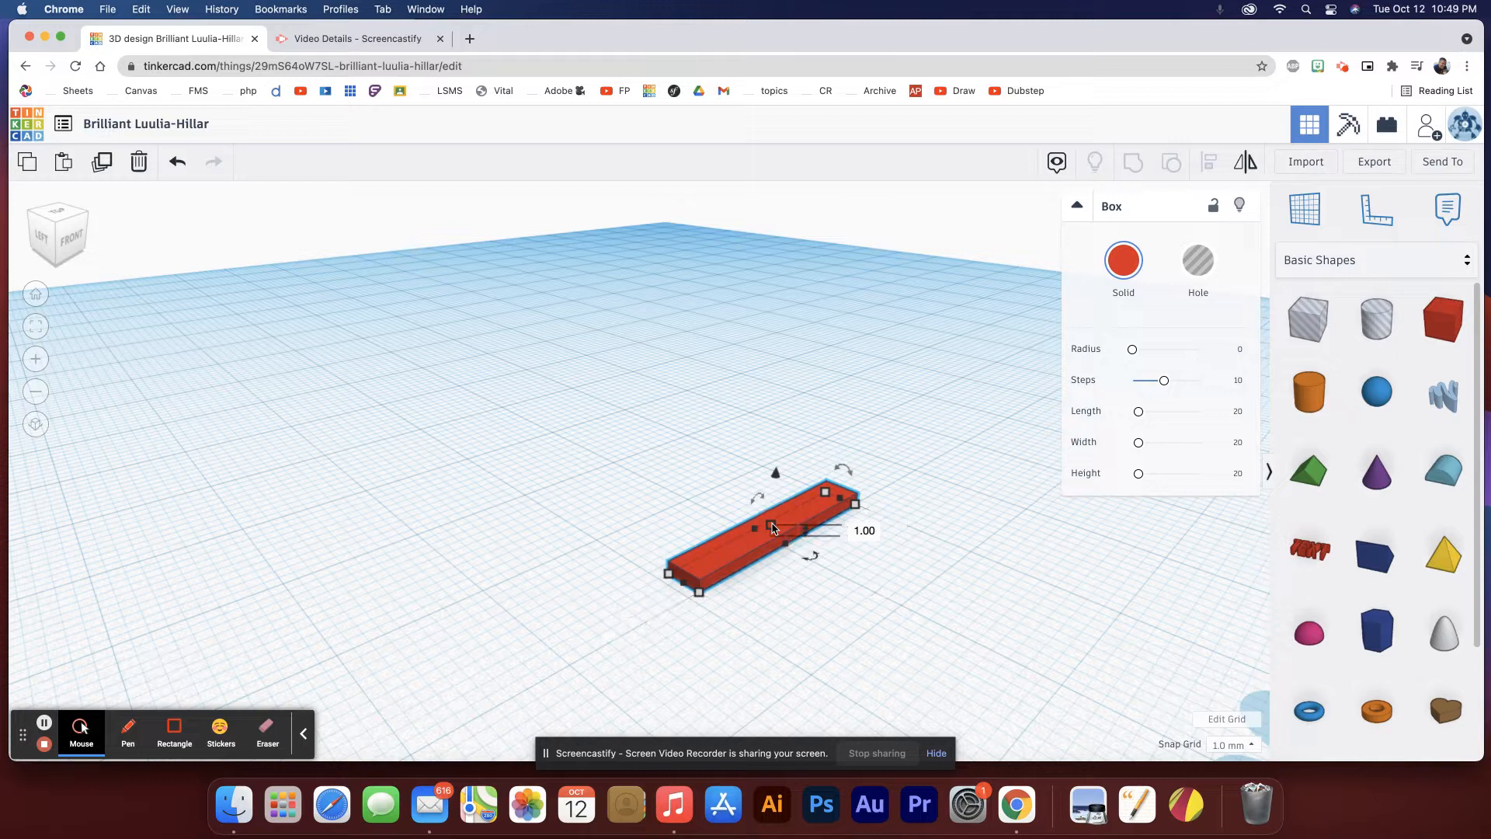
pyautogui.click(667, 576)
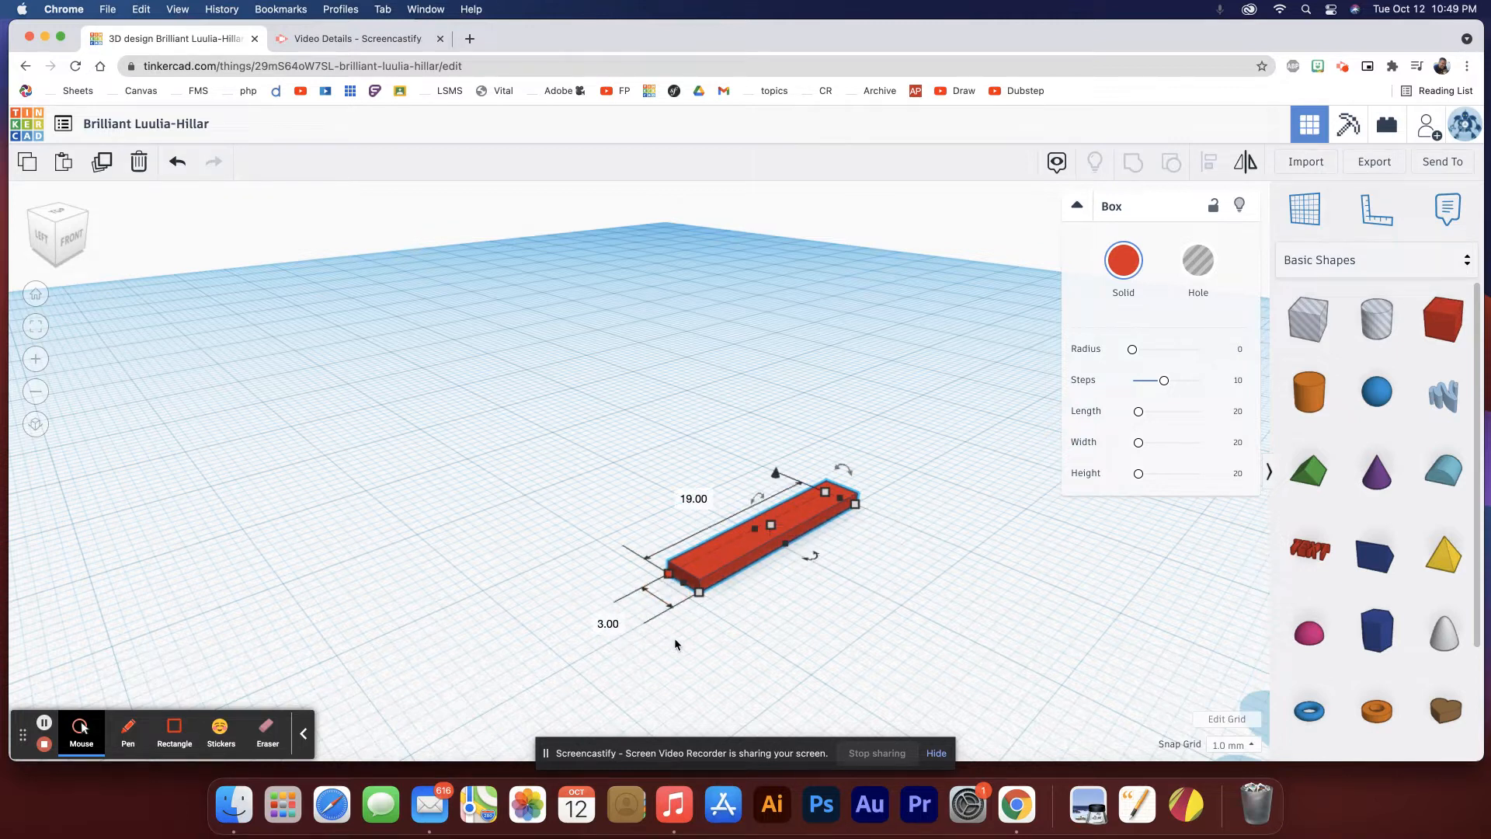
# Stretch the thin bar along its long axis to a length of 100 mm.
pyautogui.moveTo(703, 584); pyautogui.dragTo(814, 580, button='right')
pyautogui.scroll(-5, 812, 574)
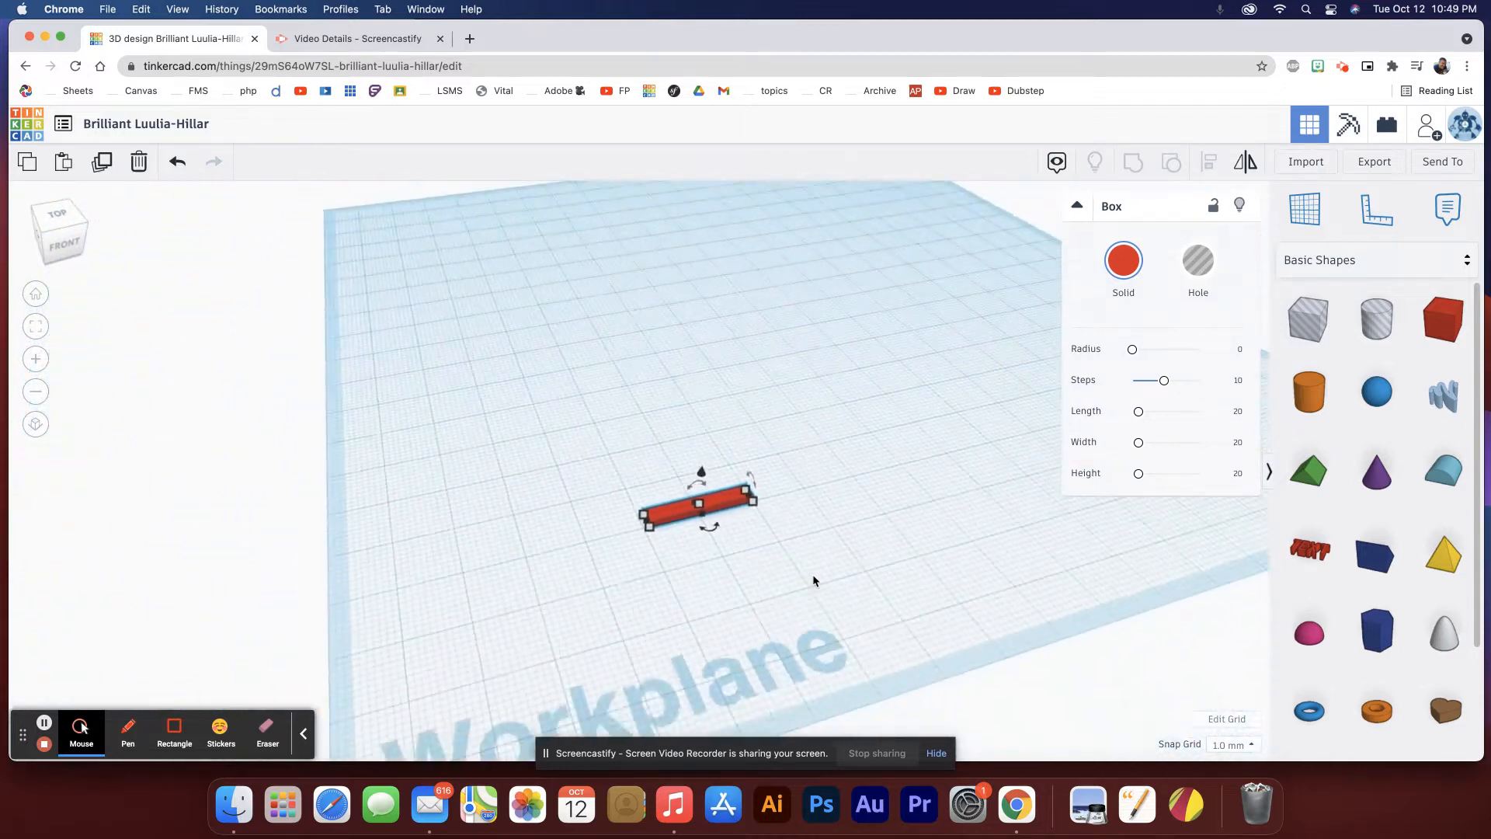
pyautogui.scroll(-2, 722, 515)
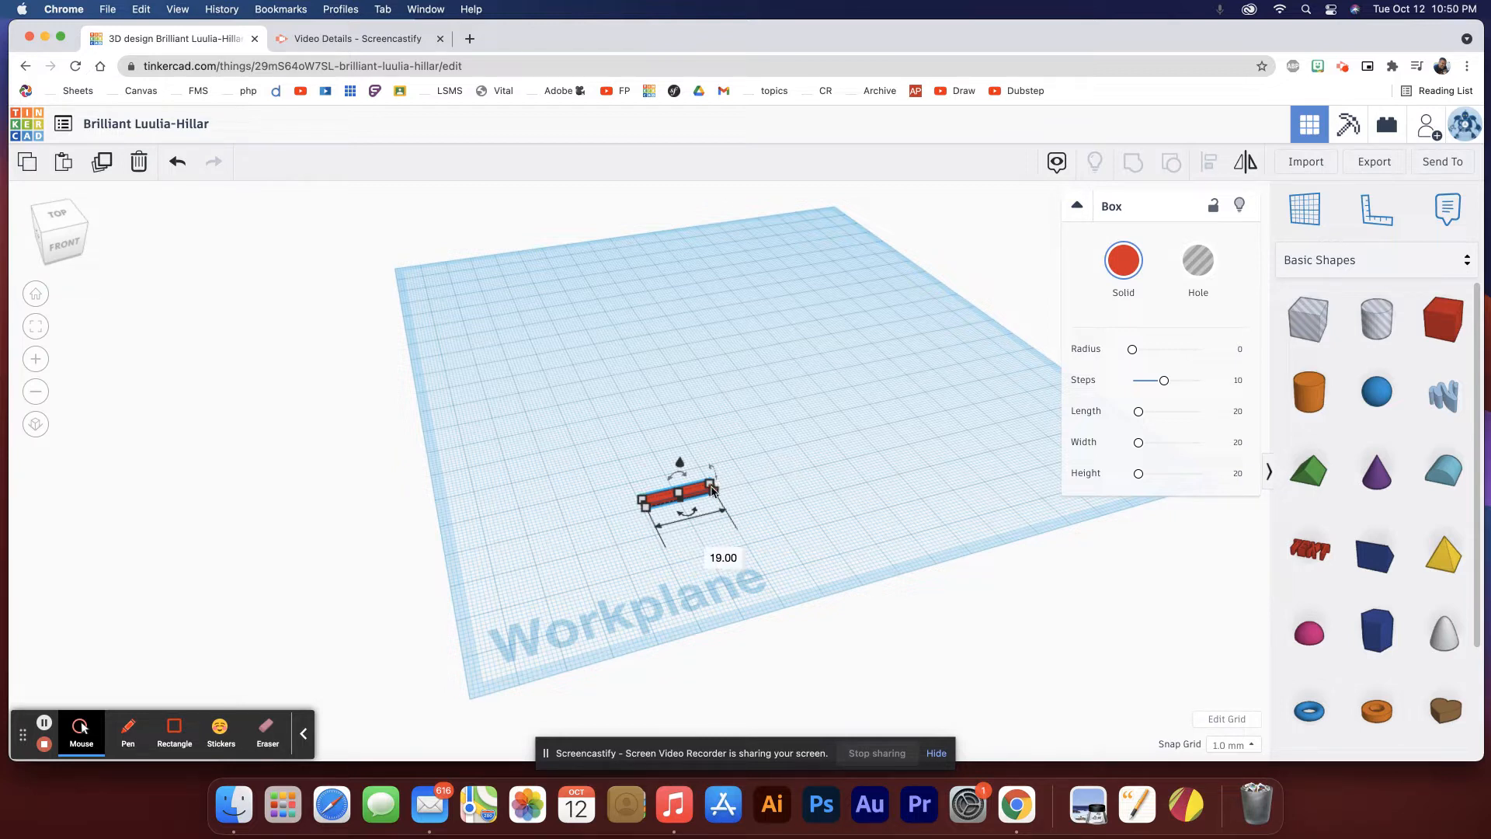
pyautogui.moveTo(710, 487); pyautogui.dragTo(982, 440)
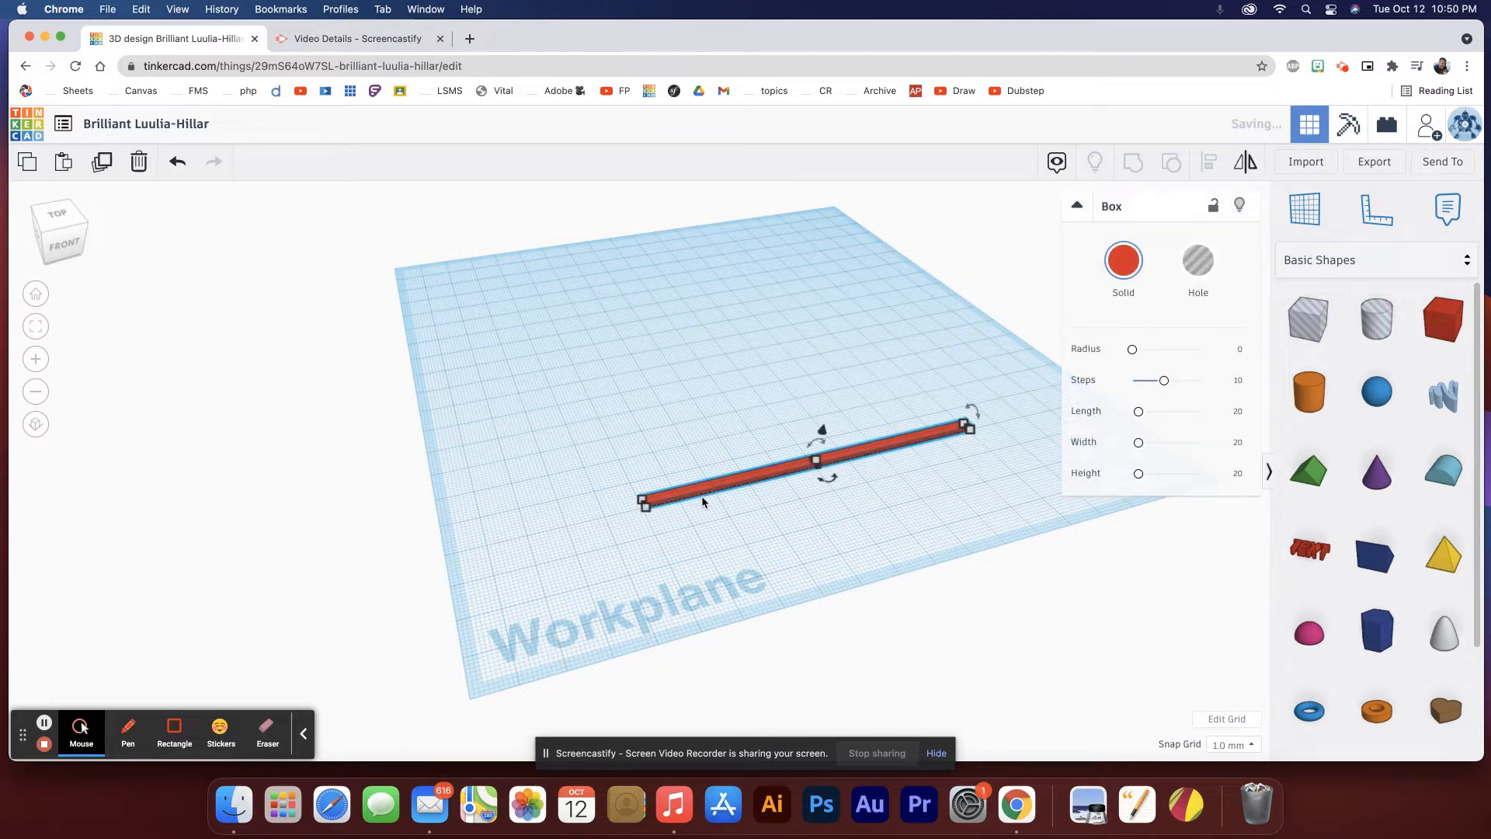
# Duplicate the bar and shift the copy far toward the back of the workplane, parallel to the original.
pyautogui.hotkey('ctrl', 'd')
pyautogui.press('Up')
pyautogui.press('Up')
pyautogui.press('Up')
pyautogui.press('Up')
pyautogui.press('Up')
pyautogui.press('Up')
pyautogui.press('Up')
pyautogui.press('Up')
pyautogui.press('Up')
pyautogui.press('Up')
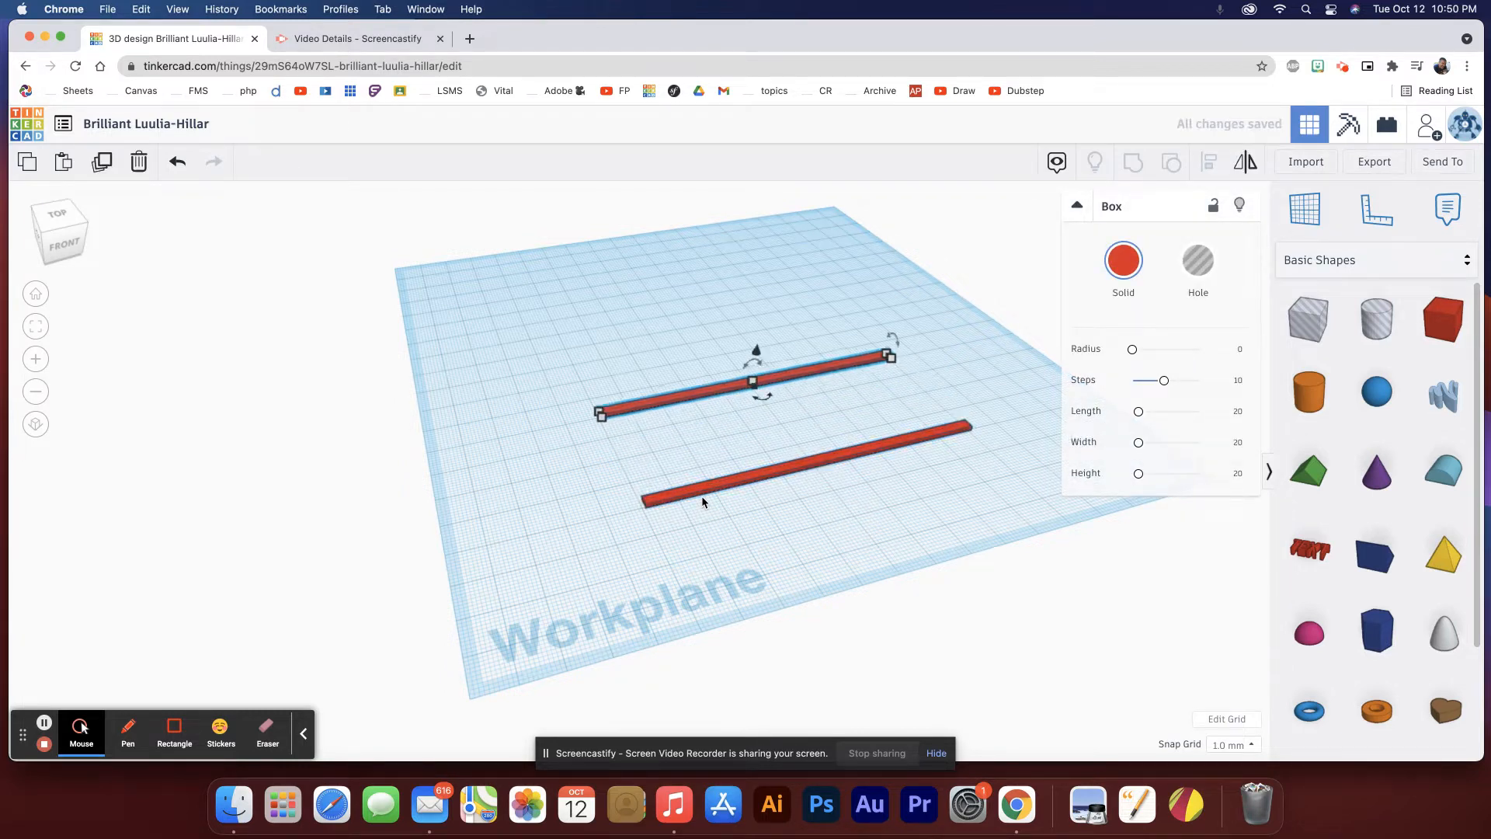
pyautogui.press('Up')
pyautogui.press('Up')
pyautogui.press('Up')
pyautogui.press('Up')
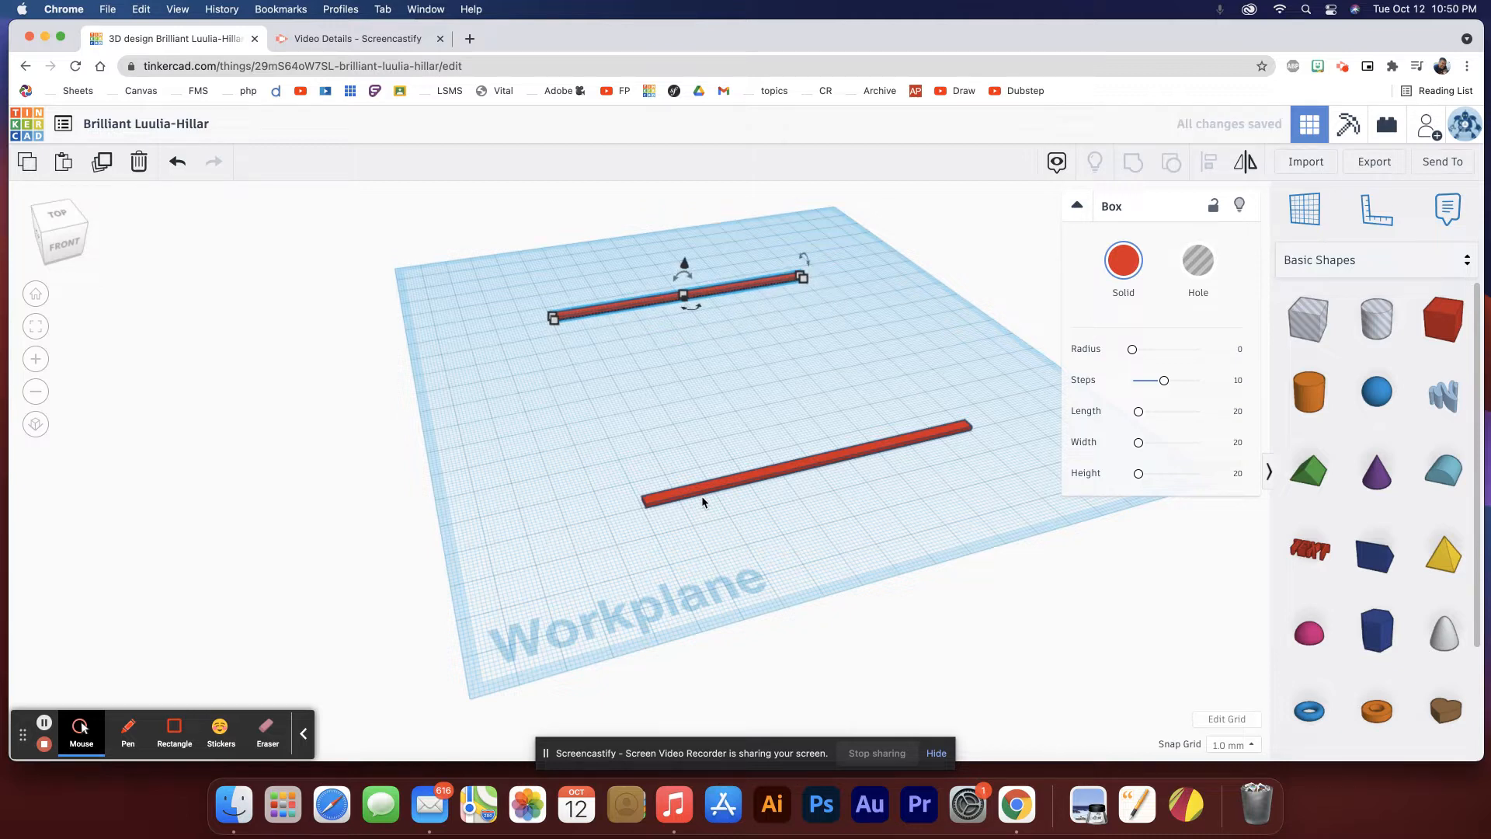
# Nudge the front bar 1 mm to the left and inspect both of its ends against the grid.
pyautogui.click(665, 502)
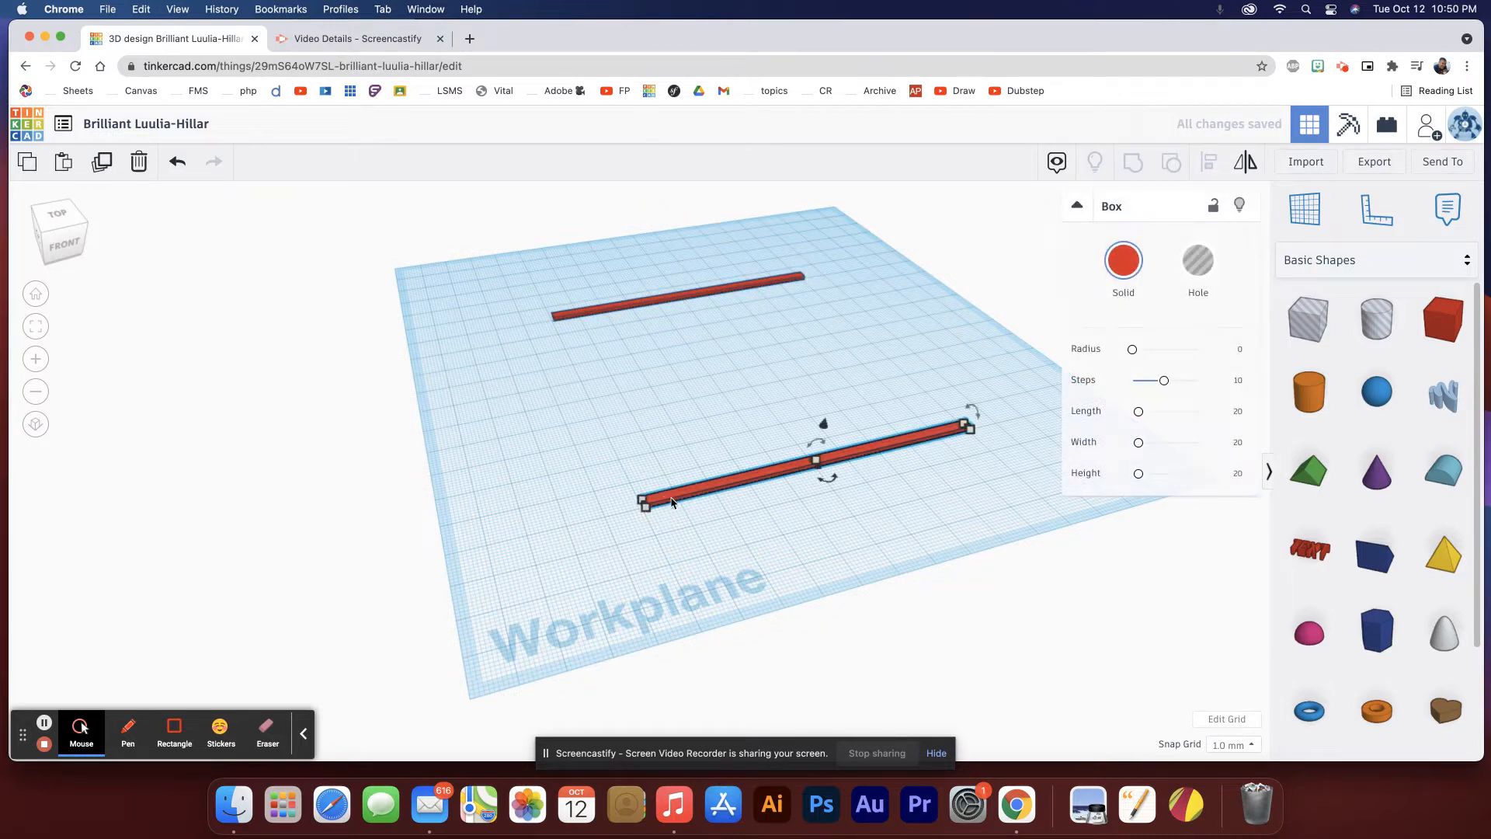
pyautogui.scroll(5, 658, 507)
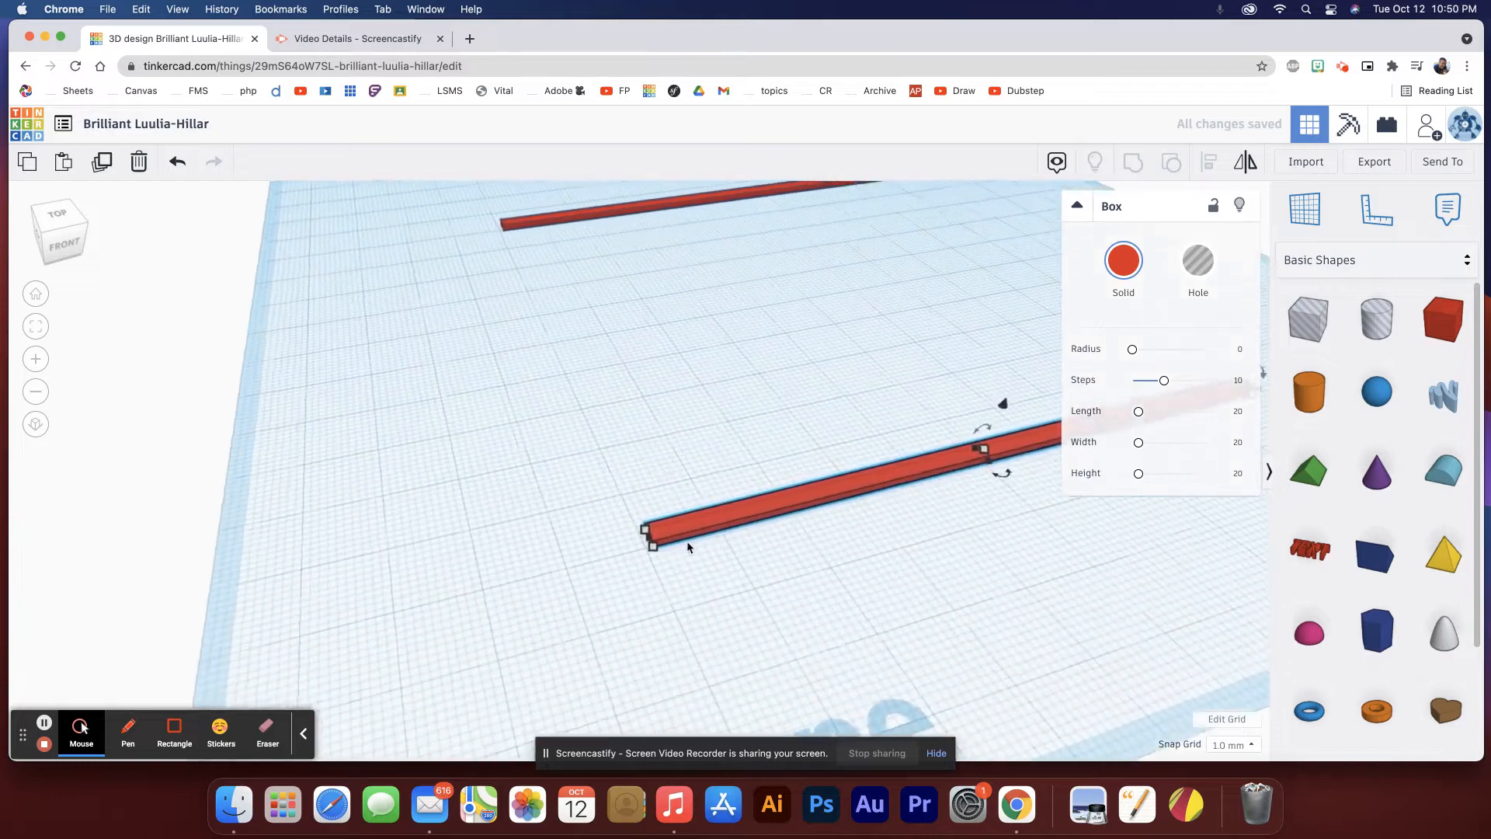
pyautogui.scroll(3, 687, 547)
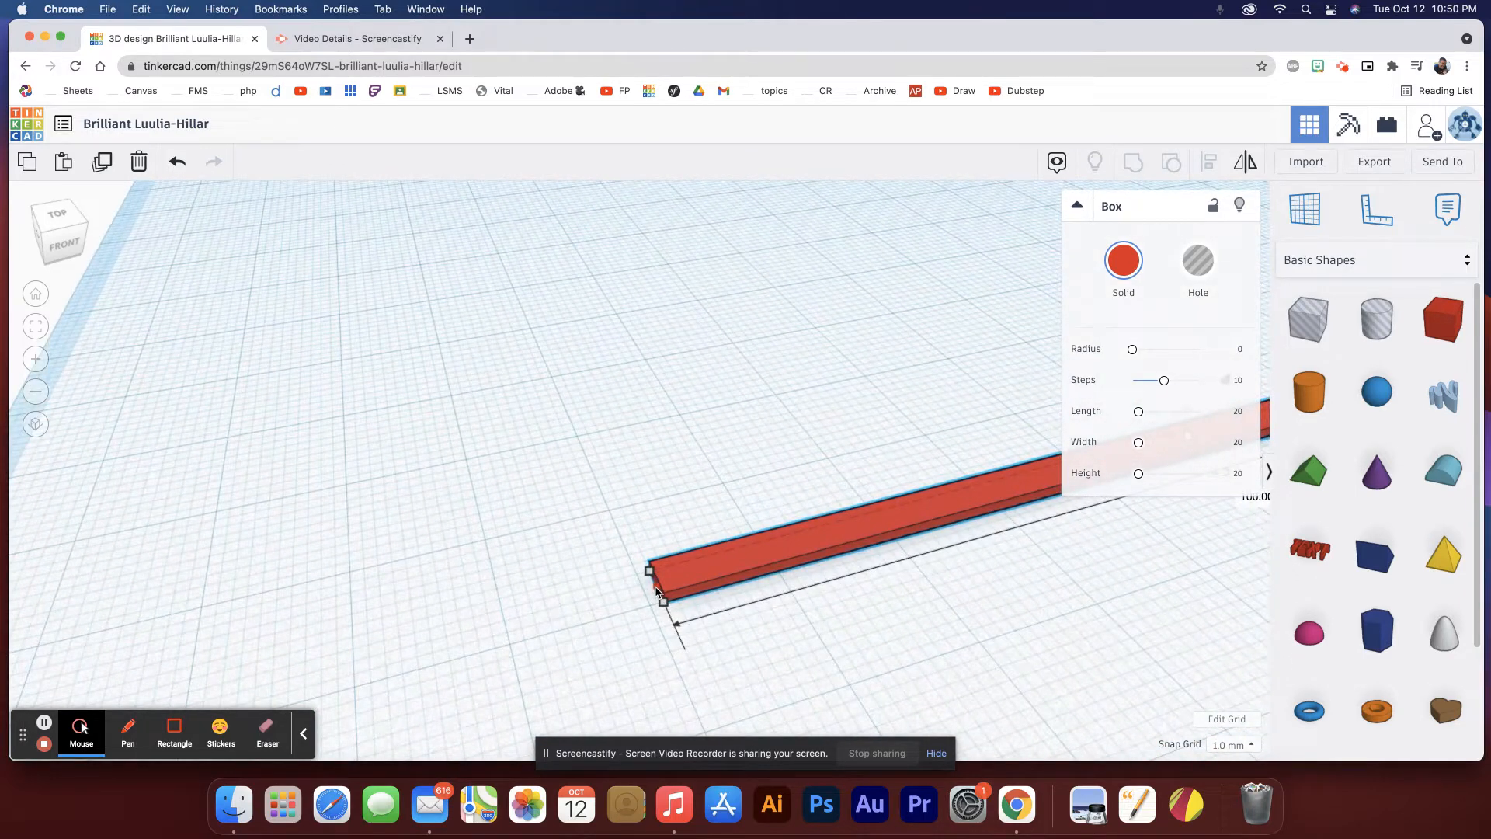
pyautogui.moveTo(953, 539); pyautogui.dragTo(884, 552, button='right')
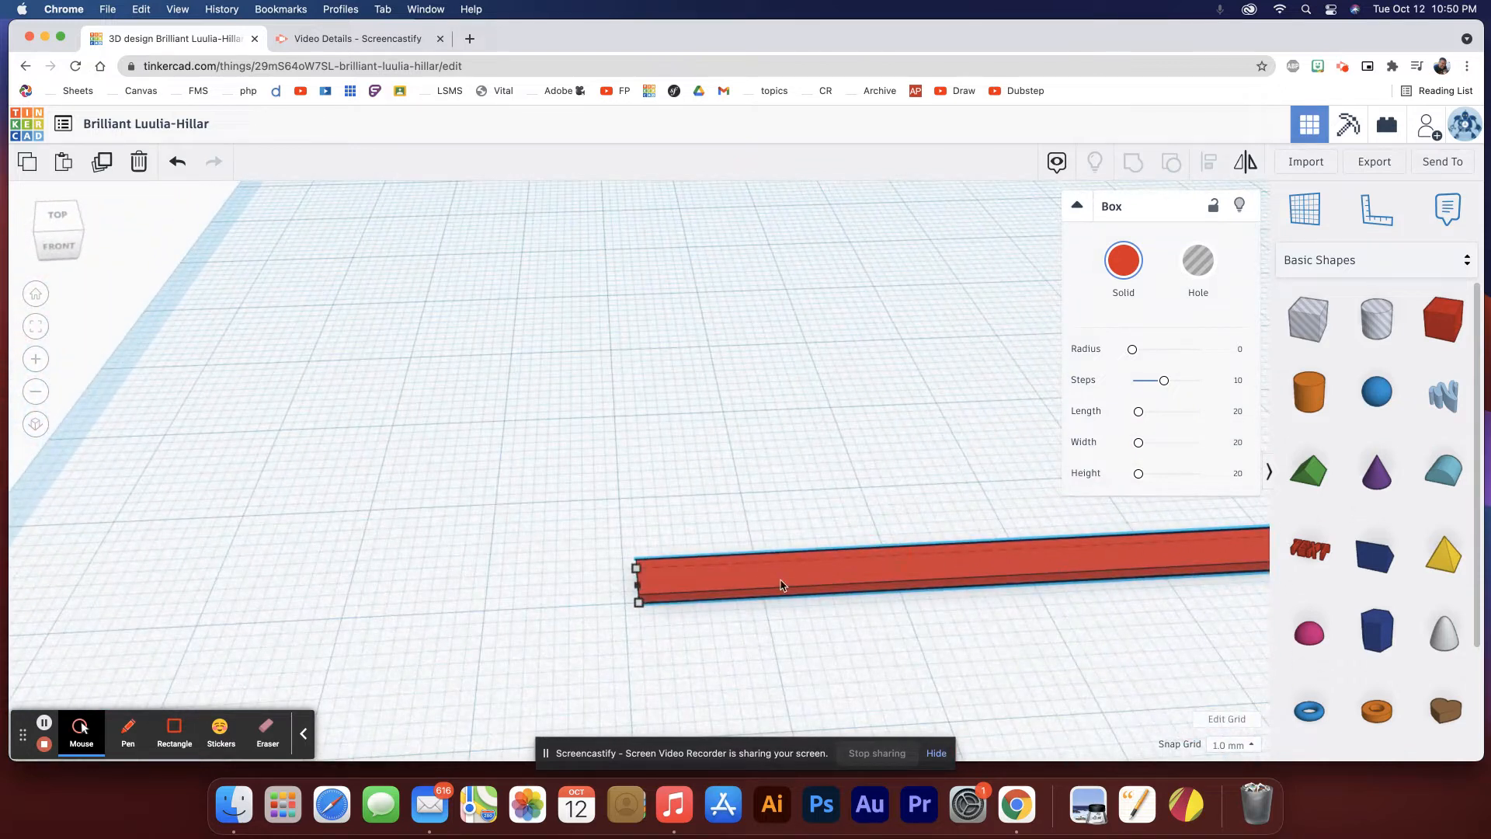
pyautogui.press('Left')
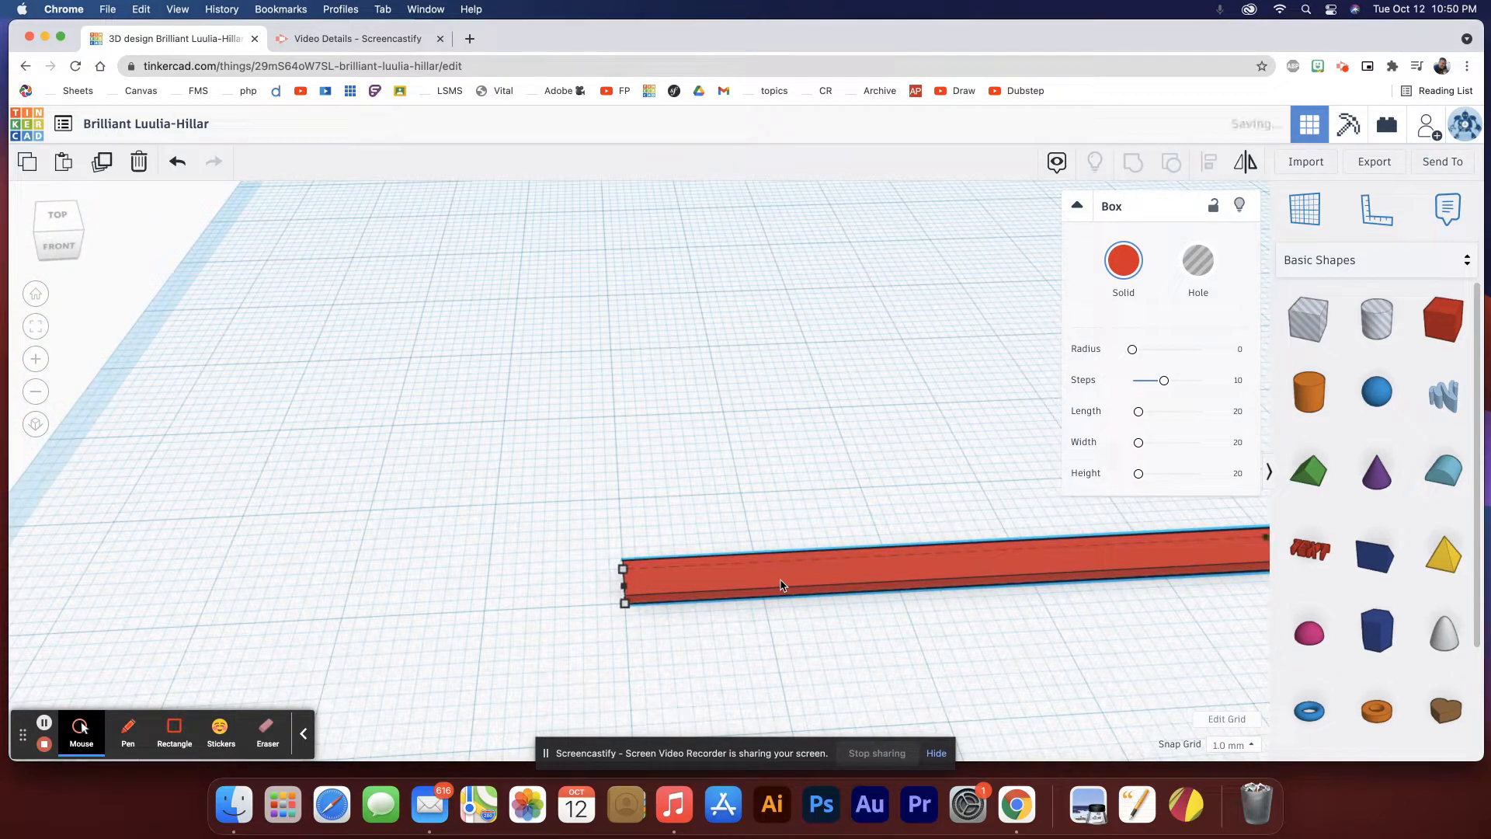
pyautogui.moveTo(1200, 572); pyautogui.dragTo(512, 588)
pyautogui.moveTo(1040, 574); pyautogui.dragTo(666, 554)
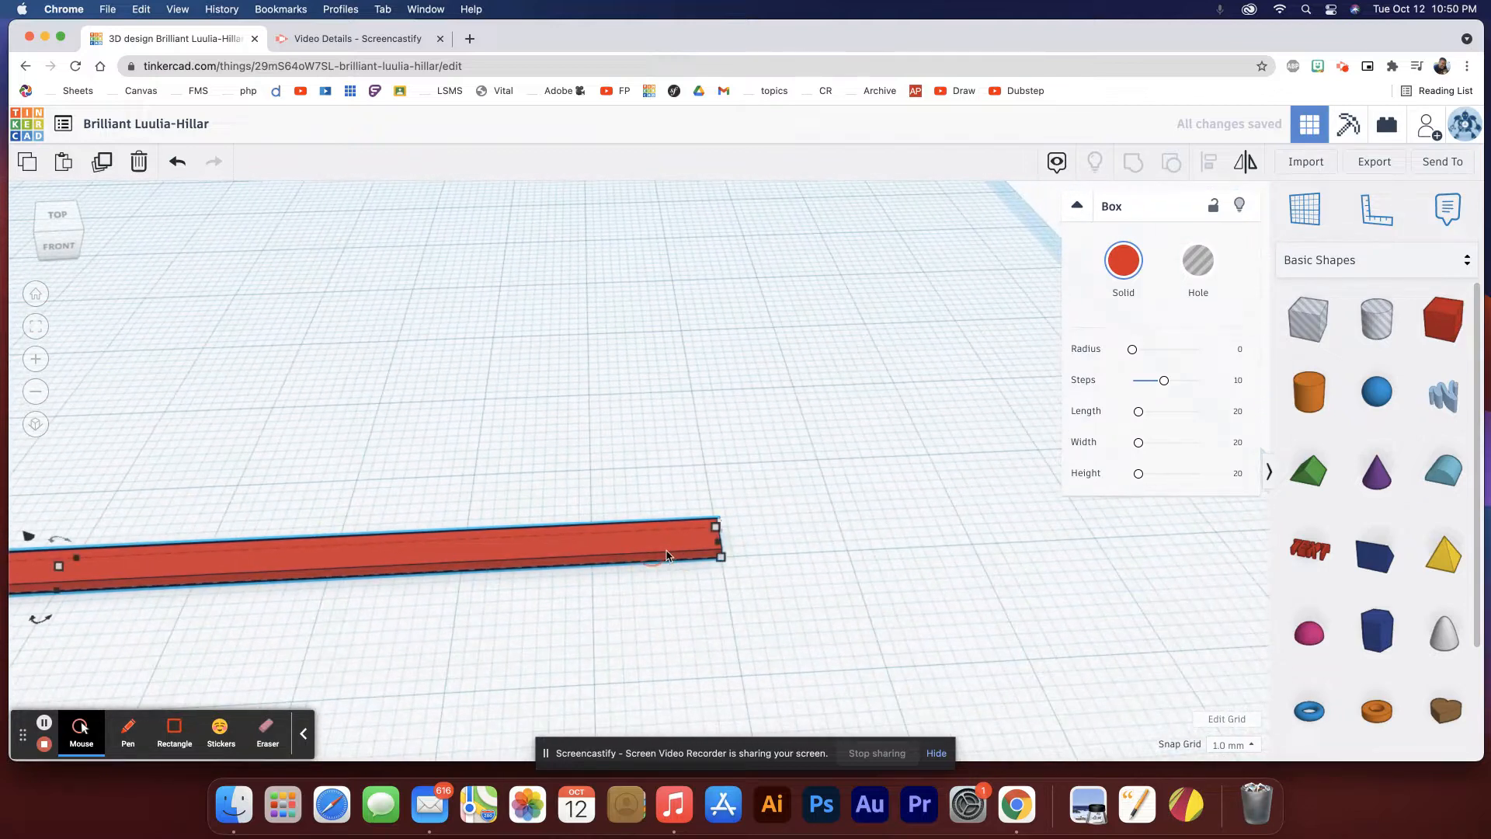
# Nudge the rear bar 1 mm to the left to match the front bar.
pyautogui.scroll(-5, 650, 389)
pyautogui.moveTo(696, 699); pyautogui.dragTo(682, 565, button='middle')
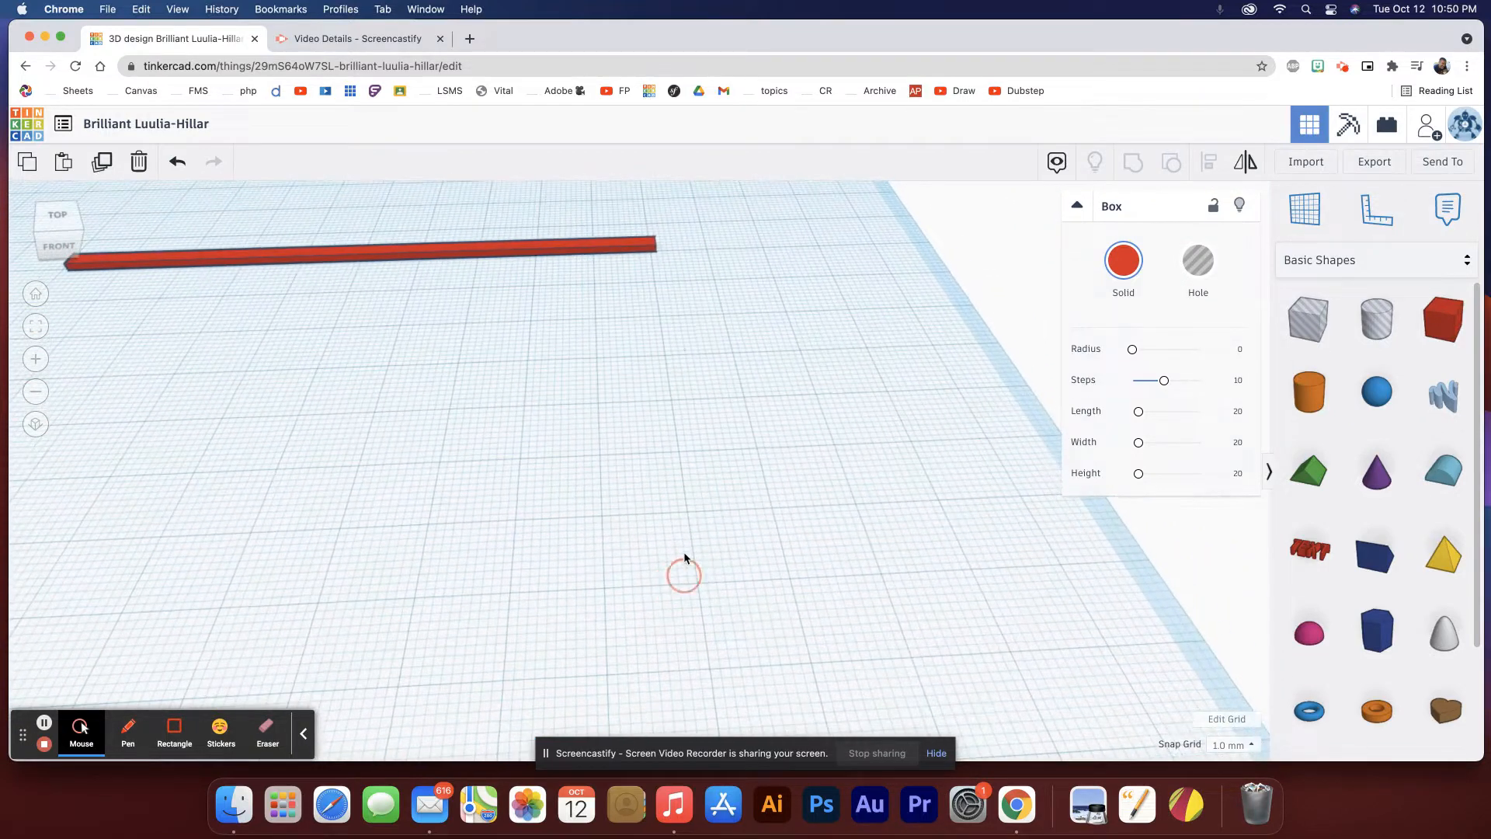
pyautogui.click(632, 253)
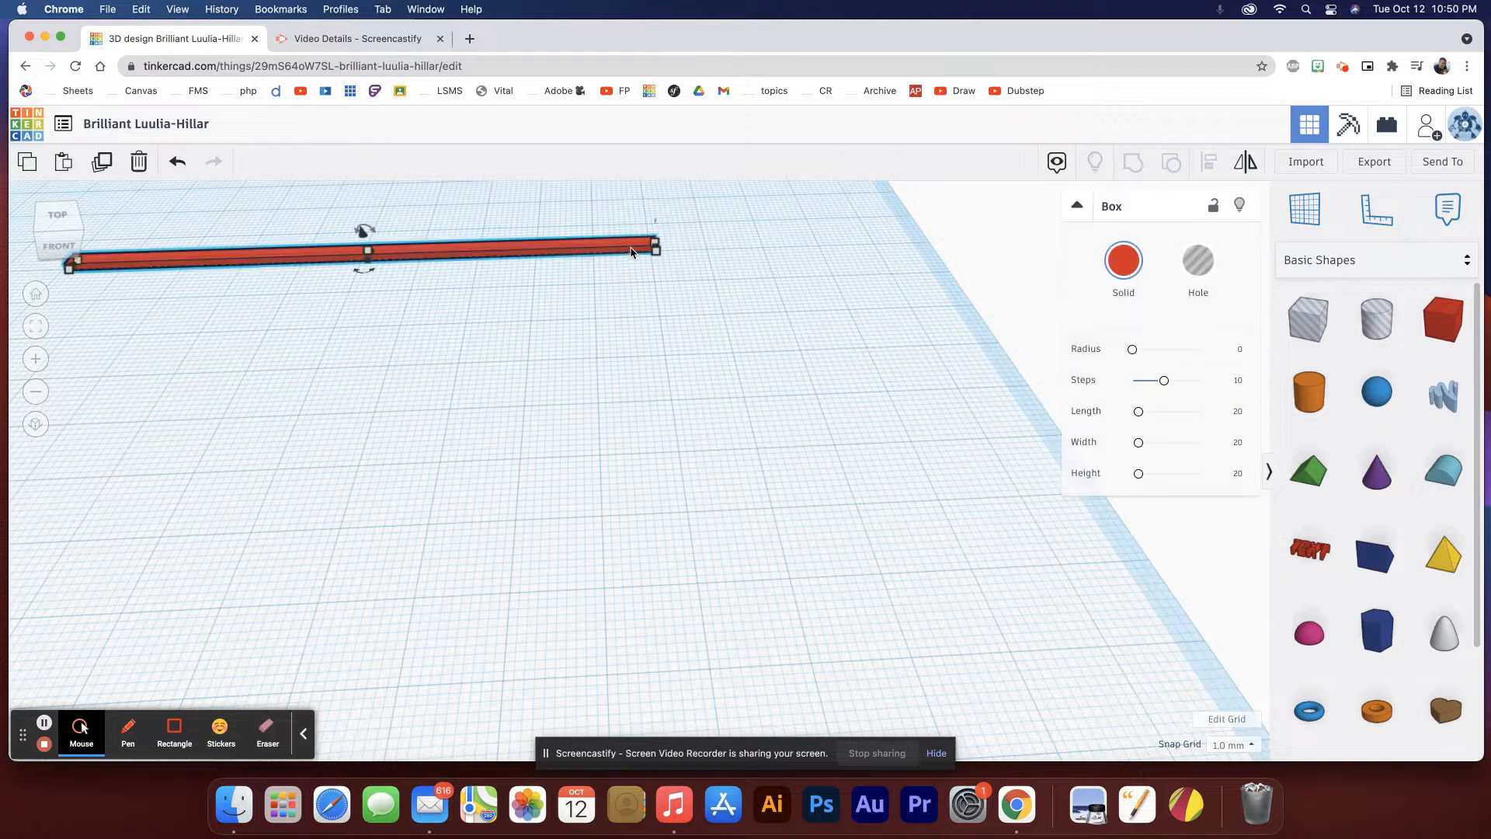
pyautogui.press('Left')
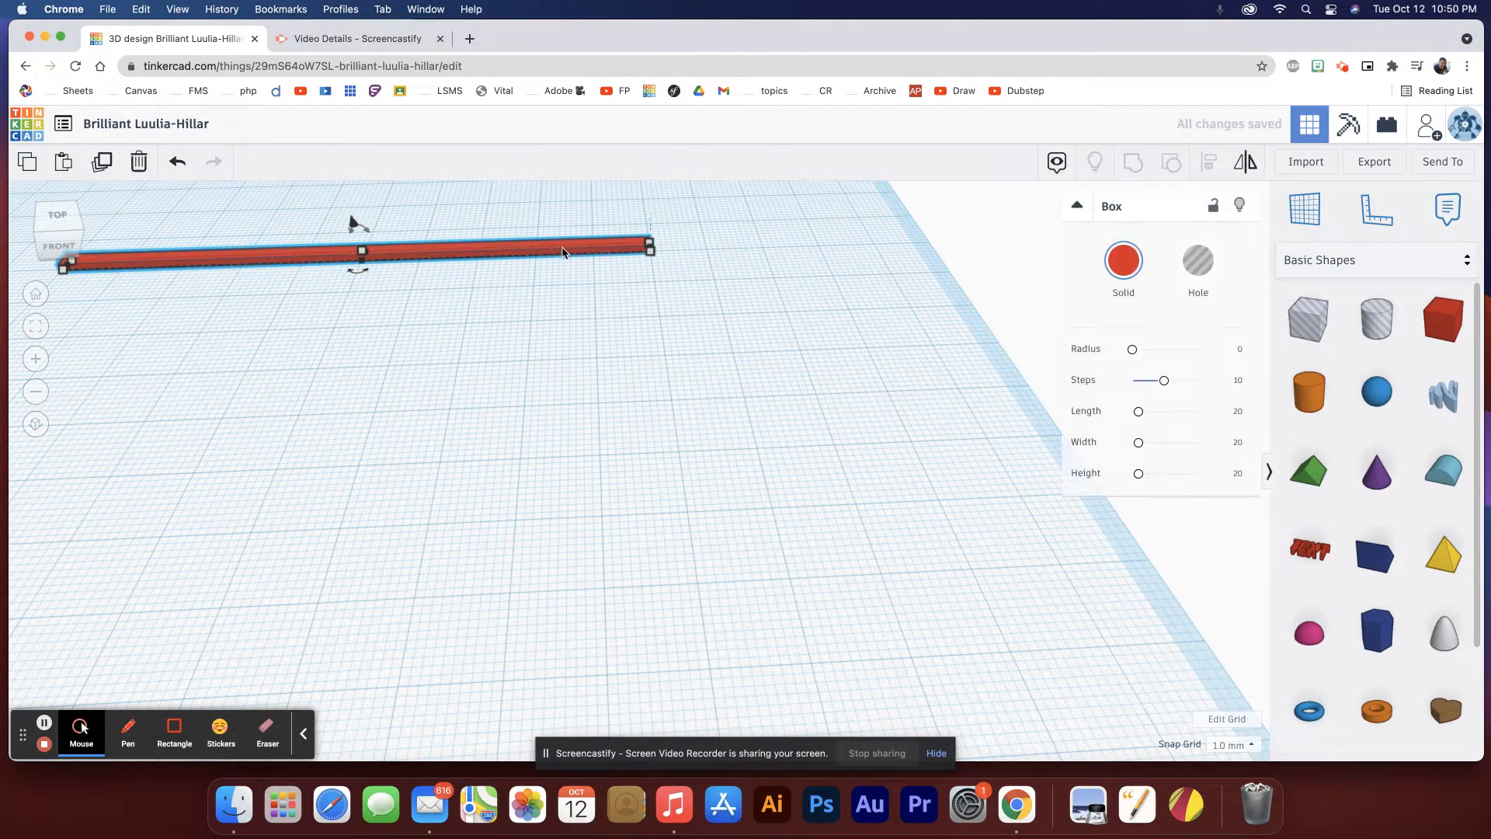
# Make a copy of the rear bar, turned 90°, and place it across the right ends of the two parallel bars.
pyautogui.scroll(-5, 556, 282)
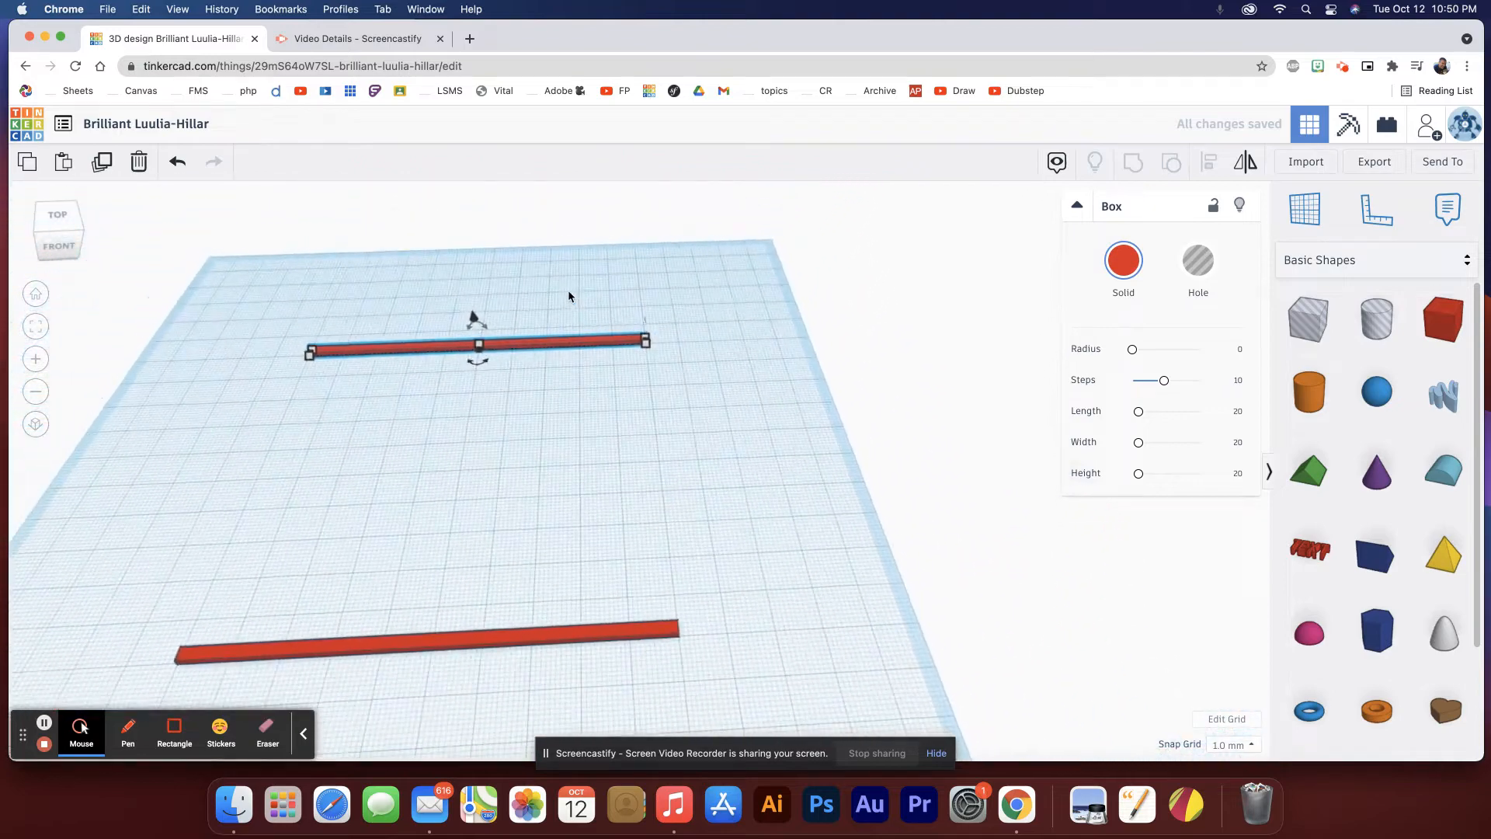
pyautogui.scroll(-3, 567, 291)
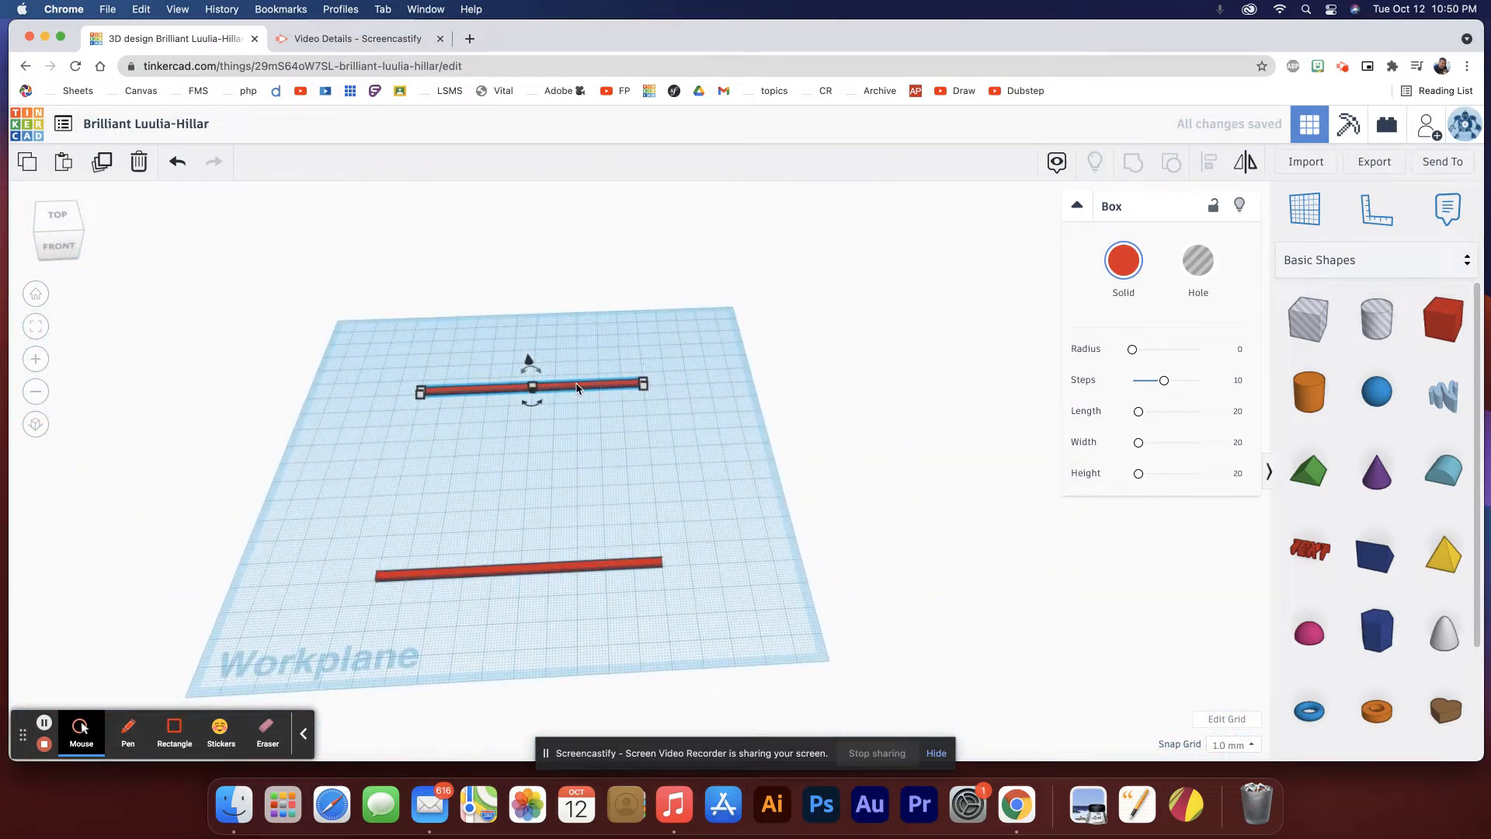
pyautogui.keyDown('alt'); pyautogui.moveTo(577, 390); pyautogui.dragTo(644, 417); pyautogui.keyUp('alt')
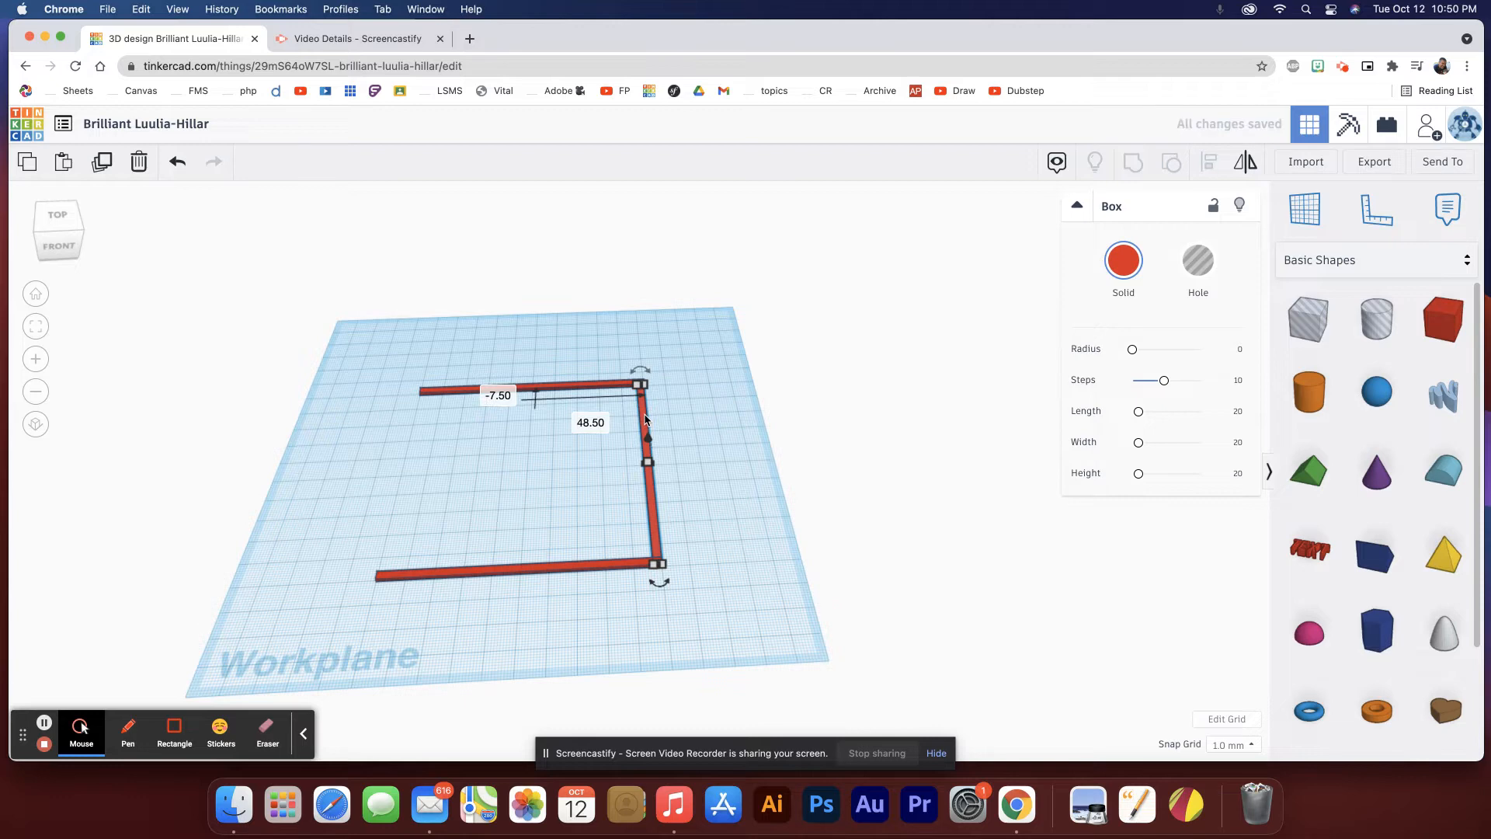
# Nudge the connecting side bar 2 mm toward the rear bar and inspect how its ends meet the corners.
pyautogui.scroll(3, 660, 447)
pyautogui.scroll(2, 661, 404)
pyautogui.moveTo(671, 626); pyautogui.dragTo(371, 637, button='right')
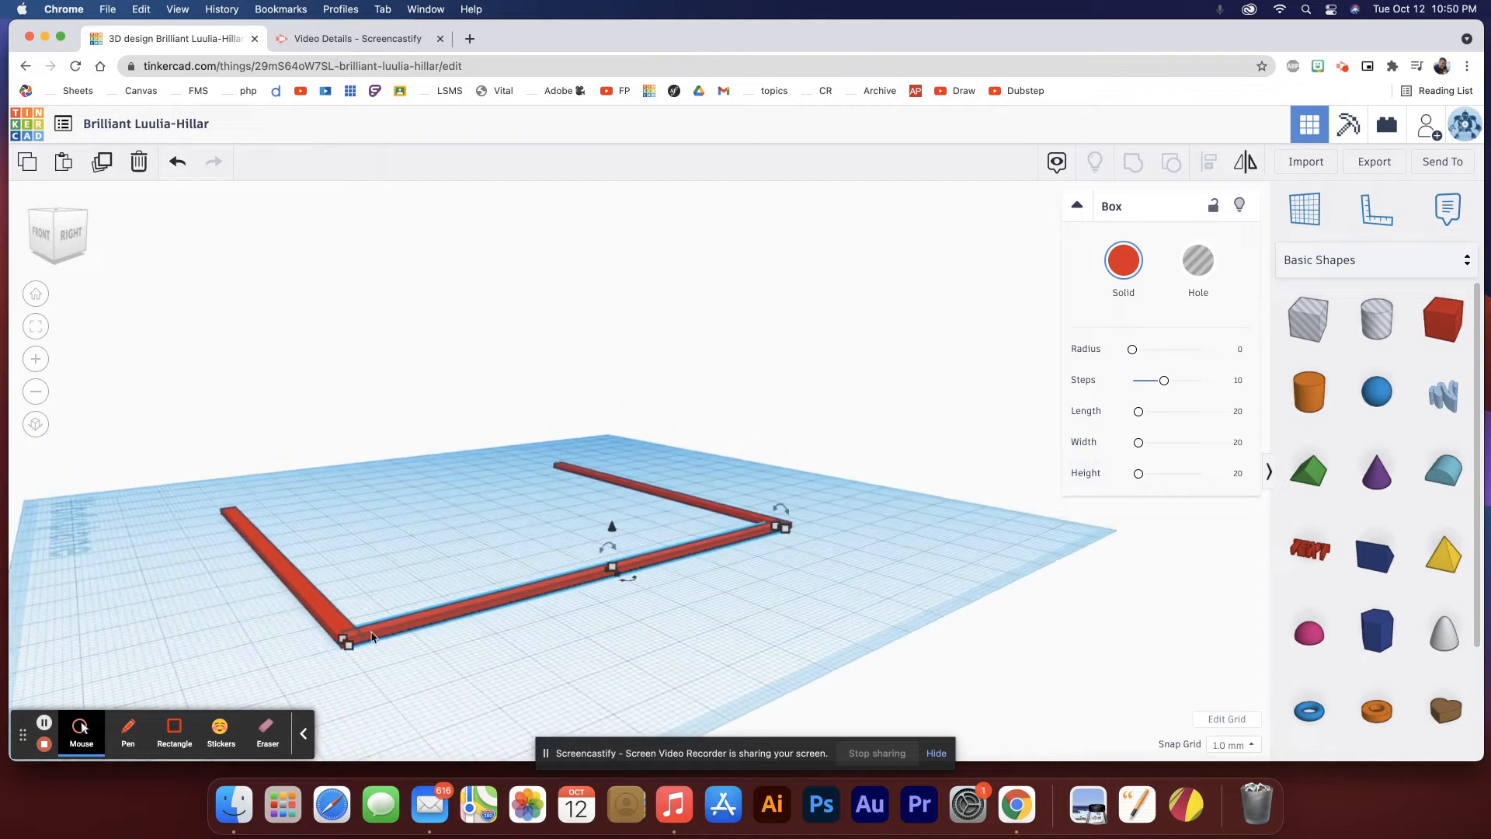
pyautogui.moveTo(787, 553); pyautogui.dragTo(424, 647, button='middle')
pyautogui.moveTo(566, 666); pyautogui.dragTo(469, 655, button='middle')
pyautogui.moveTo(483, 657); pyautogui.dragTo(347, 667, button='right')
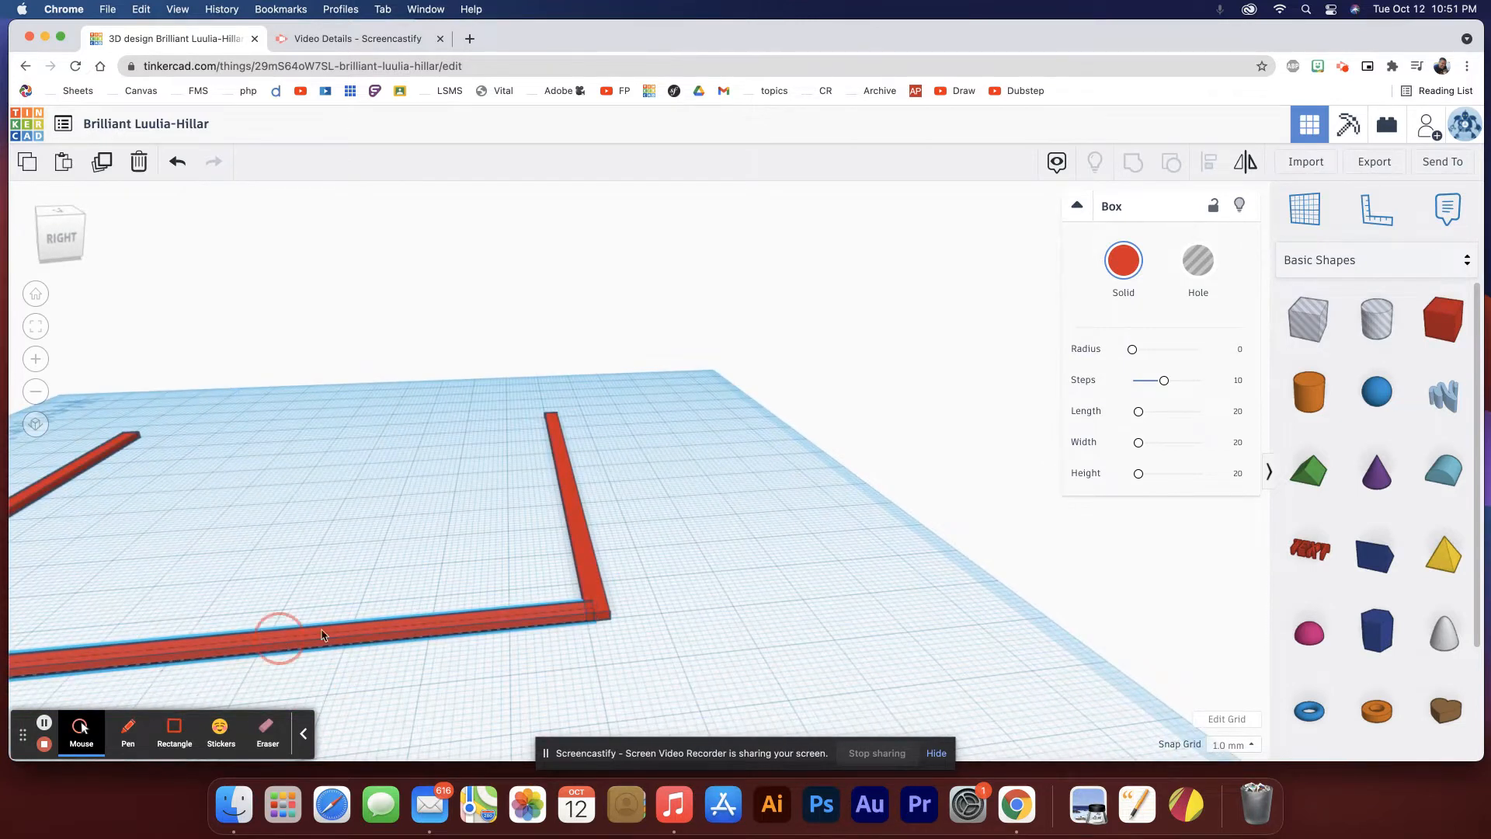
pyautogui.moveTo(283, 633); pyautogui.dragTo(1070, 570, button='middle')
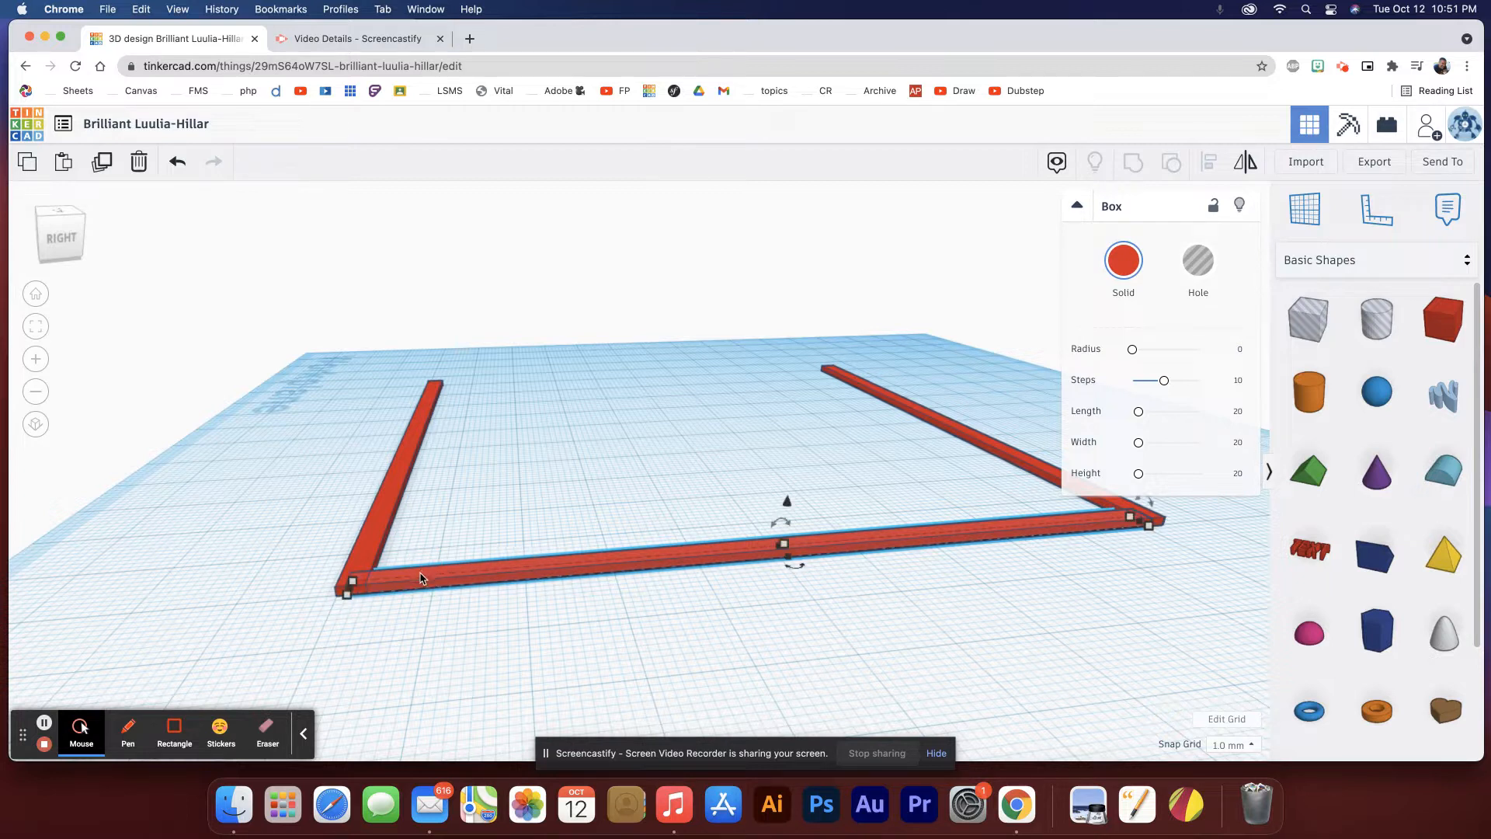
pyautogui.press('Right')
pyautogui.press('Right')
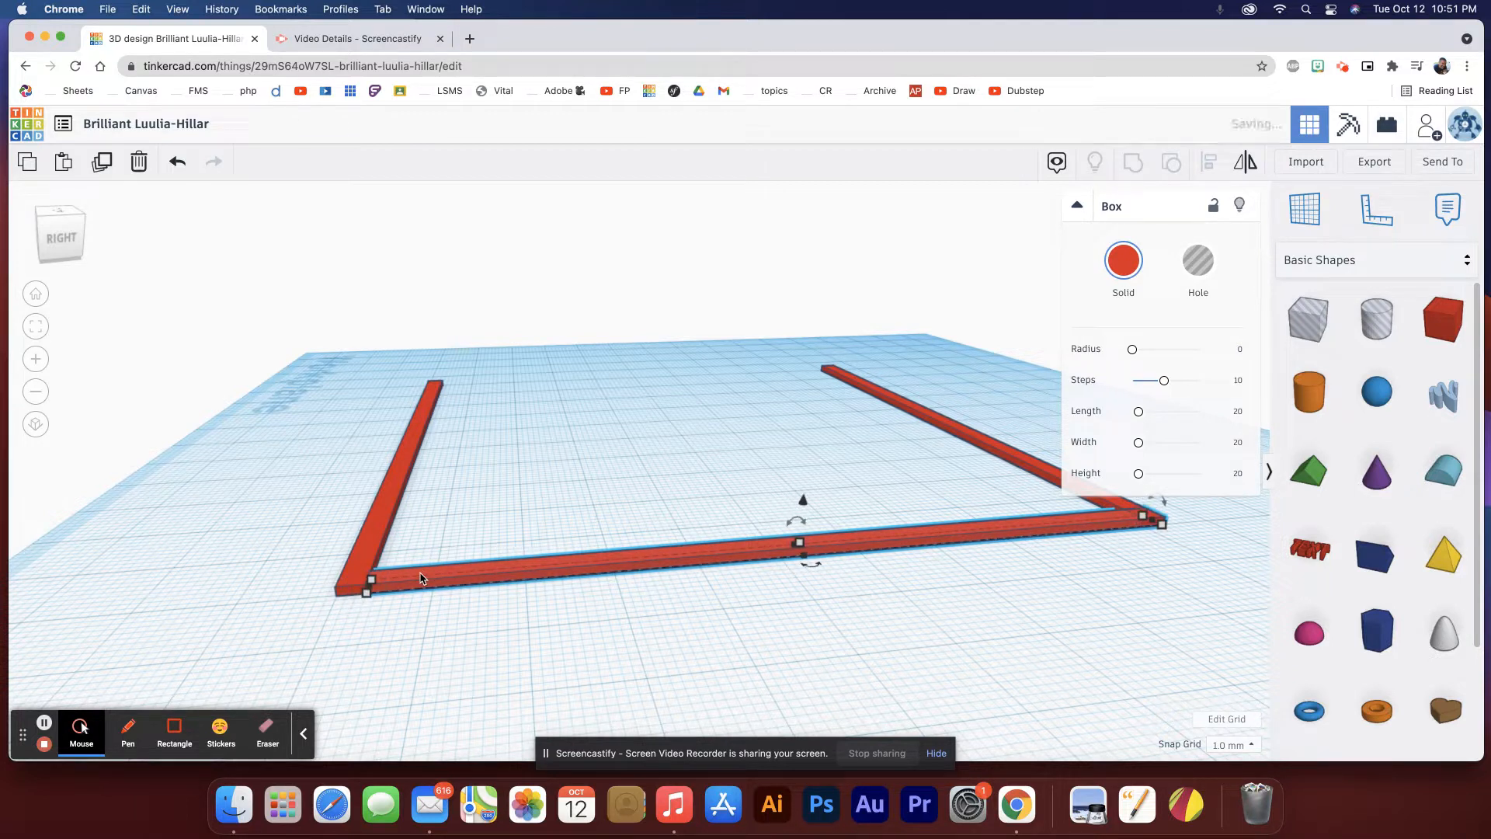
pyautogui.moveTo(985, 505); pyautogui.dragTo(396, 499, button='right')
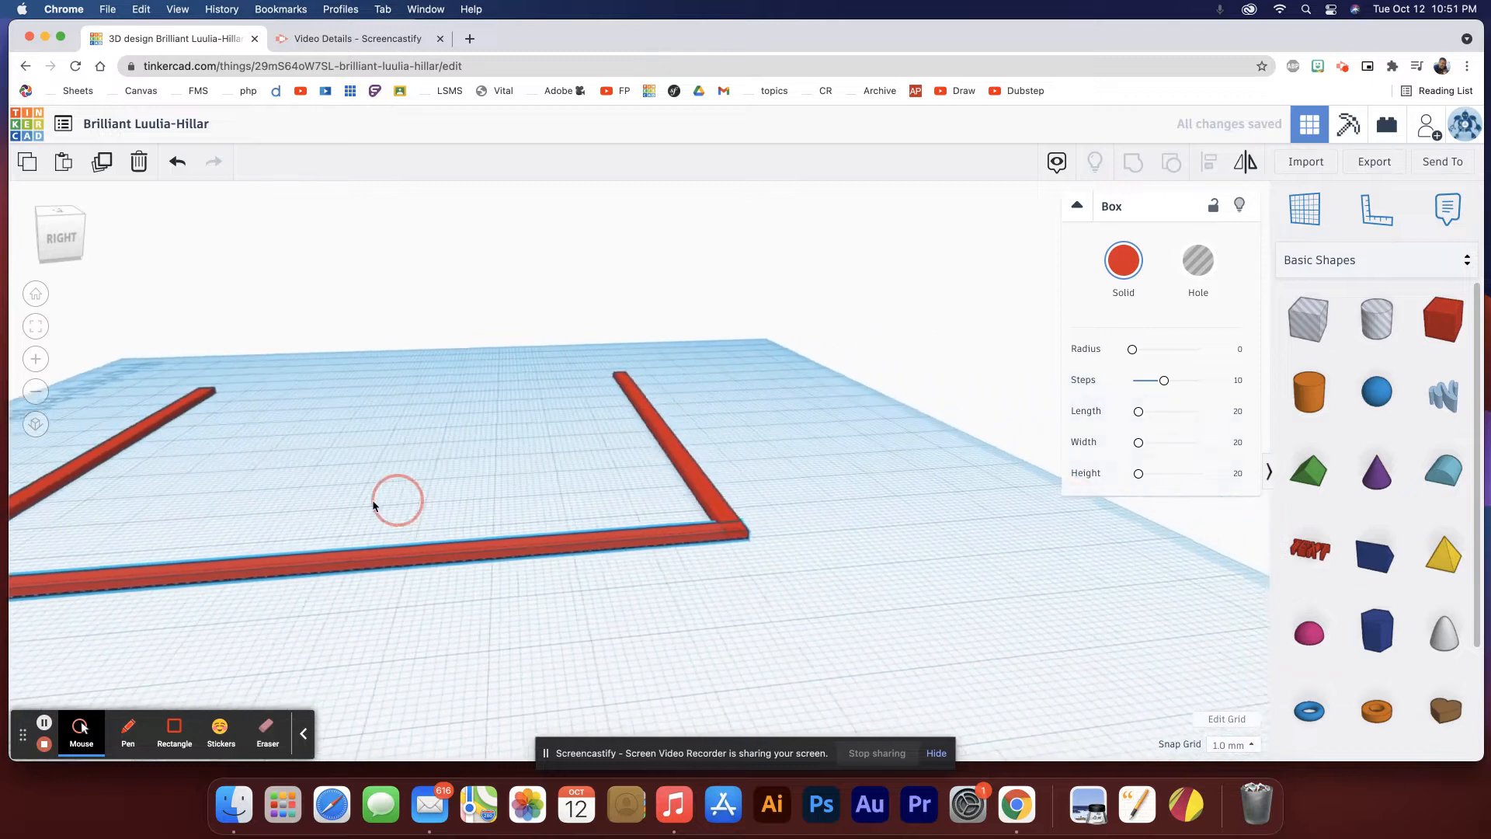
# Nudge the rear bar outward until it butts against the end of the connecting side bar.
pyautogui.click(706, 505)
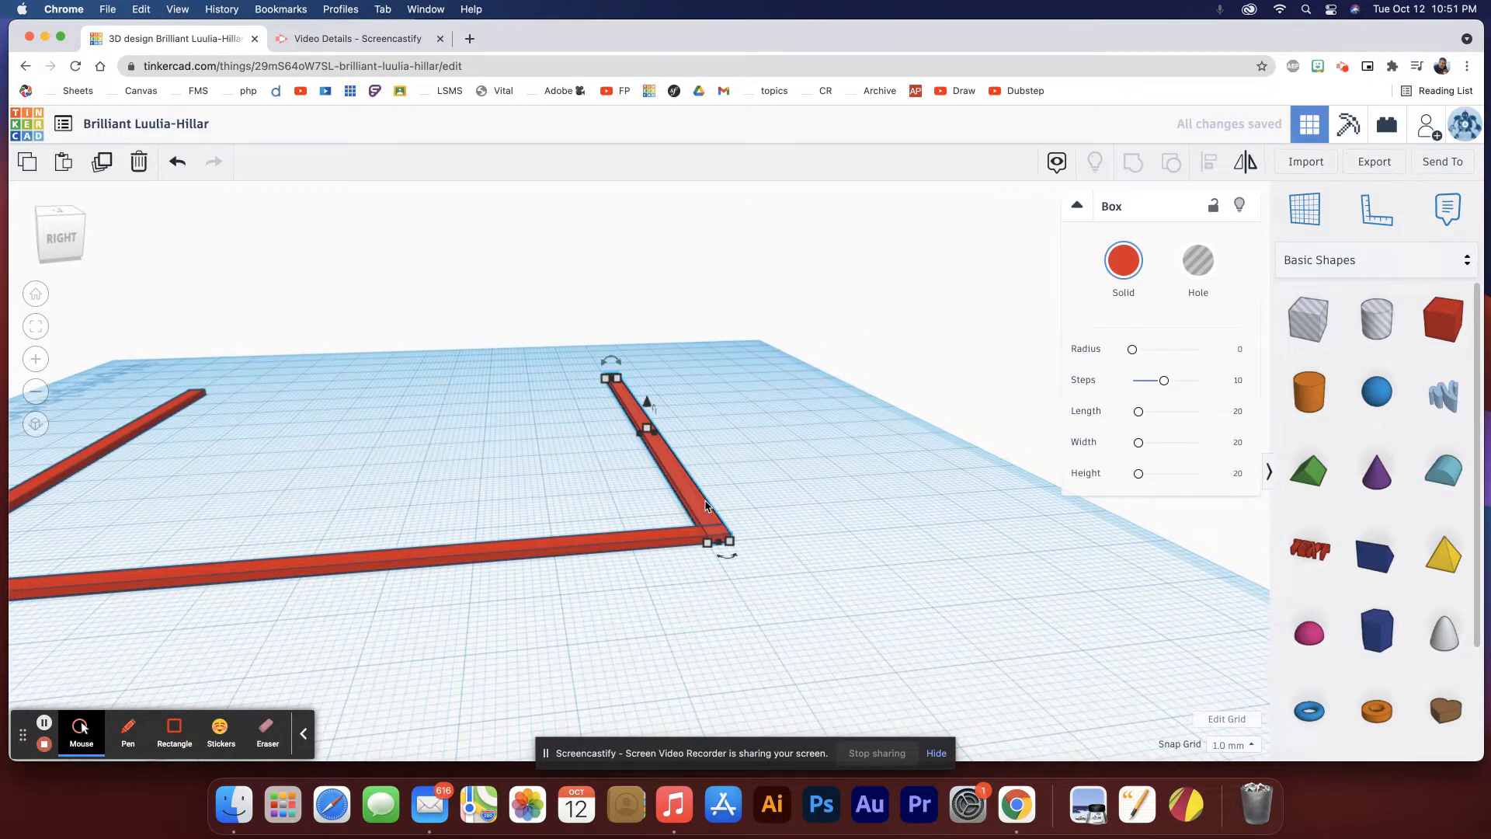
pyautogui.press('Right')
pyautogui.press('Right')
pyautogui.press('Right')
pyautogui.press('Right')
pyautogui.press('Right')
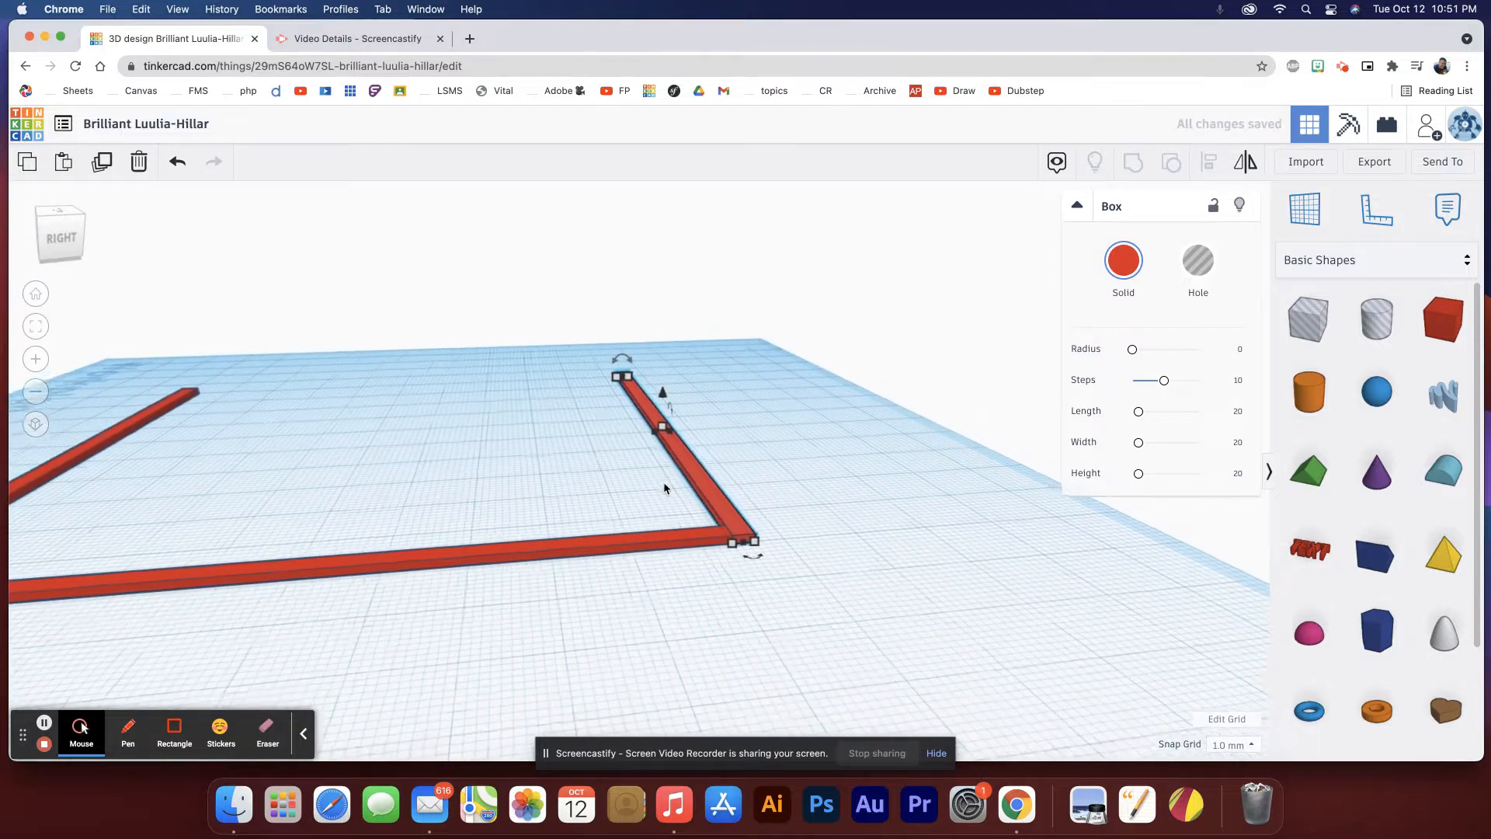
# Duplicate the connecting side bar and move the copy to the opposite open side of the frame.
pyautogui.moveTo(628, 435); pyautogui.dragTo(619, 474, button='right')
pyautogui.keyDown('shift'); pyautogui.moveTo(404, 482); pyautogui.dragTo(696, 479); pyautogui.keyUp('shift')
pyautogui.keyDown('shift'); pyautogui.moveTo(283, 497); pyautogui.dragTo(870, 483, button='right'); pyautogui.keyUp('shift')
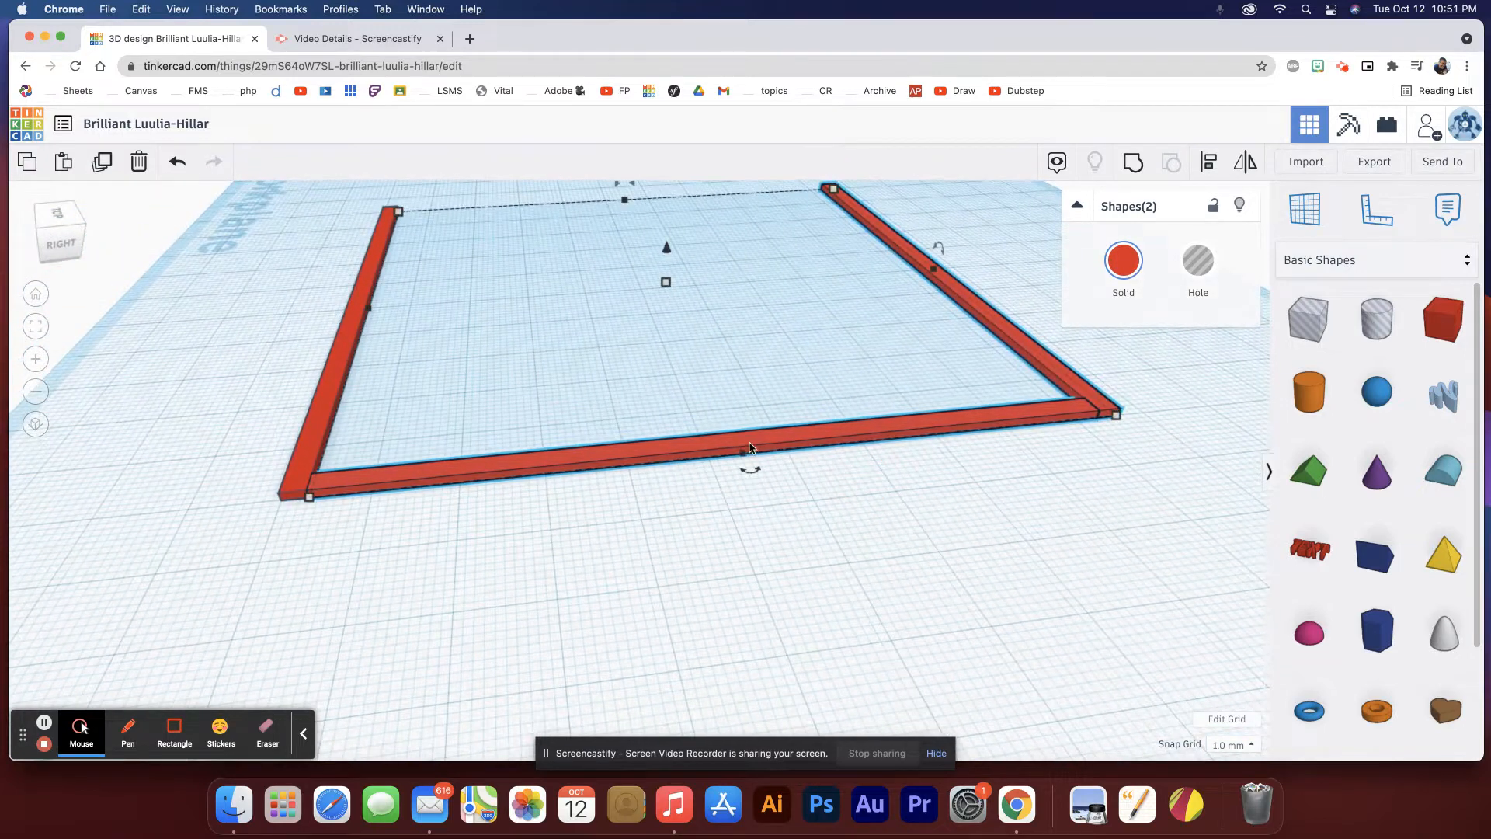
pyautogui.click(668, 398)
pyautogui.click(676, 449)
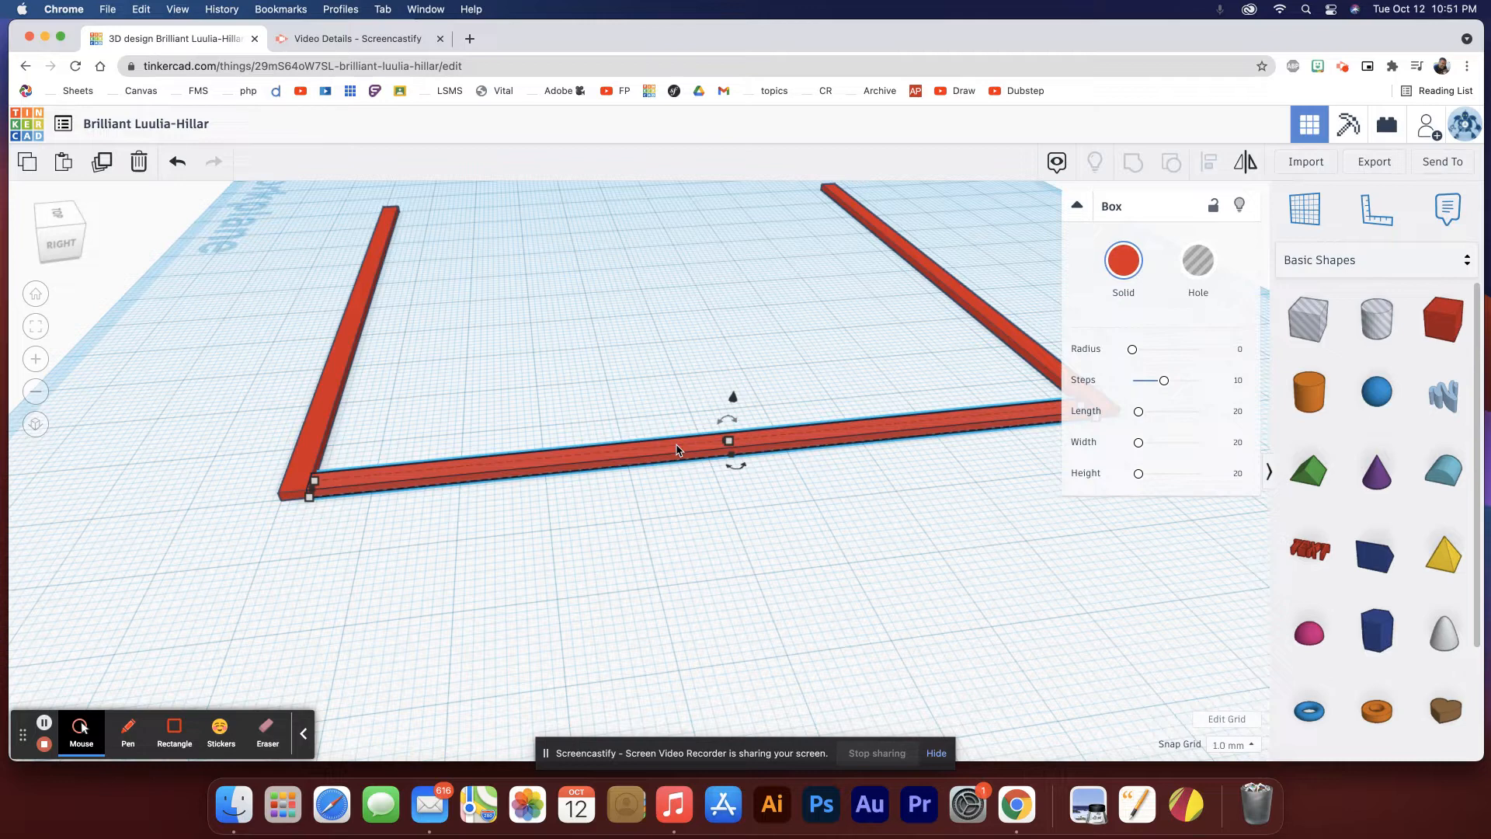
pyautogui.hotkey('shift', 'Up')
pyautogui.hotkey('shift', 'Up')
pyautogui.hotkey('shift', 'Up')
pyautogui.hotkey('shift', 'Up')
pyautogui.hotkey('shift', 'Up')
pyautogui.hotkey('shift', 'Up')
pyautogui.hotkey('shift', 'Up')
pyautogui.hotkey('shift', 'Up')
pyautogui.hotkey('shift', 'Up')
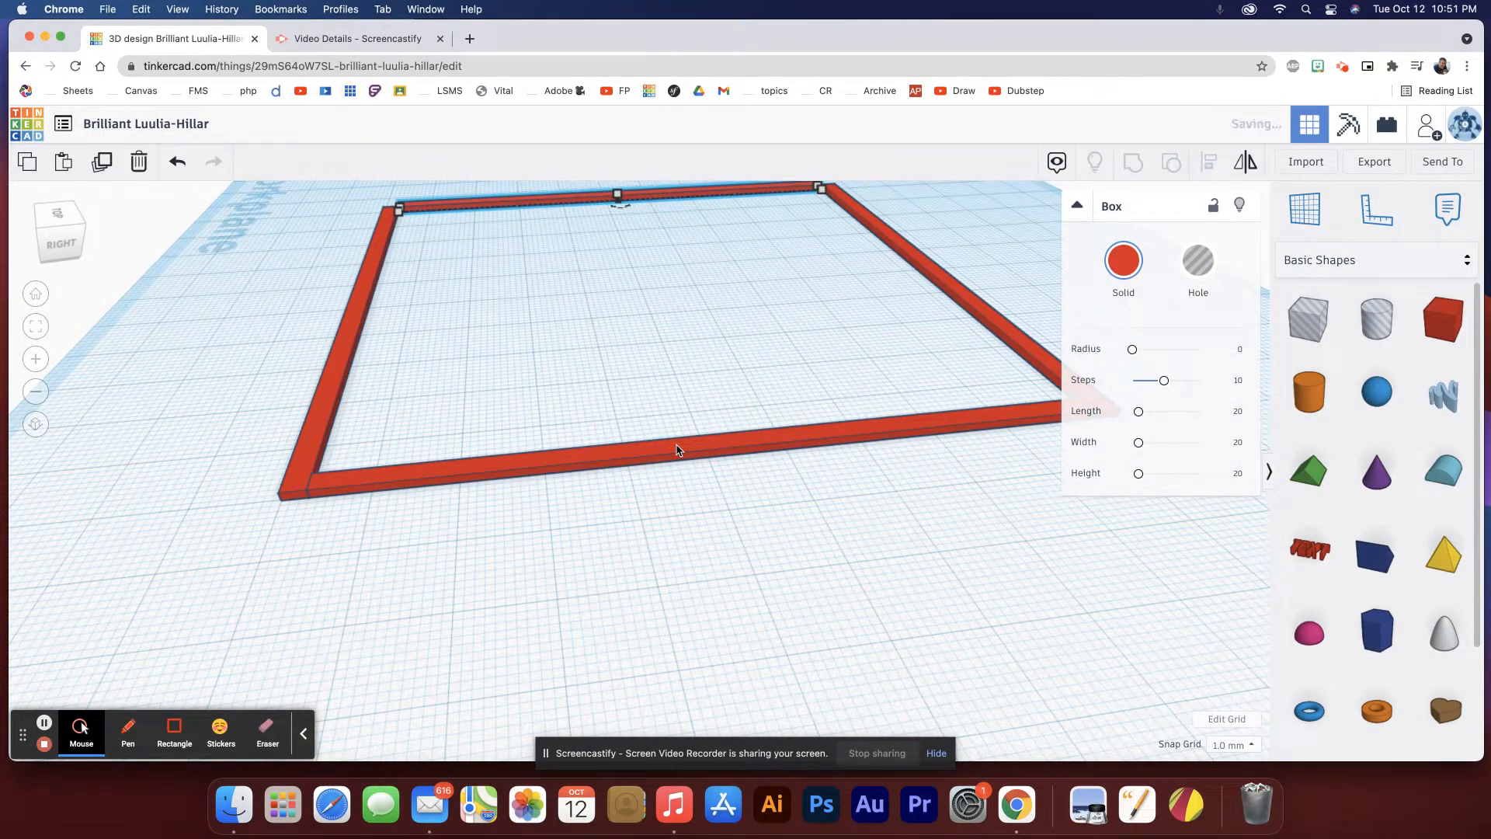
# Nudge the copied bar inward so its ends line up with the ends of the two parallel bars.
pyautogui.press('f')
pyautogui.moveTo(653, 523); pyautogui.dragTo(960, 595, button='right')
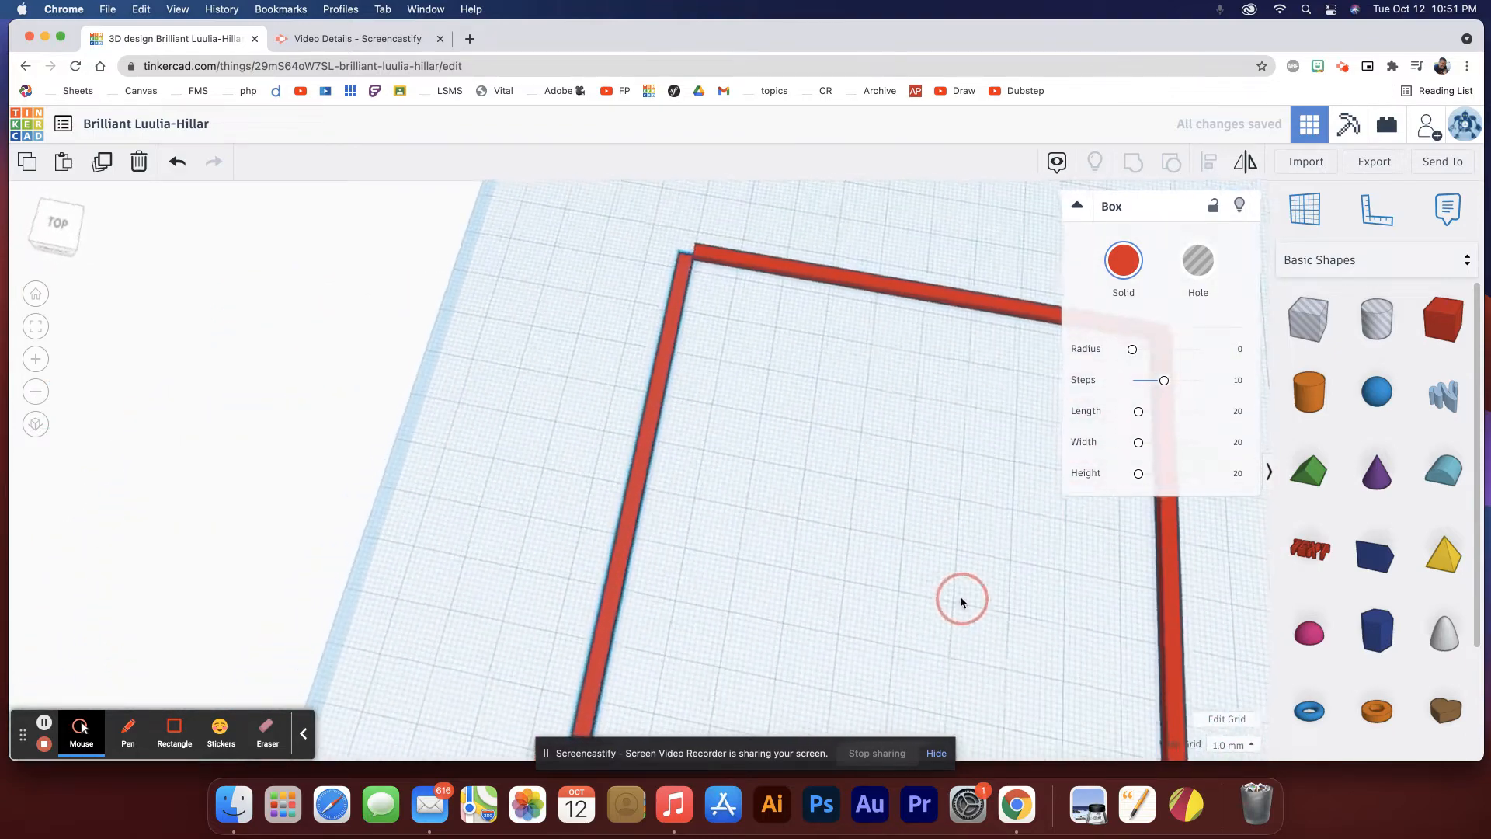
pyautogui.moveTo(737, 505); pyautogui.dragTo(744, 424, button='middle')
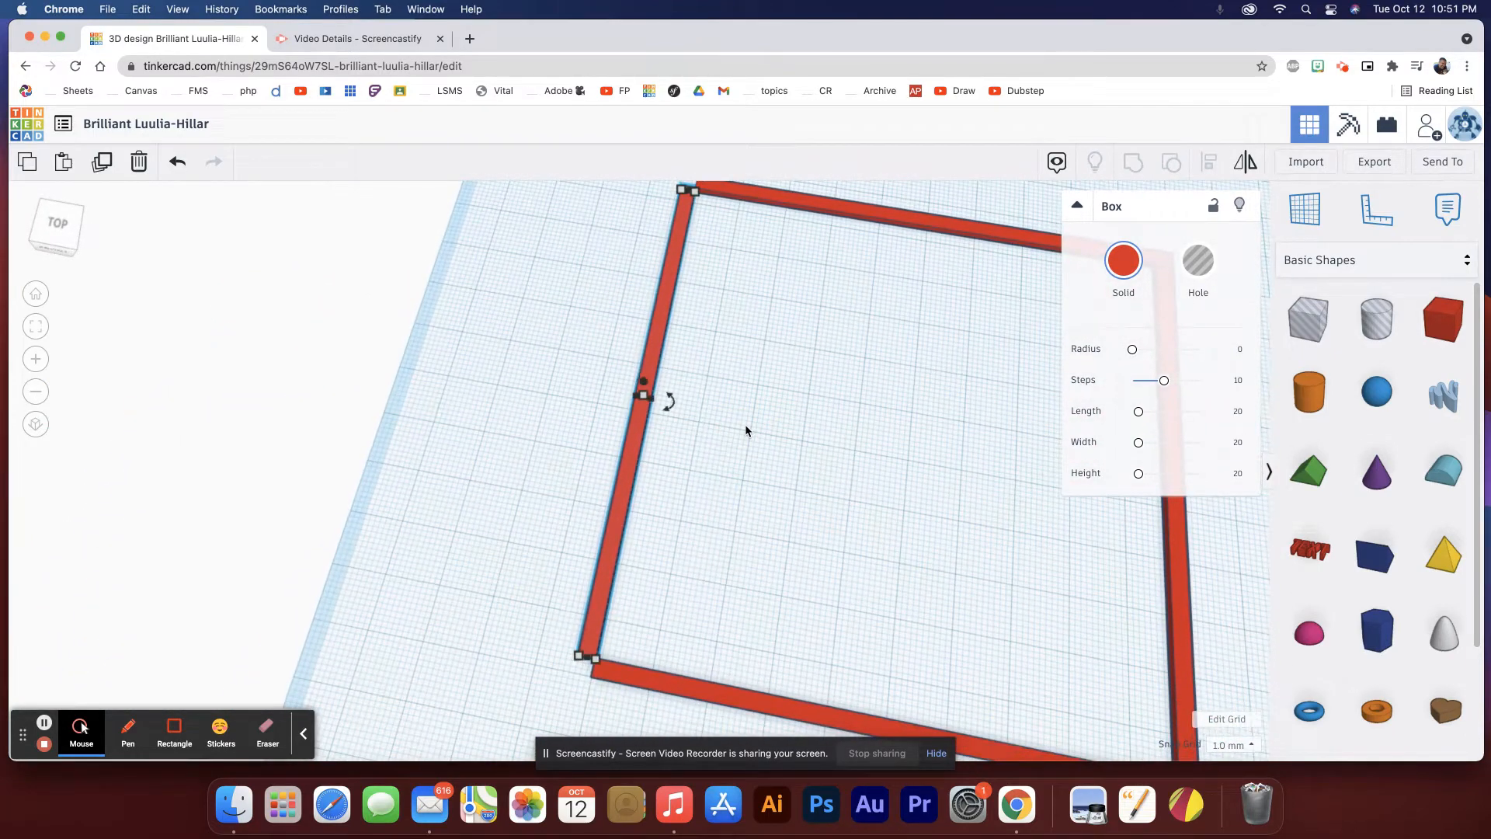
pyautogui.press('Right')
pyautogui.press('Right')
pyautogui.press('Right')
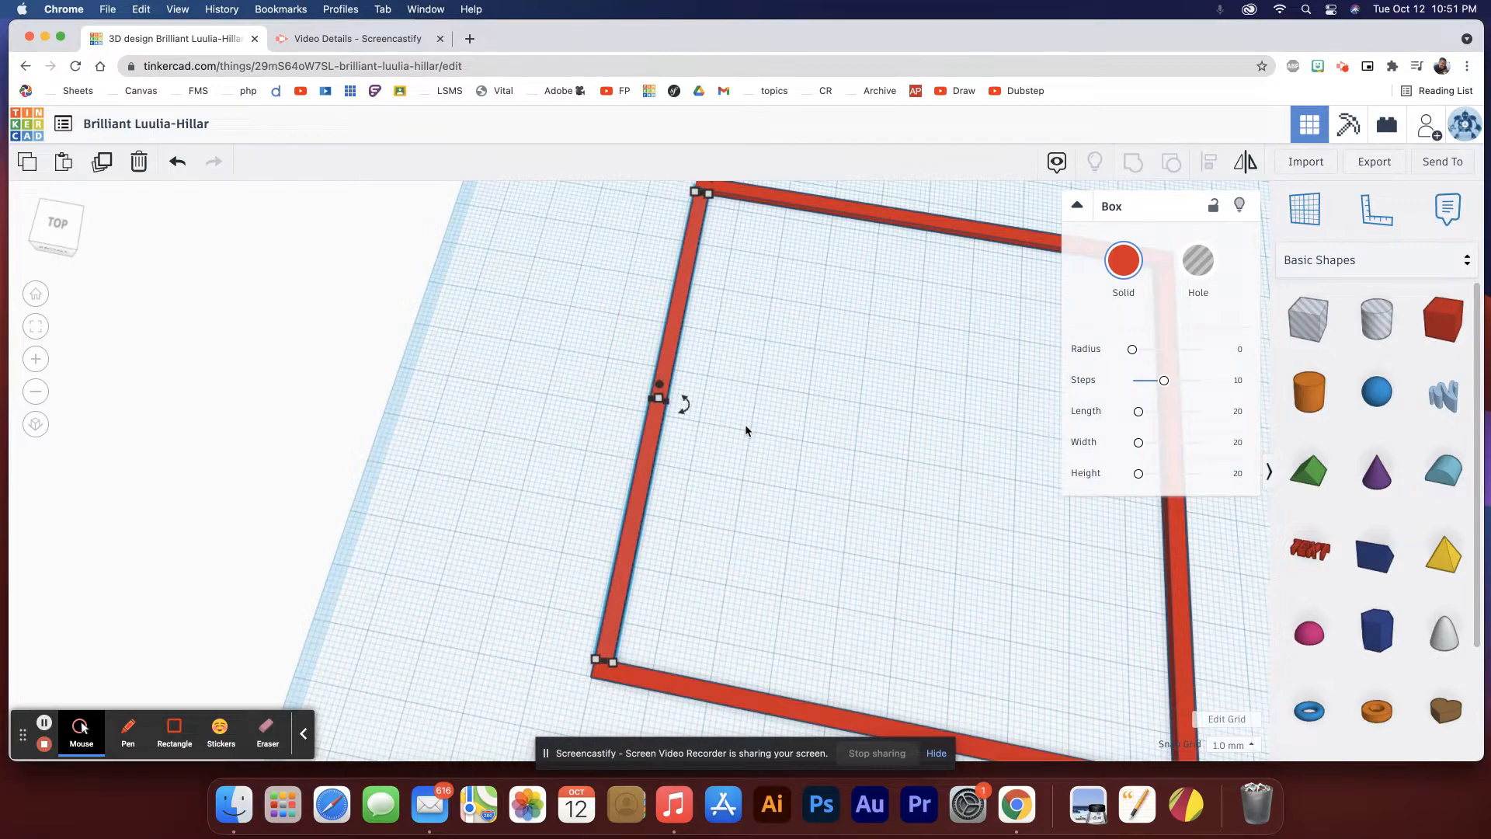
# Examine the copied bar and the closed frame's corners up close and from a distance.
pyautogui.scroll(-3, 722, 435)
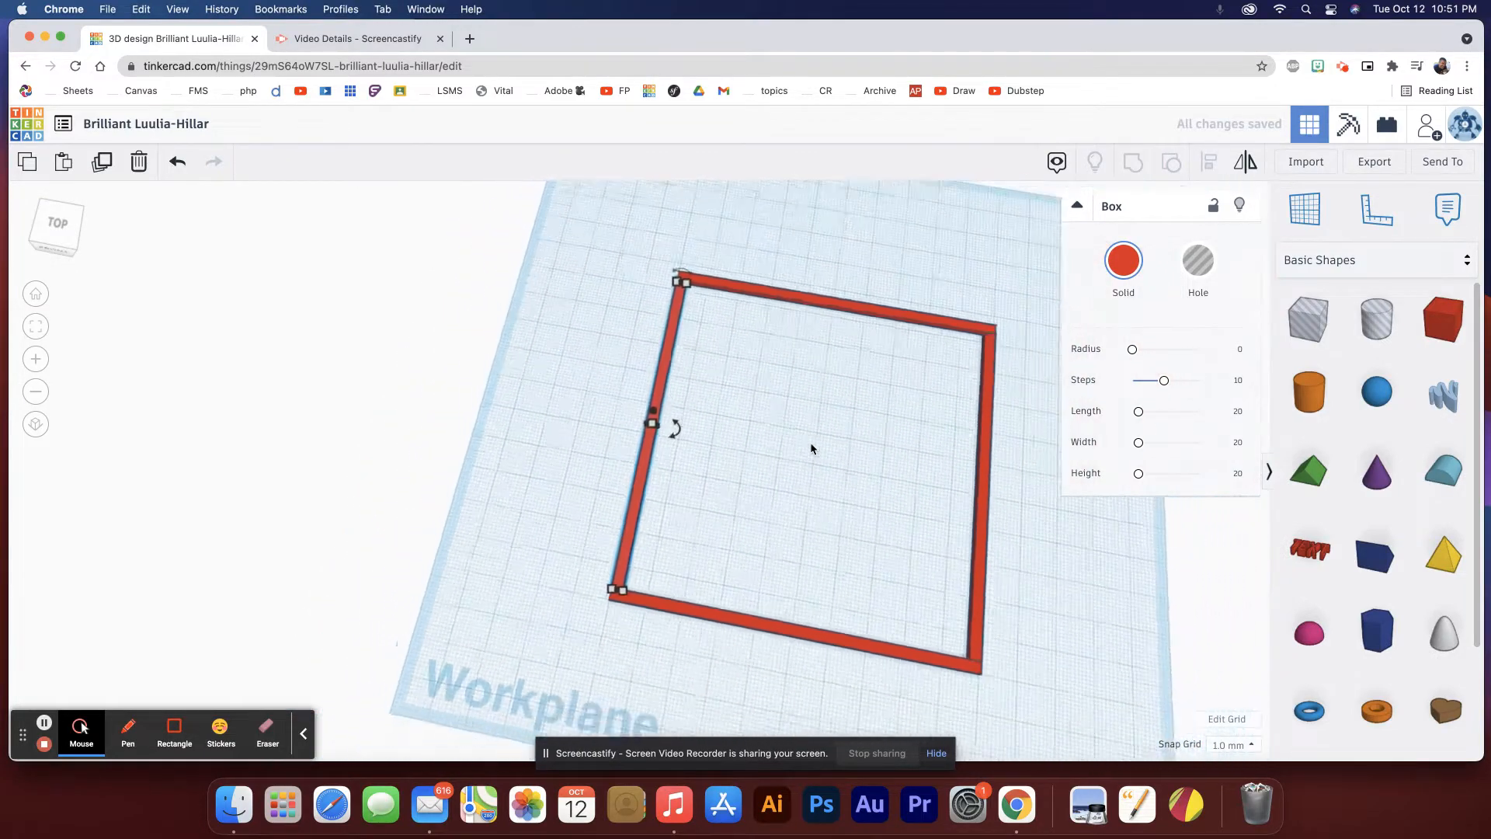
pyautogui.scroll(5, 805, 451)
pyautogui.click(805, 450)
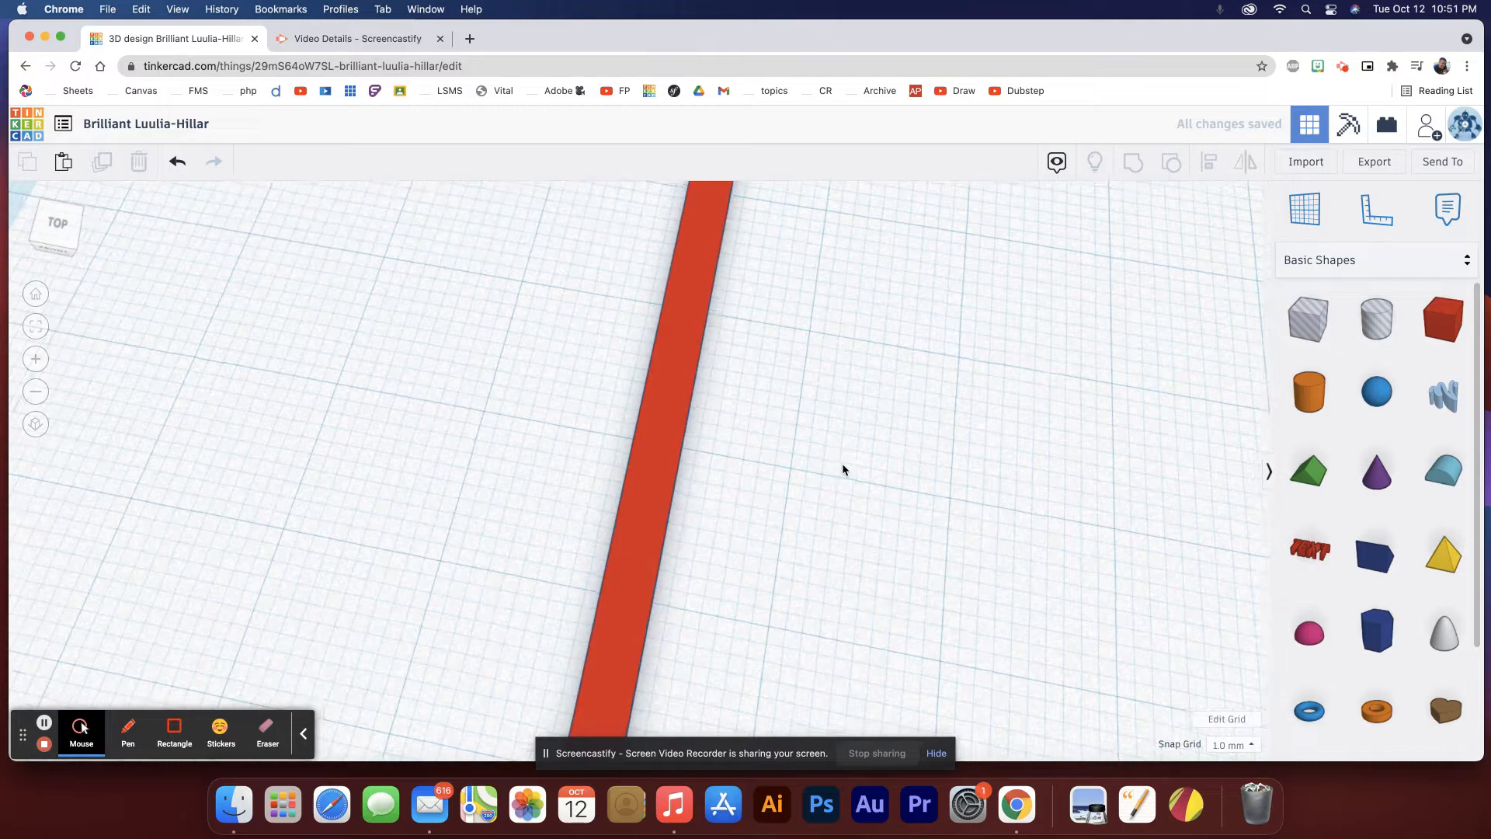
pyautogui.scroll(-5, 841, 462)
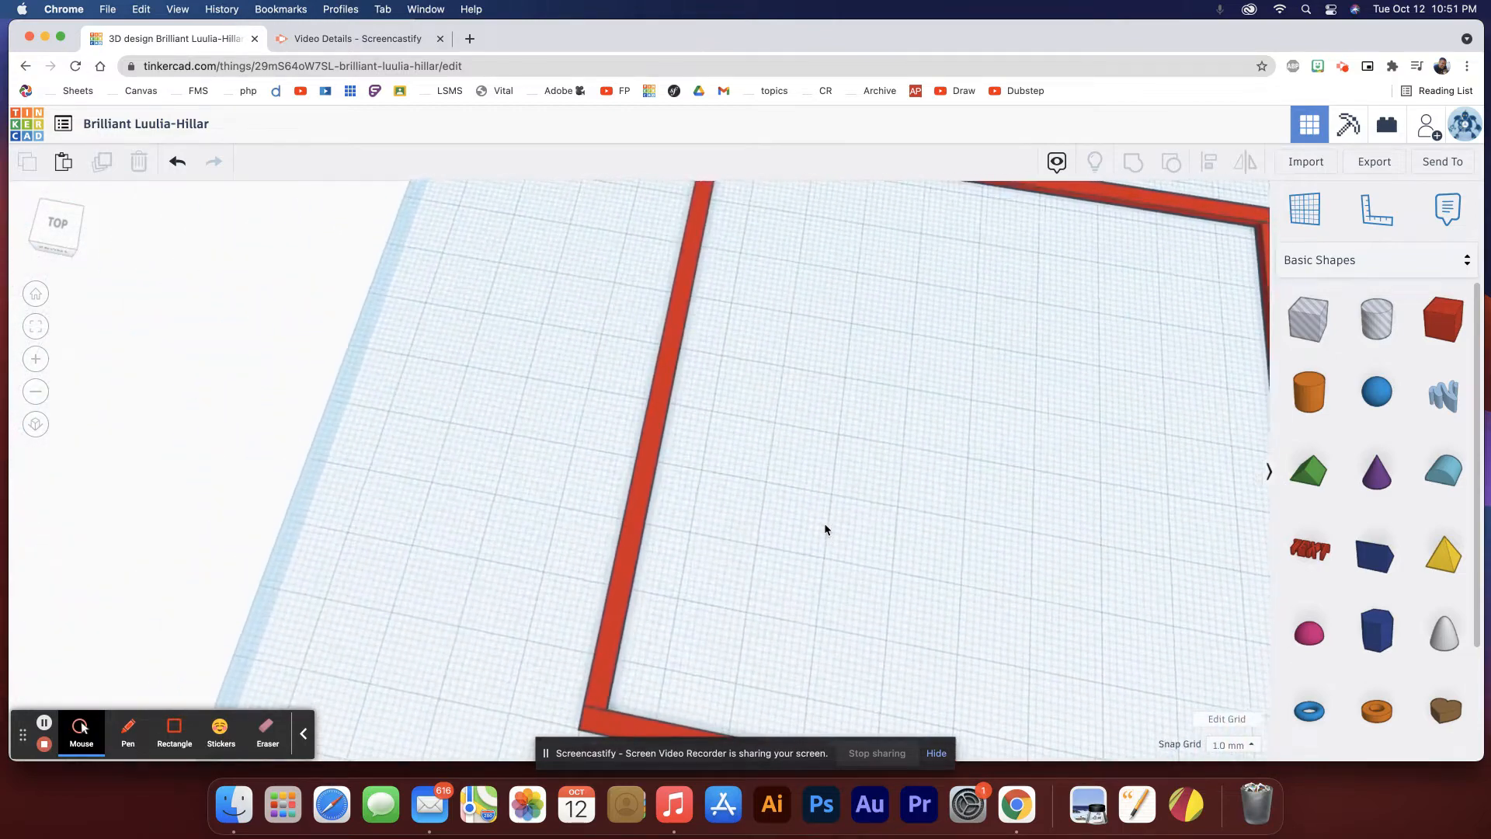
pyautogui.scroll(-6, 825, 525)
pyautogui.click(796, 476)
pyautogui.scroll(2, 795, 487)
pyautogui.moveTo(795, 491); pyautogui.dragTo(840, 424, button='right')
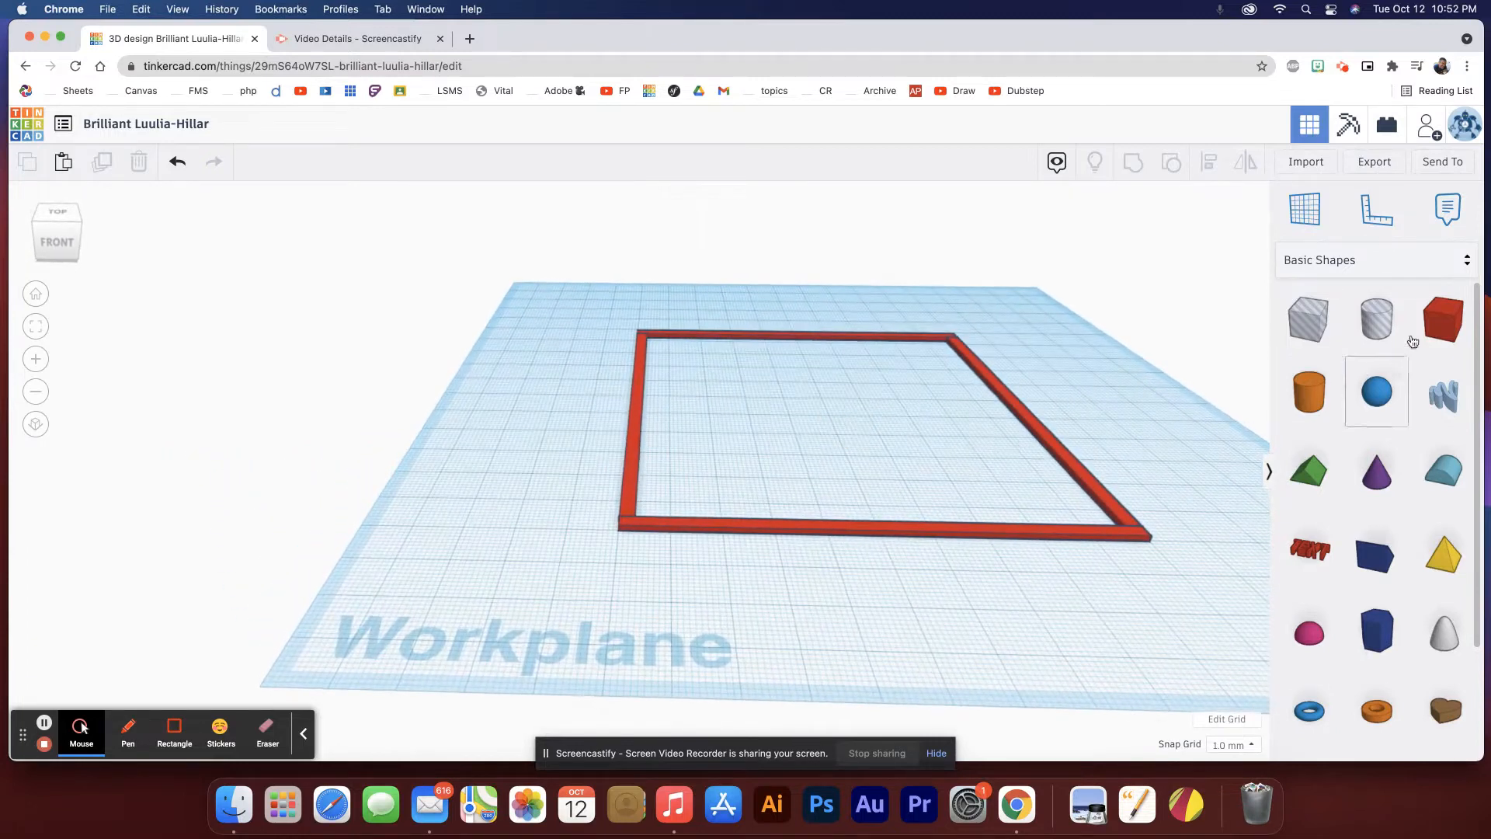
# Add a box beside the frame and size it into a post 1 mm by 3 mm at the base and 30 mm tall.
pyautogui.moveTo(1443, 318); pyautogui.dragTo(471, 628)
pyautogui.click(467, 624)
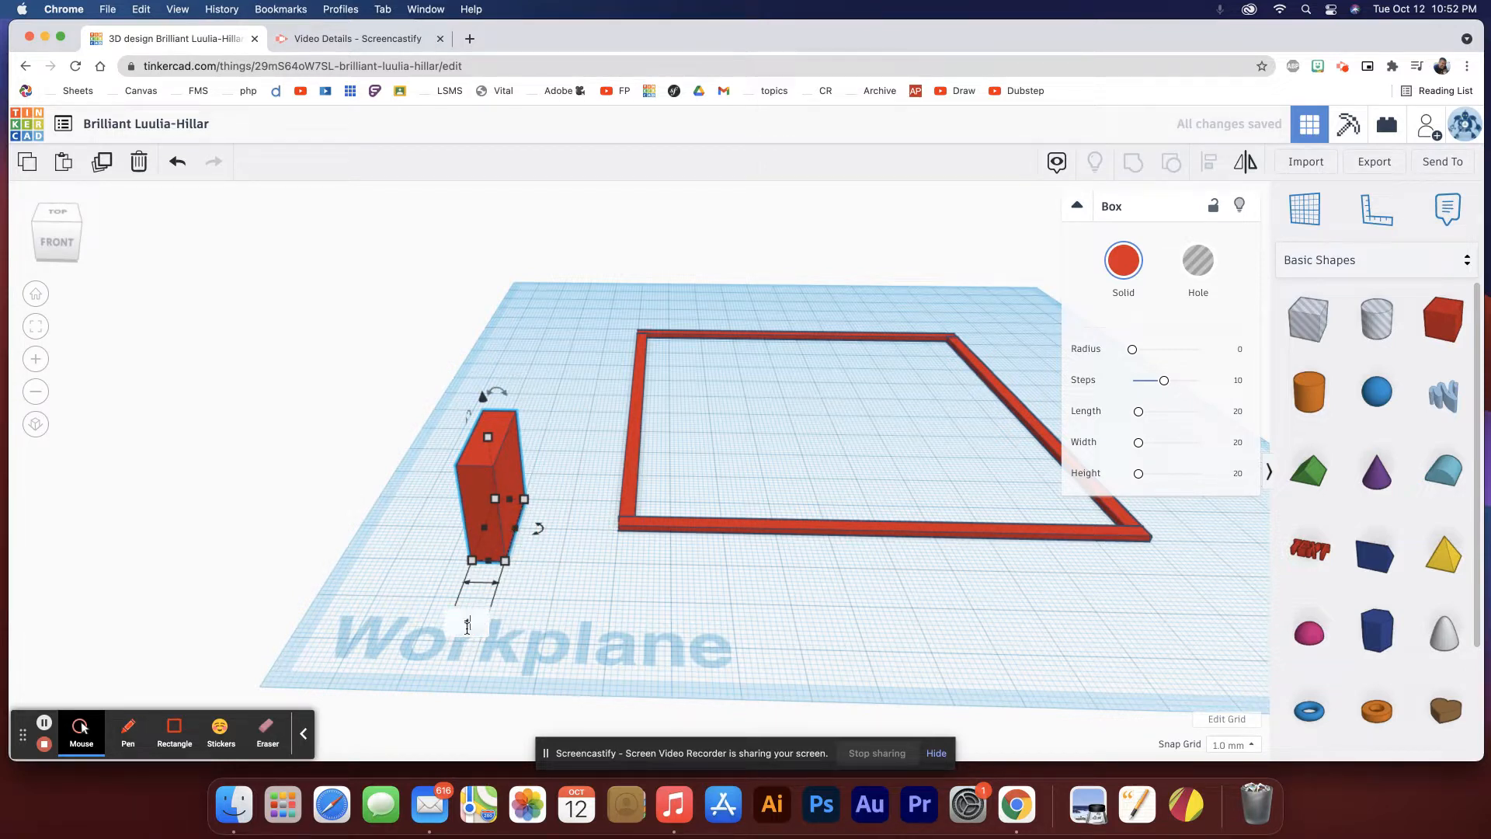
pyautogui.write('1')
pyautogui.press('Return')
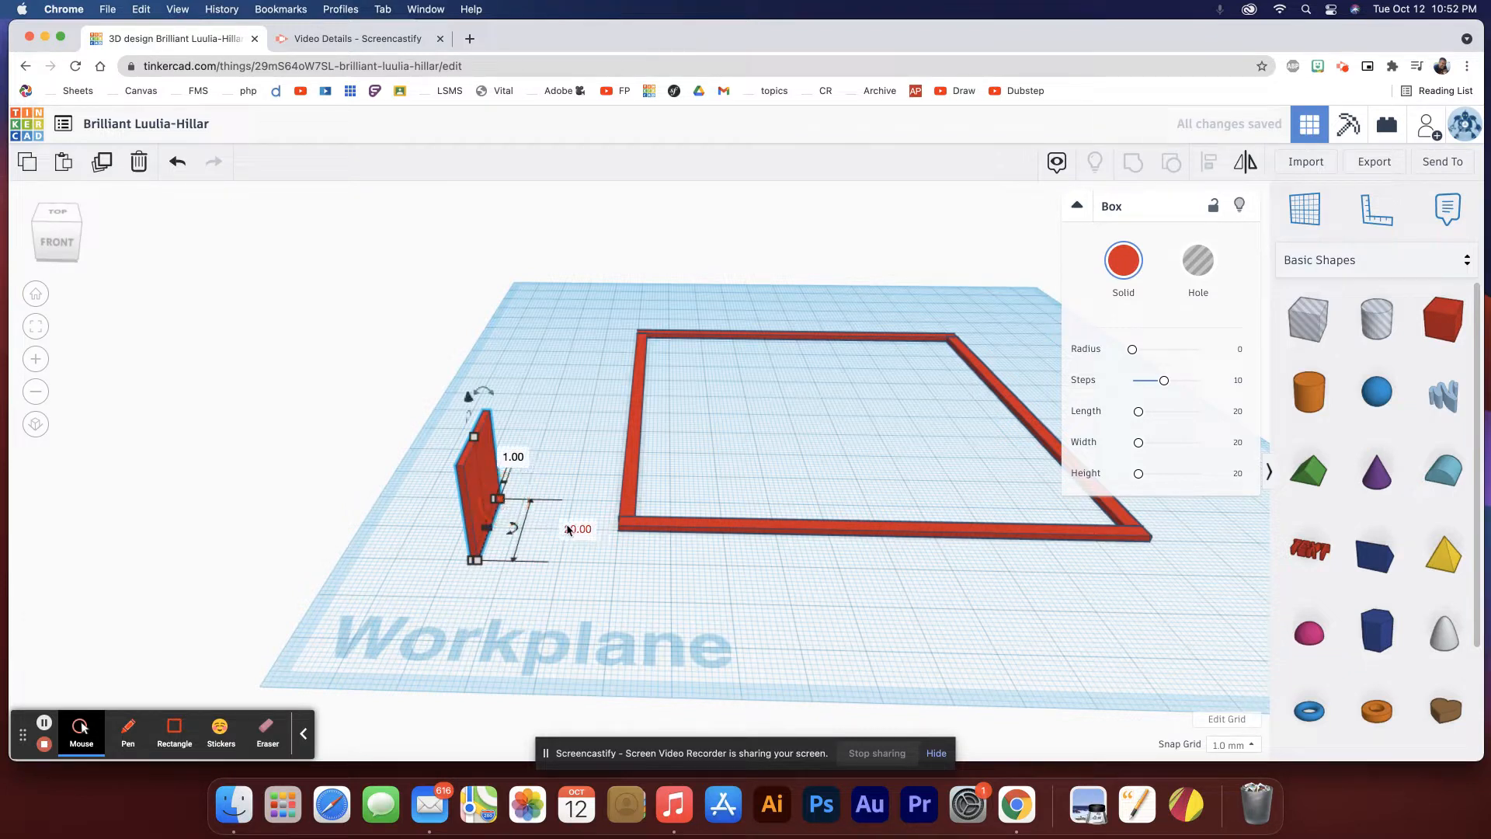
pyautogui.click(571, 528)
pyautogui.write('3')
pyautogui.press('Return')
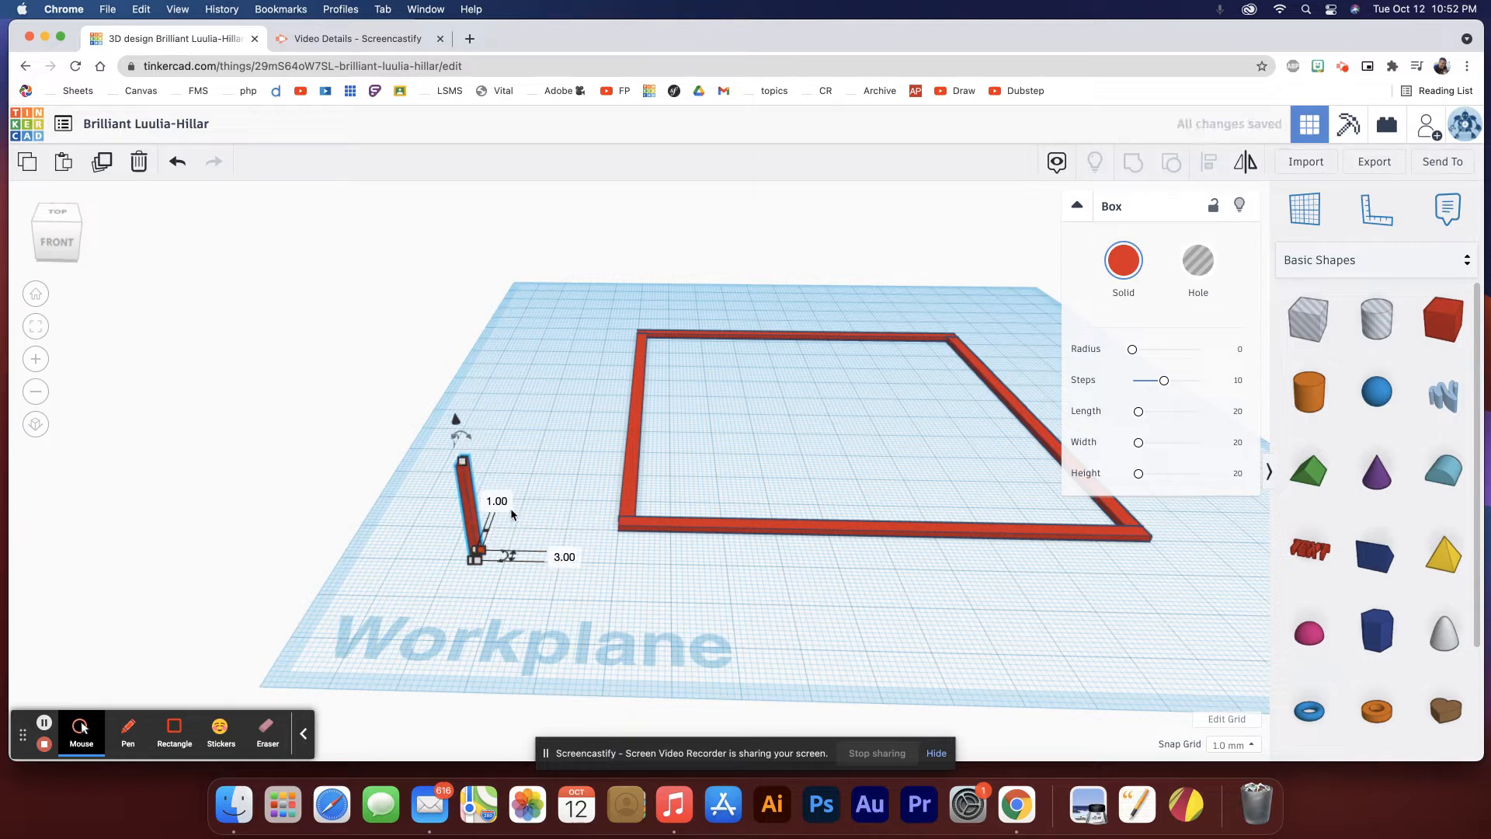
pyautogui.moveTo(485, 522); pyautogui.dragTo(376, 609, button='right')
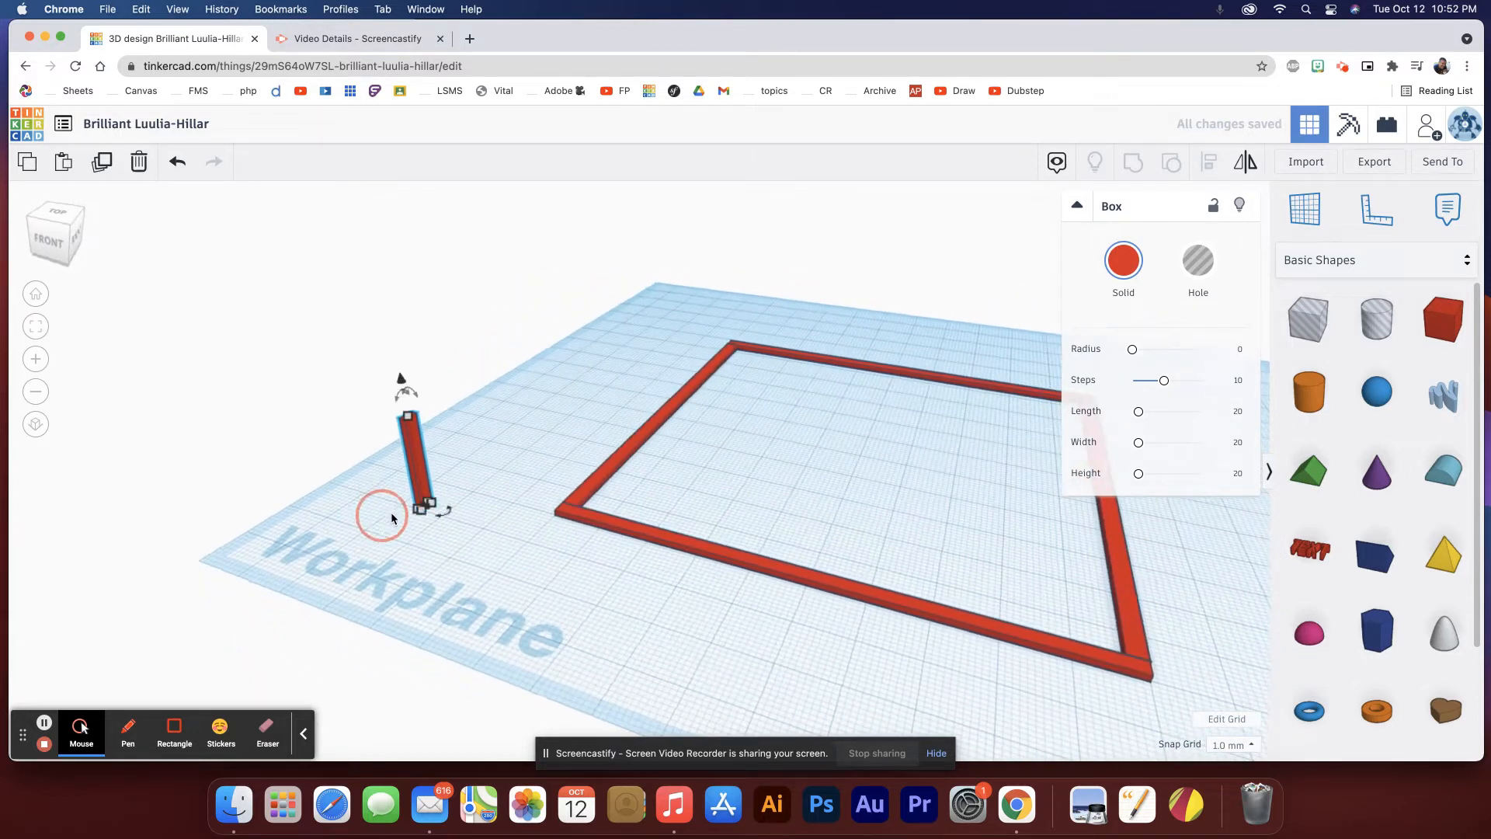
pyautogui.moveTo(407, 422); pyautogui.dragTo(409, 371)
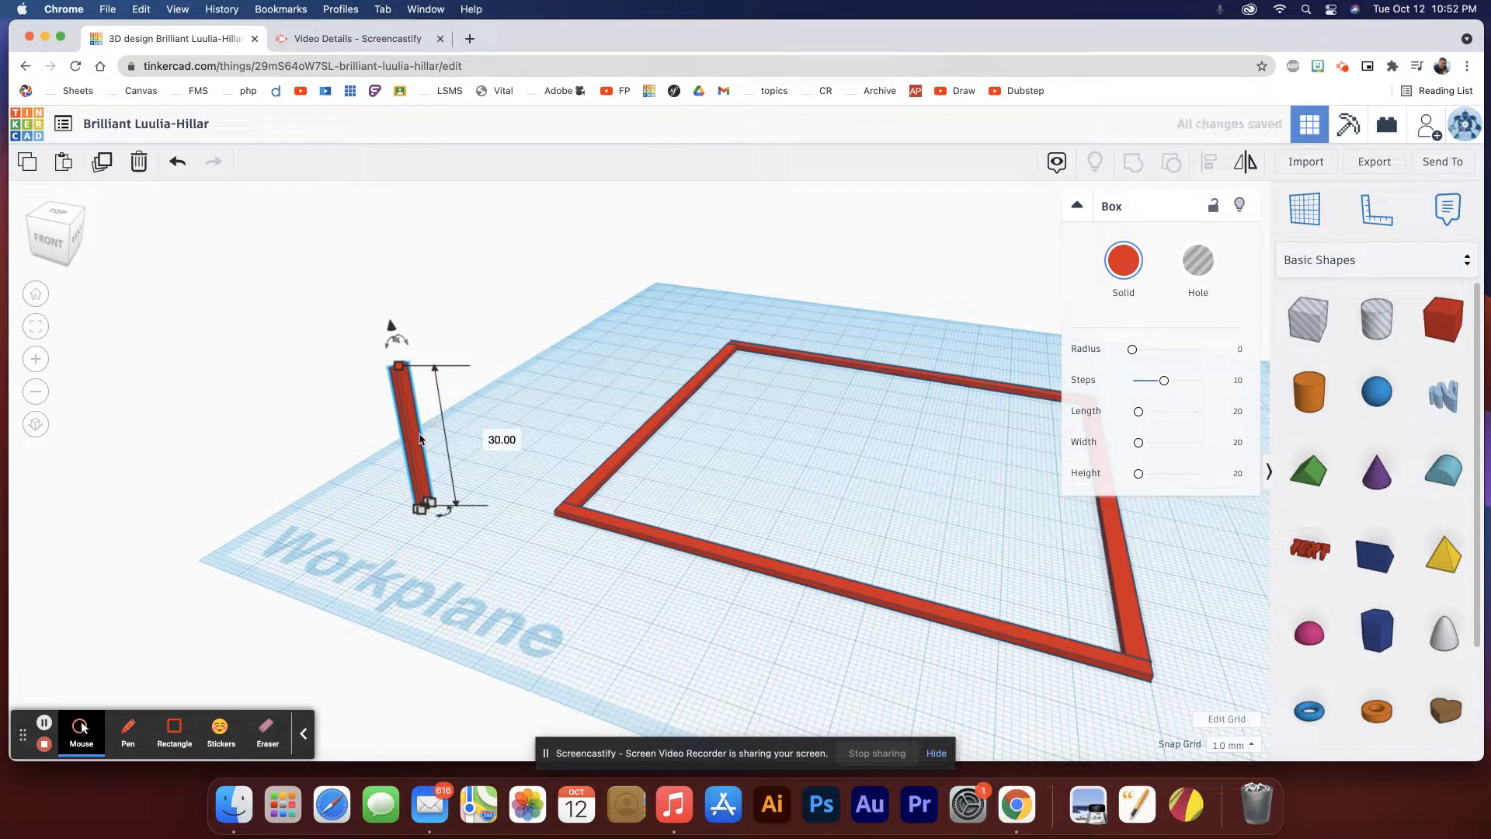
# Move the post to the nearest corner of the frame and raise it onto the top face of the bar.
pyautogui.moveTo(422, 427); pyautogui.dragTo(598, 440)
pyautogui.moveTo(618, 484); pyautogui.dragTo(538, 482, button='right')
pyautogui.press('f')
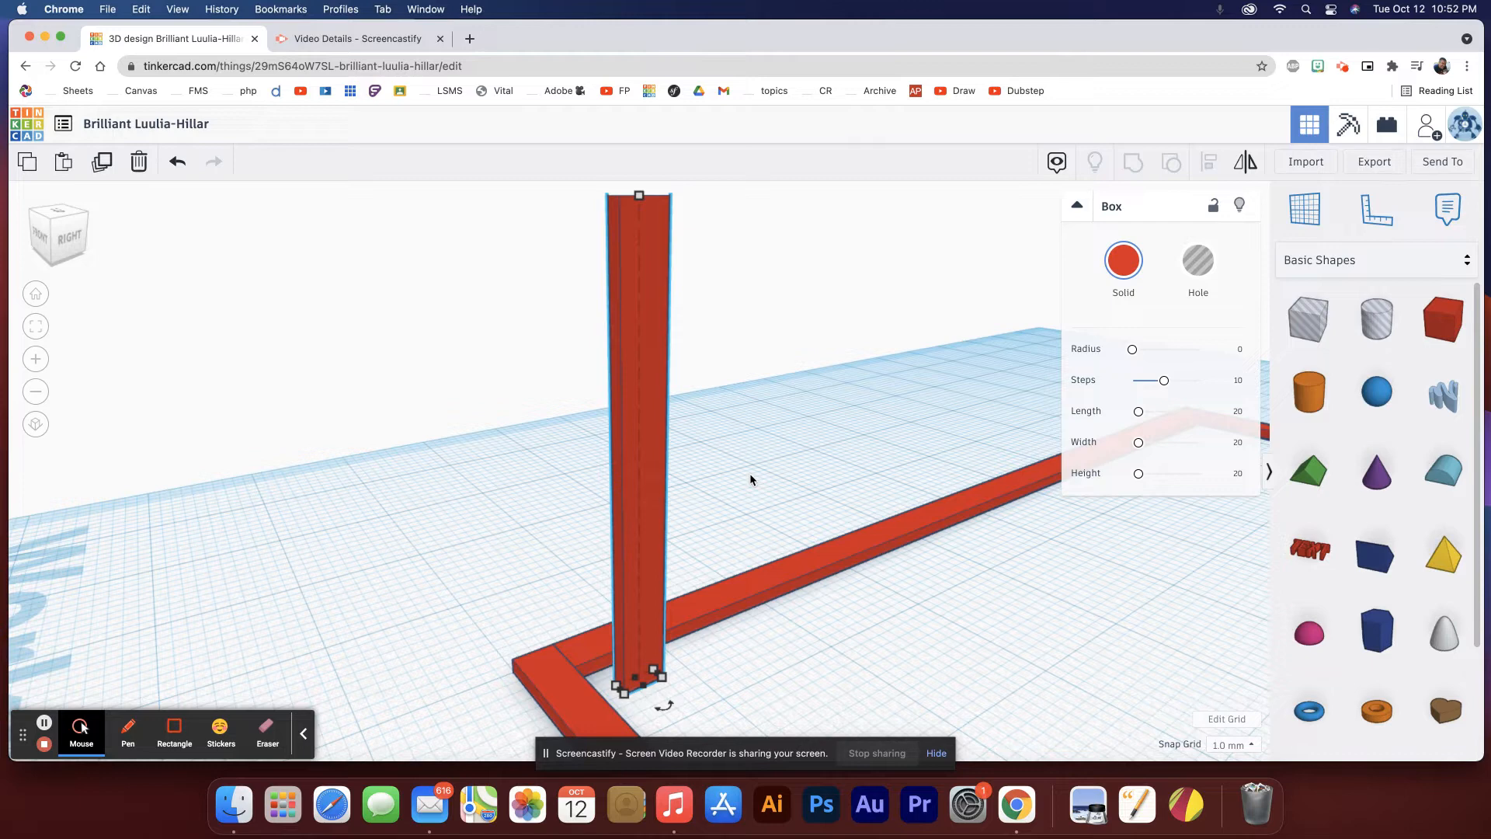
pyautogui.hotkey('ctrl', 'Up')
pyautogui.moveTo(724, 579); pyautogui.dragTo(749, 553, button='right')
pyautogui.press('Left')
pyautogui.press('Left')
pyautogui.press('Left')
pyautogui.press('Left')
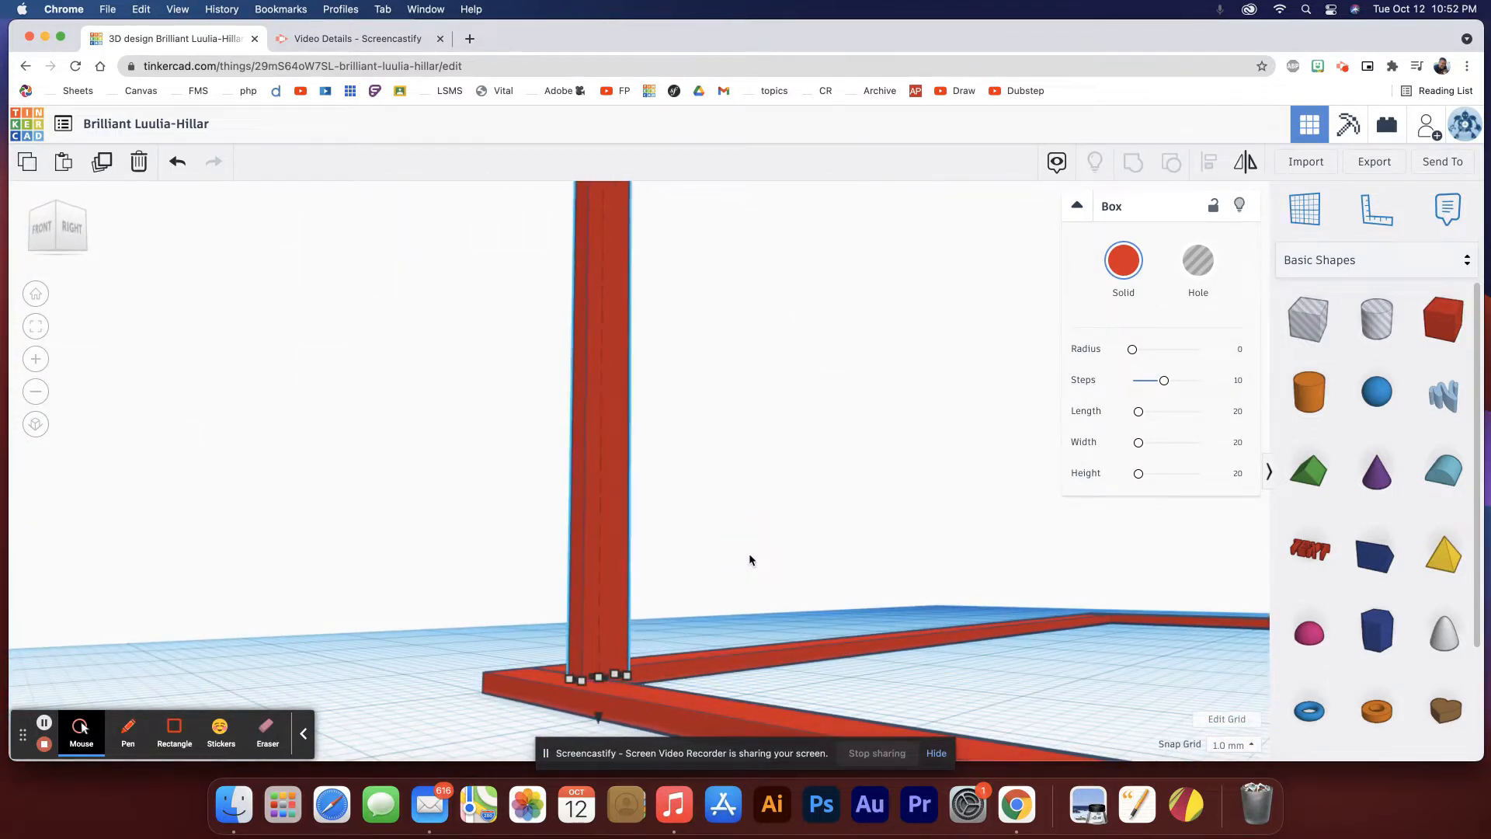
# Nudge the post along the bar until it sits flush with the frame's outer corner.
pyautogui.moveTo(738, 571); pyautogui.dragTo(734, 606, button='right')
pyautogui.press('Left')
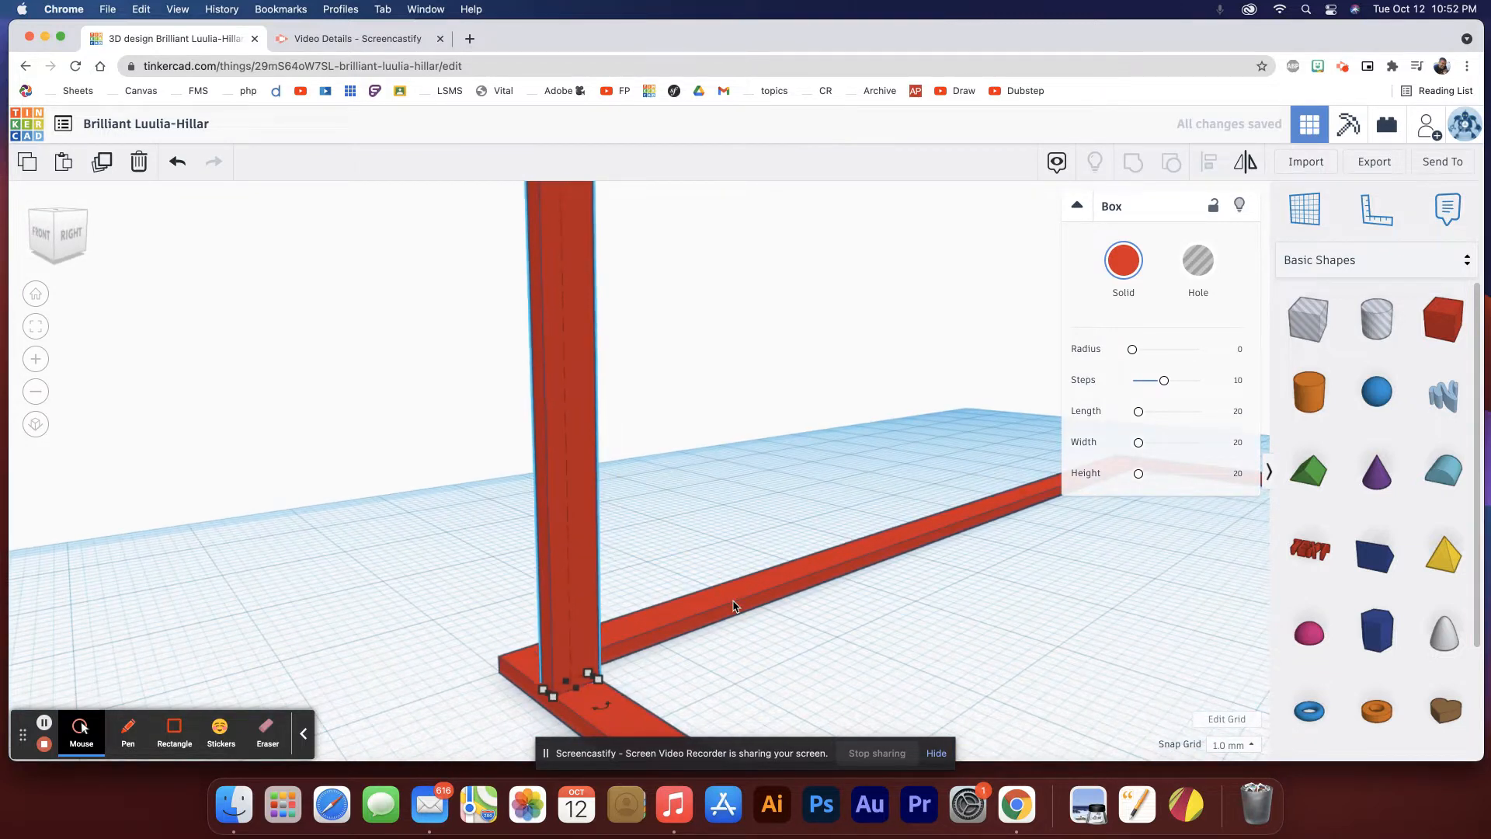
pyautogui.press('Left')
pyautogui.press('Left')
pyautogui.press('Left')
pyautogui.press('Left')
pyautogui.press('Left')
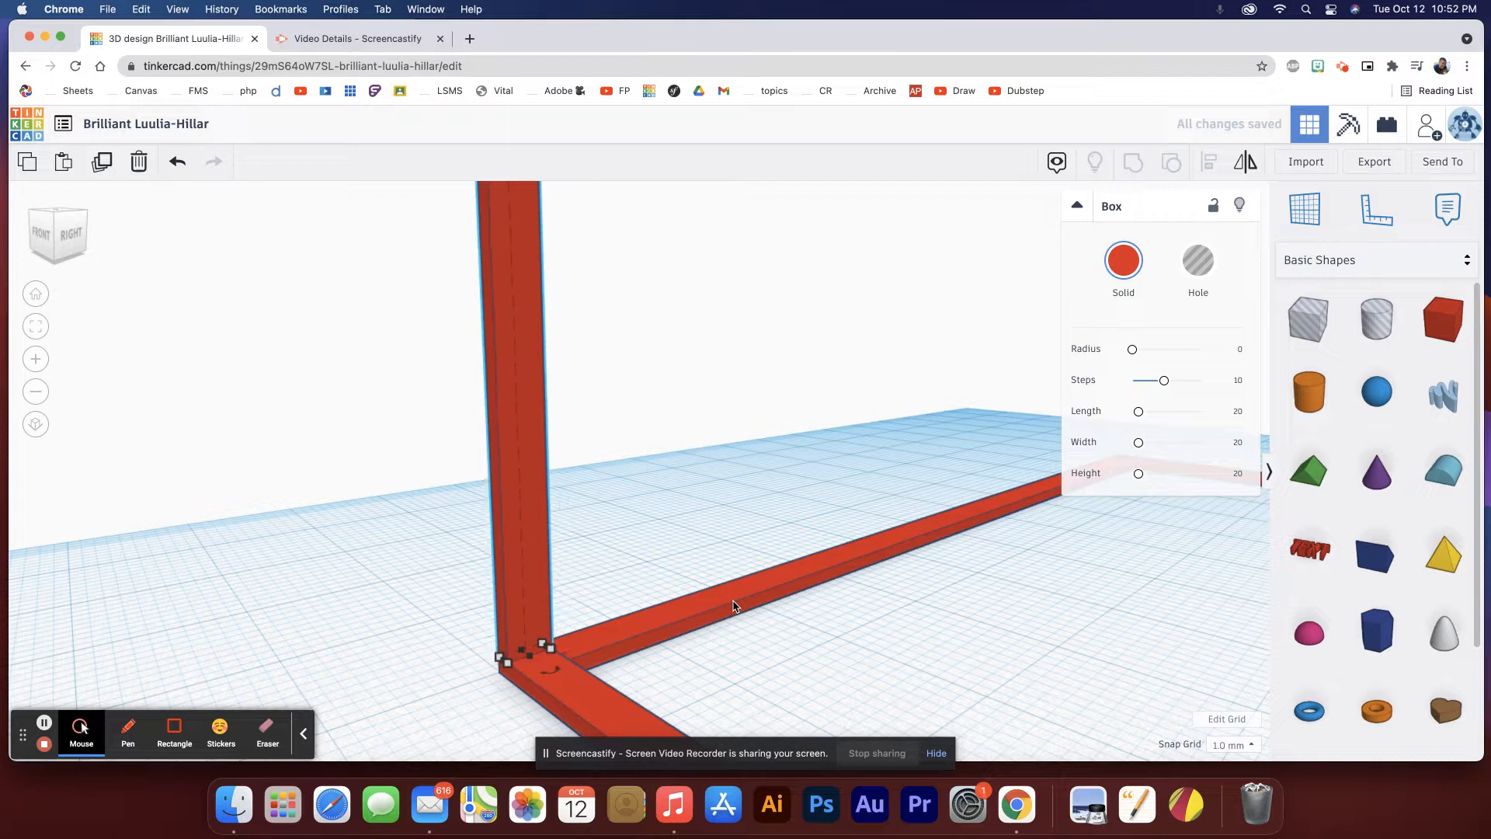
pyautogui.moveTo(733, 657); pyautogui.dragTo(825, 660, button='right')
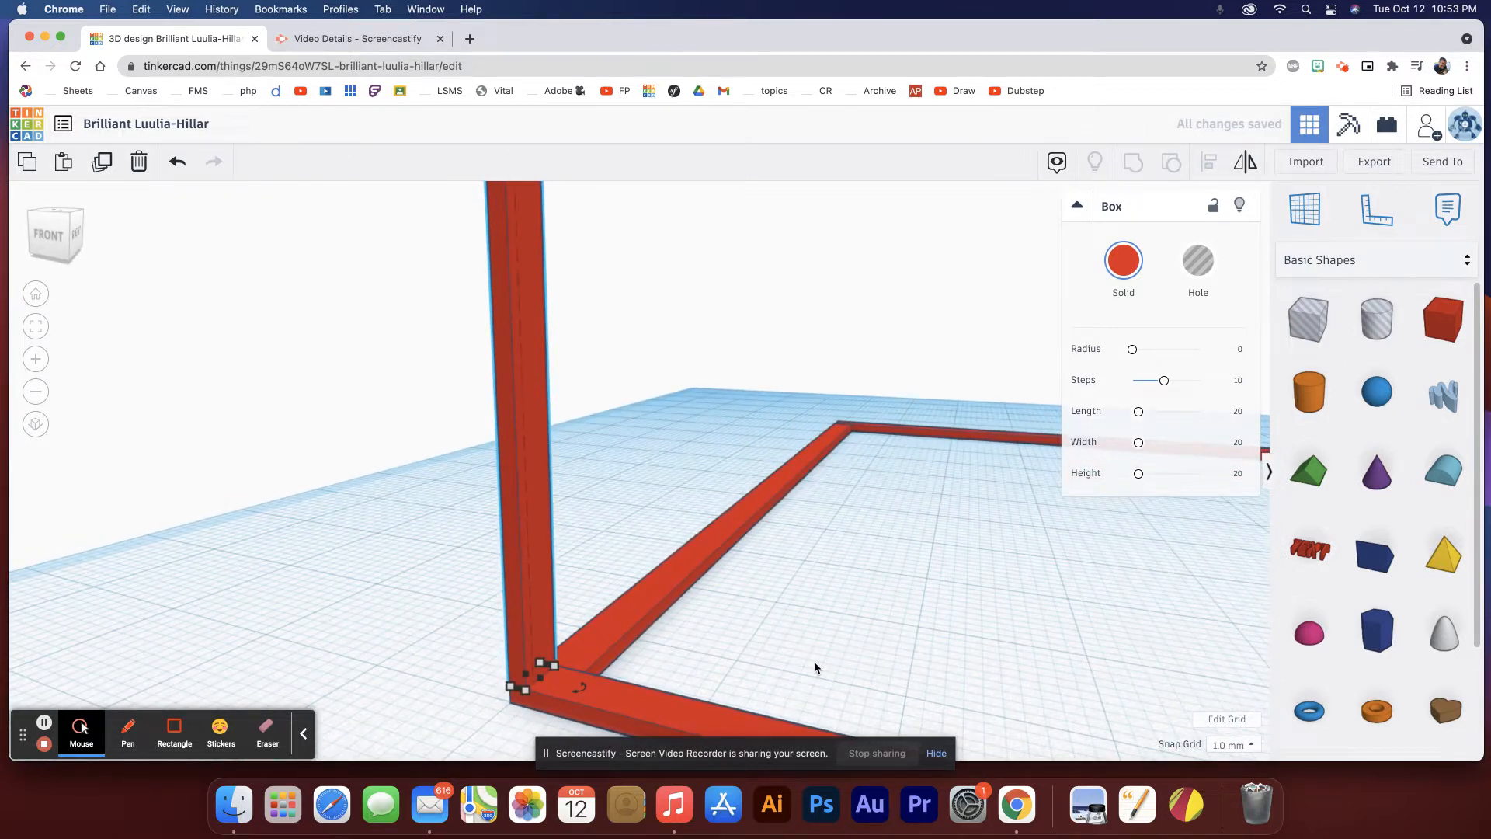
# Duplicate the corner post and shift the copy along the front bar to set the spacing between posts.
pyautogui.scroll(-5, 814, 660)
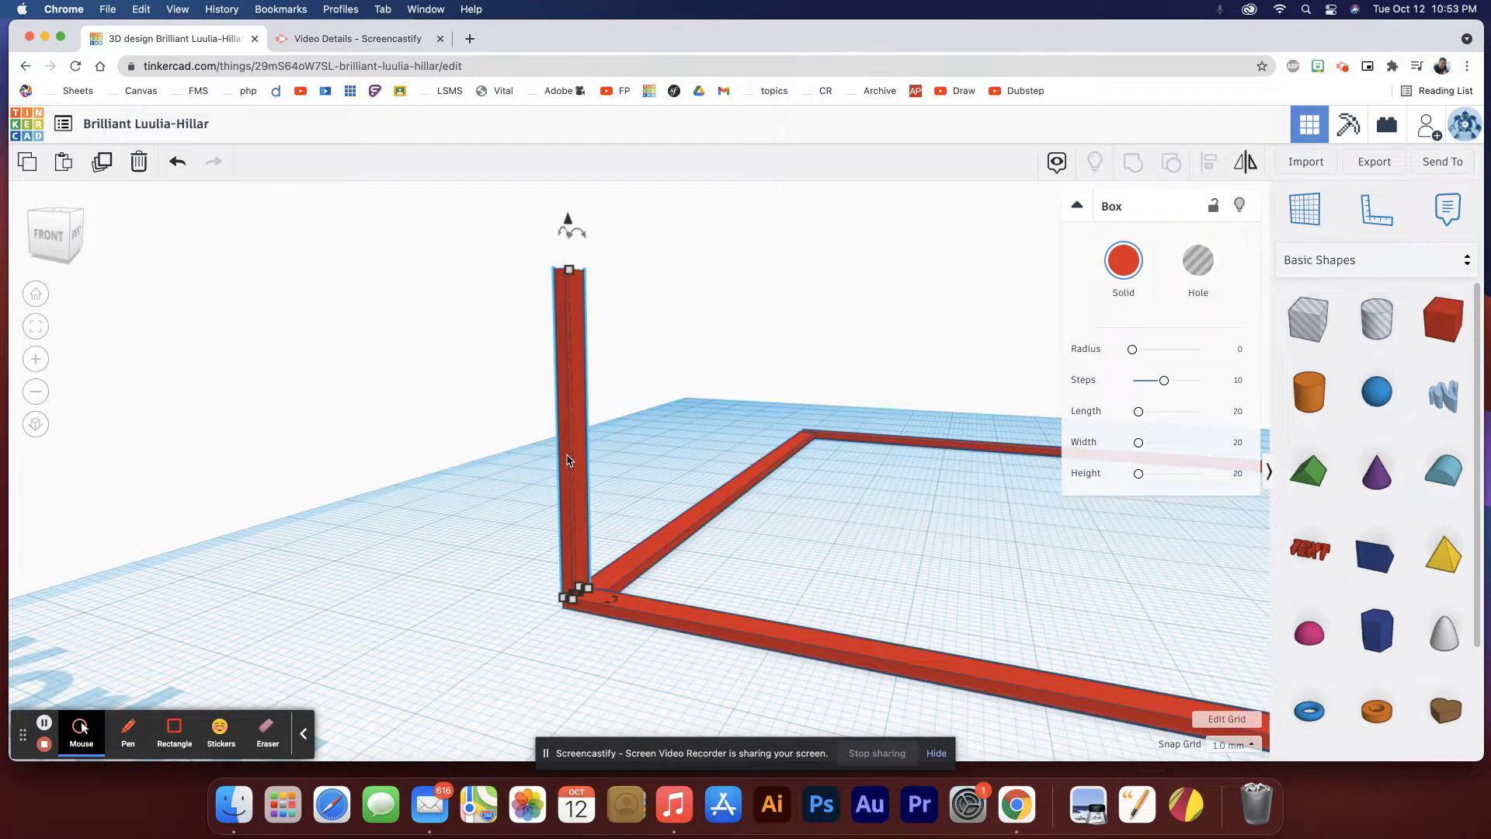
pyautogui.hotkey('ctrl', 'd')
pyautogui.press('Right')
pyautogui.press('Right')
pyautogui.press('Right')
pyautogui.press('Right')
pyautogui.press('Right')
pyautogui.press('Right')
pyautogui.press('Right')
pyautogui.press('Right')
pyautogui.press('Right')
pyautogui.press('Right')
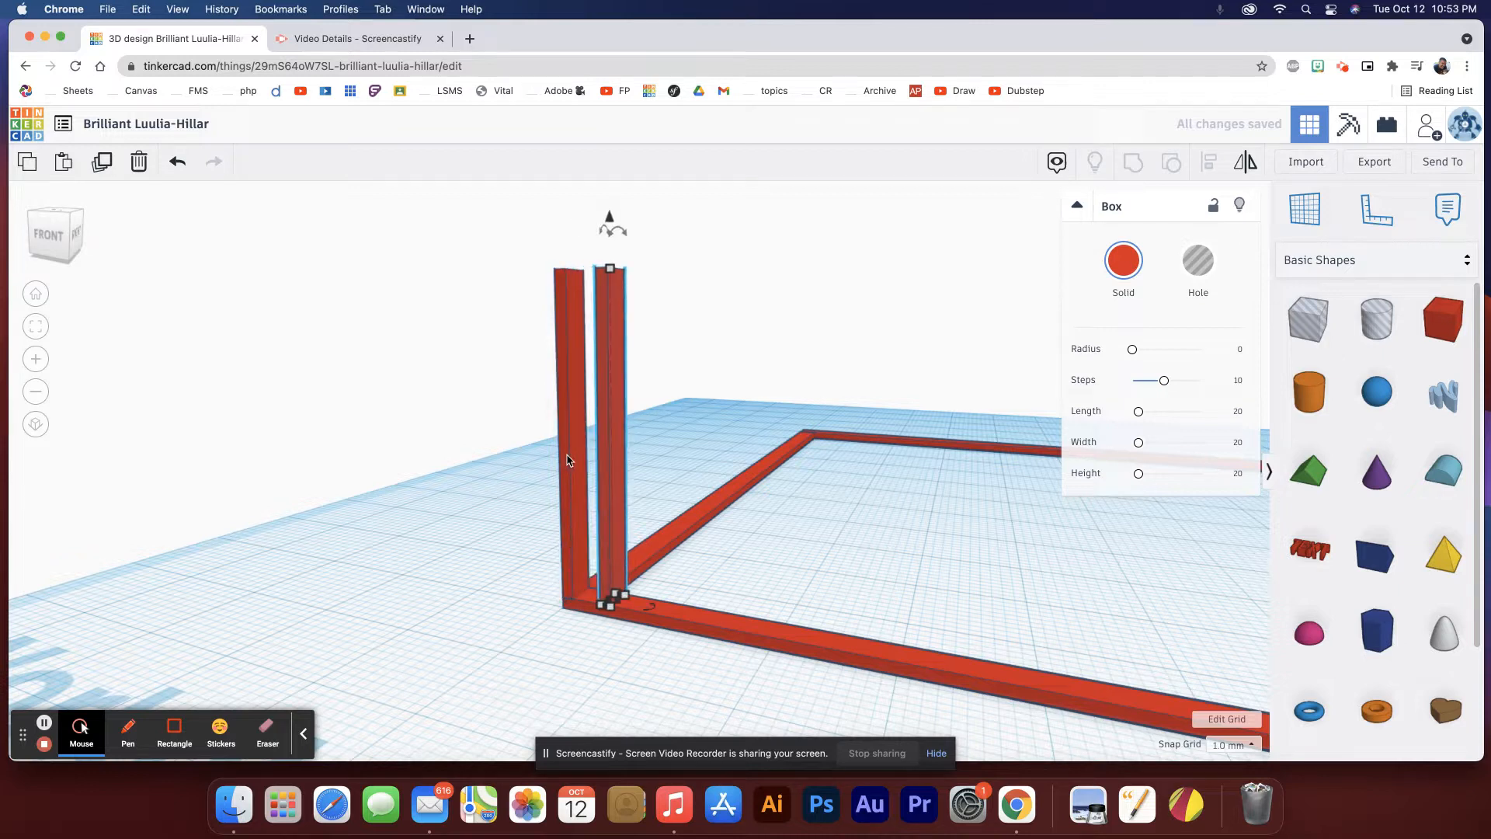
pyautogui.press('Left')
pyautogui.press('Right')
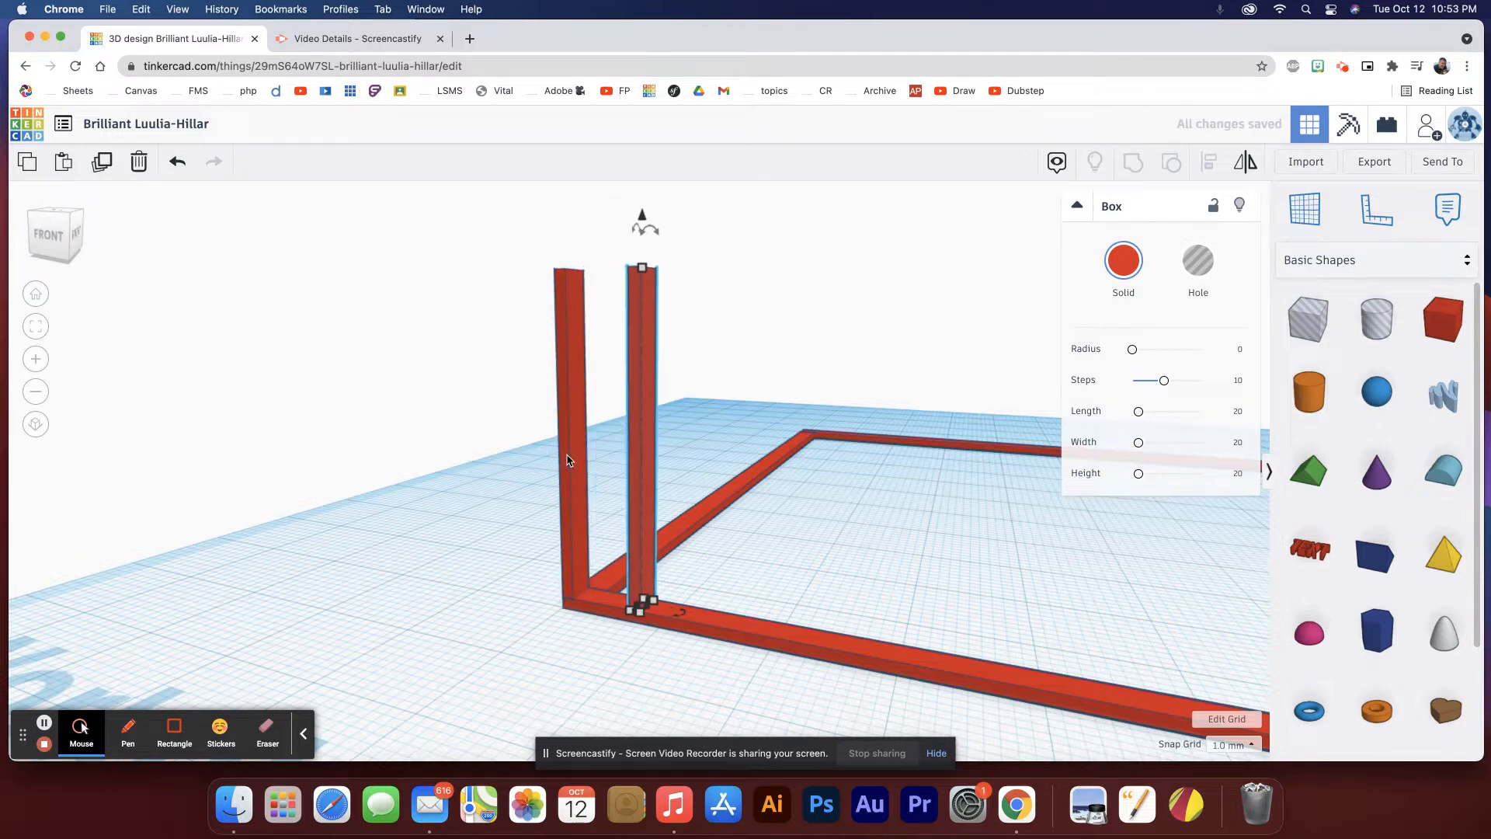
# Repeat the spaced duplicate until the posts fill the front bar up to its far corner.
pyautogui.hotkey('ctrl', 'd')
pyautogui.hotkey('ctrl', 'd')
pyautogui.hotkey('ctrl', 'd')
pyautogui.hotkey('ctrl', 'd')
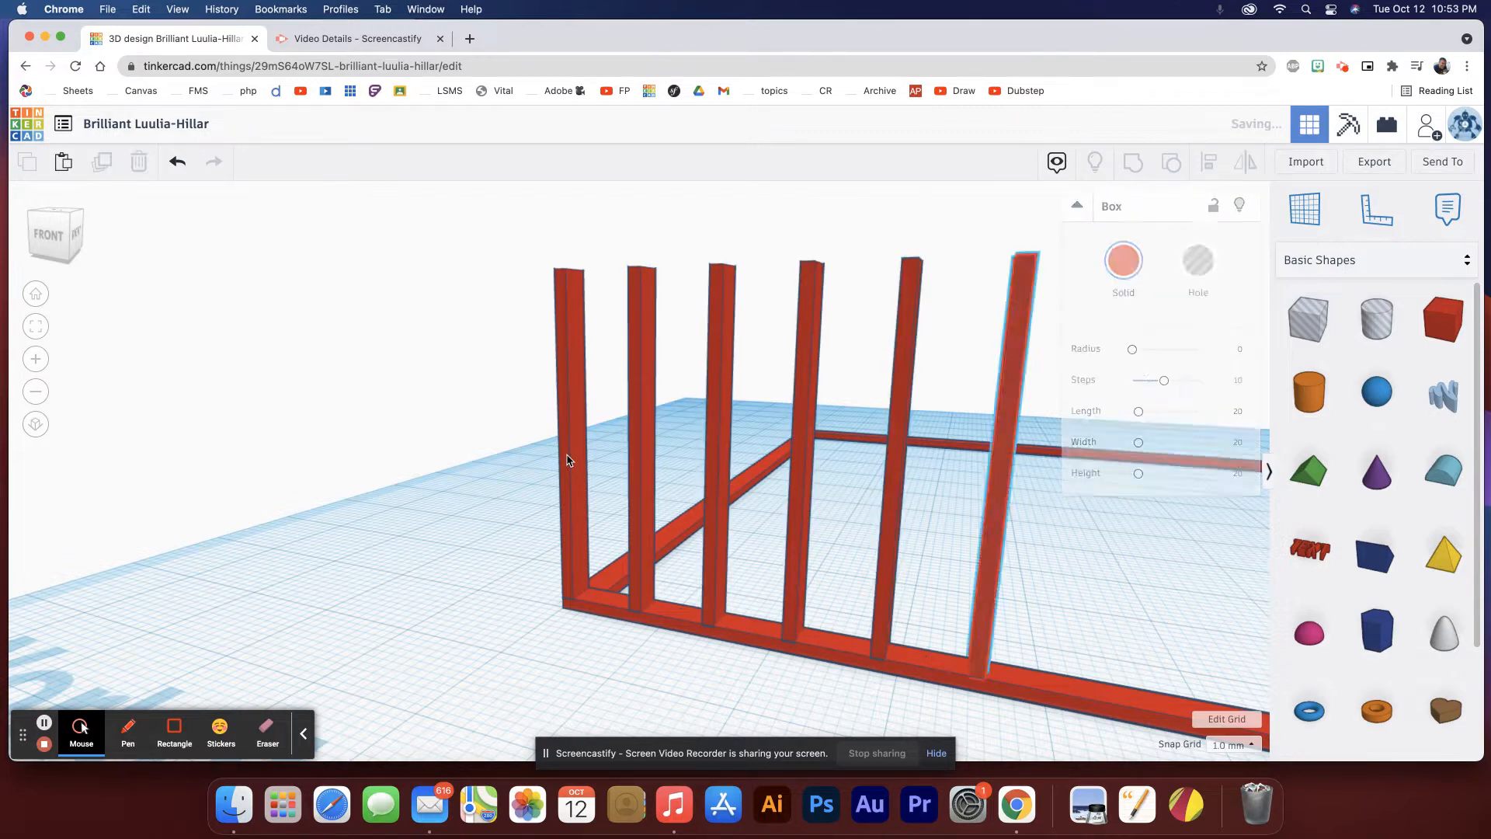
pyautogui.hotkey('ctrl', 'd')
pyautogui.hotkey('ctrl', 'd')
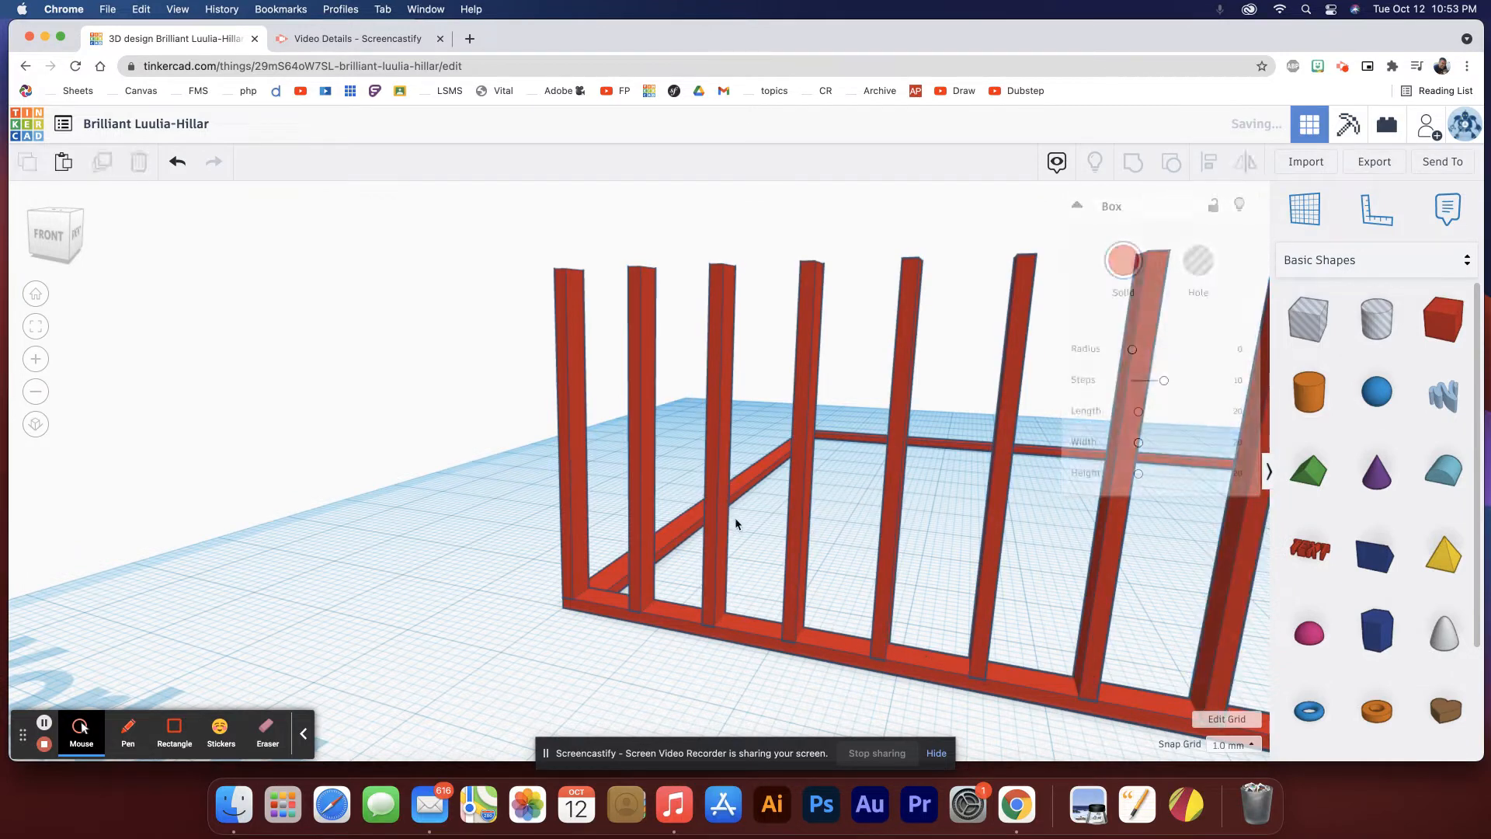
pyautogui.scroll(-5, 735, 561)
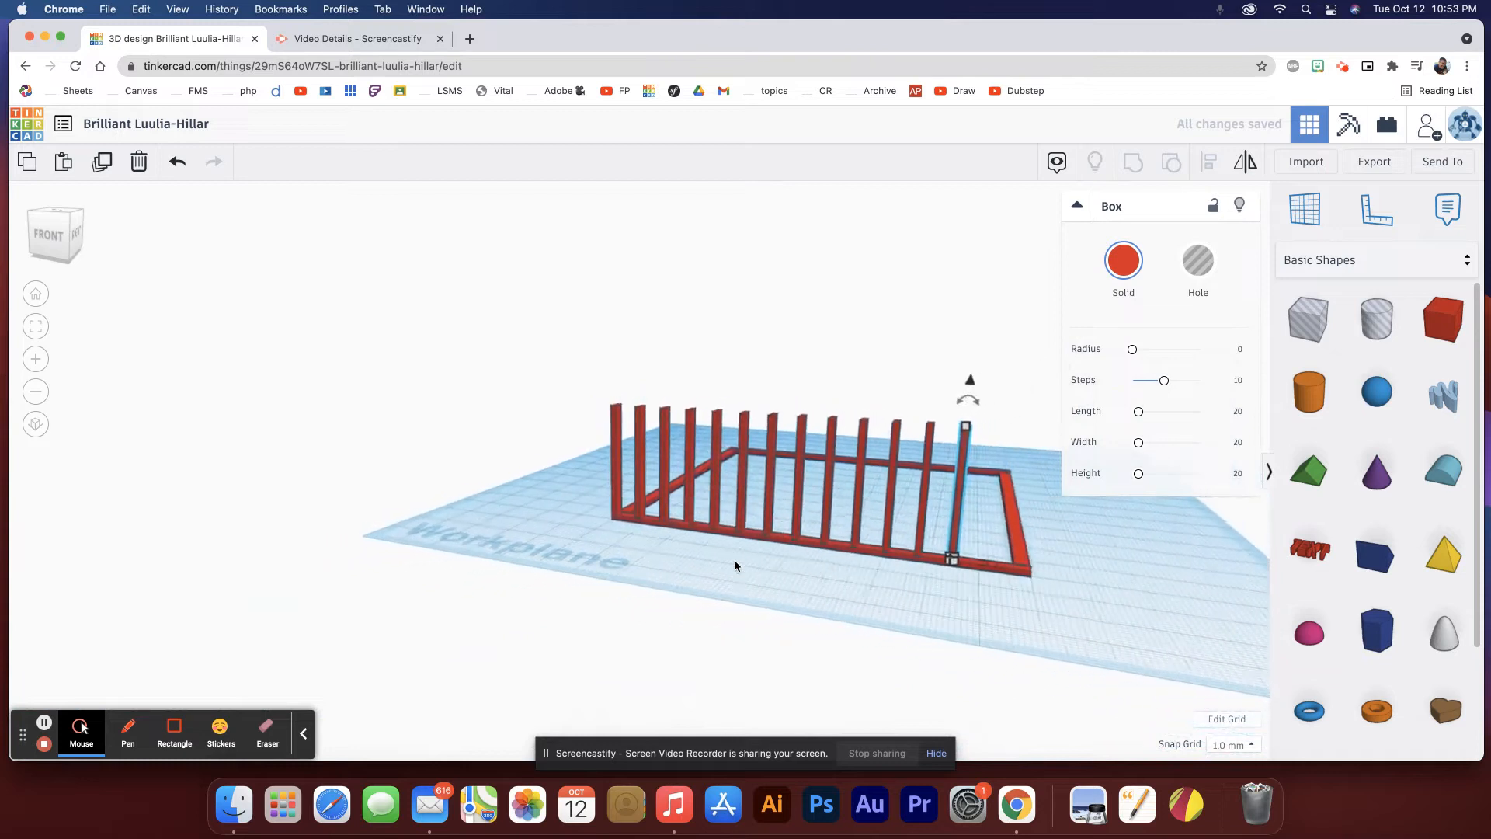
pyautogui.scroll(-3, 735, 560)
pyautogui.hotkey('ctrl', 'd')
pyautogui.hotkey('ctrl', 'd')
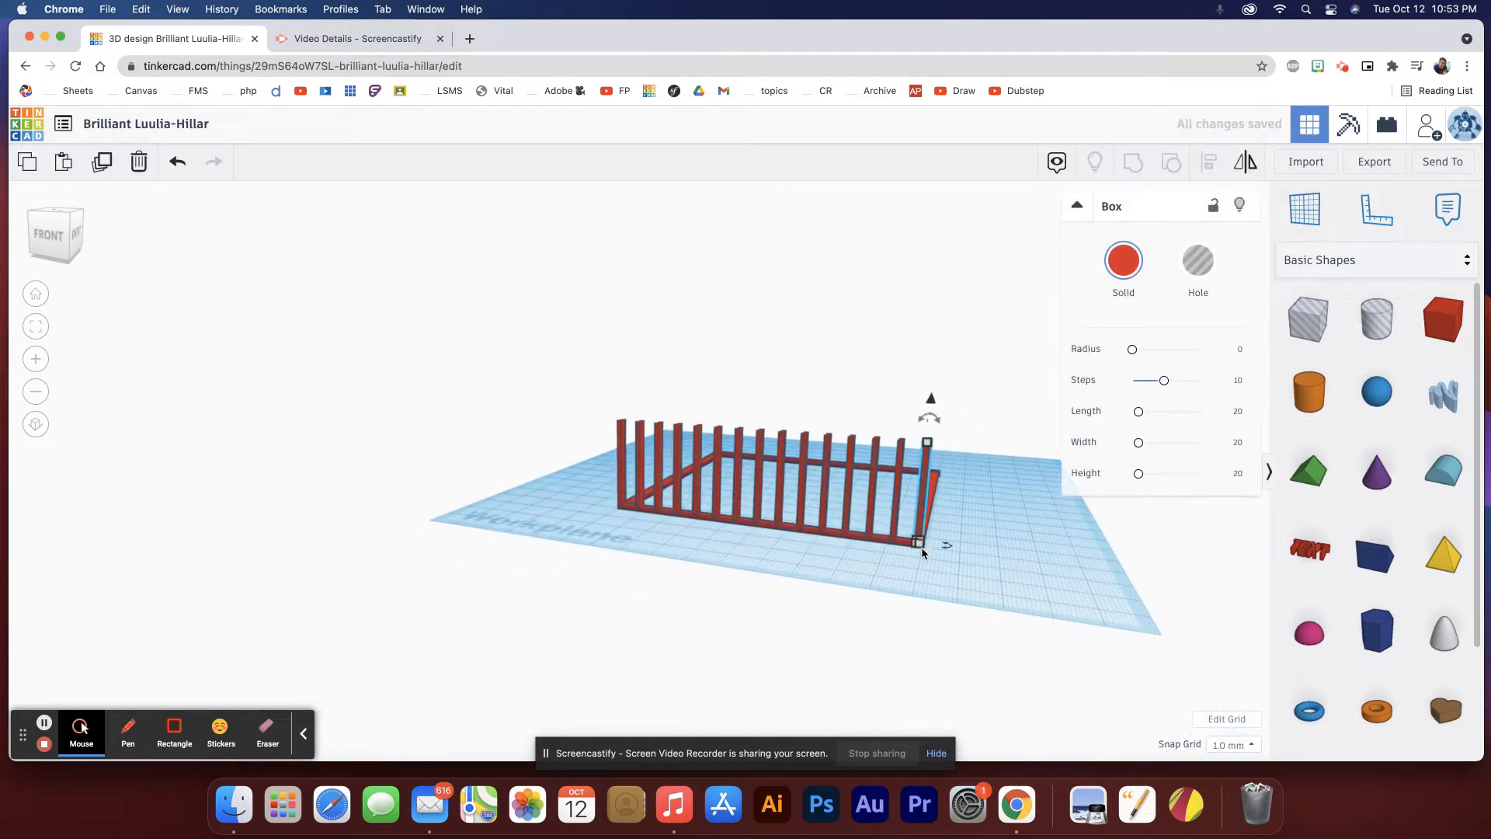
# Nudge the last post outward to line up with the frame's far front corner.
pyautogui.press('f')
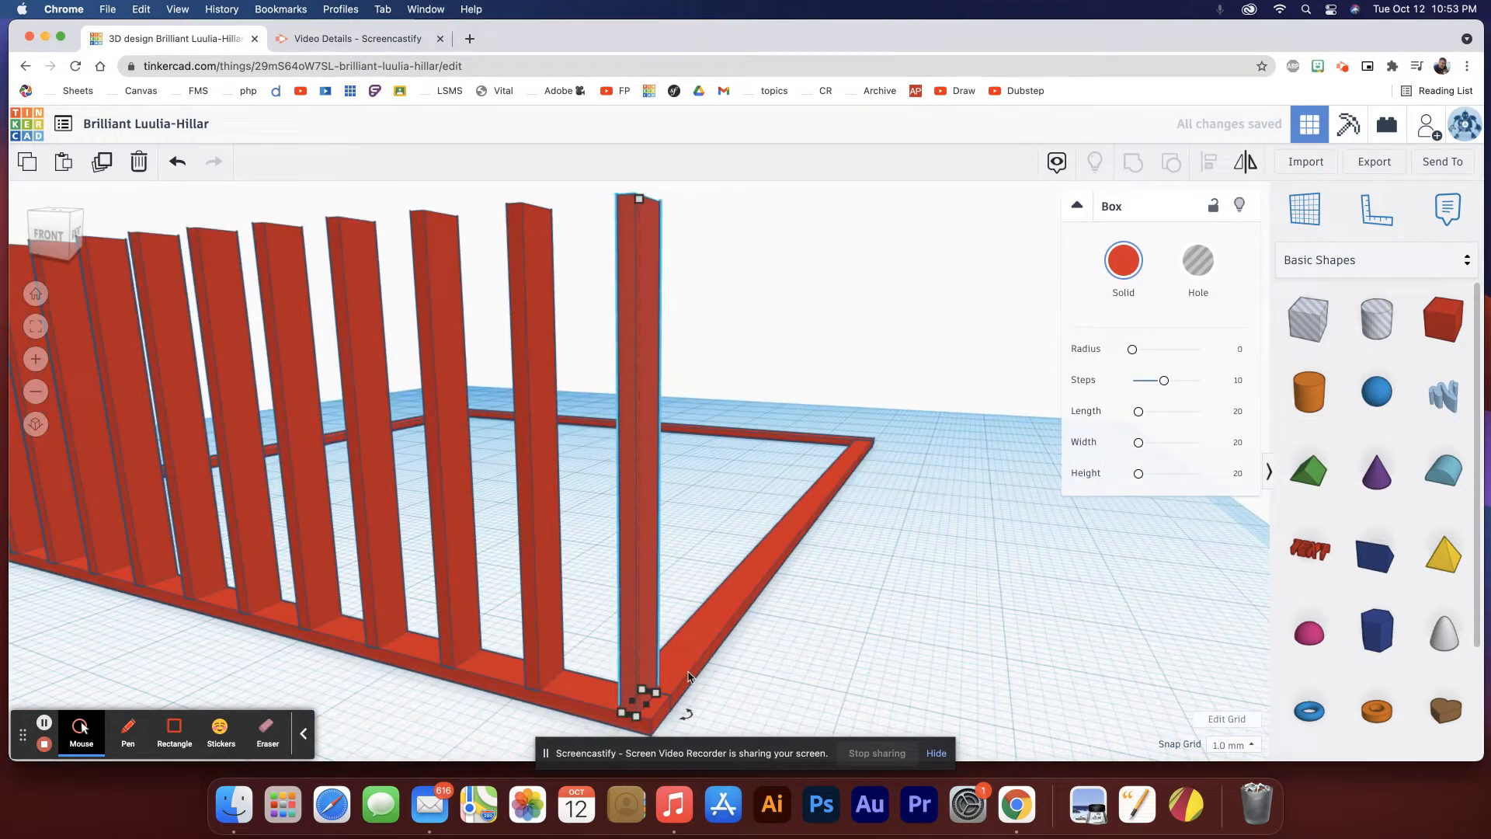
pyautogui.moveTo(675, 709); pyautogui.dragTo(698, 712)
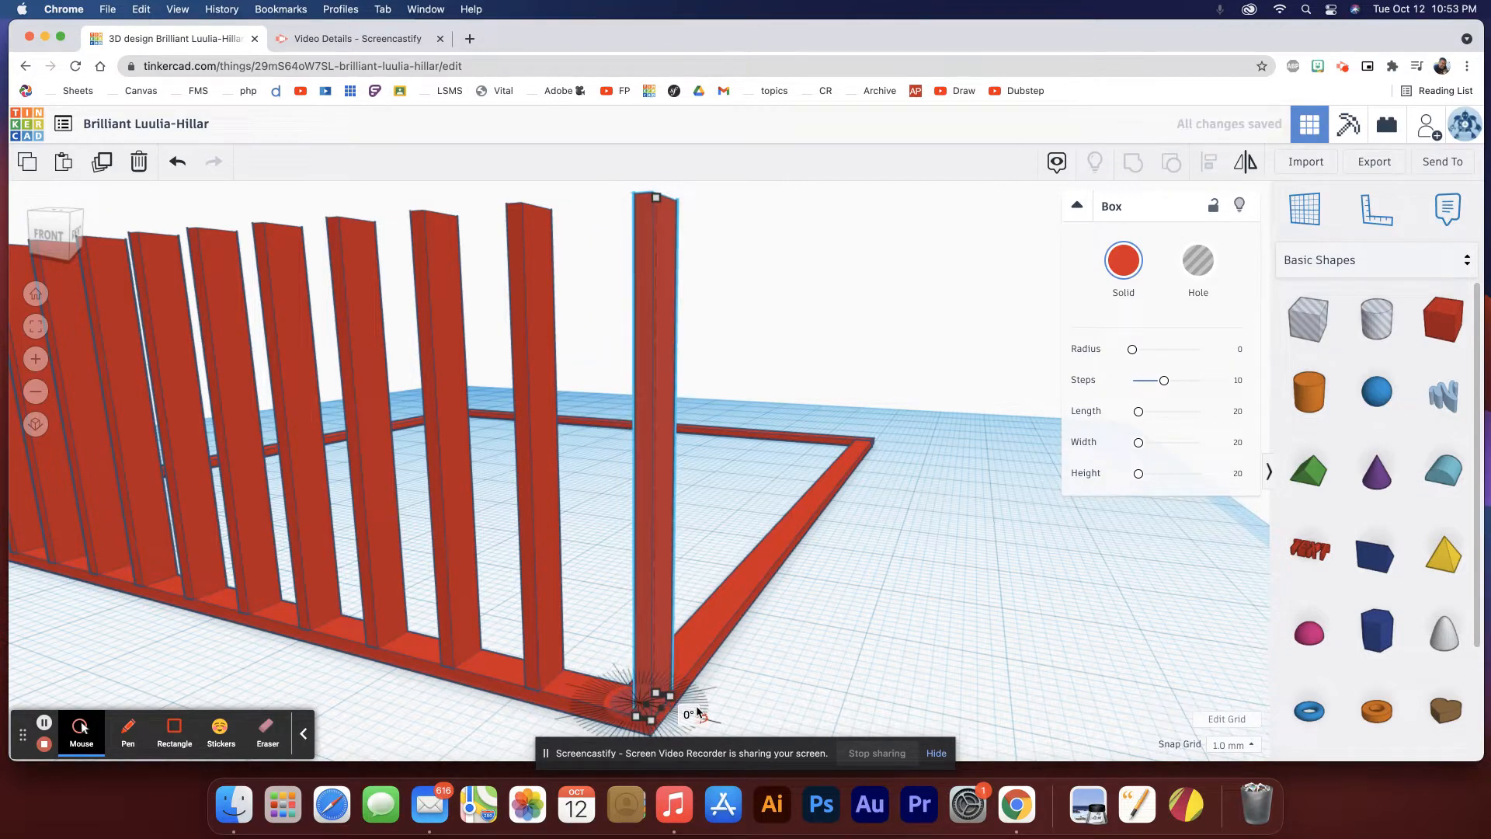
pyautogui.moveTo(713, 675); pyautogui.dragTo(607, 663, button='right')
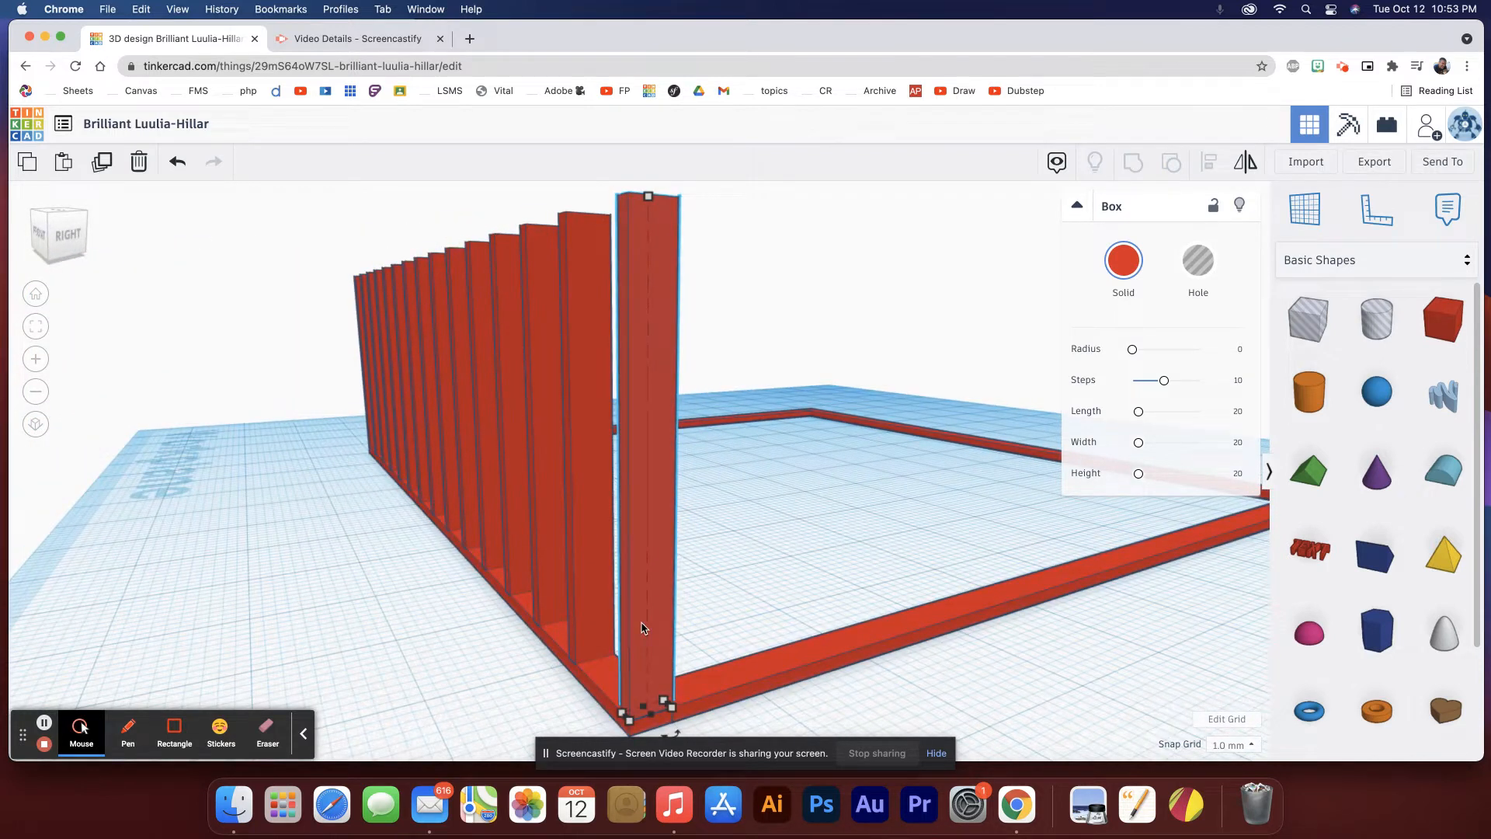
# Duplicate the far corner post and move the copy back along the adjoining side bar.
pyautogui.press('super+d')
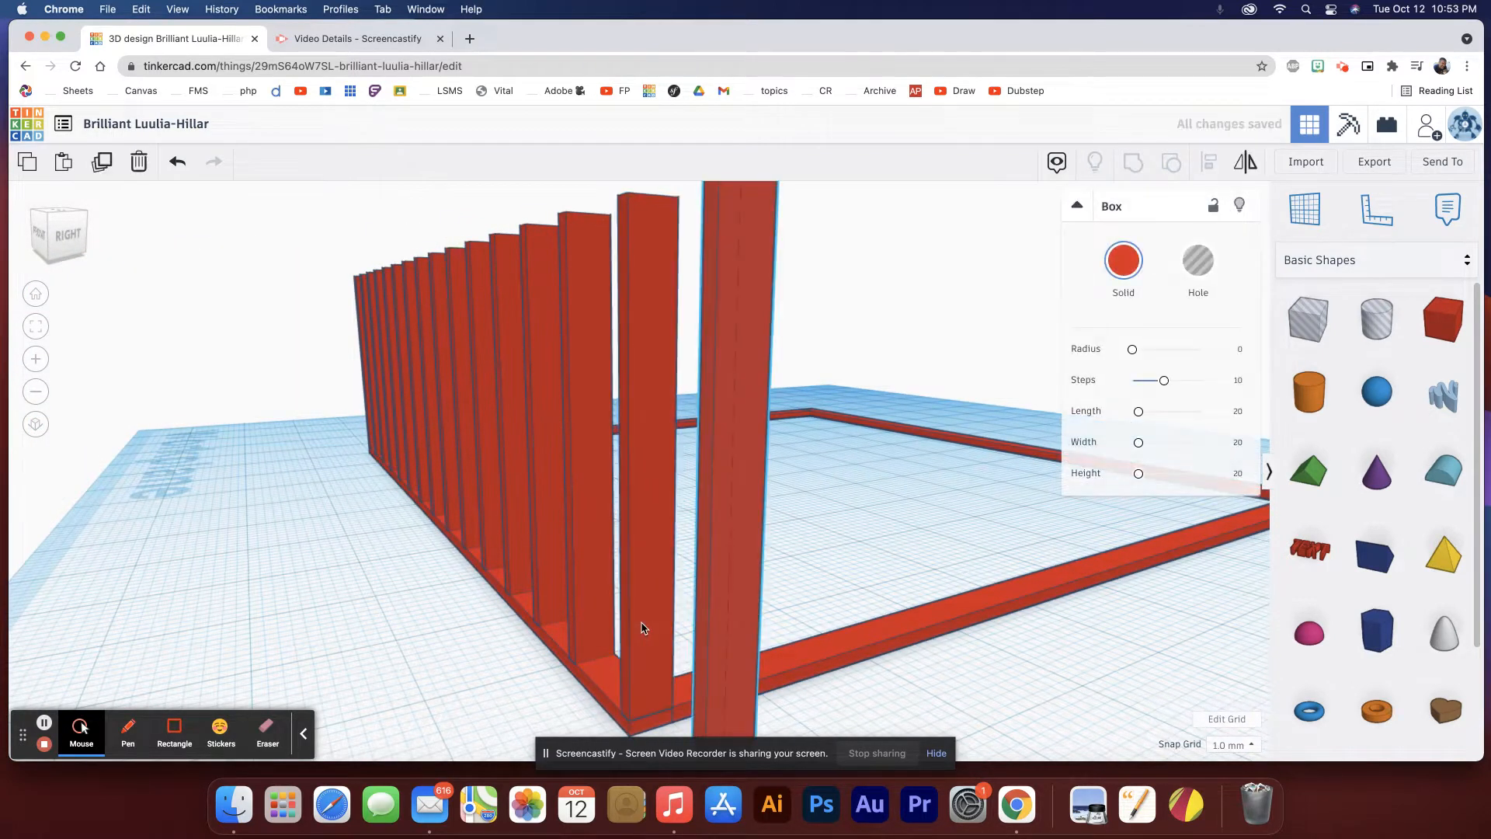
pyautogui.press('Up')
pyautogui.press('Up')
pyautogui.press('Up')
pyautogui.press('Up')
pyautogui.press('Right')
pyautogui.press('Up')
pyautogui.press('Up')
pyautogui.press('Right')
pyautogui.press('Right')
pyautogui.press('Right')
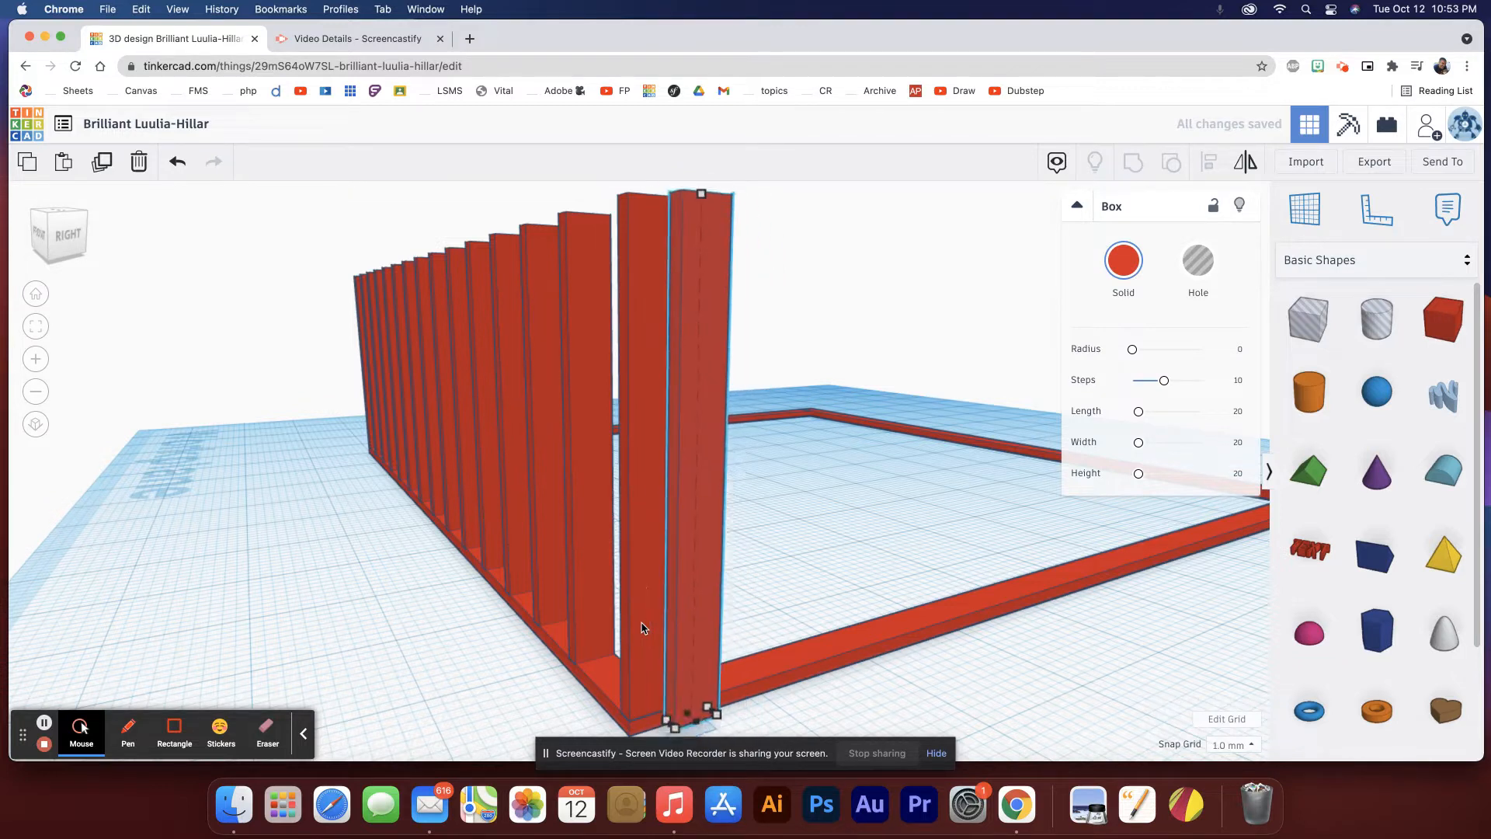
pyautogui.press('Up')
pyautogui.press('Up')
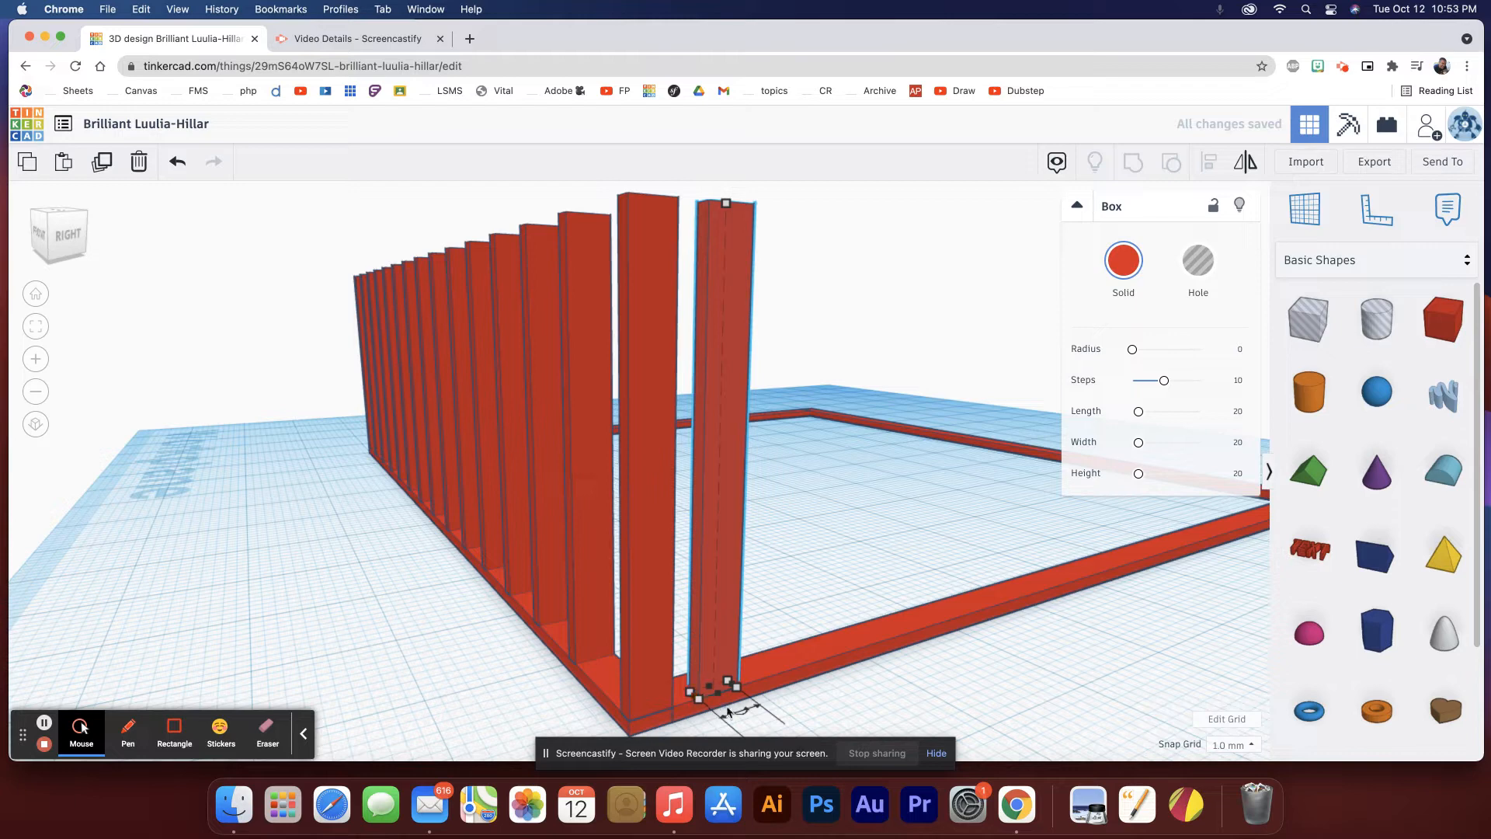
# Rotate the copied post a quarter turn about its vertical axis so that it follows the side bar.
pyautogui.moveTo(767, 710); pyautogui.dragTo(717, 716, button='right')
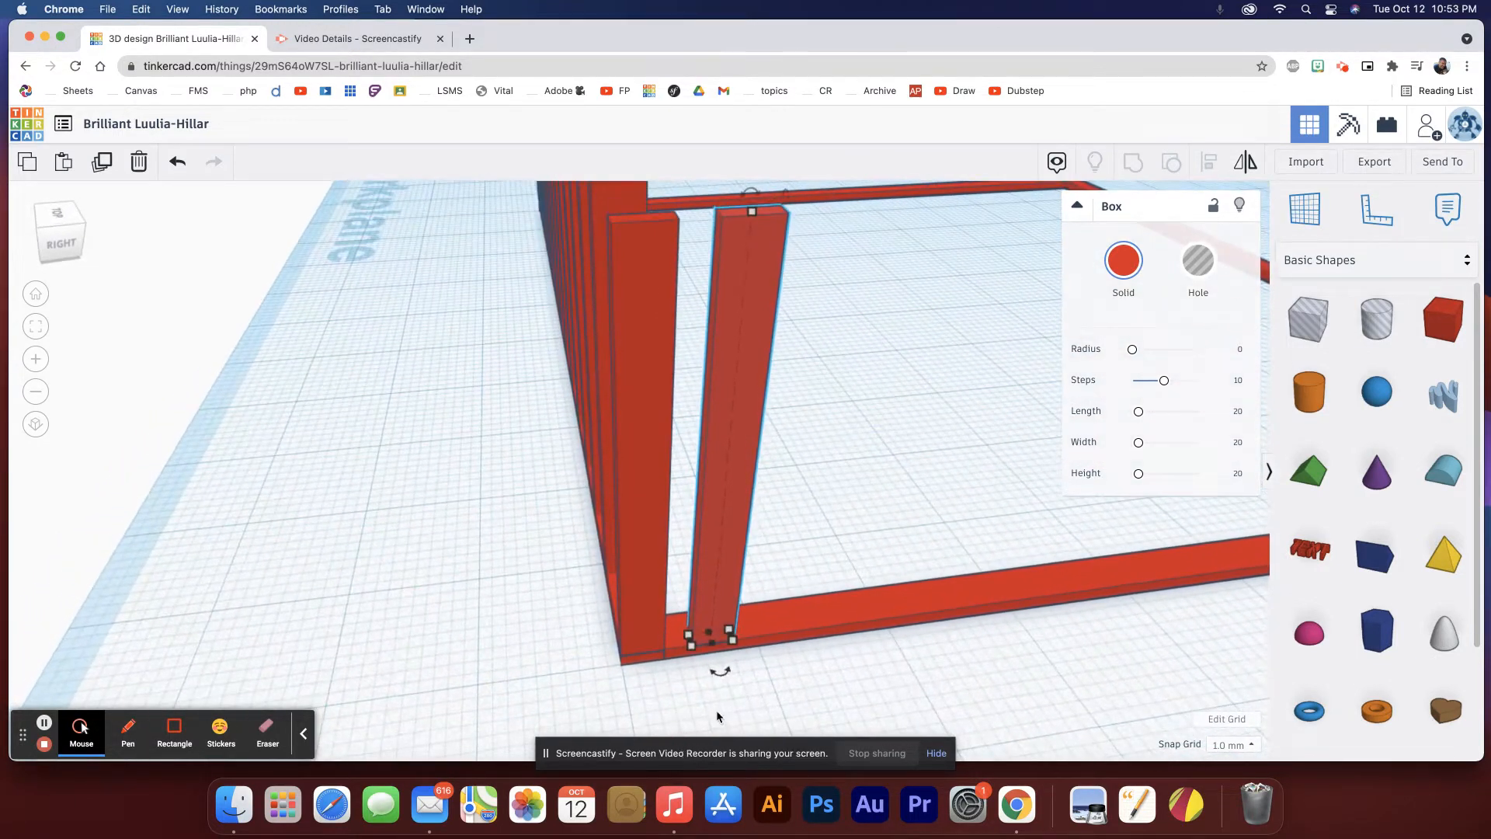
pyautogui.click(735, 671)
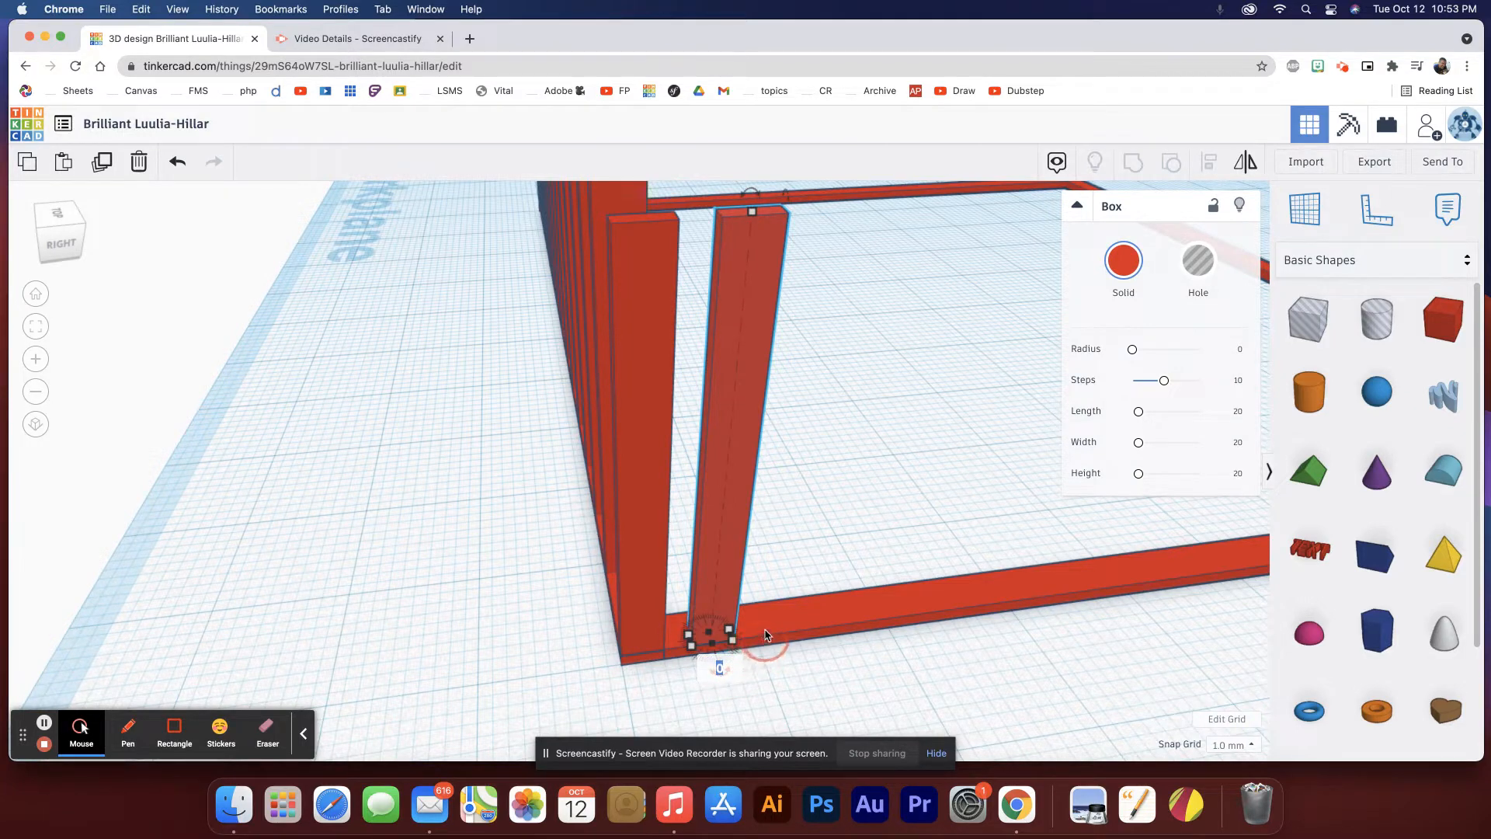
pyautogui.scroll(-4, 762, 672)
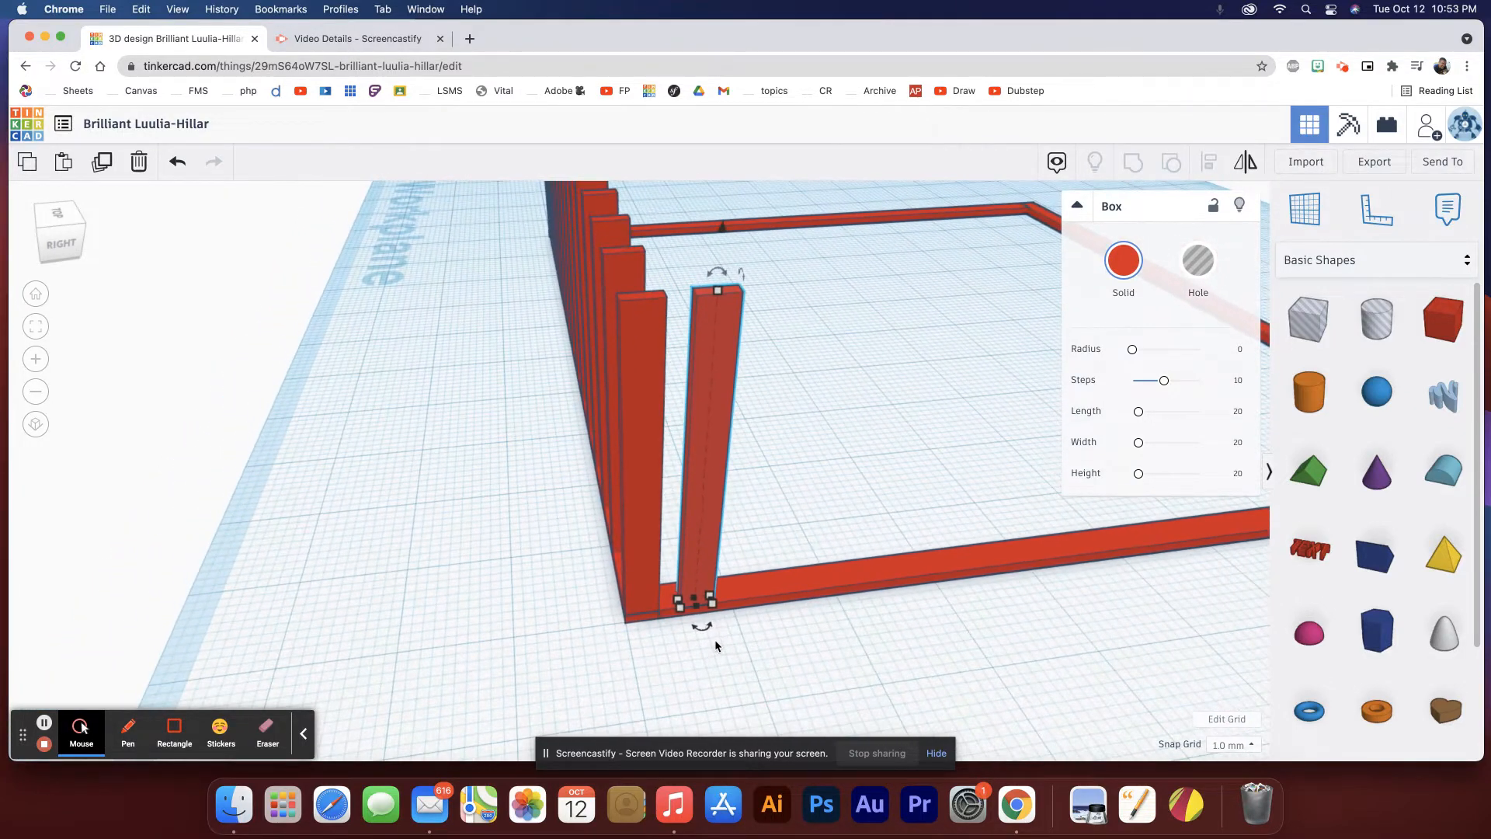
pyautogui.moveTo(723, 640)
pyautogui.mouseDown(button='right')
pyautogui.moveTo(599, 639)
pyautogui.moveTo(722, 653)
pyautogui.mouseUp(button='right')
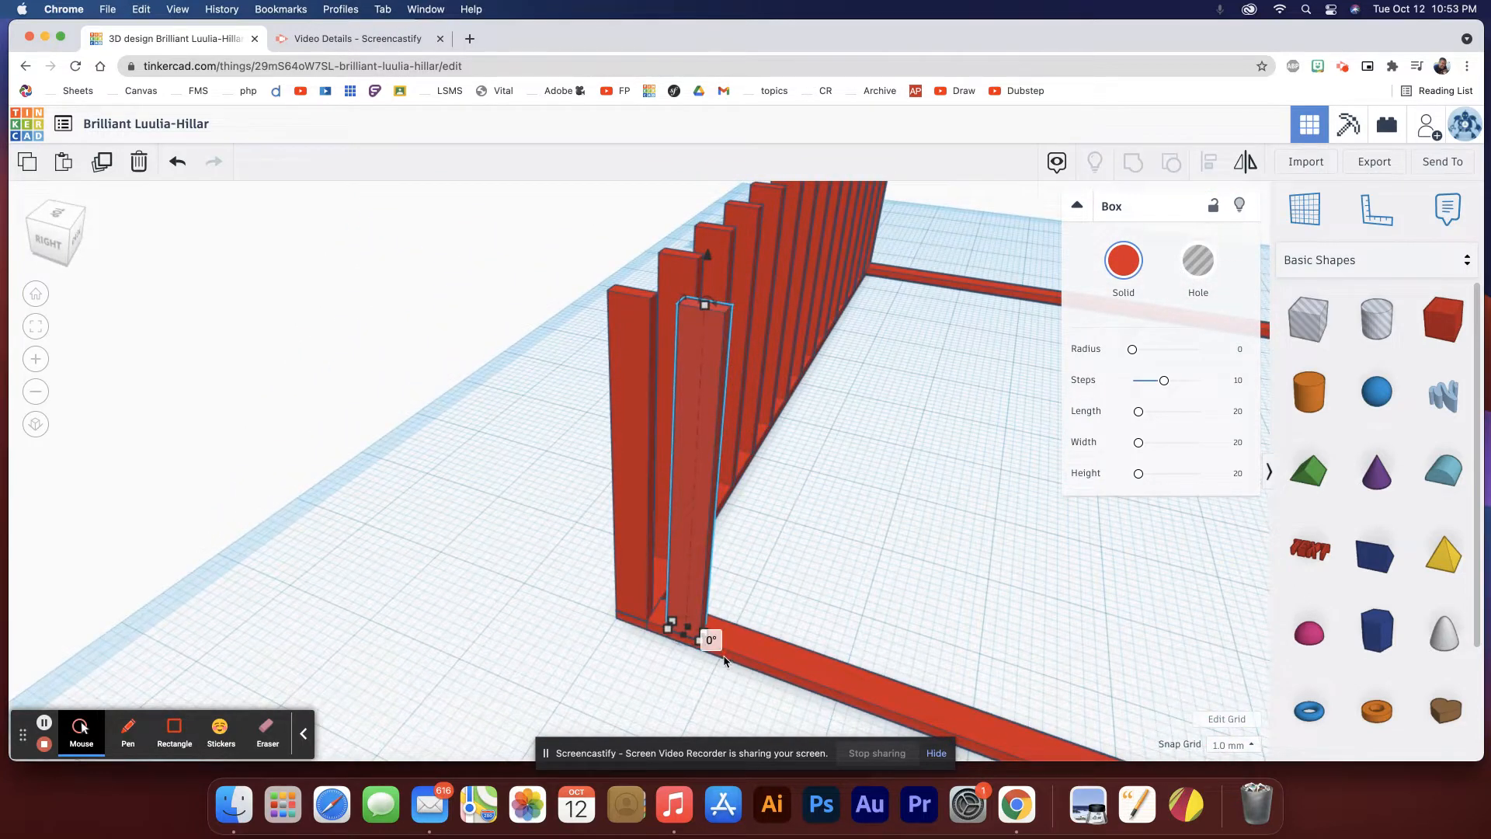
pyautogui.moveTo(733, 656); pyautogui.dragTo(767, 579)
pyautogui.moveTo(762, 609); pyautogui.dragTo(576, 590, button='right')
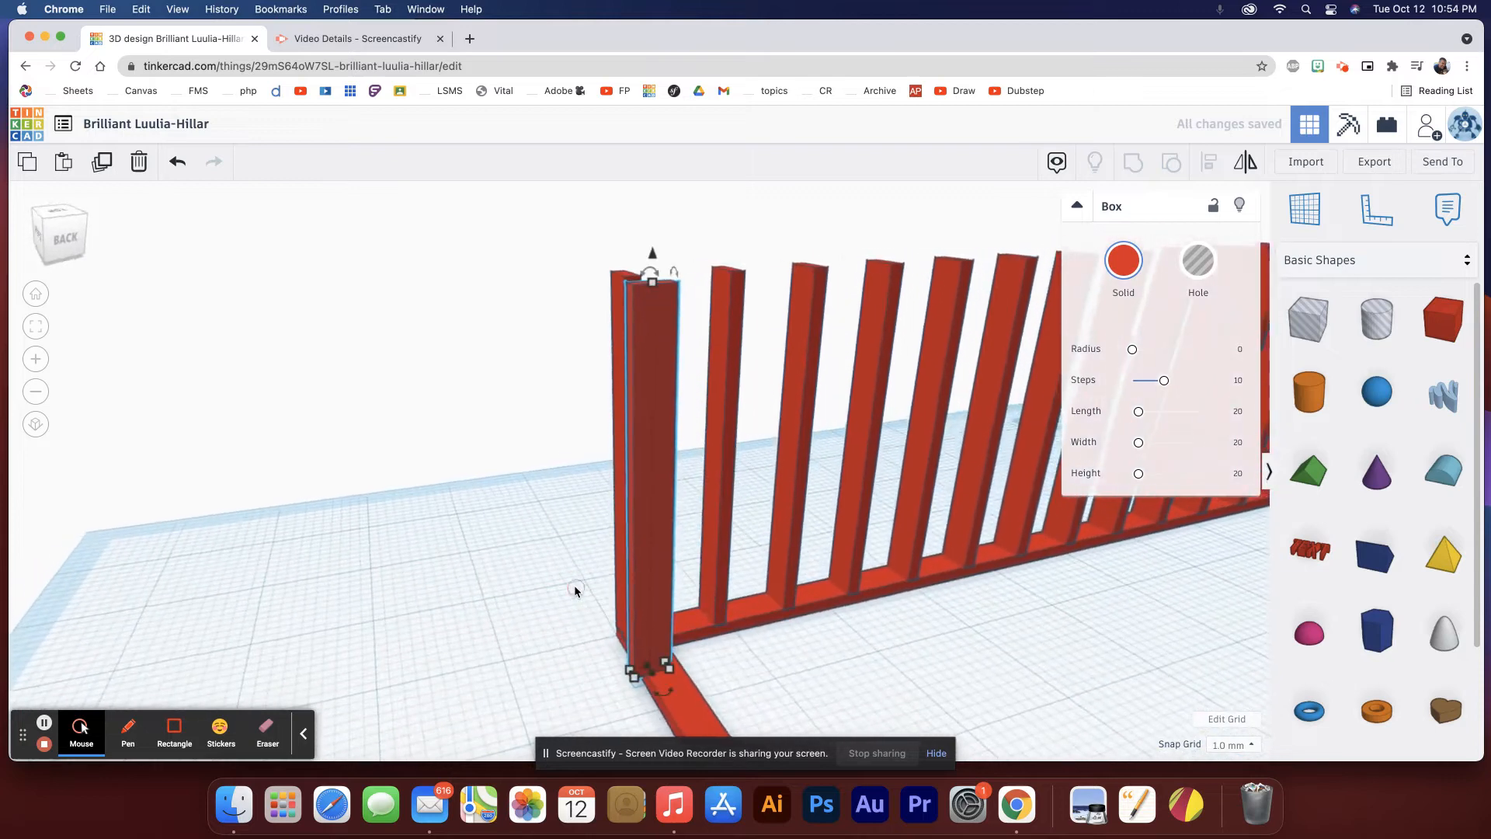
# Nudge the rotated post into line with the side bar and up against the corner post.
pyautogui.press('Right')
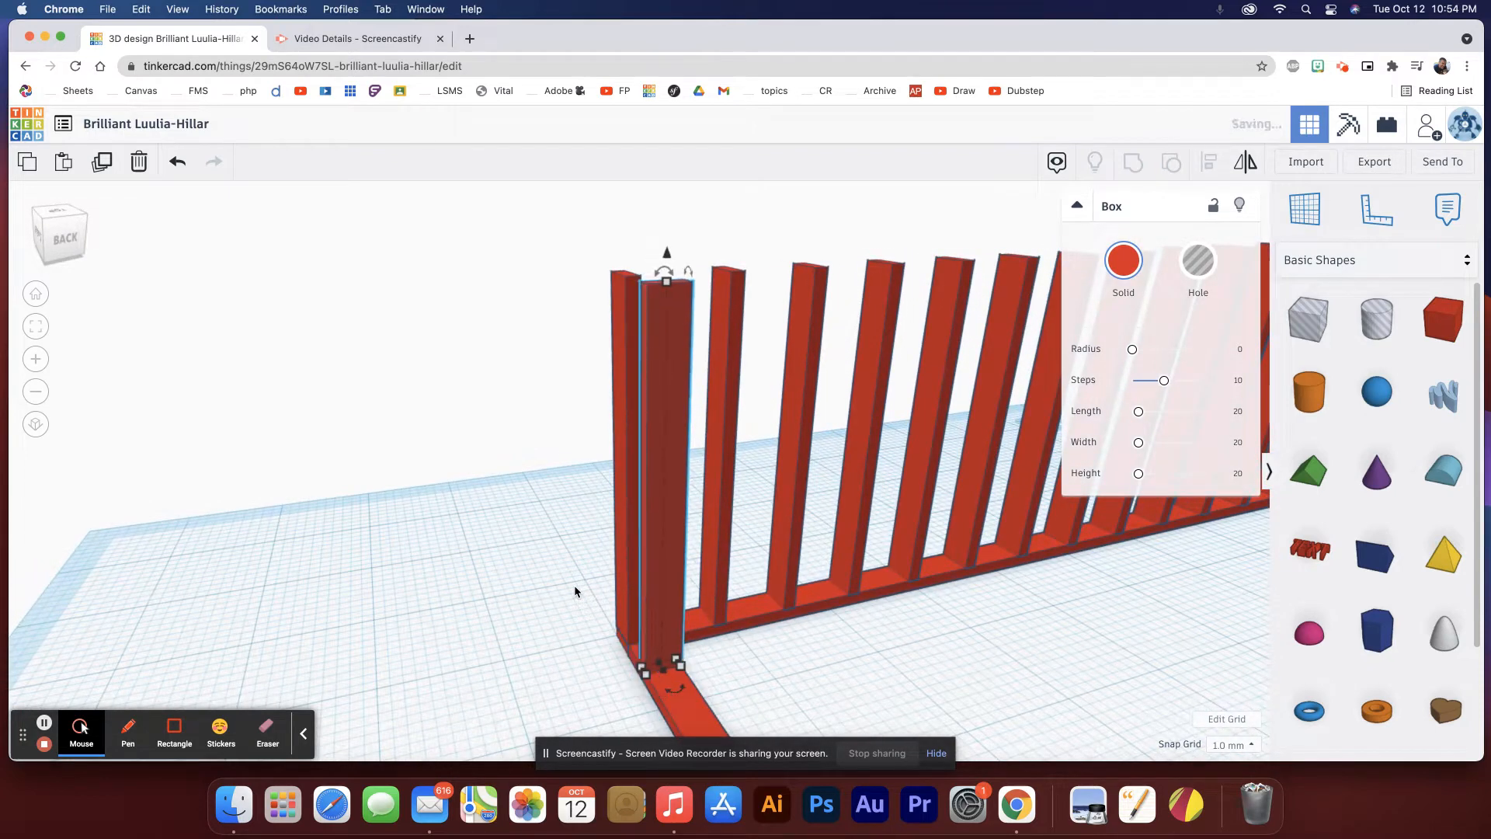
pyautogui.moveTo(575, 585); pyautogui.dragTo(845, 616, button='right')
pyautogui.press('Left')
pyautogui.press('Left')
pyautogui.press('Left')
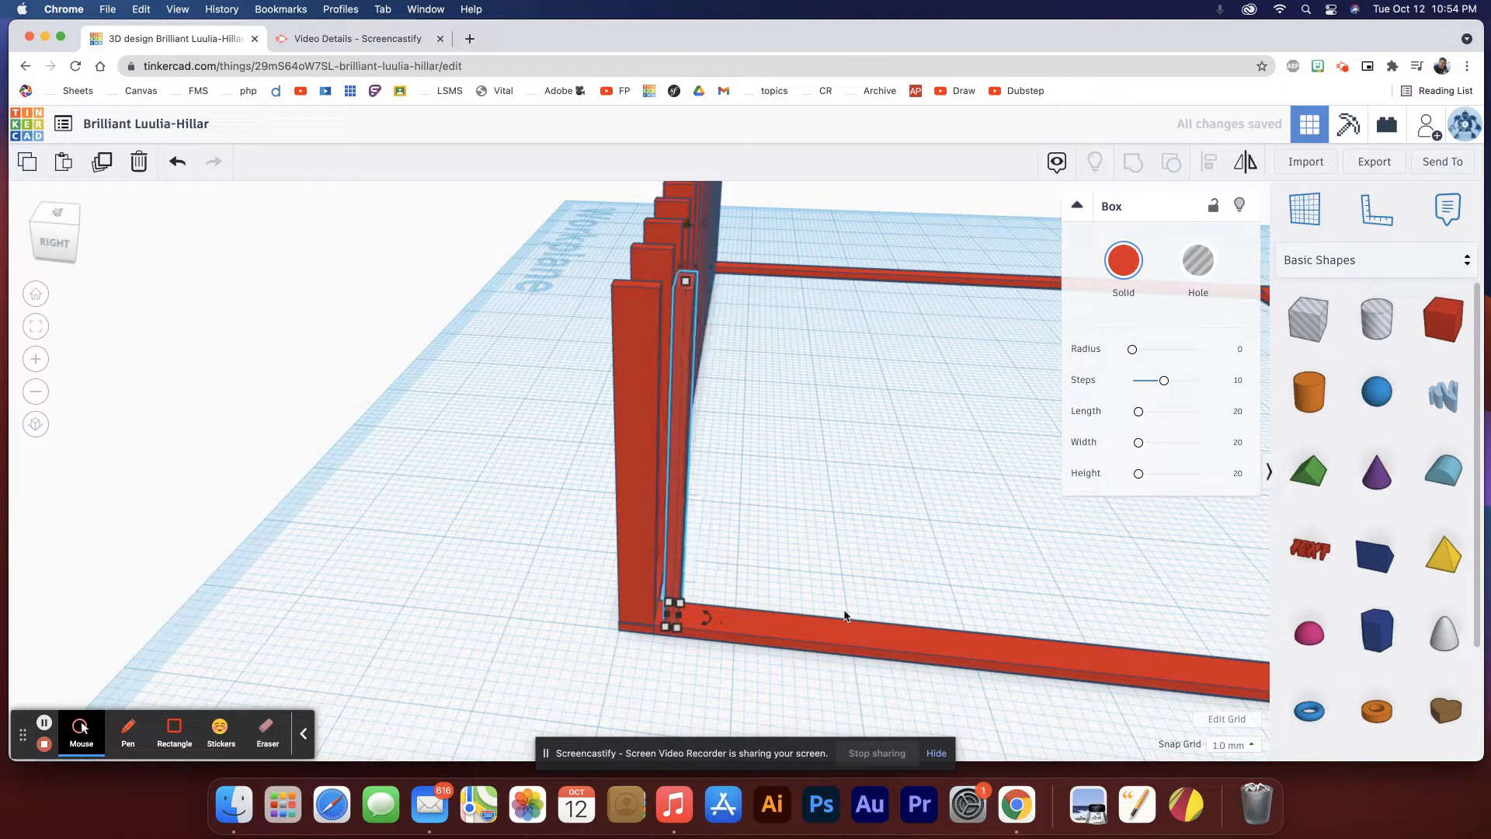
pyautogui.press('Left')
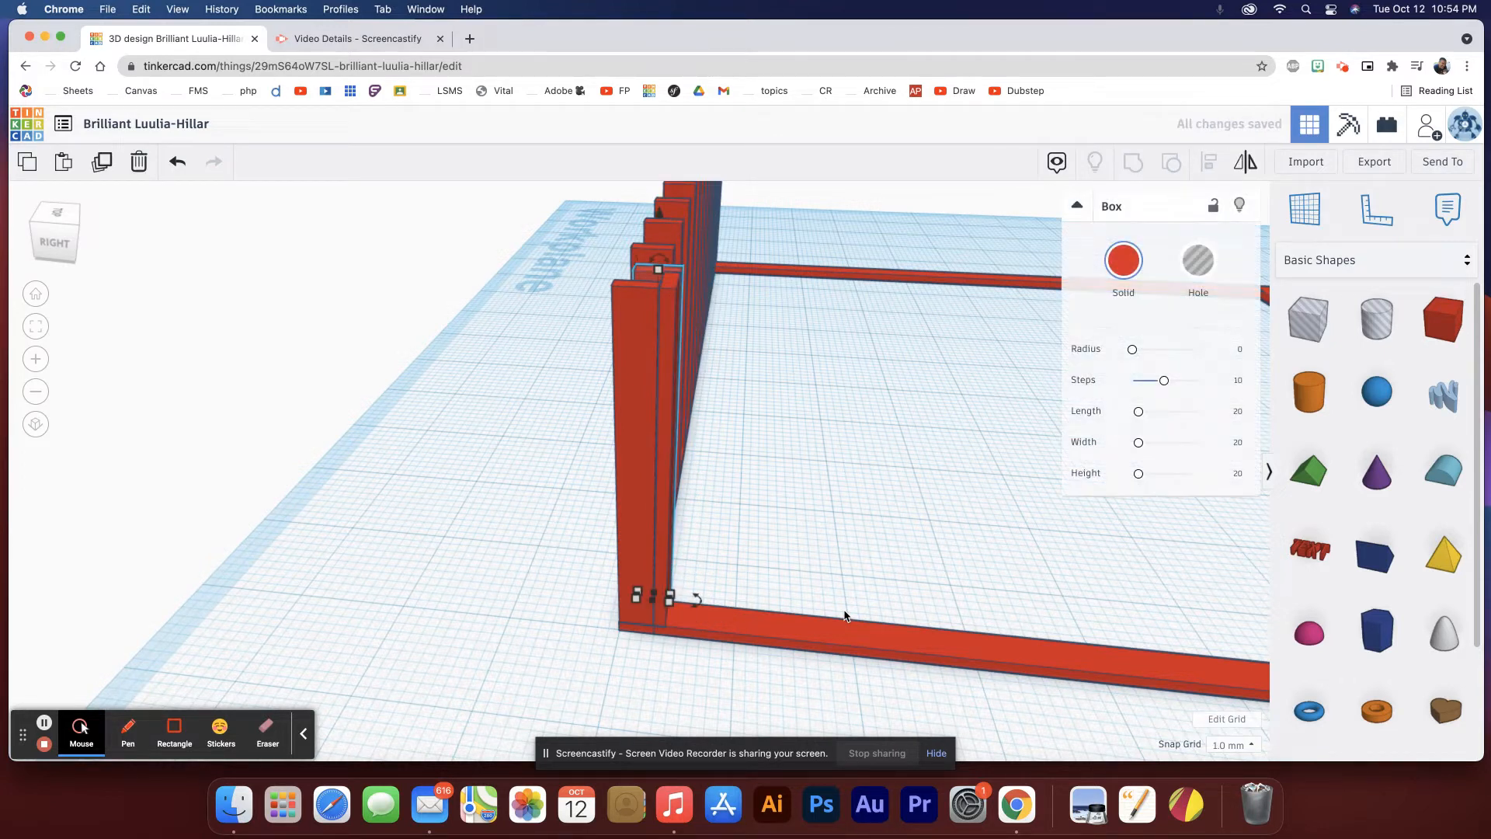
pyautogui.press('Right')
pyautogui.press('Right')
pyautogui.press('Right')
pyautogui.press('Right')
pyautogui.press('Right')
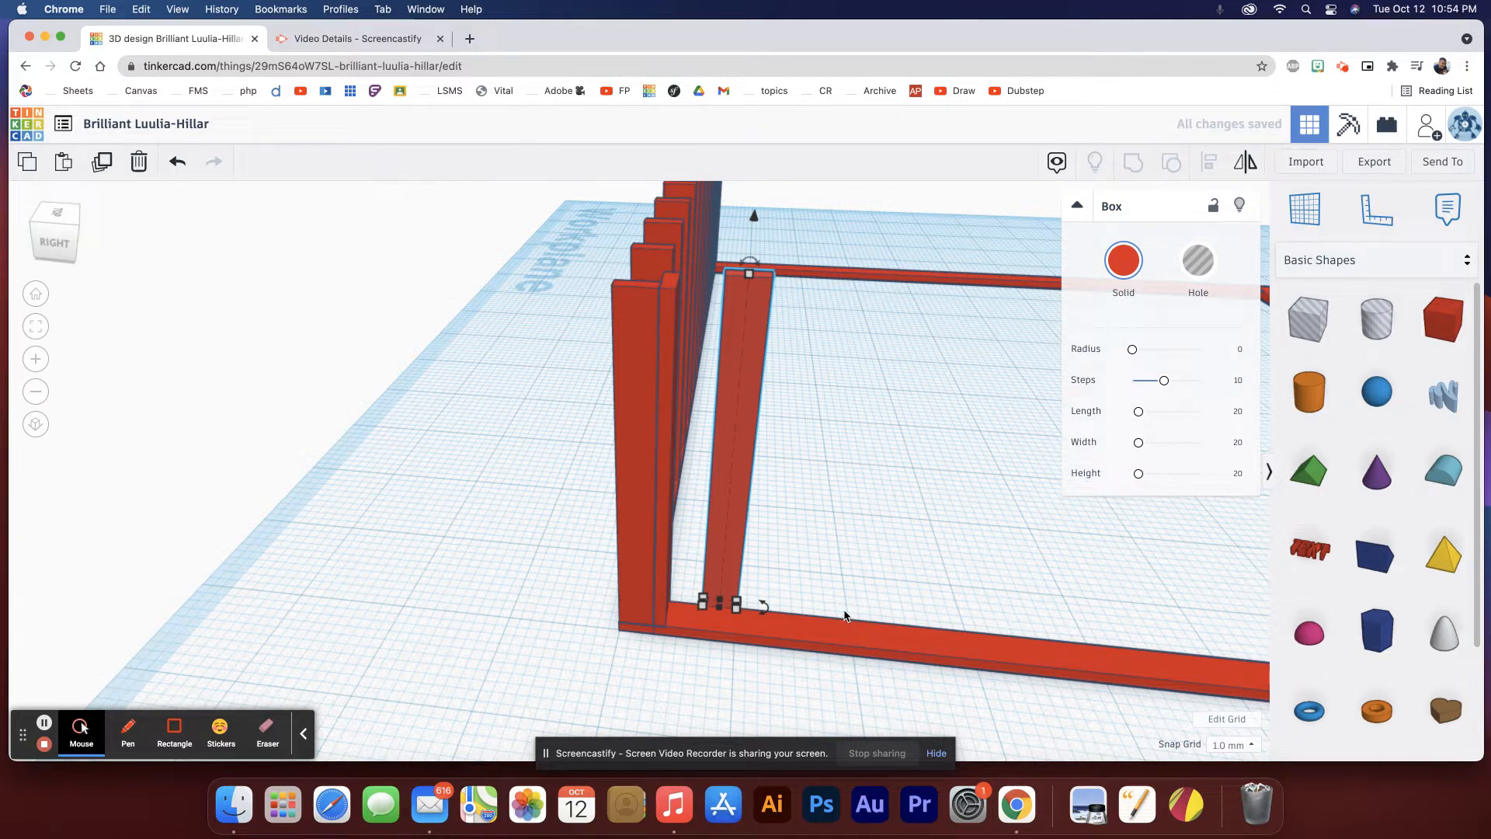
pyautogui.press('Delete')
# Duplicate the rotated post beside the corner and shift the copy along the side bar to set the spacing.
pyautogui.click(662, 574)
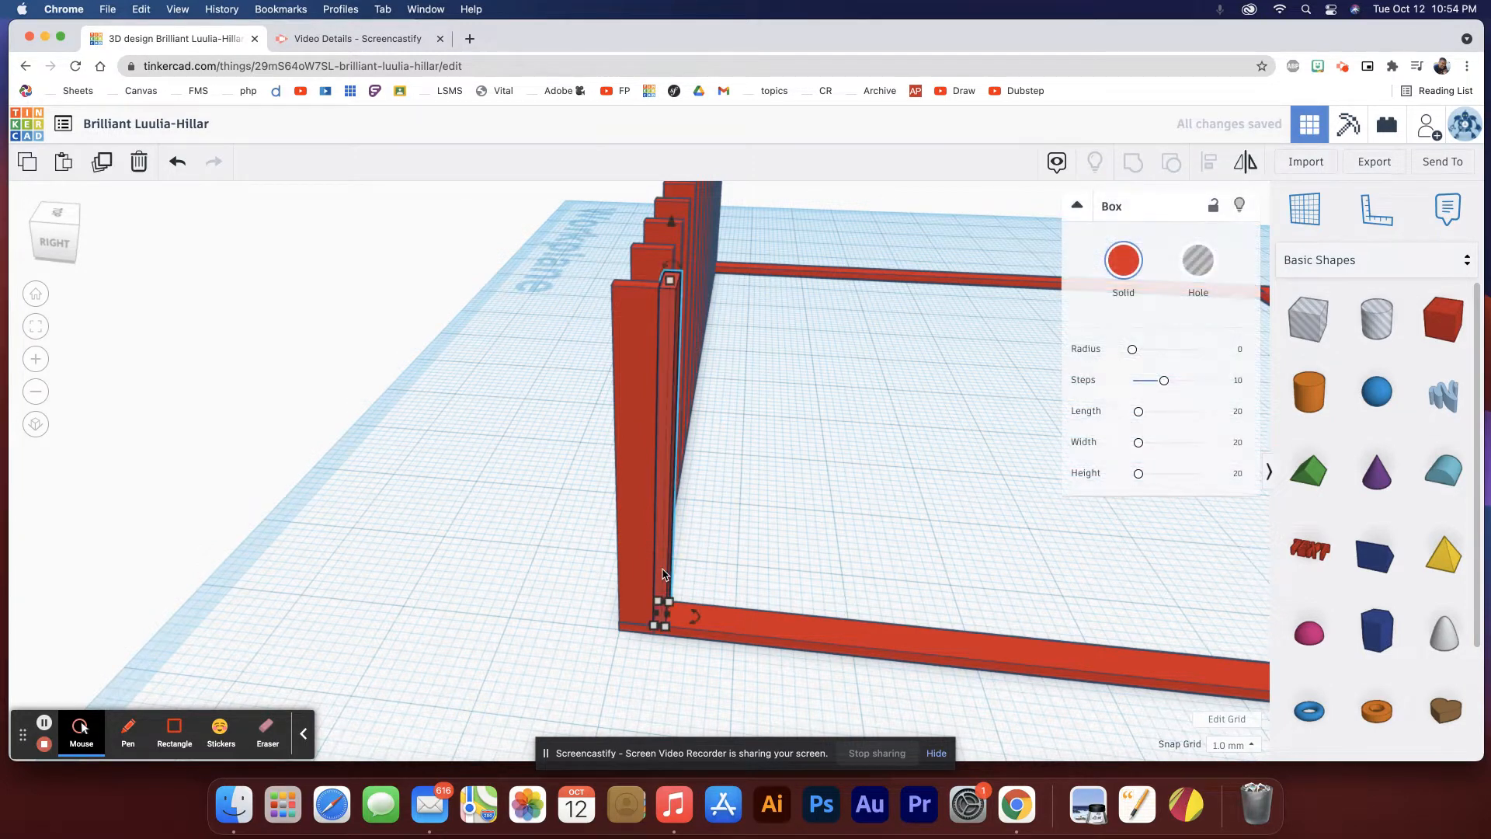
pyautogui.press('Right')
pyautogui.press('Right')
pyautogui.press('Right')
pyautogui.press('Right')
pyautogui.press('Right')
pyautogui.press('Right')
pyautogui.press('Right')
pyautogui.press('Right')
pyautogui.press('Right')
pyautogui.press('Right')
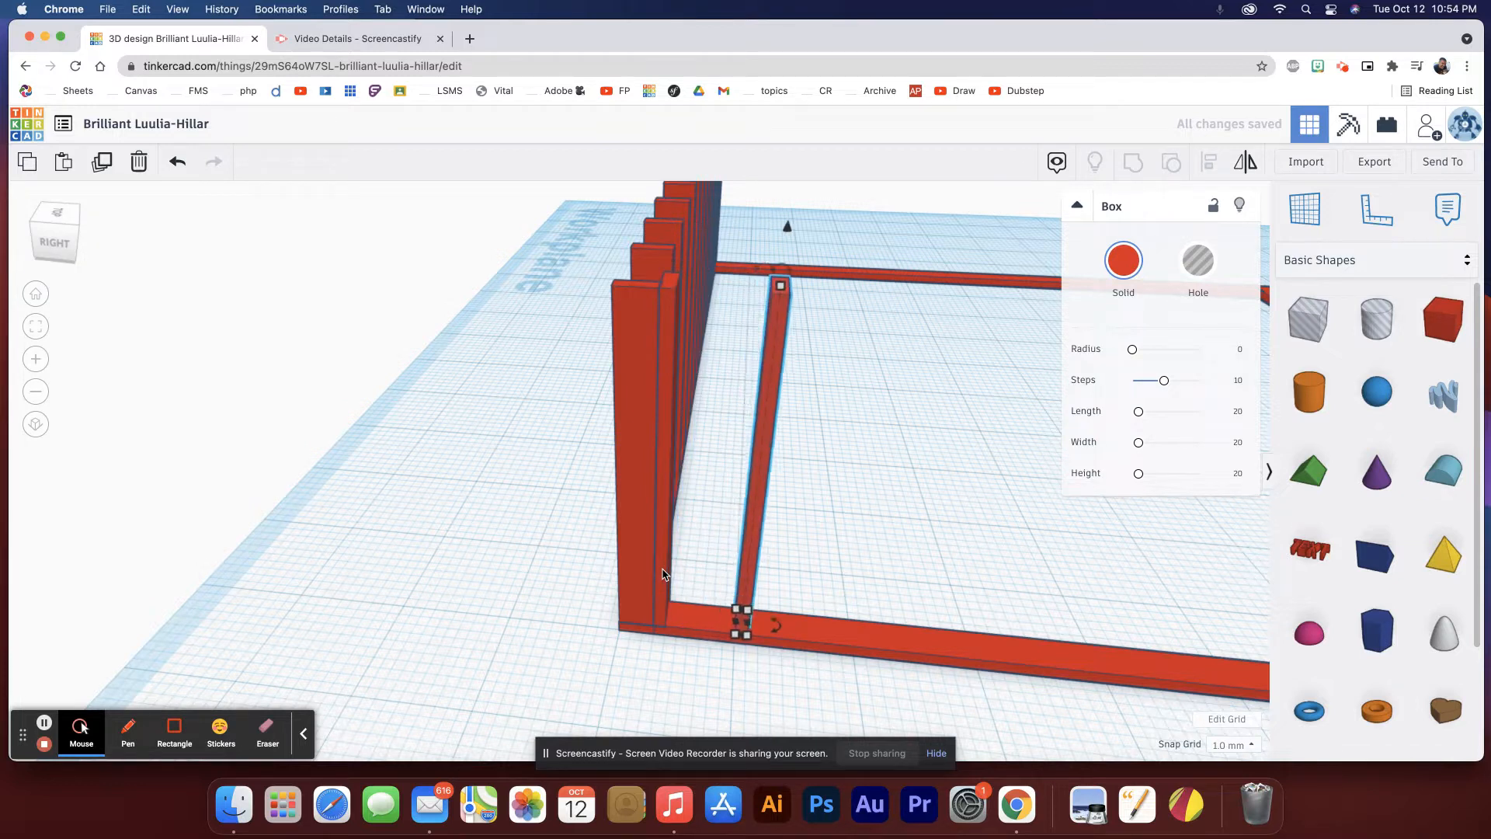
pyautogui.press('Left')
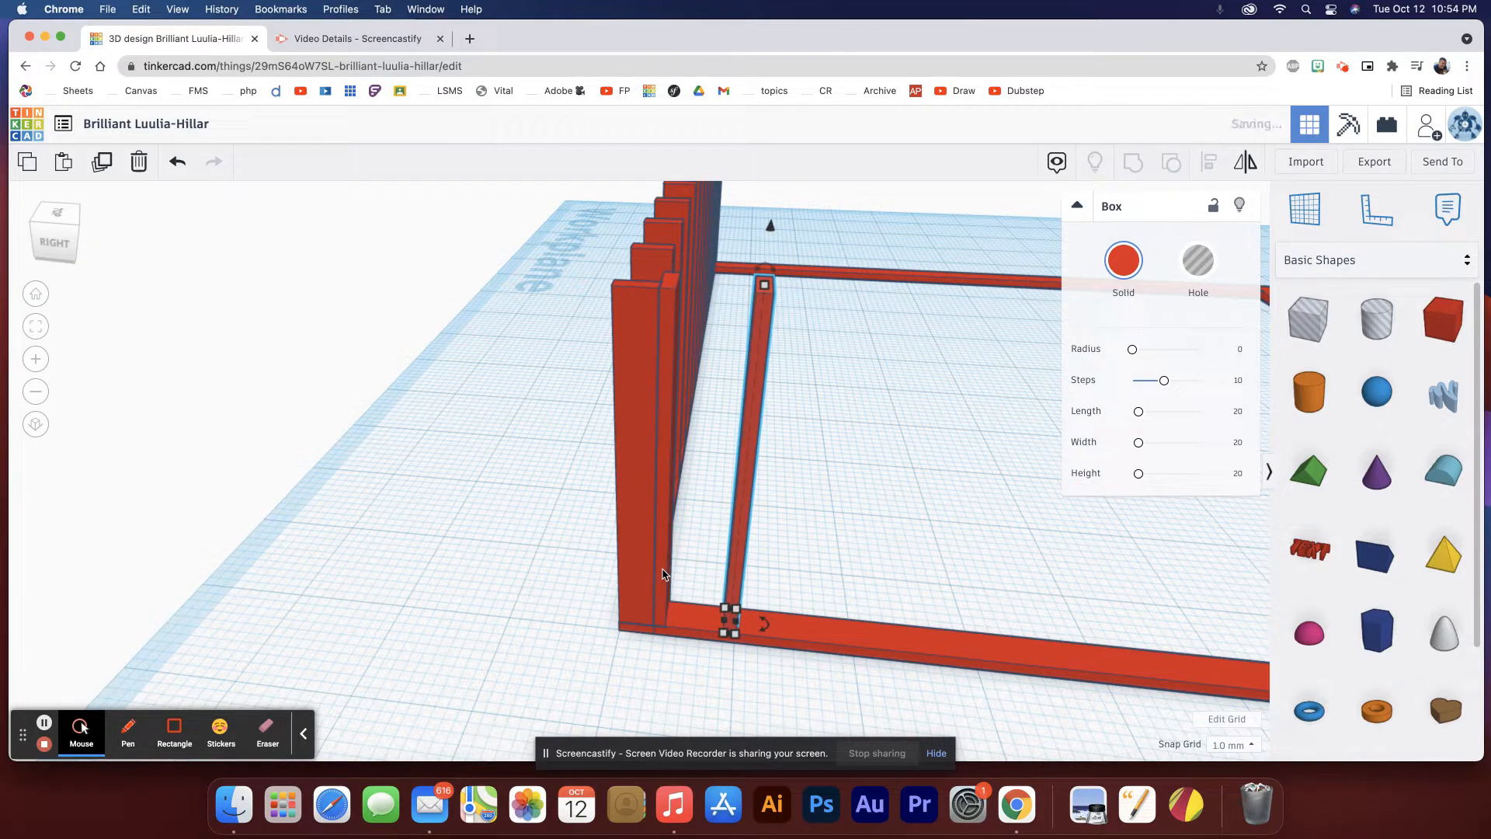
# Repeat the spaced duplicate until the posts fill the side bar up to its far corner.
pyautogui.hotkey('ctrl', 'd')
pyautogui.hotkey('ctrl', 'd')
pyautogui.hotkey('ctrl', 'd')
pyautogui.hotkey('ctrl', 'd')
pyautogui.hotkey('ctrl', 'd')
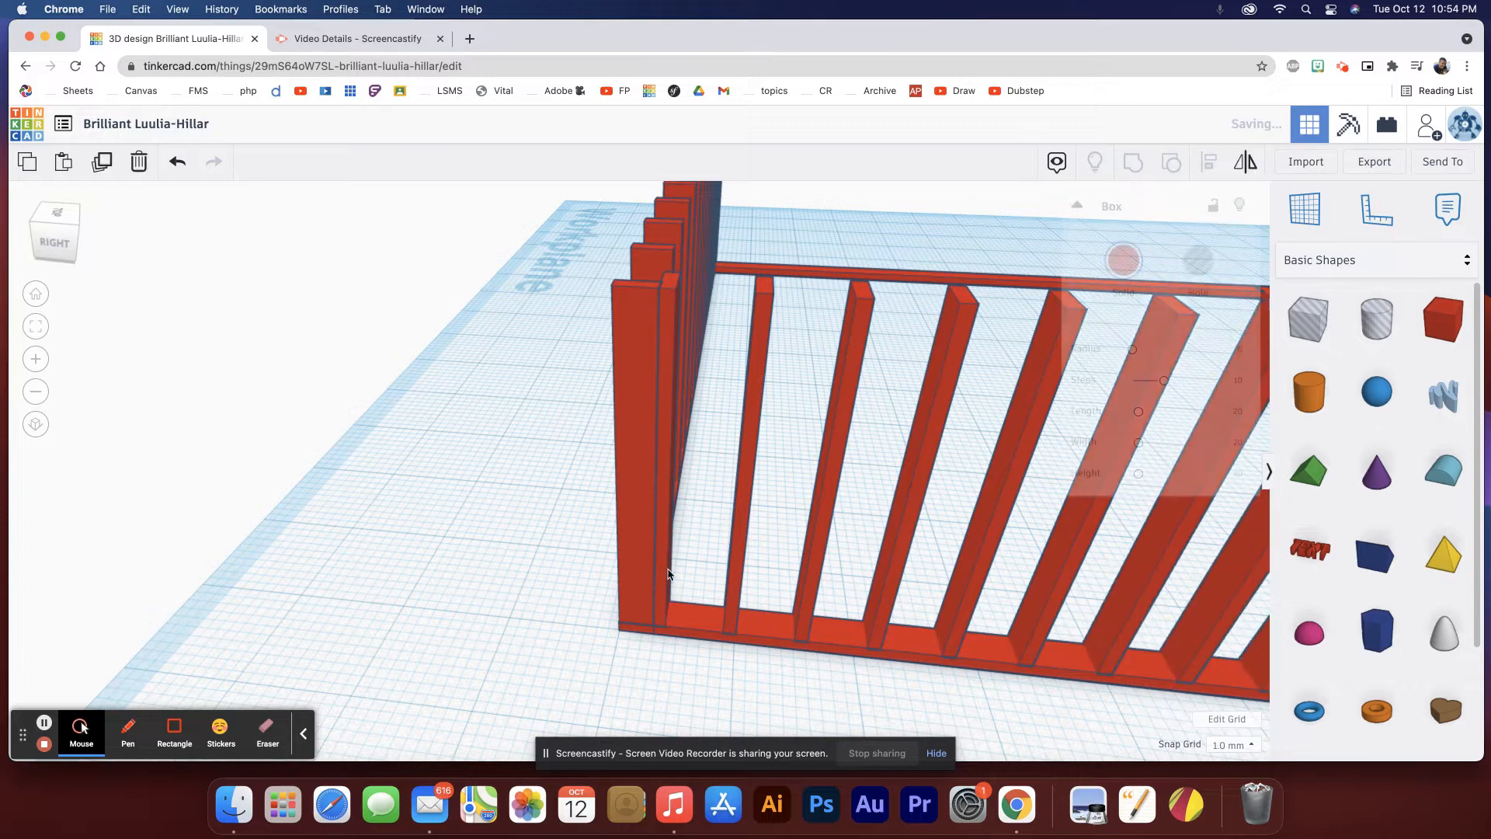
pyautogui.scroll(-5, 899, 604)
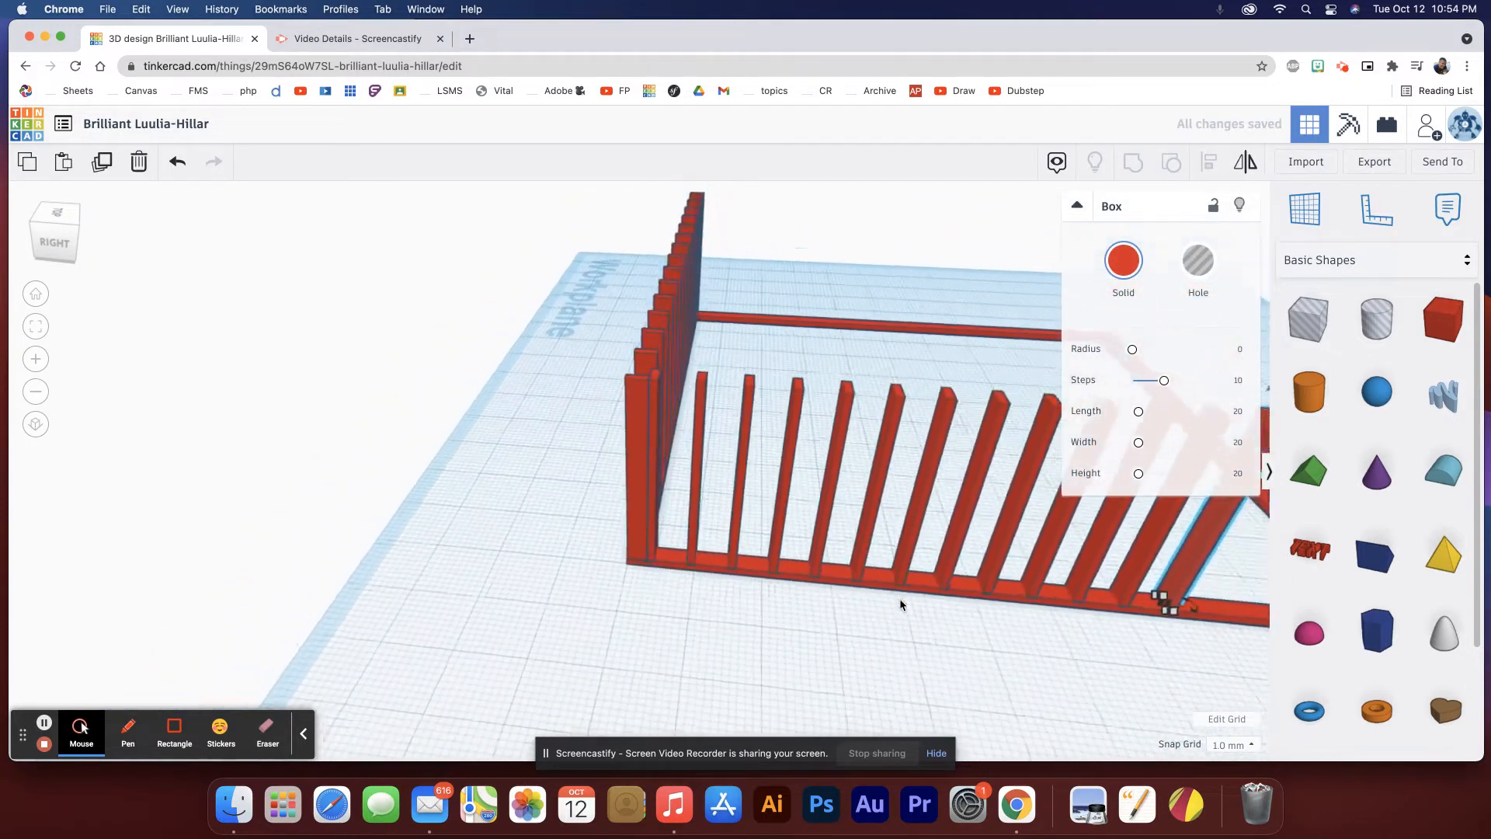
pyautogui.scroll(-5, 900, 602)
pyautogui.hotkey('ctrl', 'd')
pyautogui.hotkey('ctrl', 'd')
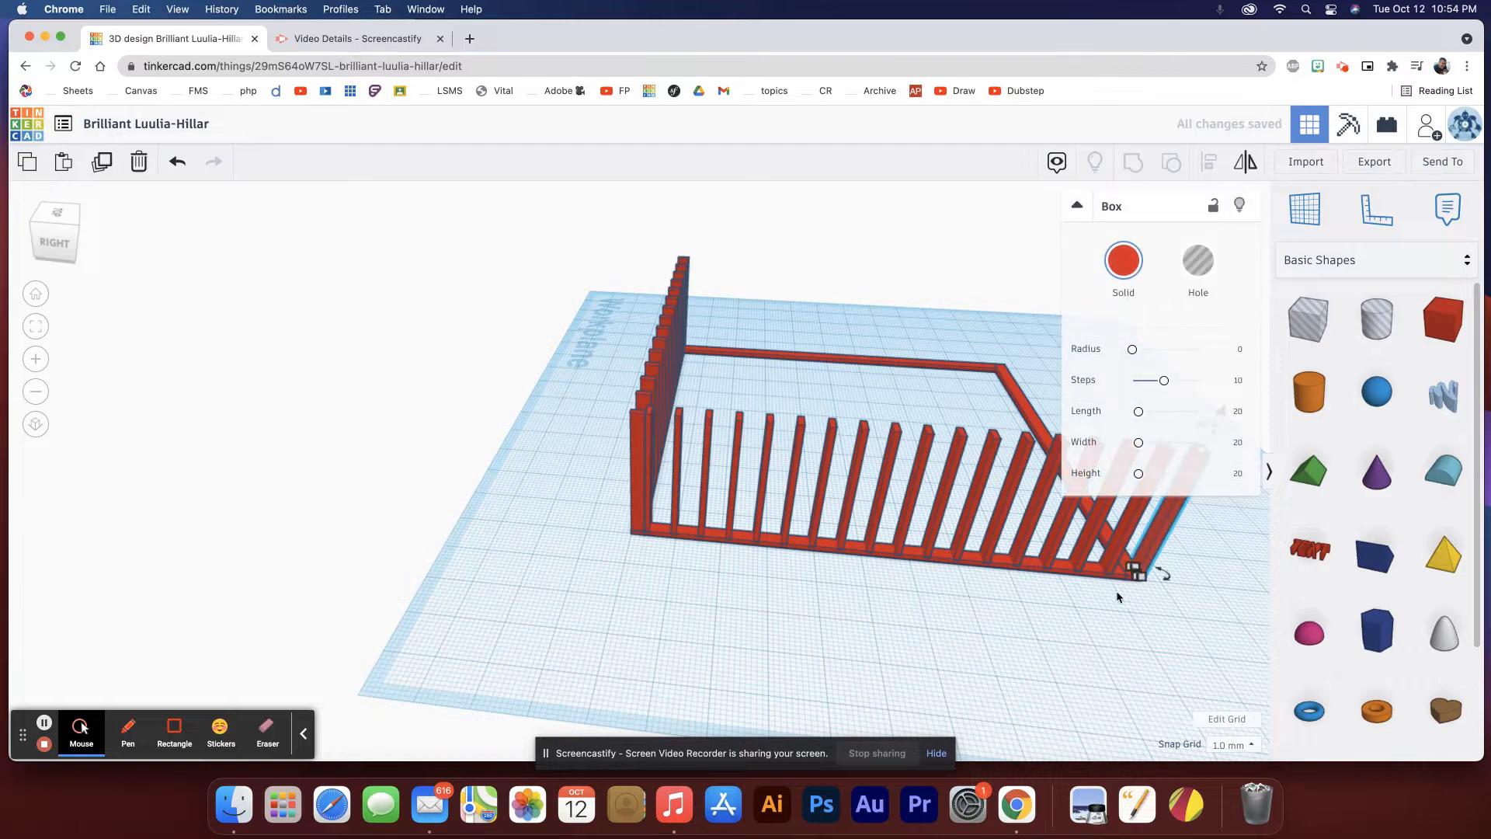
pyautogui.press('f')
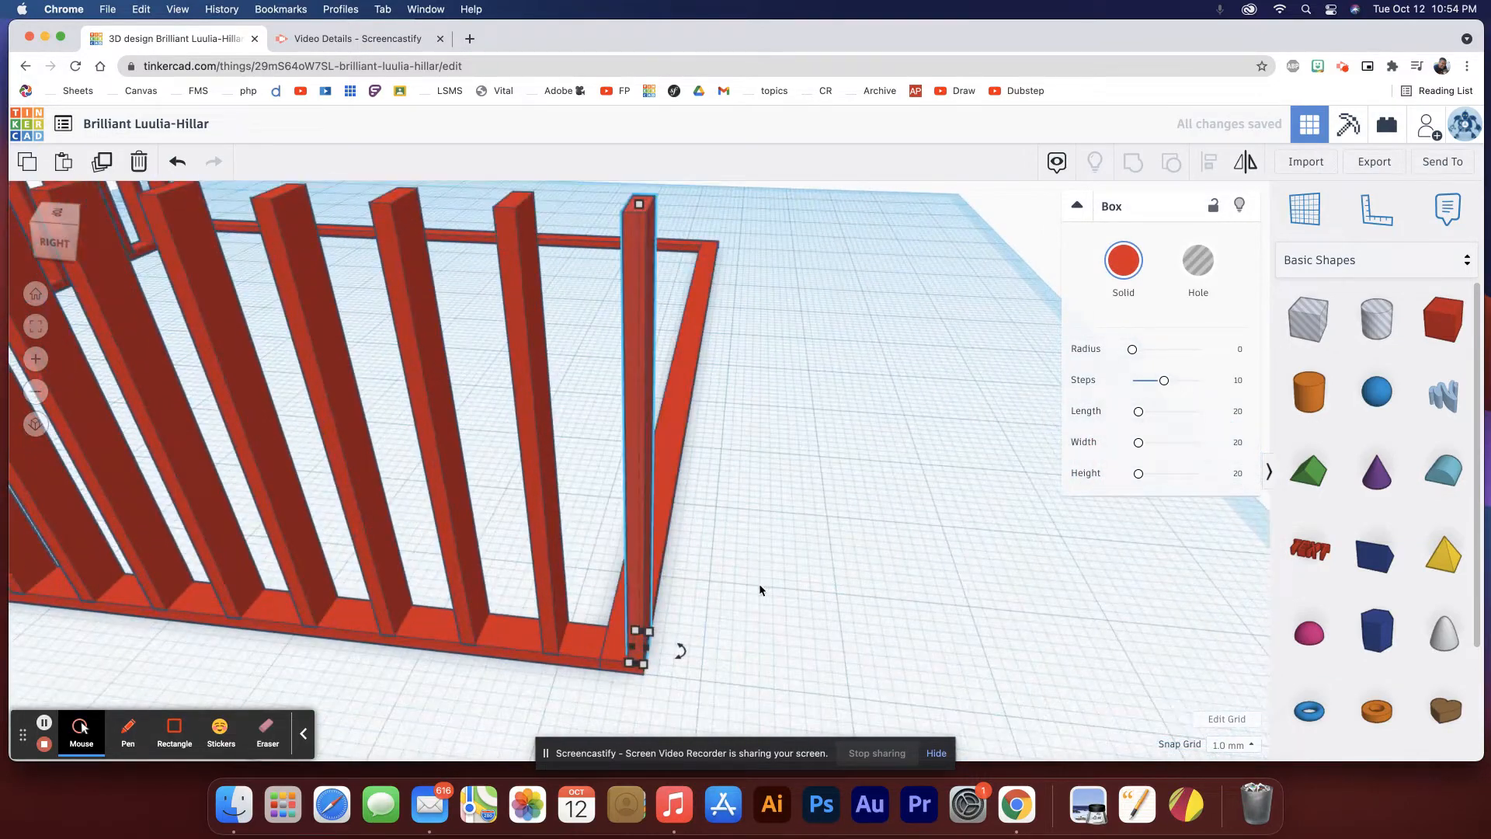
pyautogui.moveTo(692, 621)
pyautogui.mouseDown(button='right')
pyautogui.moveTo(692, 567)
pyautogui.moveTo(677, 635)
pyautogui.moveTo(586, 642)
pyautogui.moveTo(516, 622)
pyautogui.moveTo(668, 625)
pyautogui.mouseUp(button='right')
pyautogui.press('f')
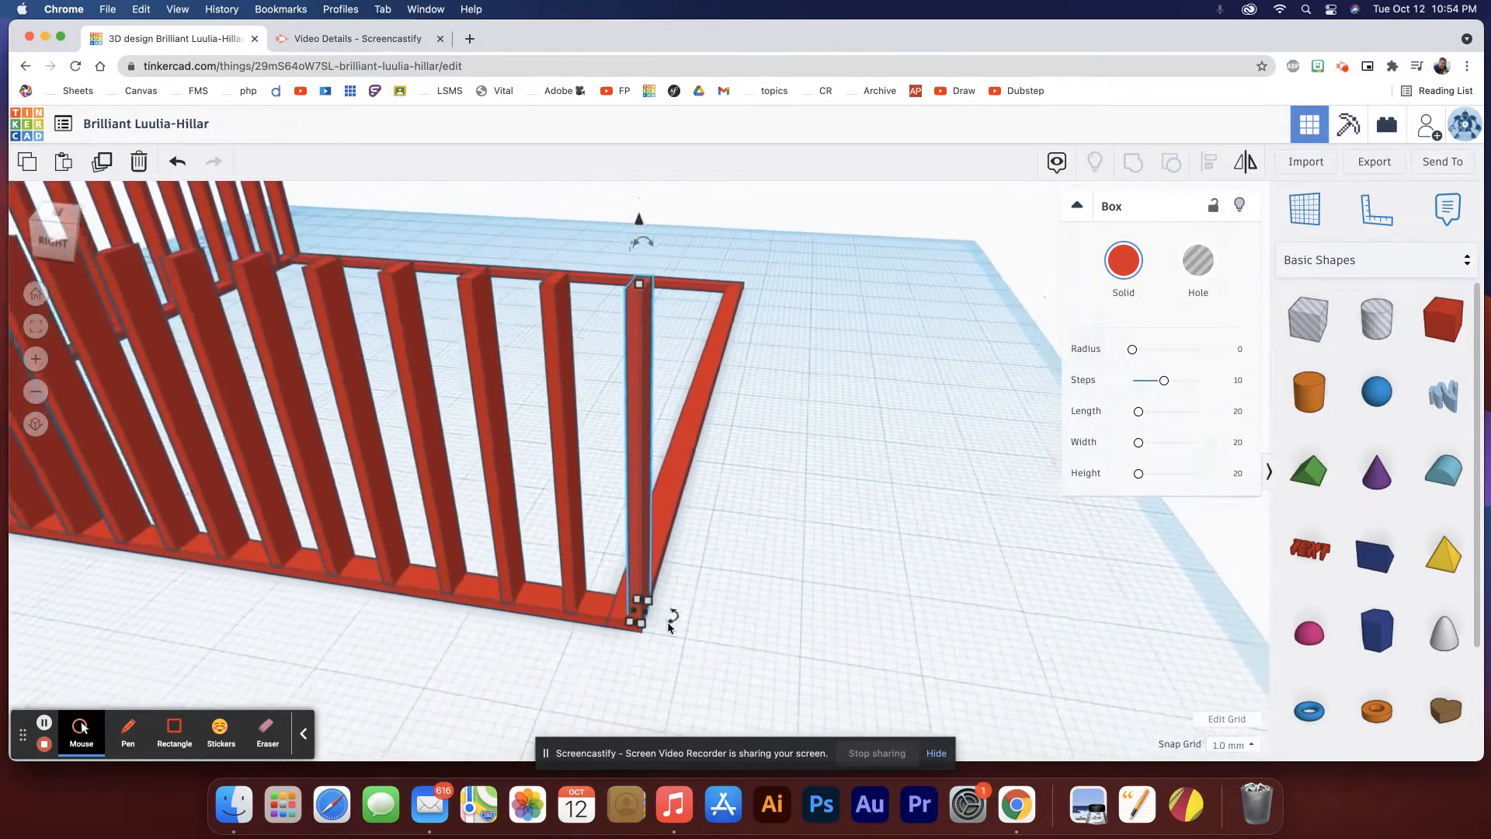
# Duplicate the 14 posts on the front bar, leaving out the frame bar, and move the copied row onto the back bar.
pyautogui.scroll(-5, 668, 622)
pyautogui.moveTo(272, 535); pyautogui.dragTo(650, 649, button='right')
pyautogui.moveTo(557, 673); pyautogui.dragTo(739, 645, button='right')
pyautogui.moveTo(283, 592); pyautogui.dragTo(426, 580, button='right')
pyautogui.moveTo(515, 539); pyautogui.dragTo(492, 553, button='right')
pyautogui.scroll(-2, 544, 533)
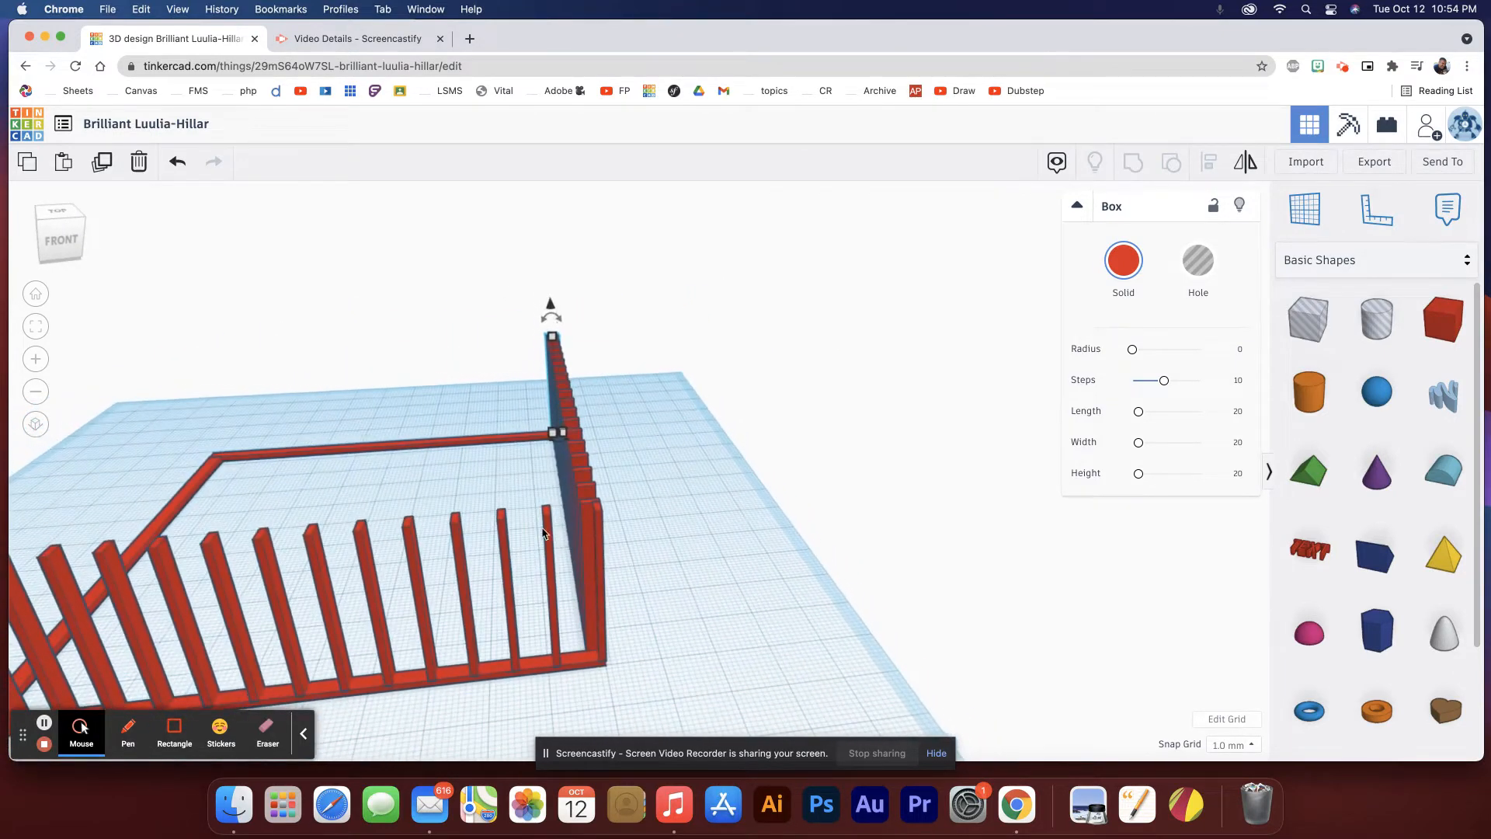
pyautogui.scroll(-2, 556, 533)
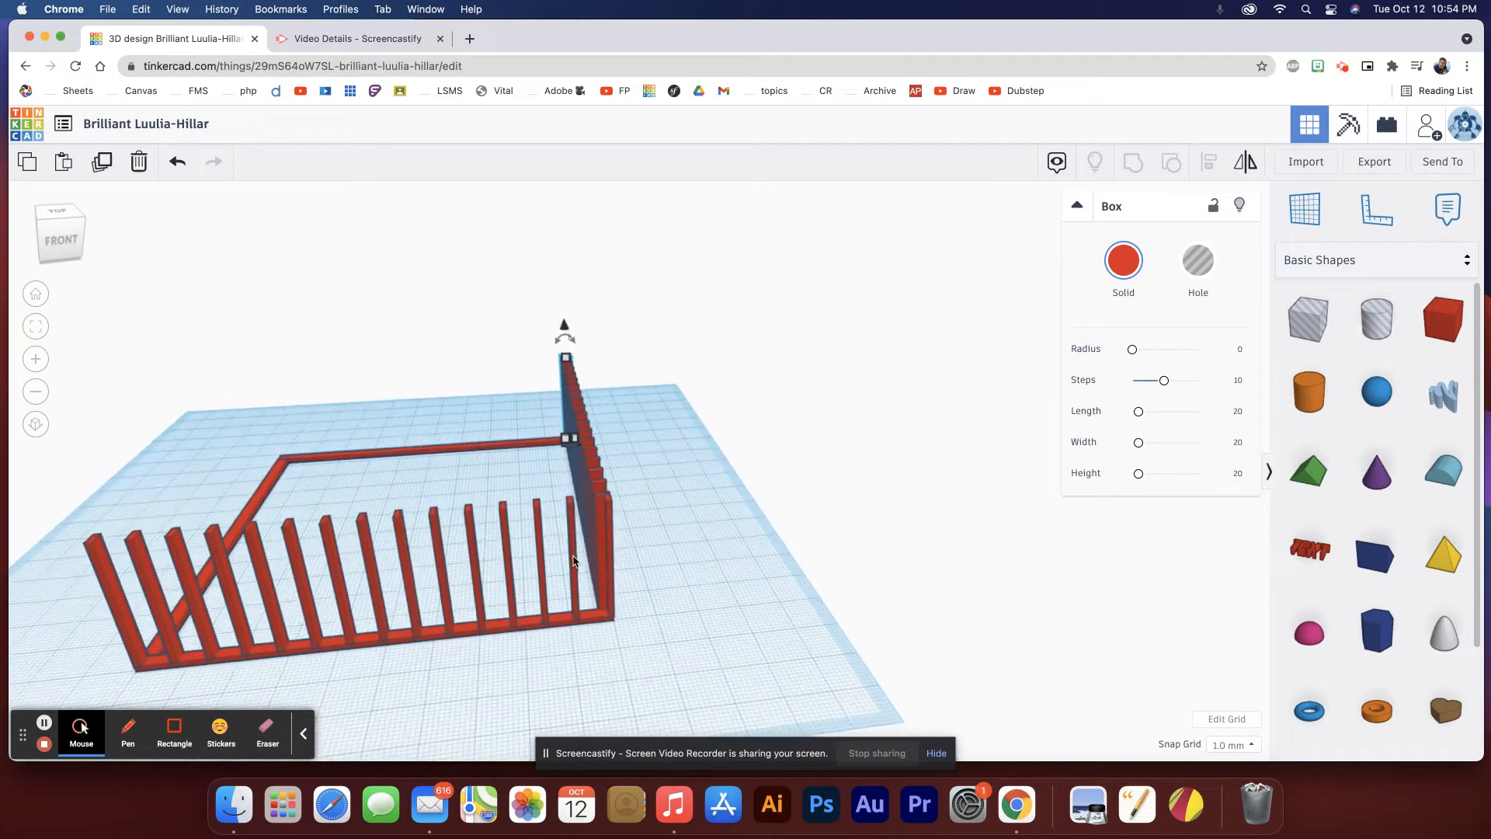
pyautogui.moveTo(585, 578); pyautogui.dragTo(84, 590)
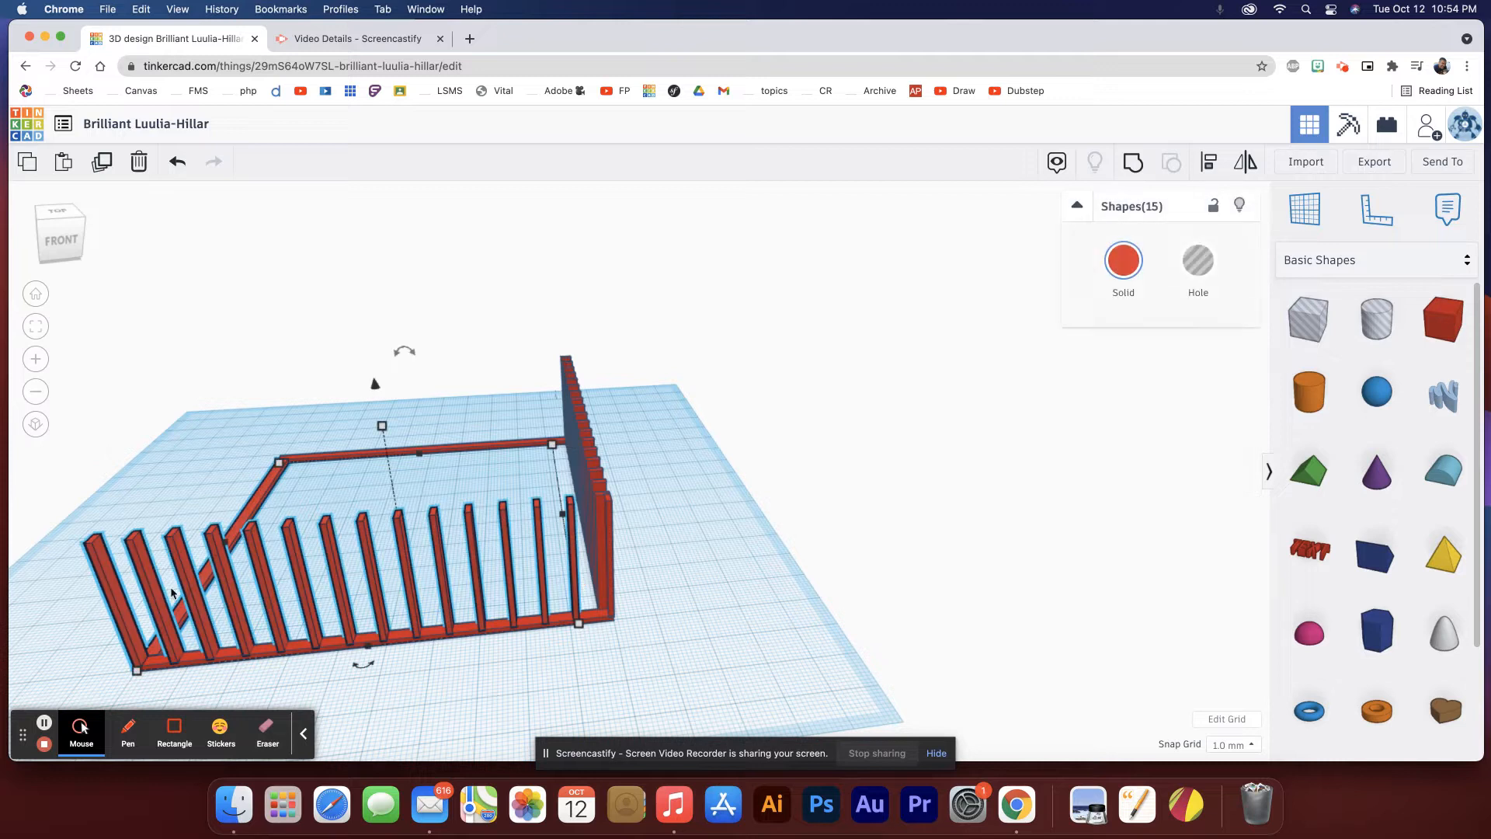
pyautogui.keyDown('shift'); pyautogui.click(267, 488); pyautogui.keyUp('shift')
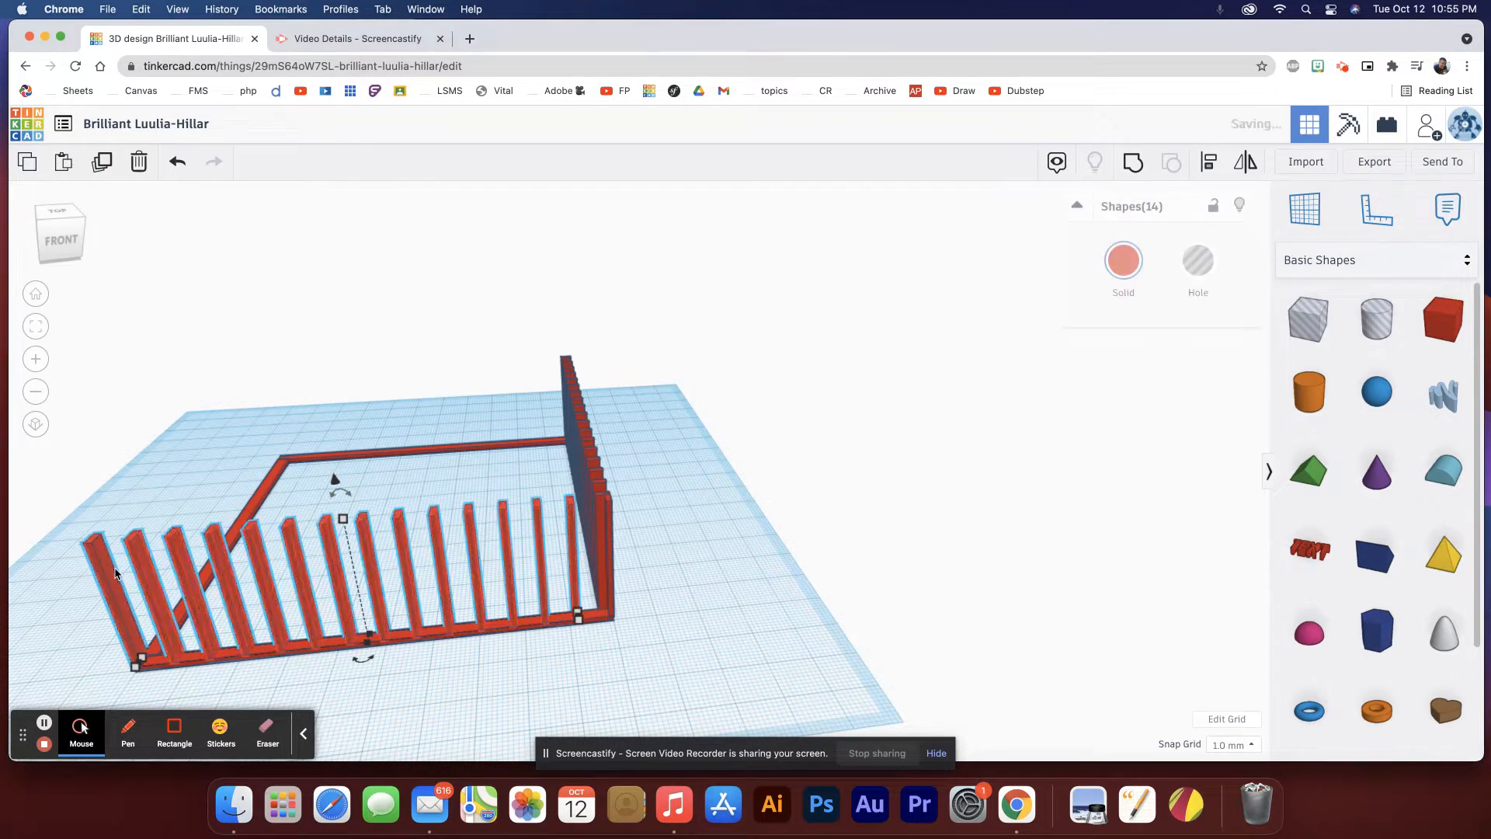
pyautogui.press('super+d')
pyautogui.hotkey('shift', 'Up')
pyautogui.hotkey('shift', 'Up')
pyautogui.hotkey('shift', 'Up')
pyautogui.hotkey('shift', 'Up')
pyautogui.hotkey('shift', 'Up')
pyautogui.hotkey('shift', 'Up')
pyautogui.hotkey('shift', 'Up')
pyautogui.hotkey('shift', 'Up')
pyautogui.hotkey('shift', 'Up')
pyautogui.hotkey('shift', 'Up')
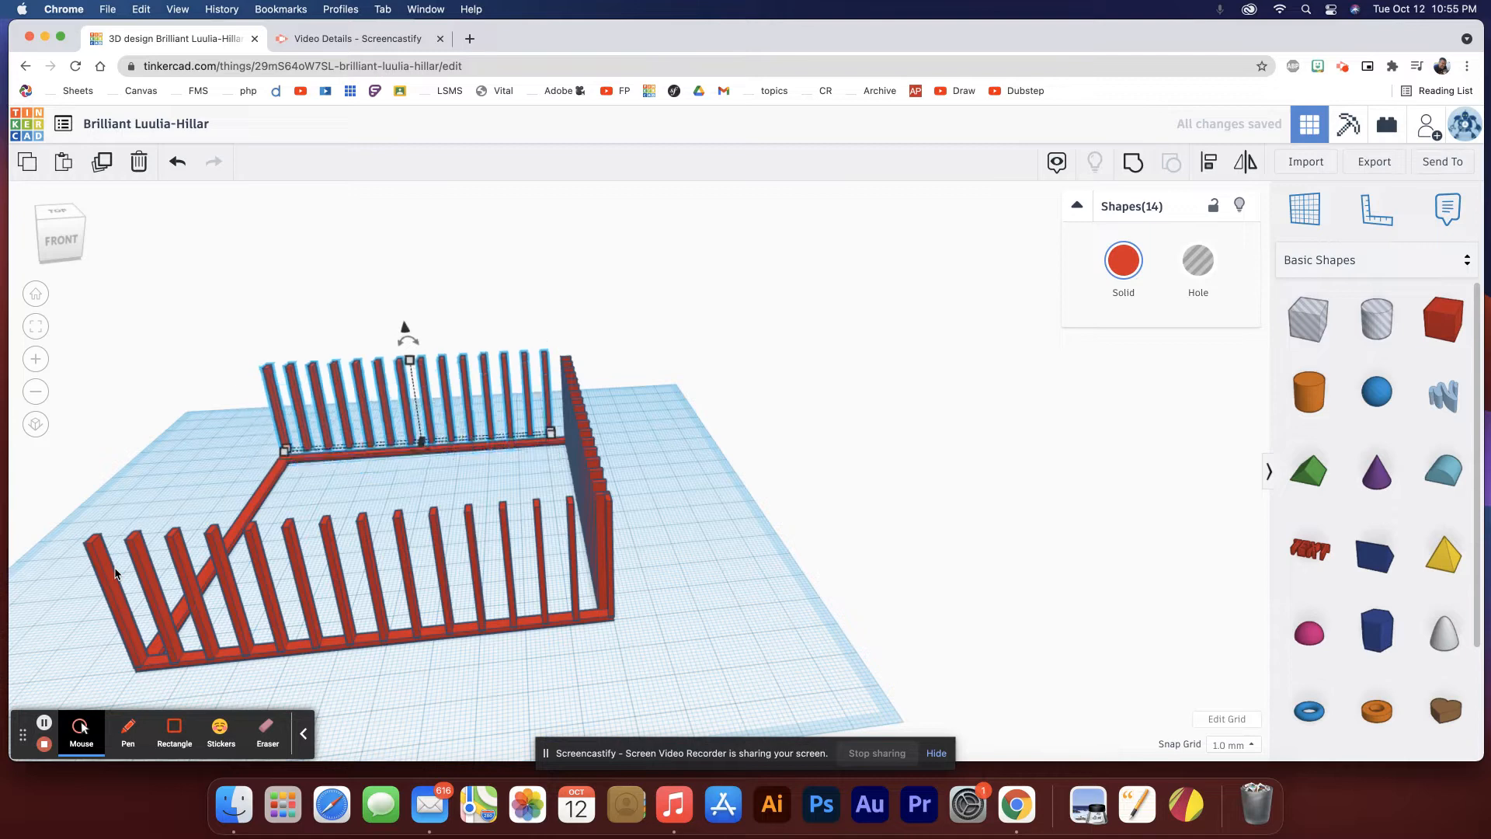
# Duplicate the row of 16 posts on the filled side bar and move the copy across to the opposite empty bar.
pyautogui.moveTo(115, 574); pyautogui.dragTo(736, 631, button='right')
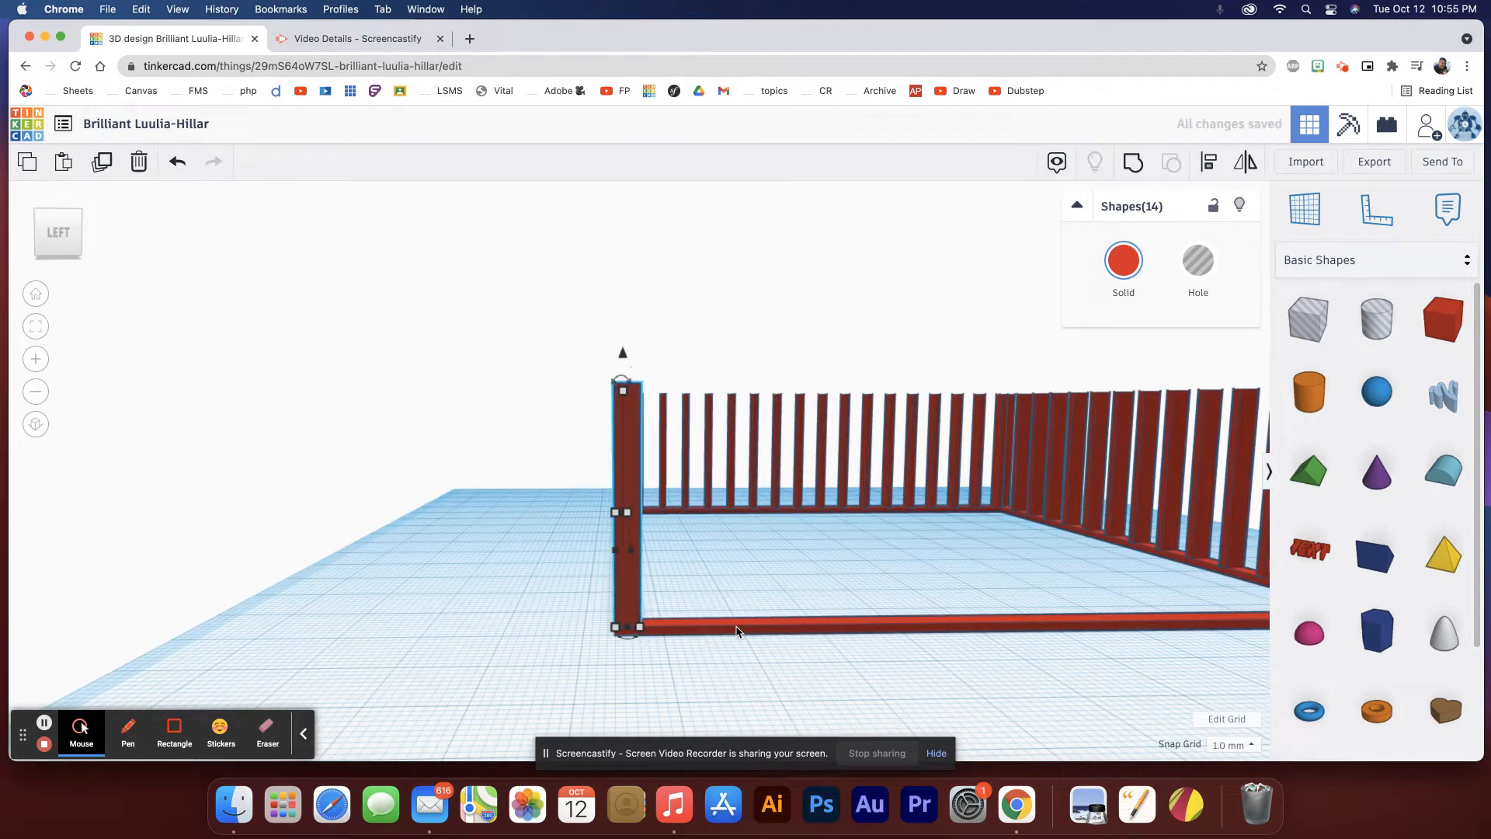
pyautogui.moveTo(590, 651); pyautogui.dragTo(553, 662, button='right')
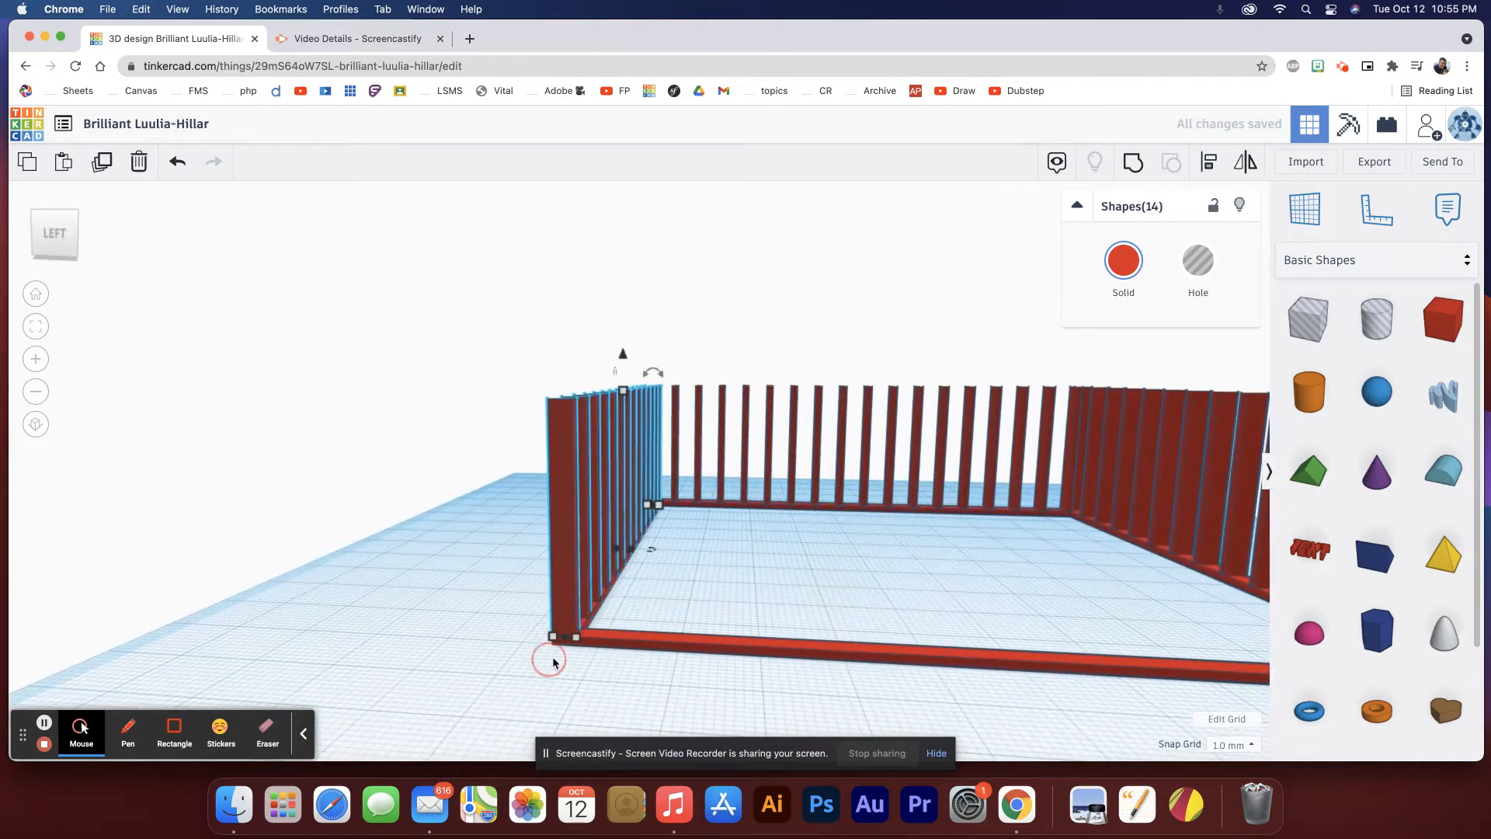
pyautogui.moveTo(819, 606); pyautogui.dragTo(655, 602, button='right')
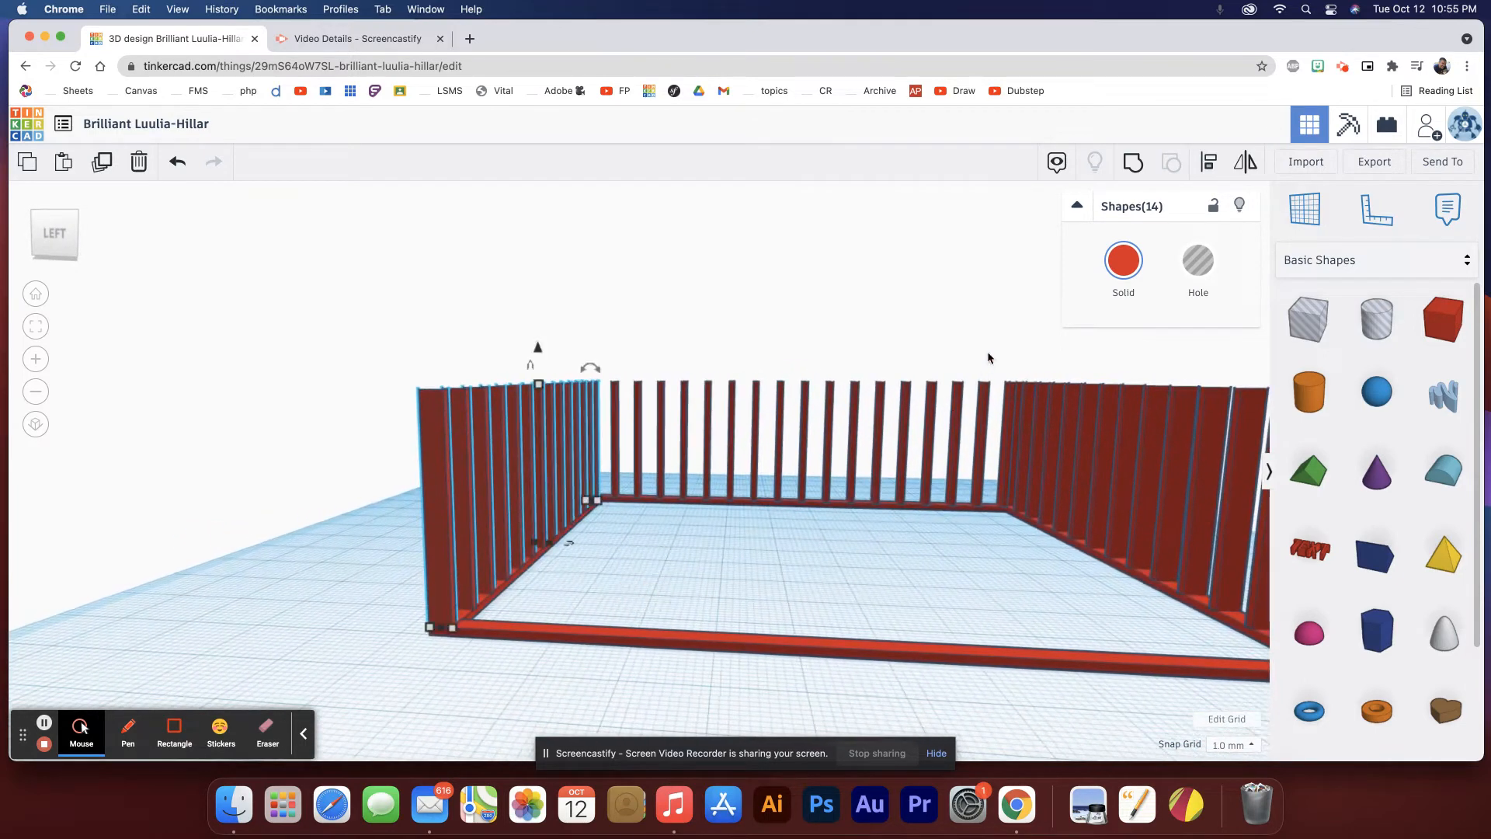
pyautogui.moveTo(996, 347); pyautogui.dragTo(994, 352)
pyautogui.moveTo(970, 406); pyautogui.dragTo(606, 415)
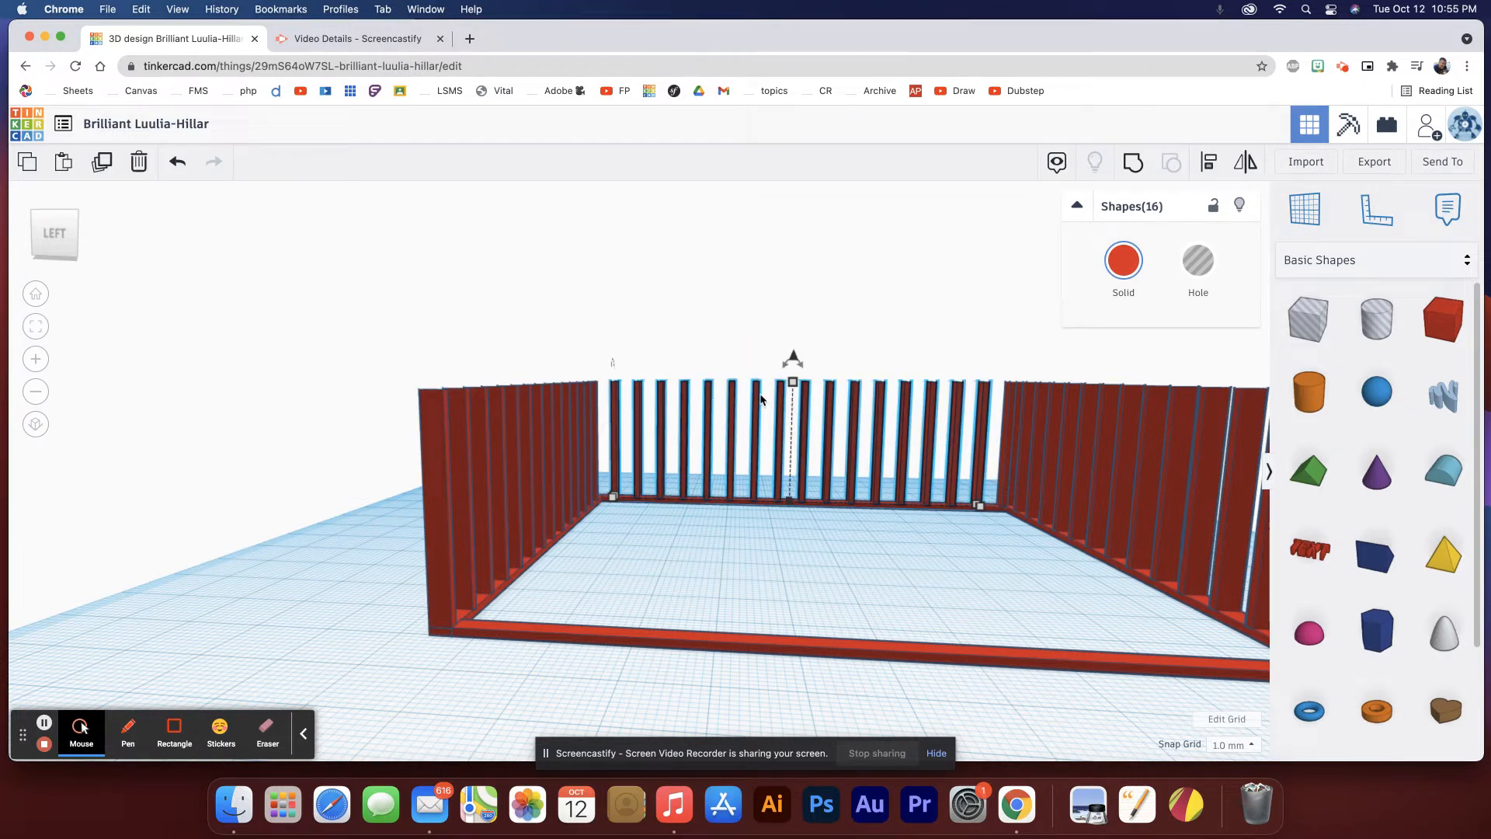
pyautogui.moveTo(765, 397)
pyautogui.mouseDown(button='right')
pyautogui.moveTo(772, 499)
pyautogui.moveTo(775, 416)
pyautogui.mouseUp(button='right')
pyautogui.scroll(5, 775, 418)
pyautogui.scroll(-10, 775, 419)
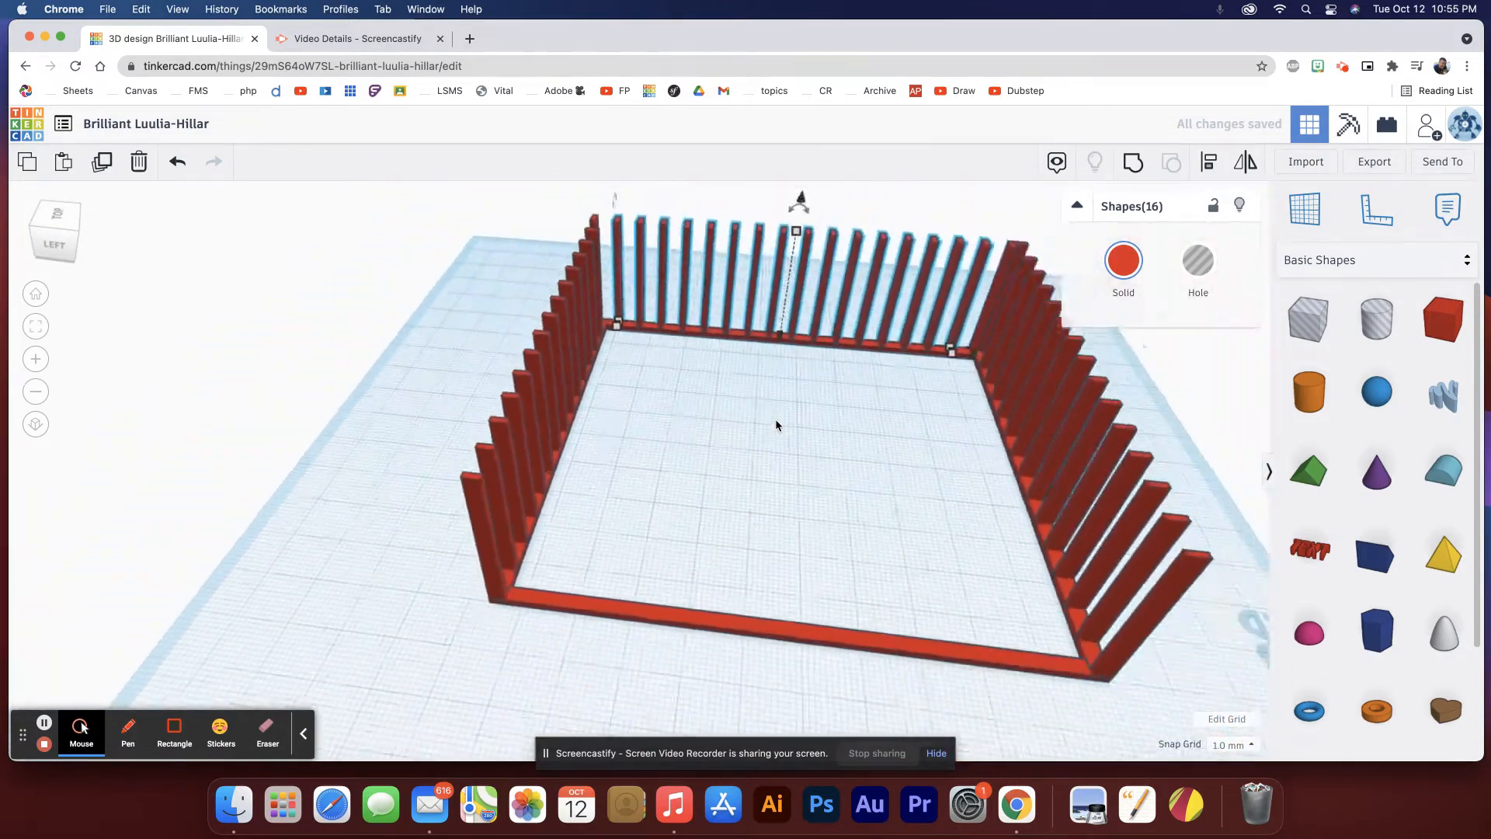
pyautogui.scroll(-3, 776, 421)
pyautogui.press('Down')
pyautogui.press('Down')
pyautogui.press('Down')
pyautogui.press('Down')
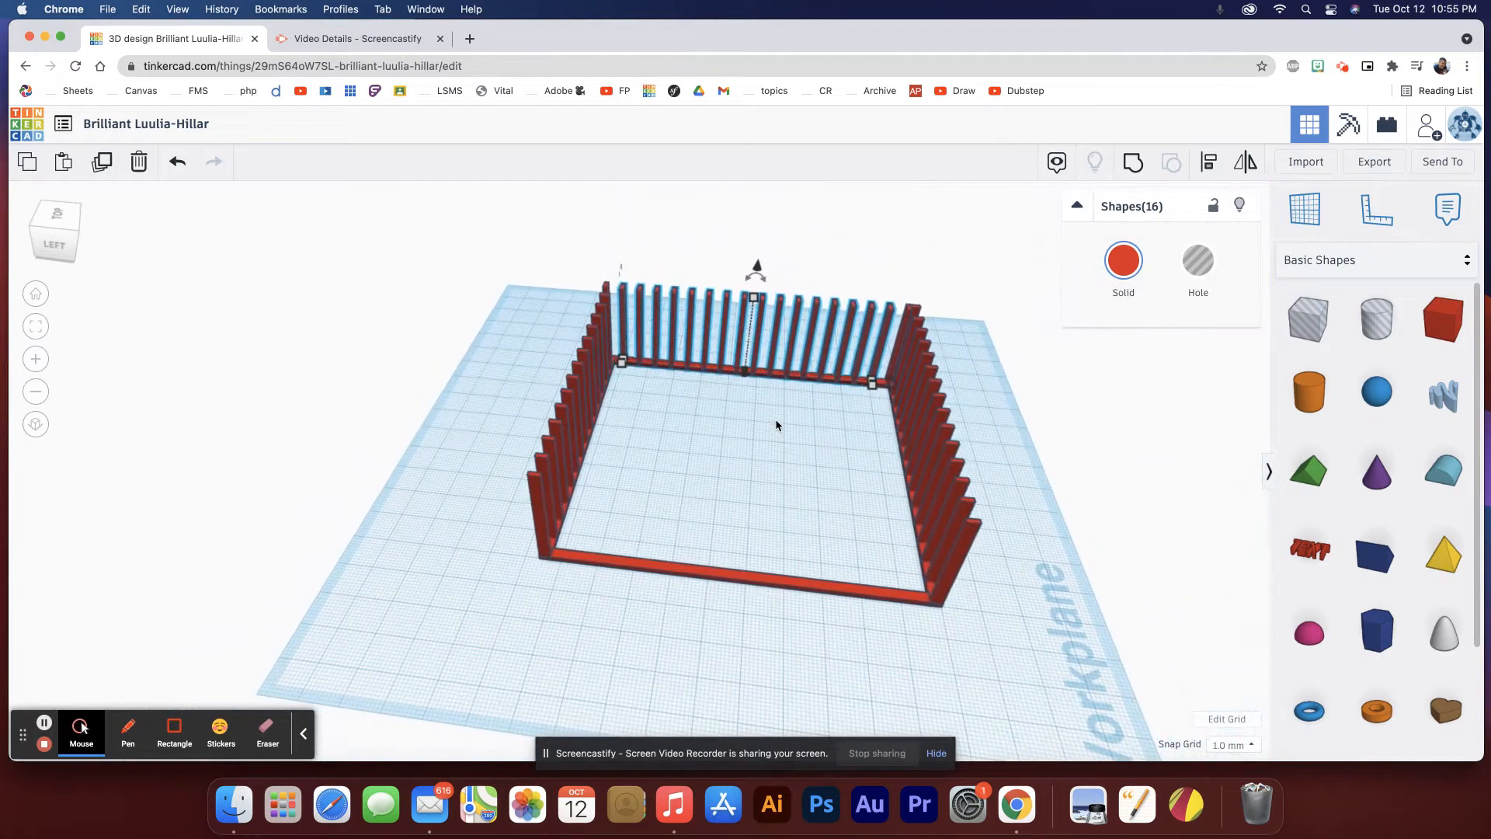
pyautogui.press('Down')
pyautogui.press('Down')
pyautogui.press('Down')
pyautogui.press('Down')
pyautogui.press('Down')
pyautogui.press('Down')
pyautogui.press('Down')
pyautogui.press('Down')
pyautogui.press('Down')
pyautogui.press('Down')
pyautogui.press('Down')
pyautogui.press('Down')
pyautogui.press('Down')
pyautogui.press('Down')
pyautogui.press('Down')
pyautogui.press('Down')
pyautogui.press('Down')
pyautogui.press('Down')
pyautogui.press('Down')
pyautogui.press('Down')
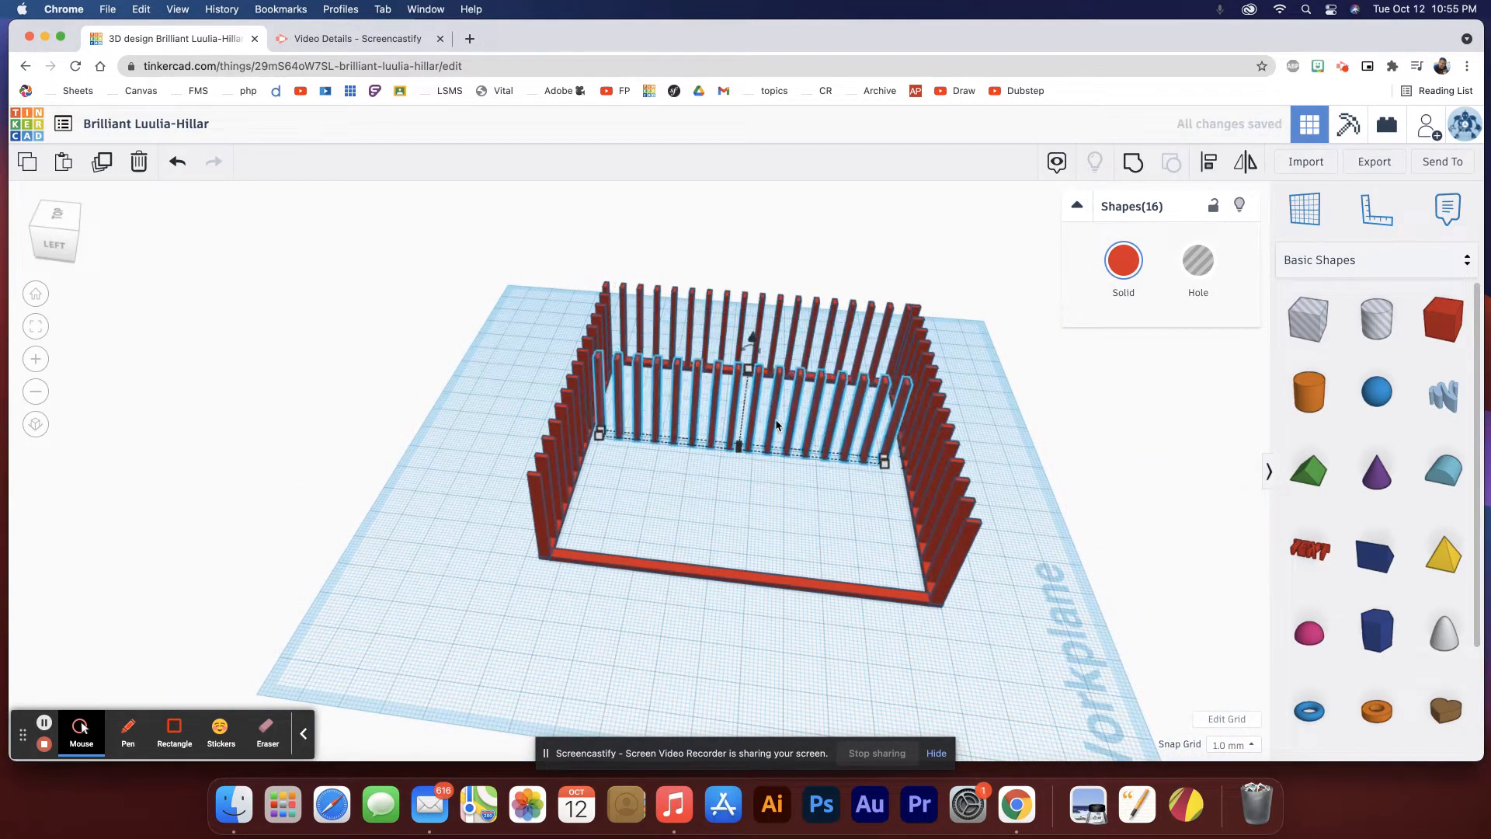
pyautogui.press('Down')
pyautogui.press('Down')
pyautogui.press('Down')
pyautogui.press('Down')
pyautogui.press('Down')
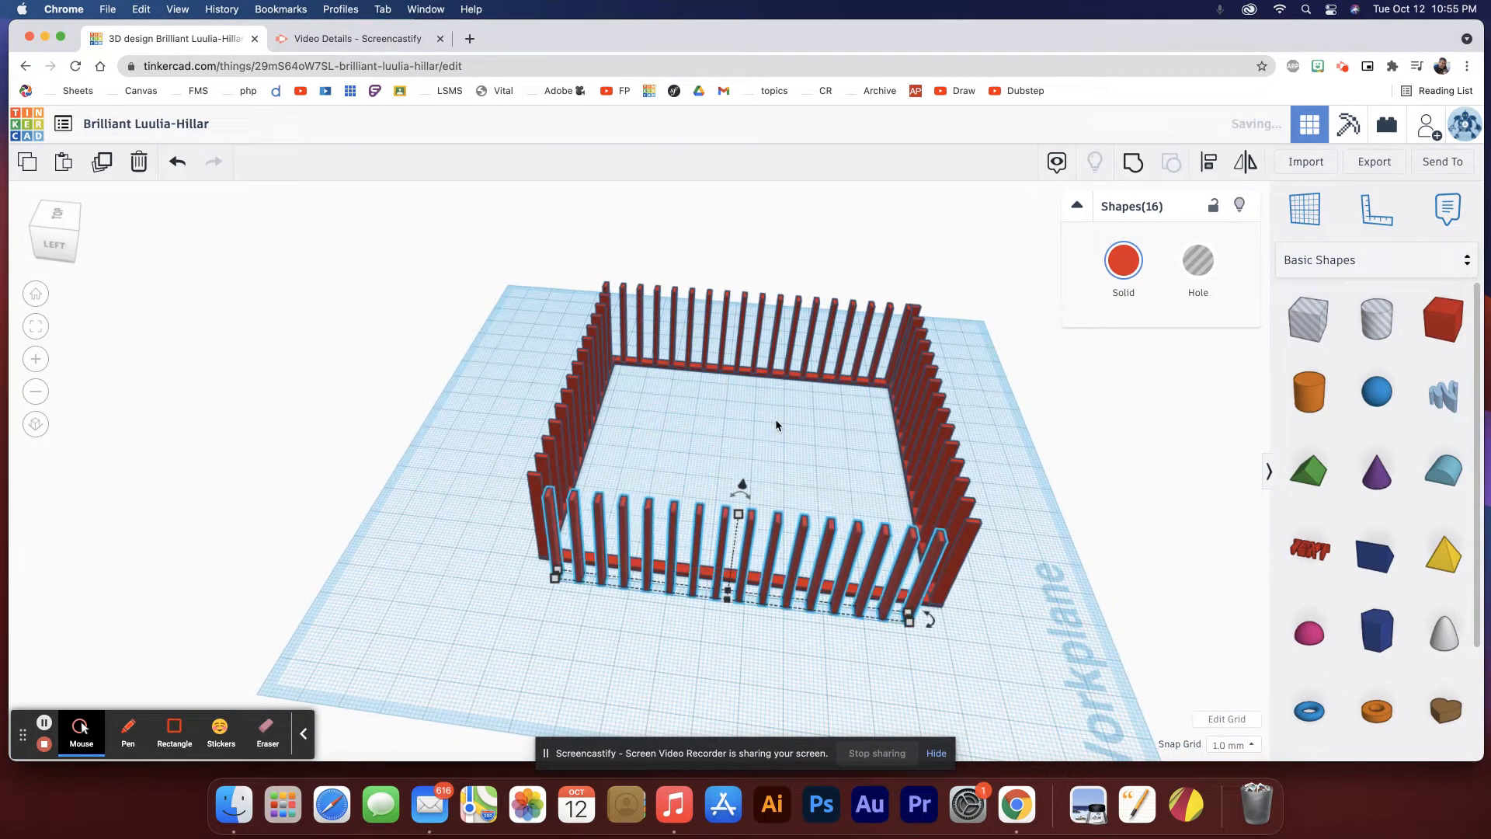
# Nudge the copied row of posts inward so that it sits on the side bar.
pyautogui.press('Up')
pyautogui.press('Up')
pyautogui.press('Up')
pyautogui.press('Up')
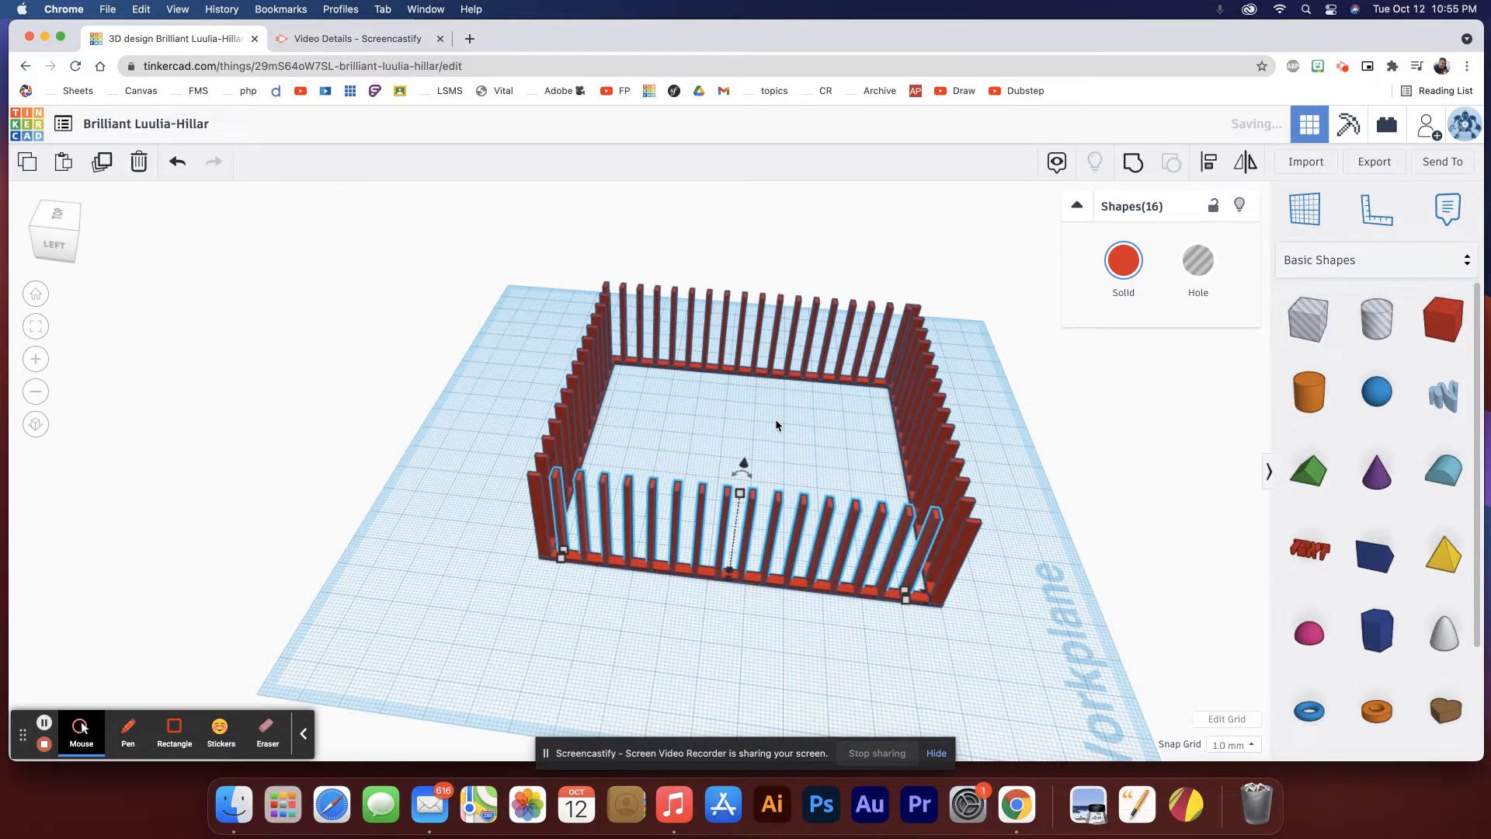
# Duplicate the bottom bar under the newly copied row and raise the copy to just below the post tops as an upper rail.
pyautogui.press('f')
pyautogui.moveTo(603, 518)
pyautogui.mouseDown(button='right')
pyautogui.moveTo(292, 539)
pyautogui.moveTo(260, 509)
pyautogui.moveTo(257, 468)
pyautogui.moveTo(223, 509)
pyautogui.moveTo(293, 529)
pyautogui.moveTo(663, 526)
pyautogui.moveTo(616, 536)
pyautogui.moveTo(642, 469)
pyautogui.moveTo(625, 536)
pyautogui.mouseUp(button='right')
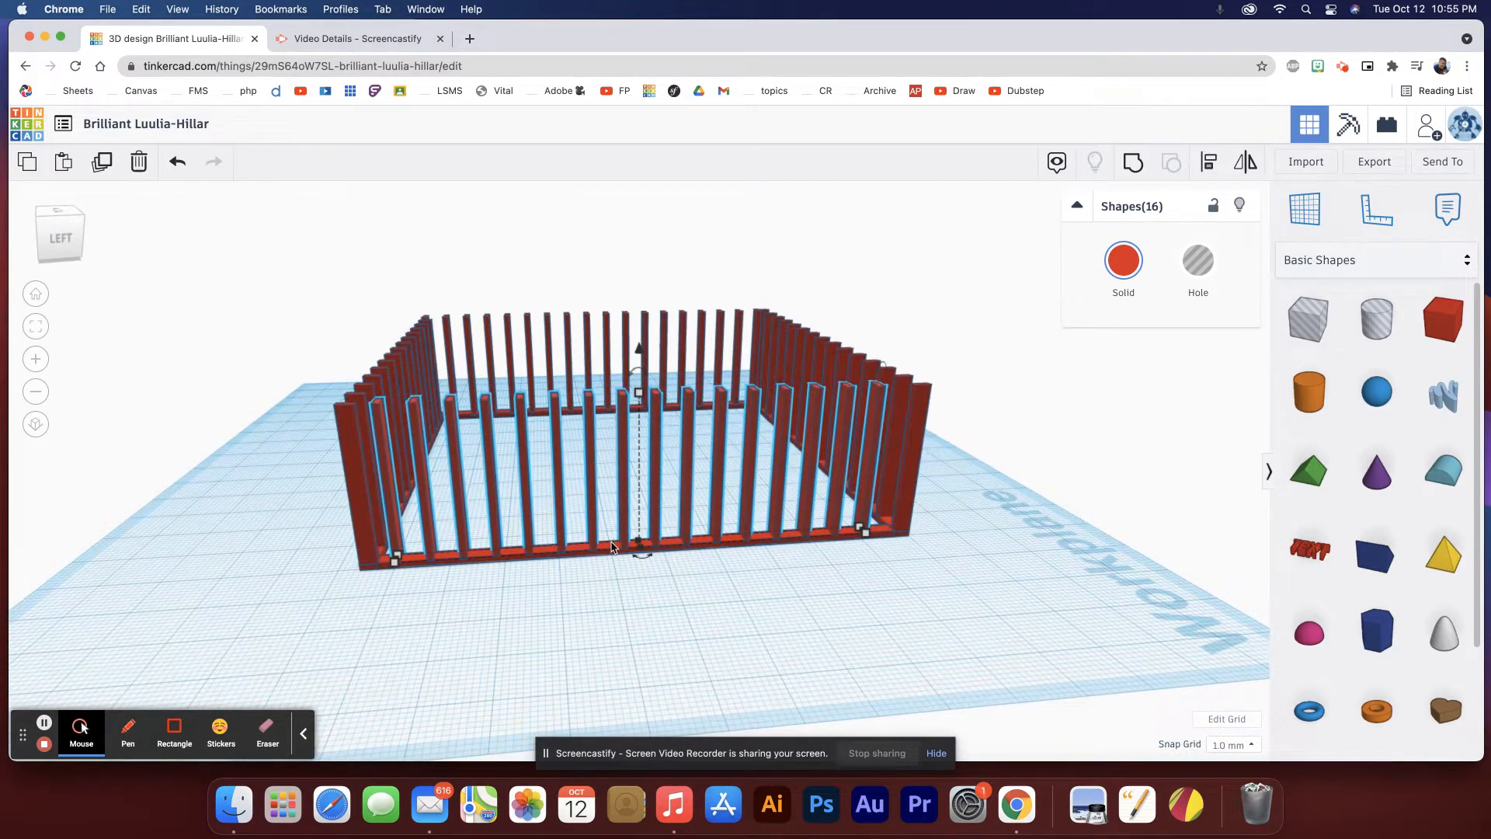
pyautogui.click(610, 550)
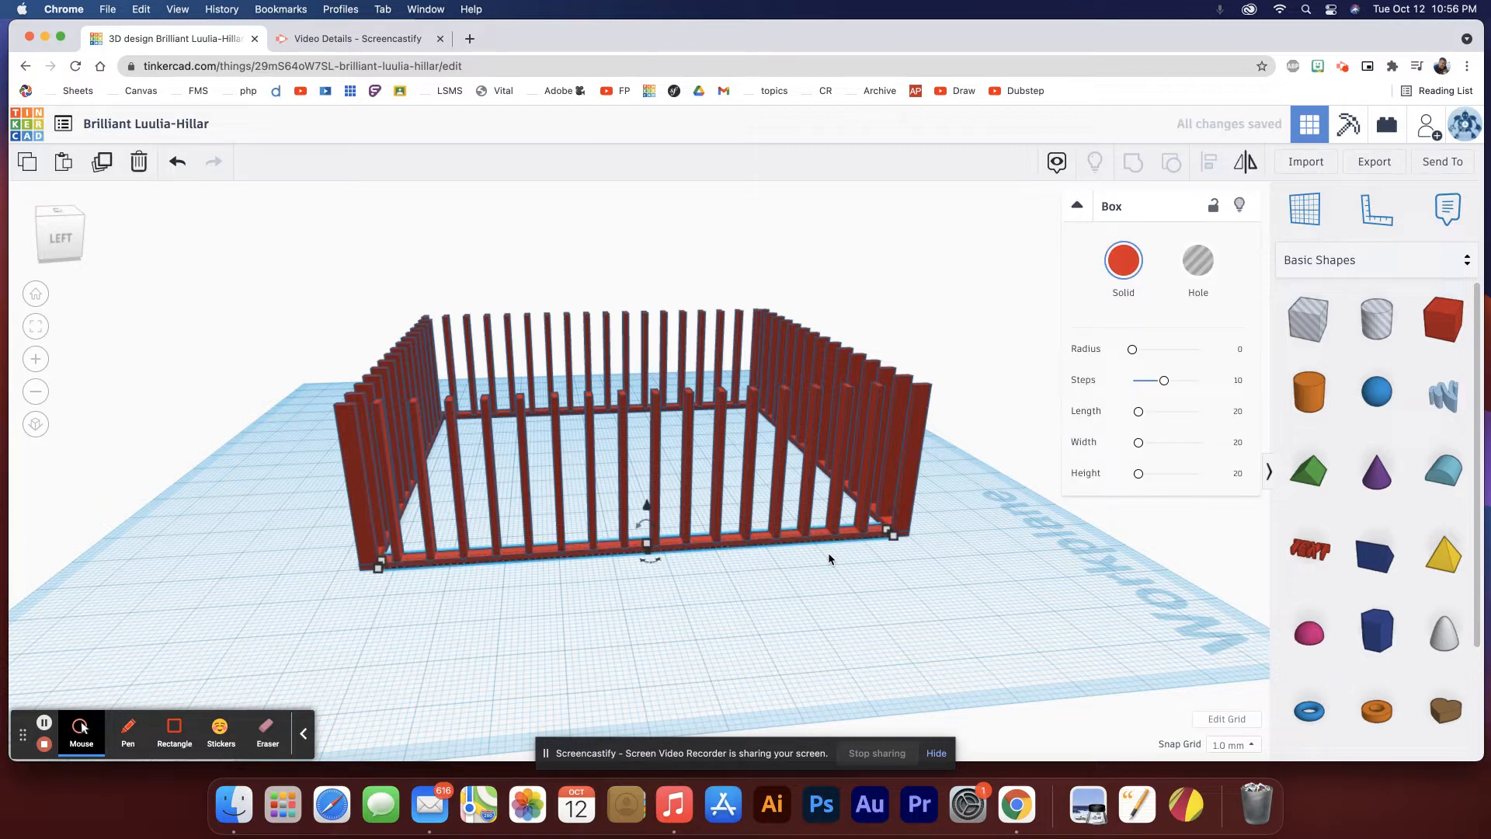
pyautogui.hotkey('ctrl', 'Up')
pyautogui.hotkey('ctrl', 'Up')
pyautogui.hotkey('ctrl', 'Up')
pyautogui.hotkey('ctrl', 'Up')
pyautogui.hotkey('ctrl', 'Up')
pyautogui.hotkey('ctrl', 'Up')
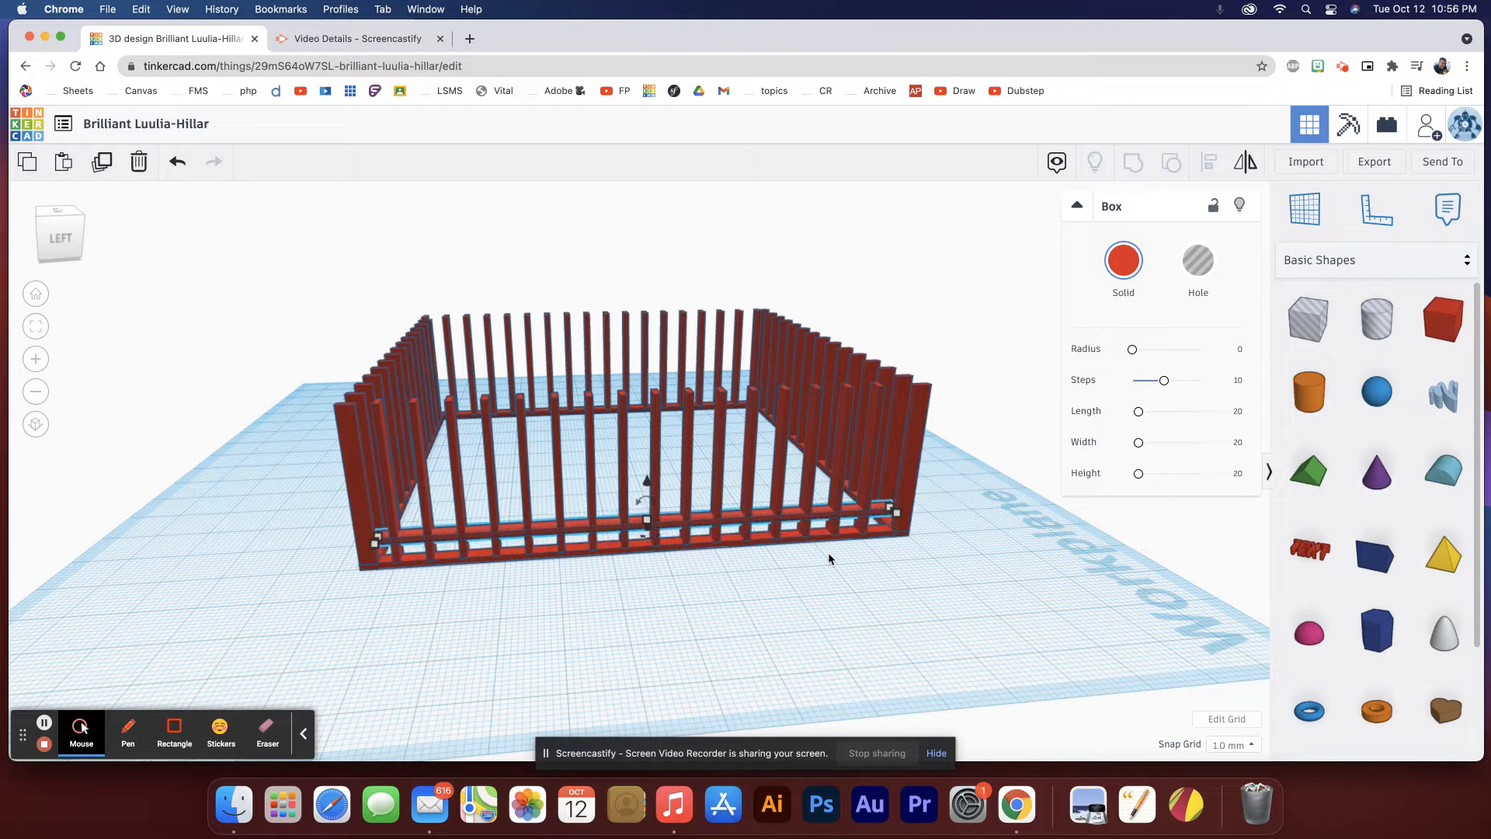
pyautogui.hotkey('ctrl', 'Up')
pyautogui.hotkey('ctrl', 'Up')
pyautogui.hotkey('ctrl', 'Up')
pyautogui.hotkey('ctrl', 'Up')
pyautogui.hotkey('ctrl', 'Up')
pyautogui.hotkey('ctrl', 'Up')
pyautogui.hotkey('ctrl', 'Up')
pyautogui.hotkey('ctrl', 'Up')
pyautogui.hotkey('ctrl', 'Up')
pyautogui.hotkey('ctrl', 'Up')
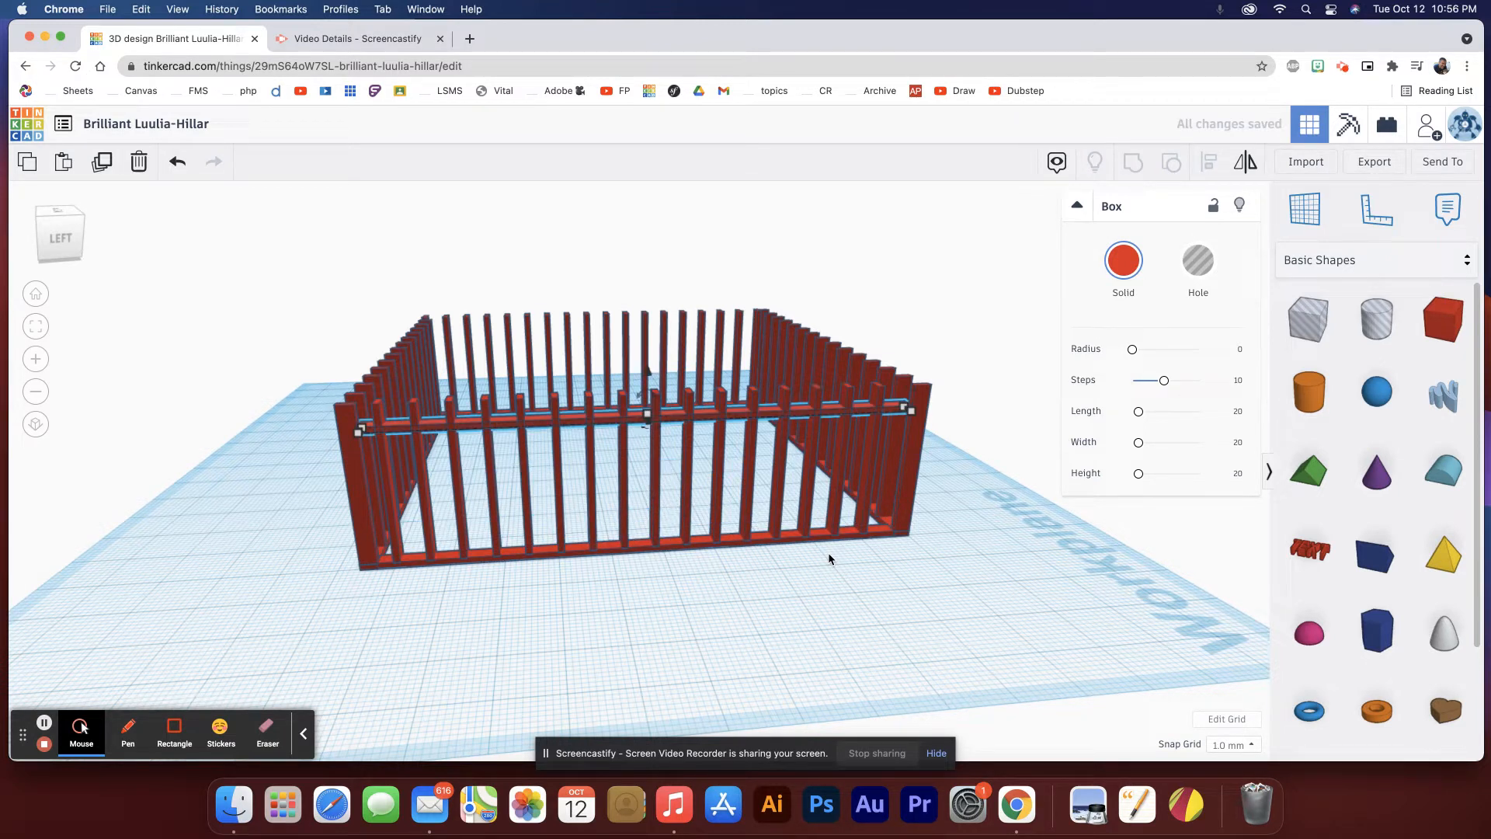
# Raise the copied left-side rail until it is level with the tops of the posts.
pyautogui.hotkey('ctrl', 'Up')
pyautogui.hotkey('ctrl', 'Up')
pyautogui.hotkey('ctrl', 'Up')
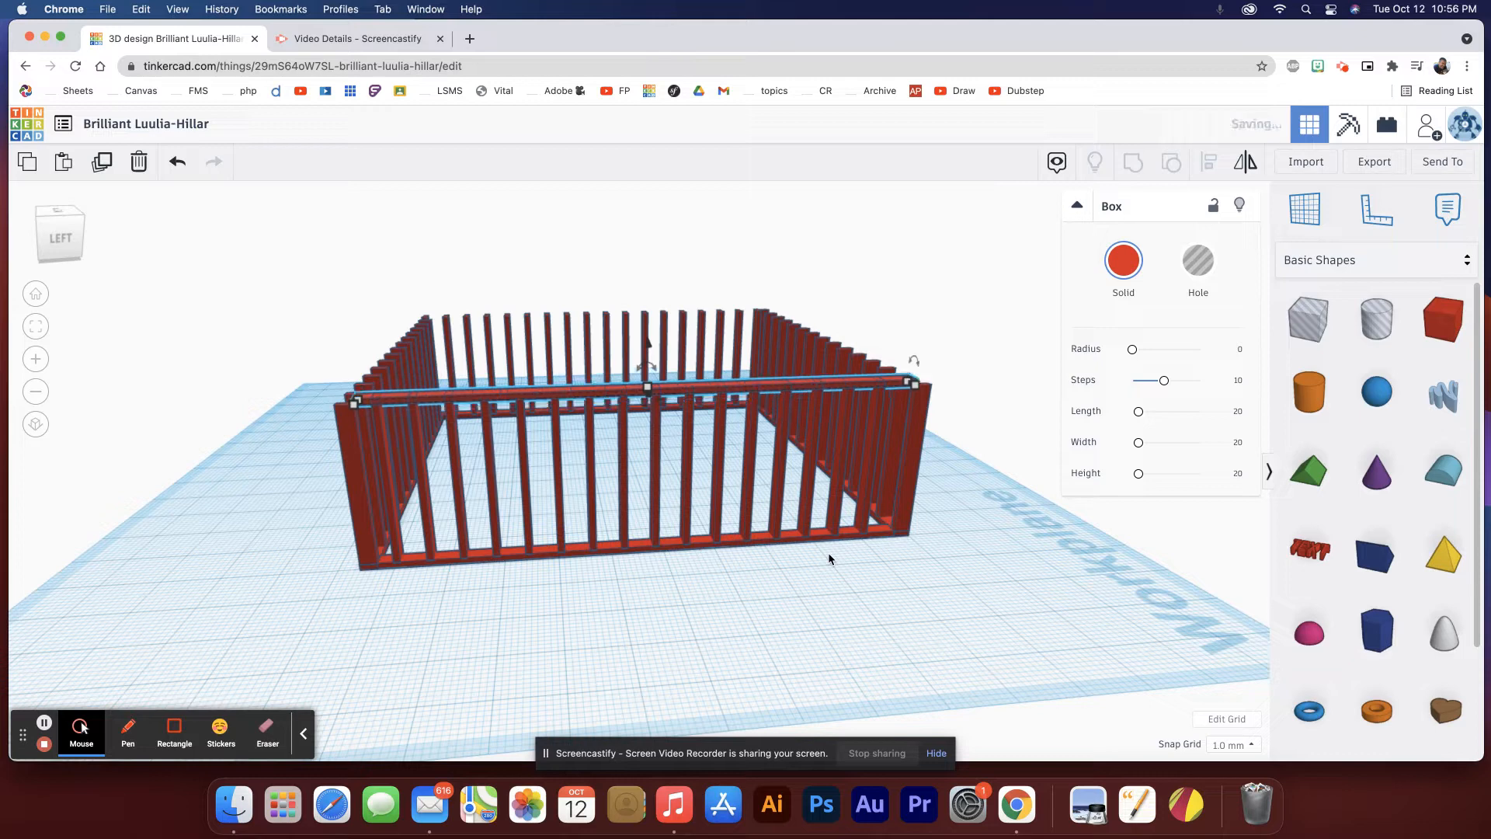
# Duplicate the bottom bar of the front side and raise the copy to the post tops as its upper rail.
pyautogui.moveTo(901, 573); pyautogui.dragTo(757, 661, button='right')
pyautogui.click(847, 697)
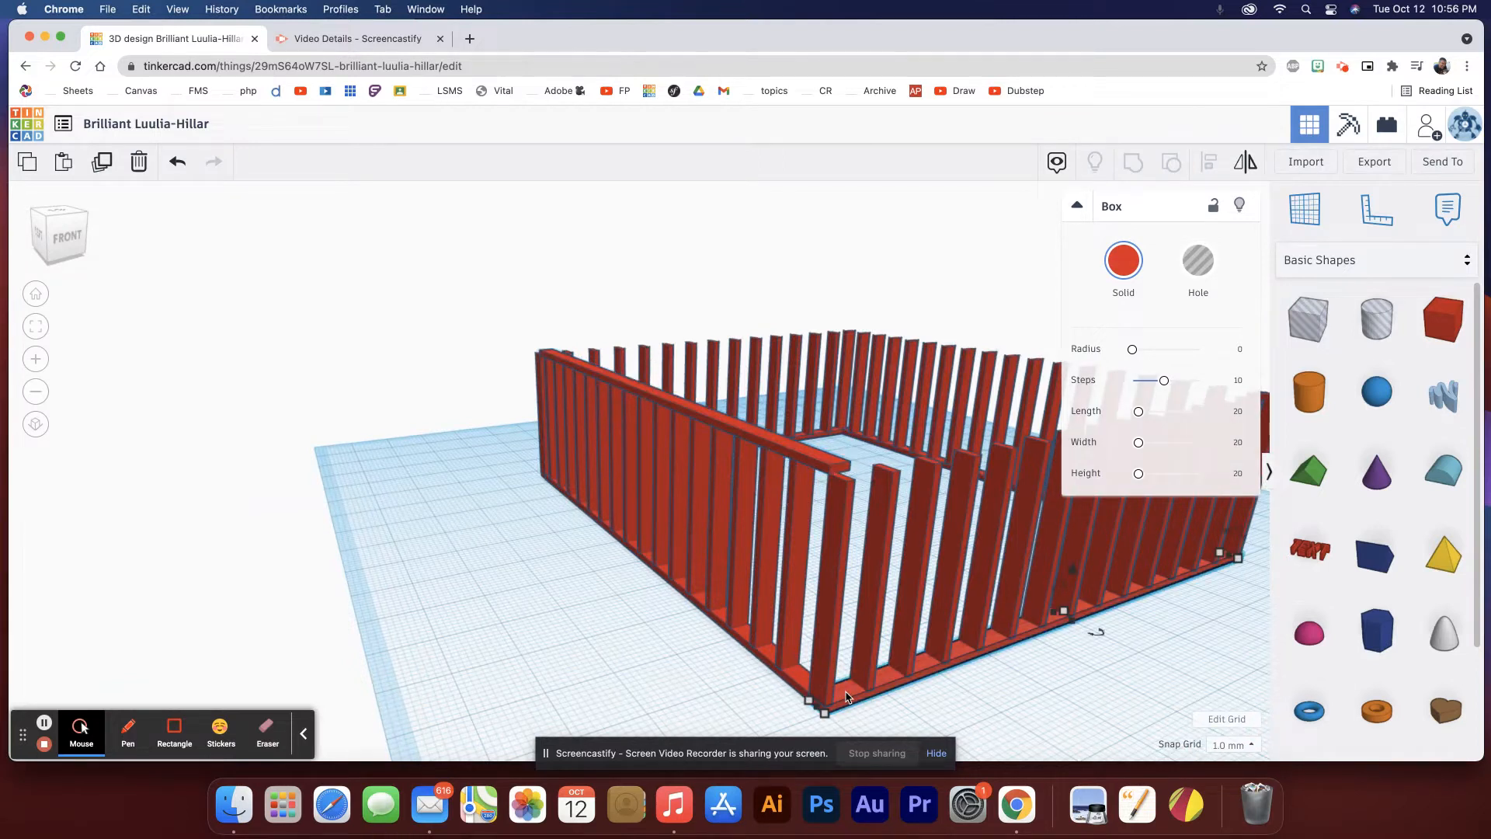
pyautogui.press('super+d')
pyautogui.press('super+Up')
pyautogui.press('super+Up')
pyautogui.press('super+Up')
pyautogui.press('super+Up')
pyautogui.press('super+Up')
pyautogui.press('super+Up')
pyautogui.press('super+Up')
pyautogui.press('super+Up')
pyautogui.press('super+Up')
pyautogui.press('super+Up')
pyautogui.press('super+Up')
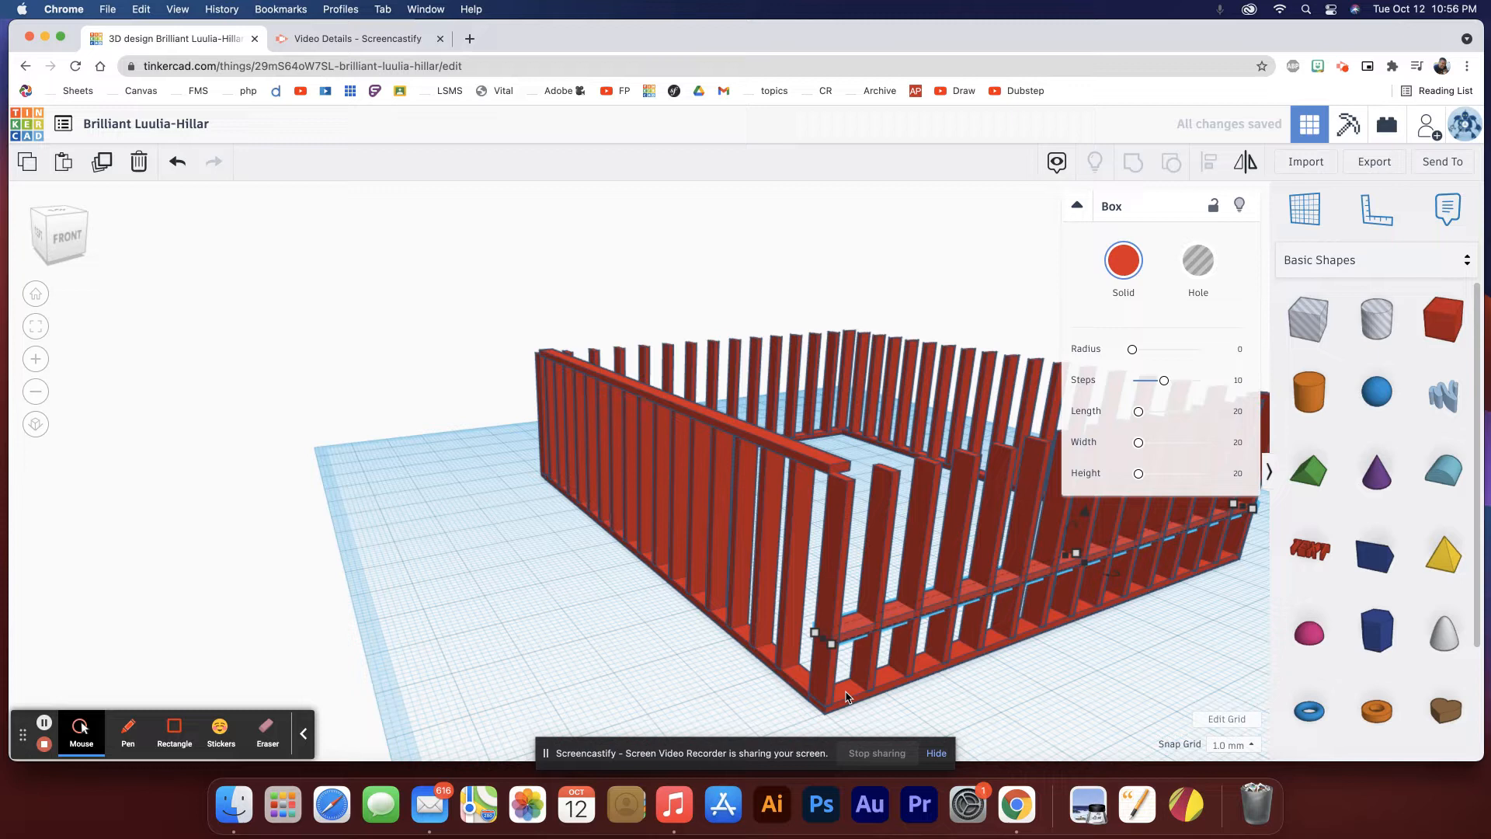
pyautogui.press('super+Up')
pyautogui.press('super+Up')
pyautogui.press('super+Up')
pyautogui.press('super+Up')
pyautogui.press('super+Up')
pyautogui.press('super+Up')
pyautogui.press('super+Up')
pyautogui.press('super+Up')
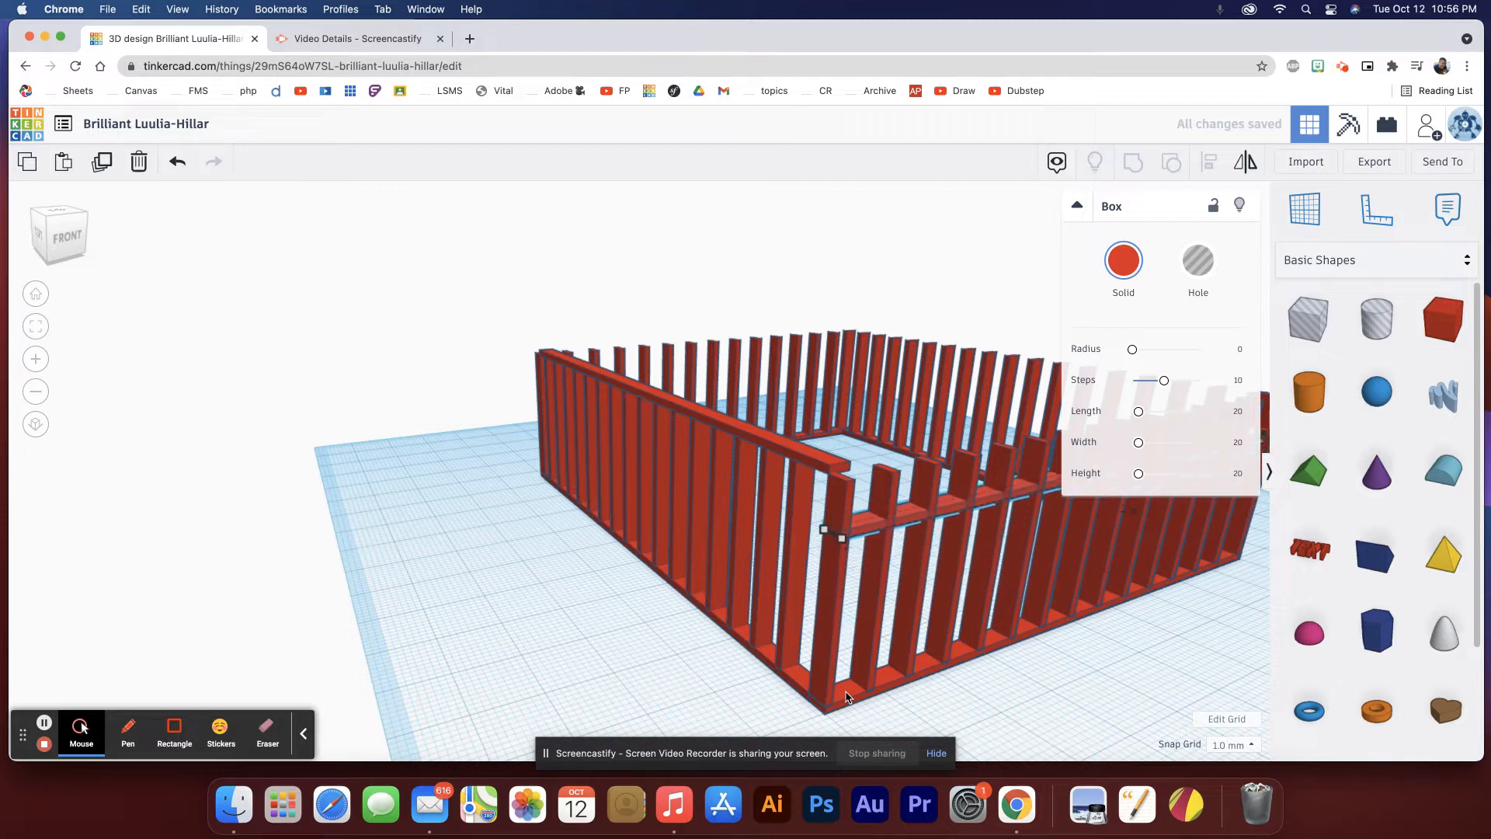
pyautogui.press('super+Up')
pyautogui.press('super+Up')
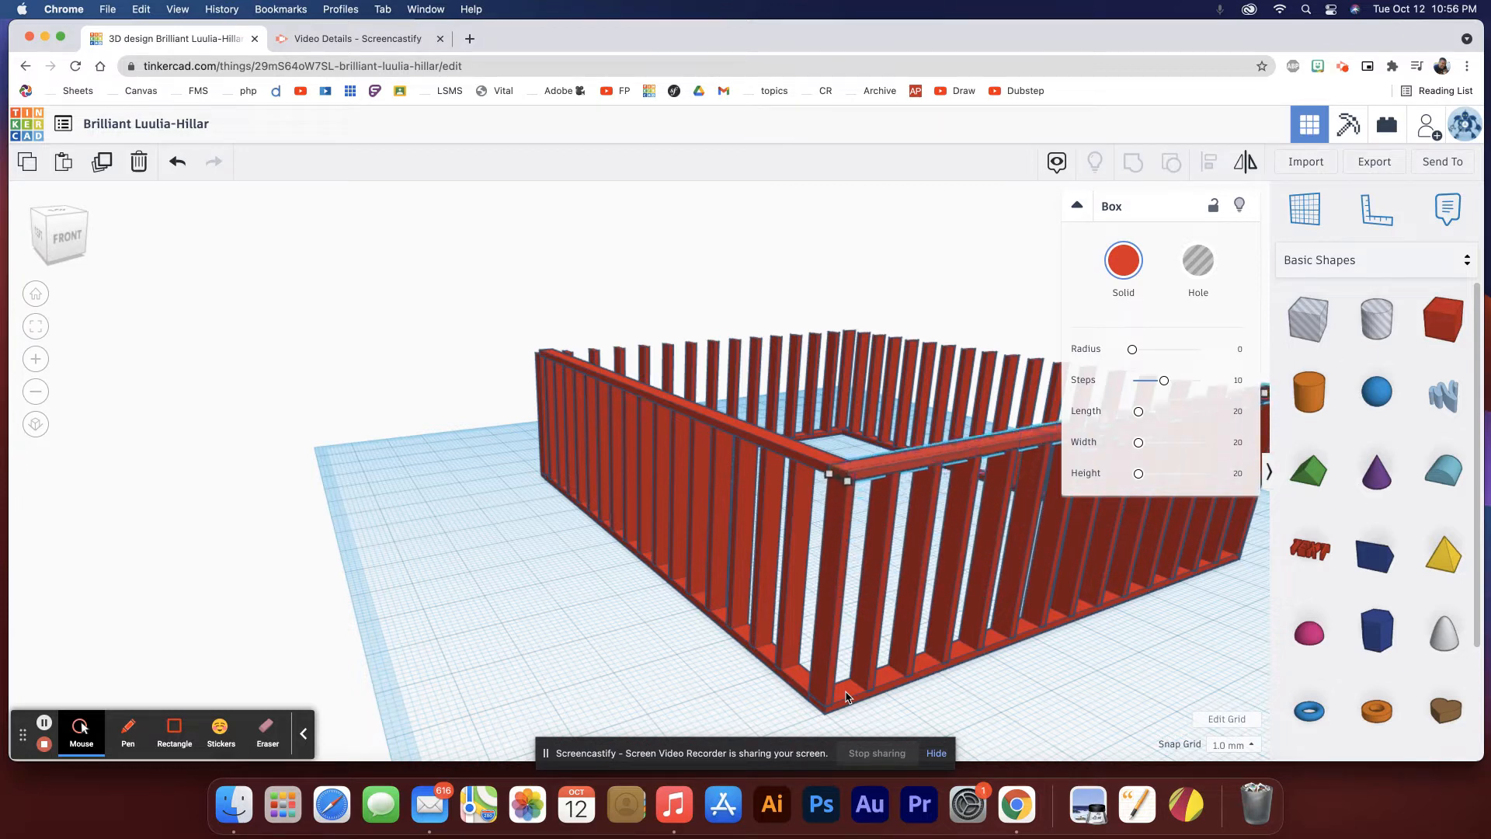
# Duplicate the bottom bar of the right side and raise the copy level with the front upper rail.
pyautogui.moveTo(1033, 626); pyautogui.dragTo(895, 642, button='right')
pyautogui.scroll(-5, 894, 641)
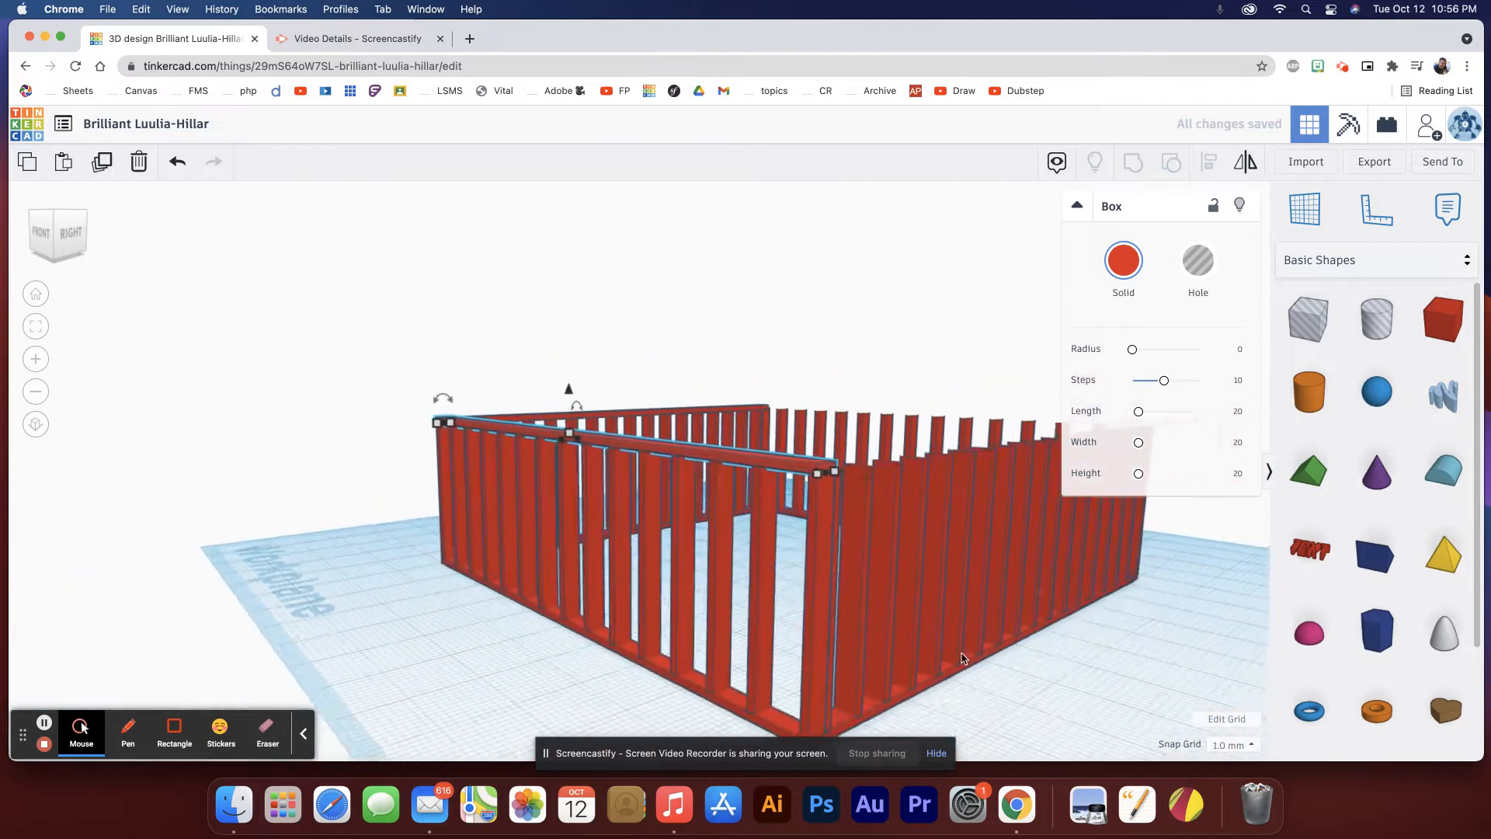
pyautogui.click(977, 650)
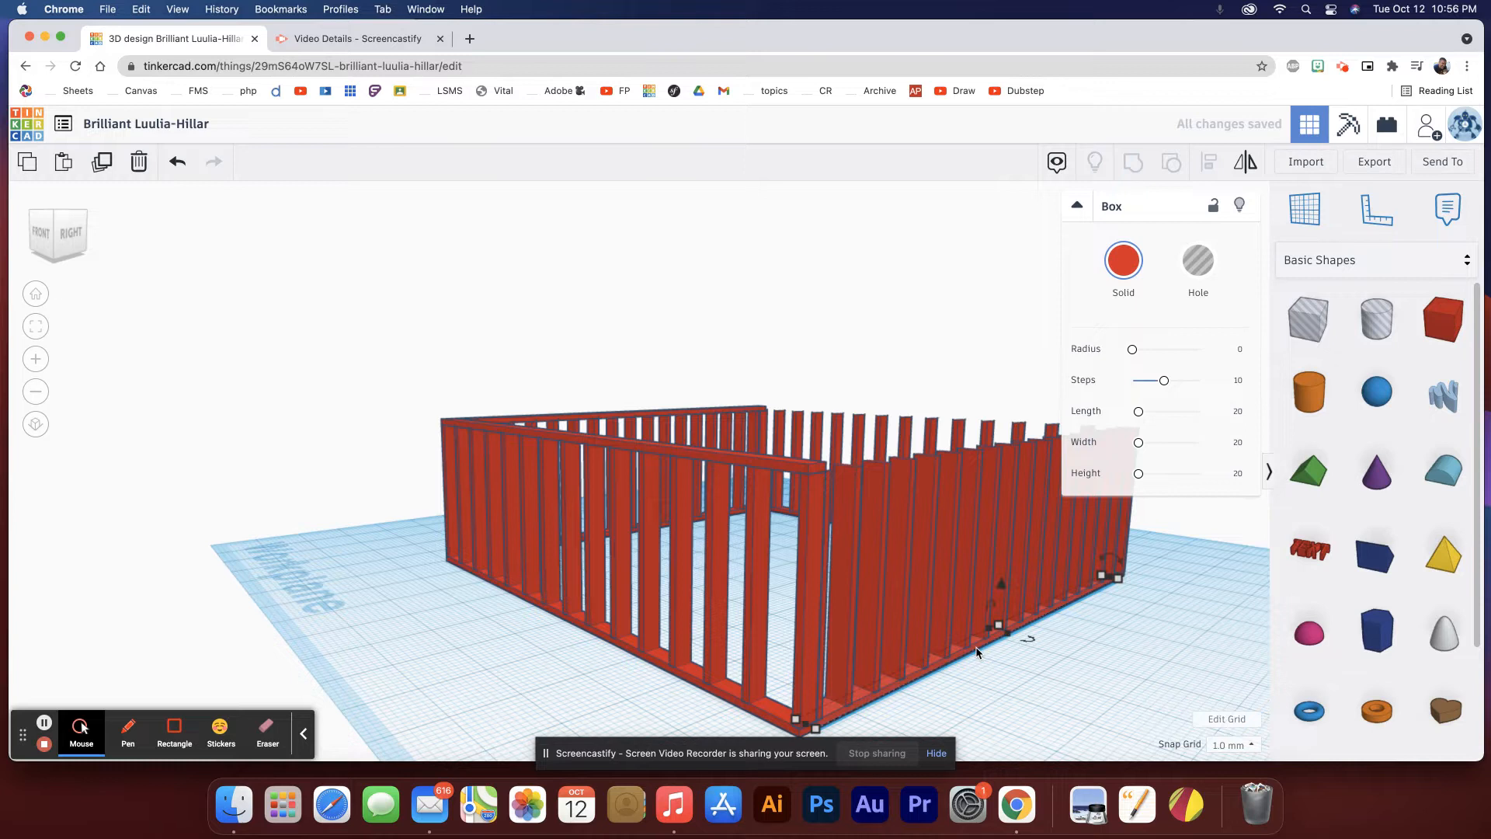
pyautogui.press('super+d')
pyautogui.press('shift+super+Up')
pyautogui.press('shift+super+Up')
pyautogui.press('shift+super+Up')
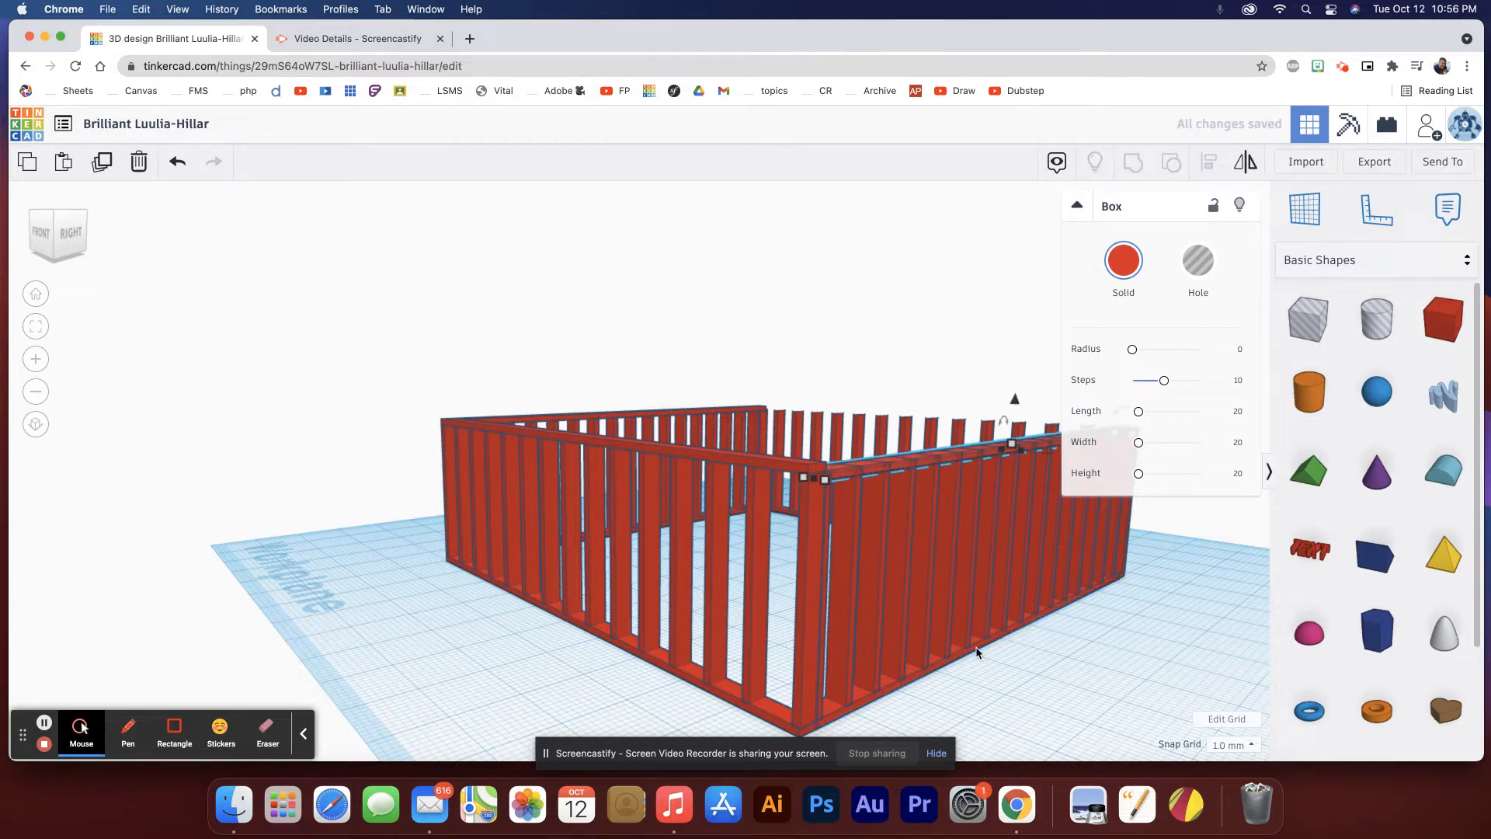
pyautogui.press('super+Up')
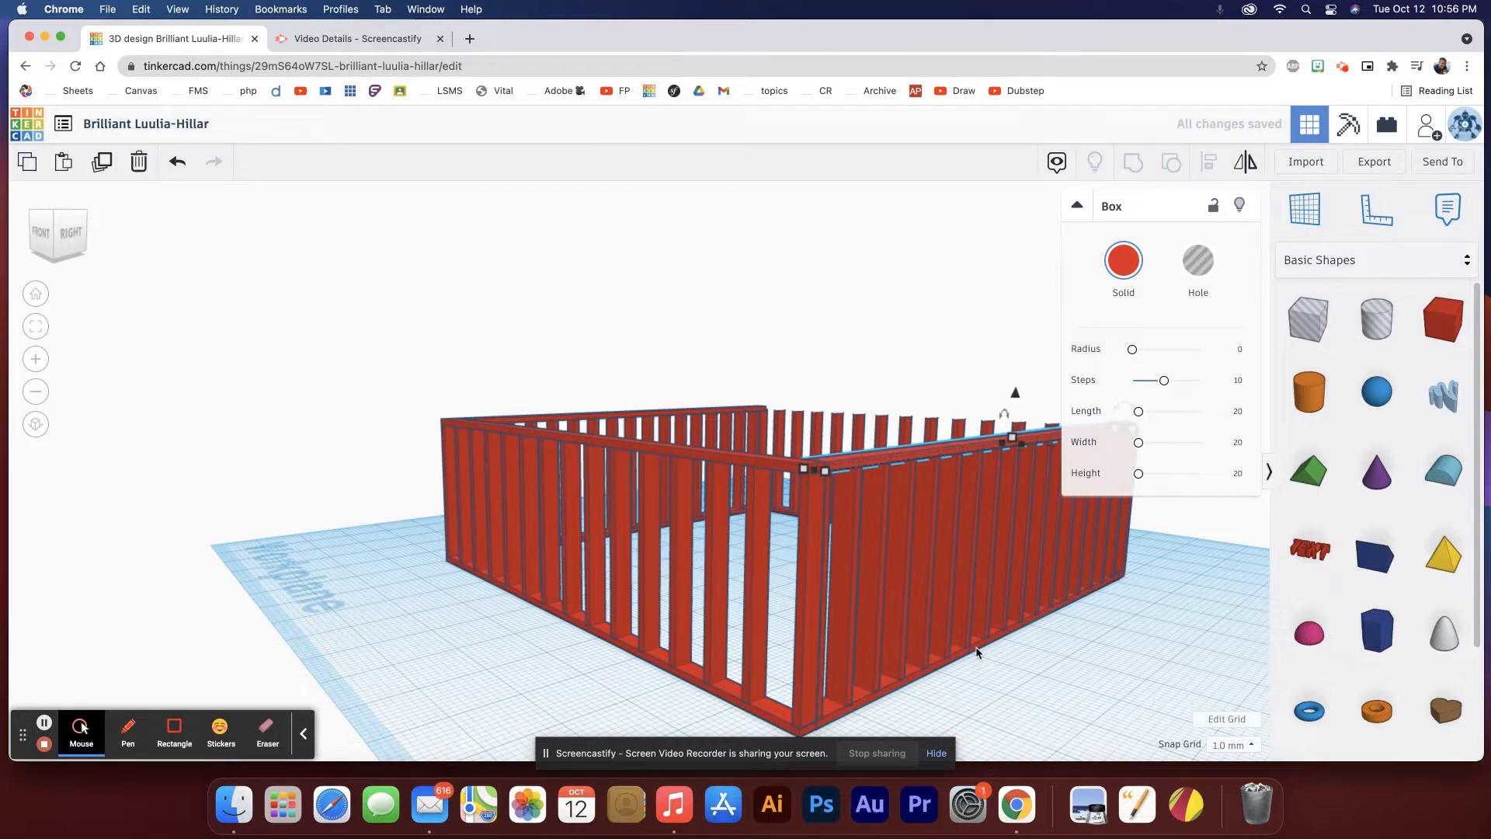
# Duplicate the bottom bar of the back side and raise the copy to the post tops to close the upper frame.
pyautogui.moveTo(1065, 545); pyautogui.dragTo(664, 554, button='right')
pyautogui.click(624, 603)
pyautogui.hotkey('ctrl', 'z')
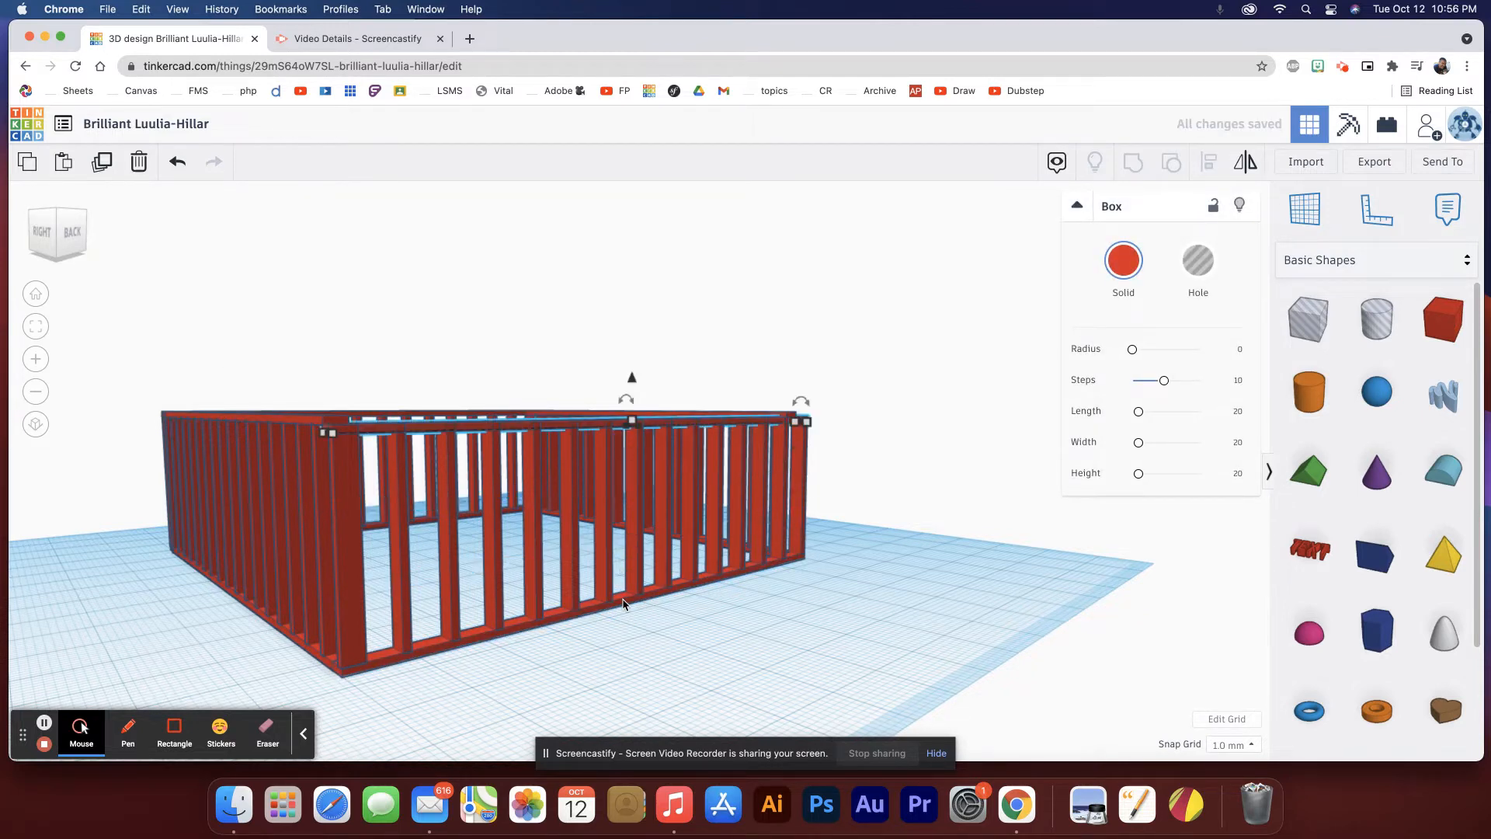
pyautogui.press('super+Up')
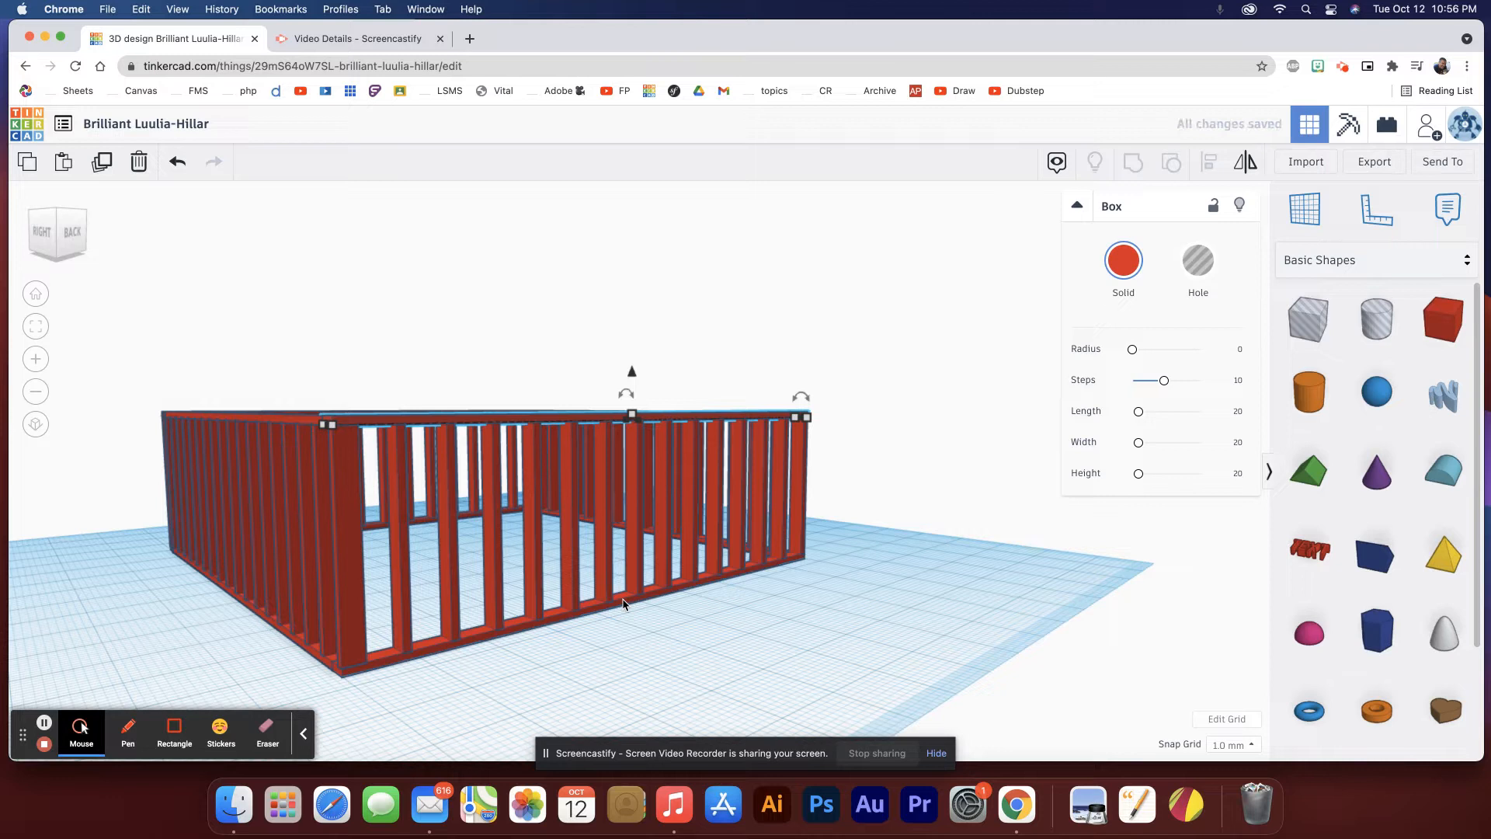
pyautogui.moveTo(626, 609); pyautogui.dragTo(681, 612, button='right')
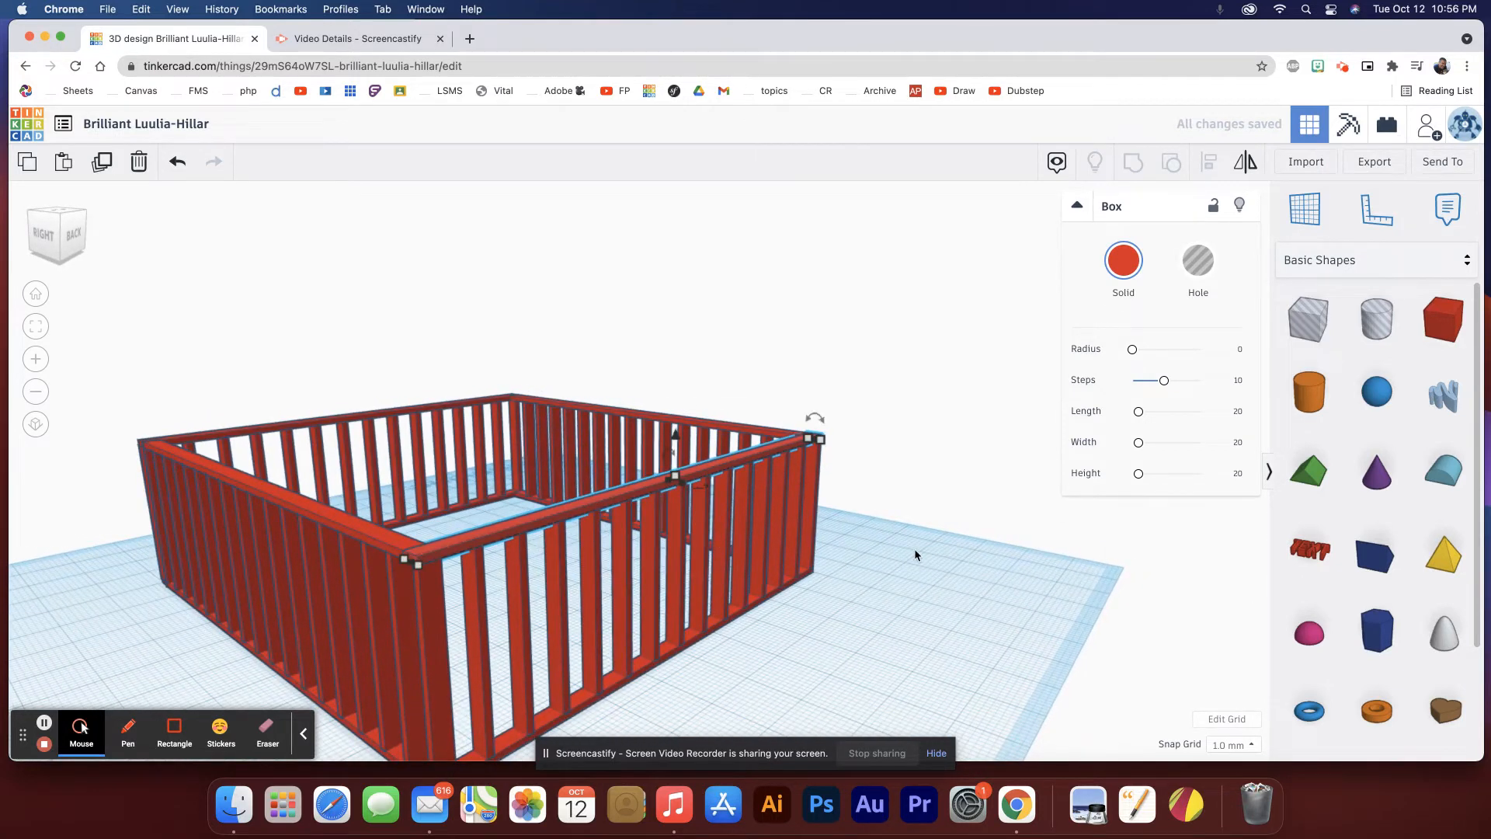
pyautogui.press('super+Up')
pyautogui.press('super+Up')
pyautogui.press('super+Up')
pyautogui.press('super+Up')
pyautogui.press('super+Up')
pyautogui.press('super+Up')
pyautogui.press('super+Up')
pyautogui.press('super+Up')
pyautogui.press('super+Down')
pyautogui.press('super+Down')
pyautogui.press('super+Down')
pyautogui.press('super+Down')
pyautogui.press('super+Down')
pyautogui.moveTo(870, 535); pyautogui.dragTo(602, 536, button='right')
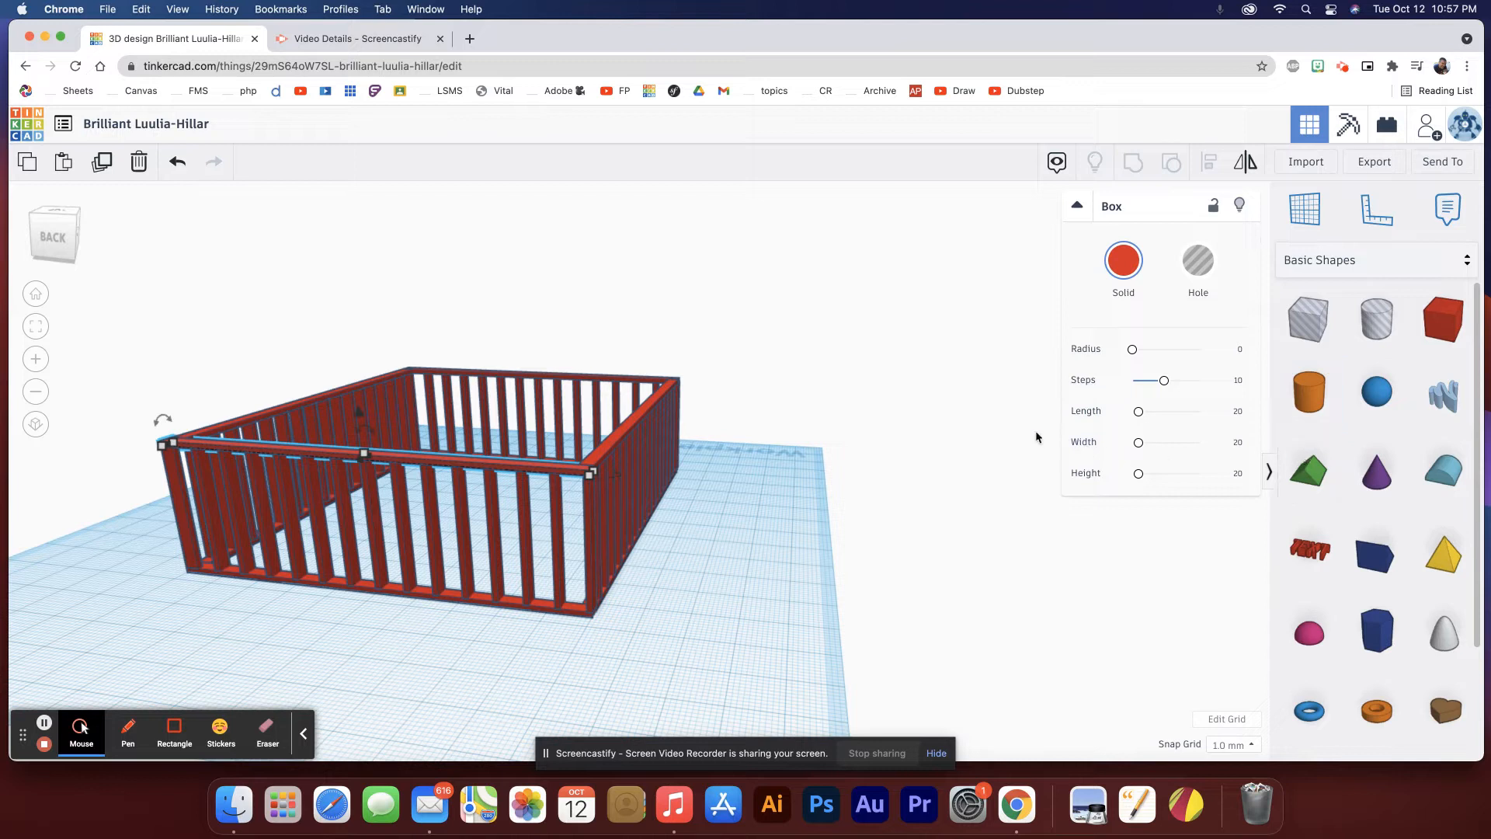
pyautogui.click(848, 399)
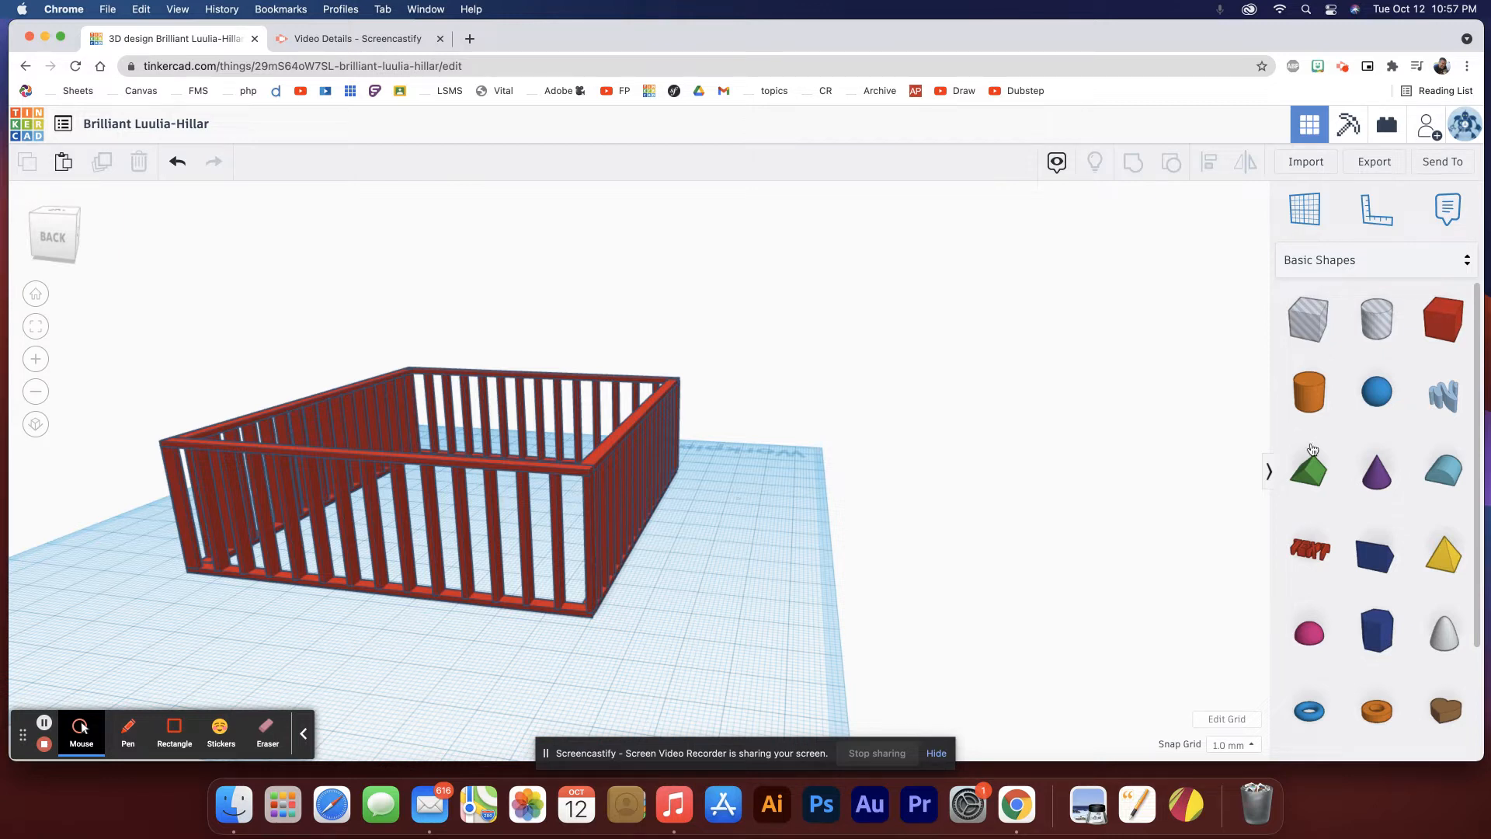
# Add a solid box behind the enclosure and size it as a board 1 mm thick, 3 mm high and 60 mm long.
pyautogui.moveTo(1427, 329); pyautogui.dragTo(614, 685)
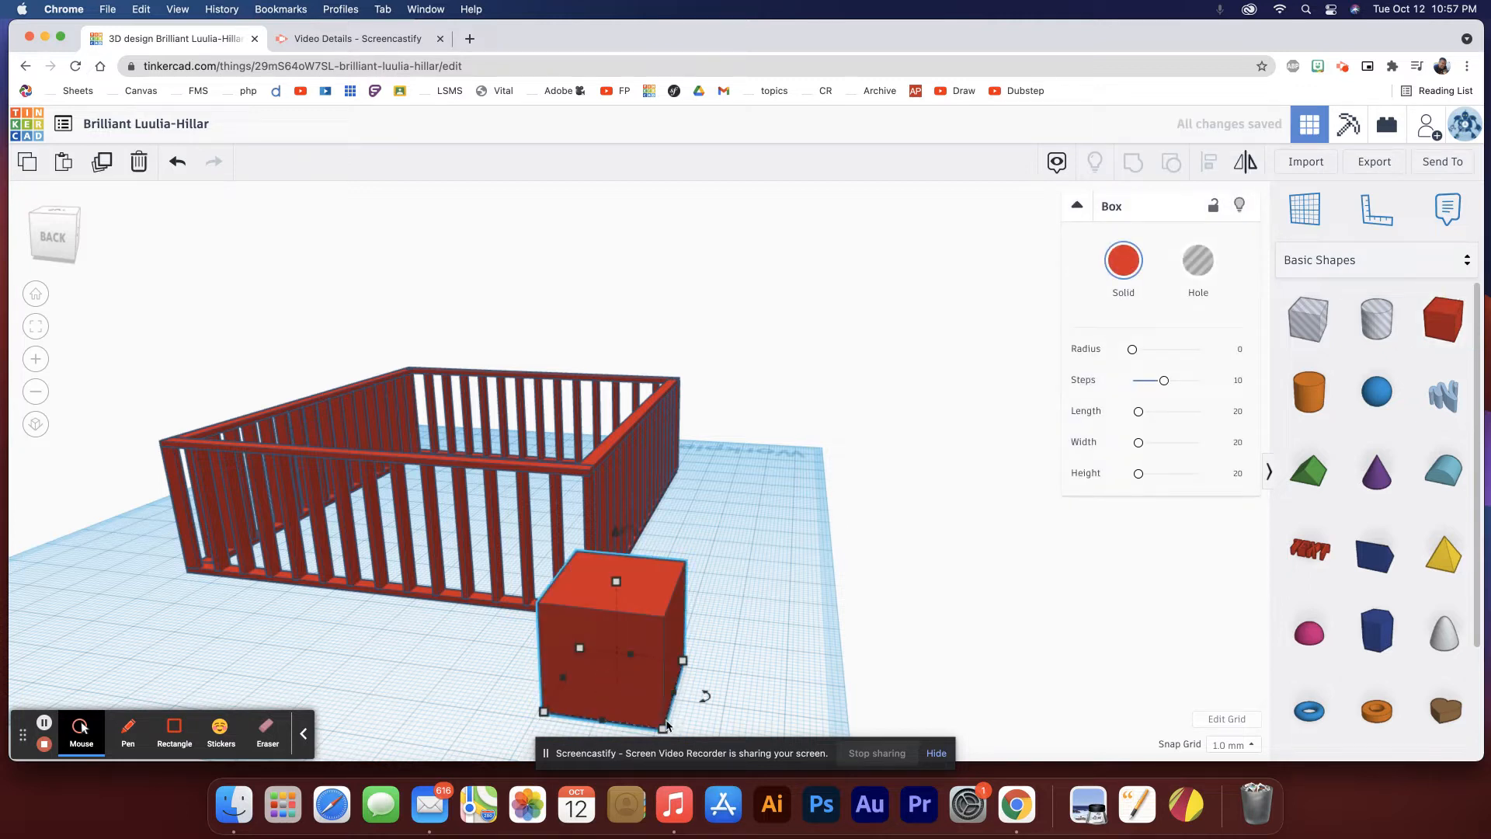
pyautogui.click(803, 709)
pyautogui.write('1')
pyautogui.press('Return')
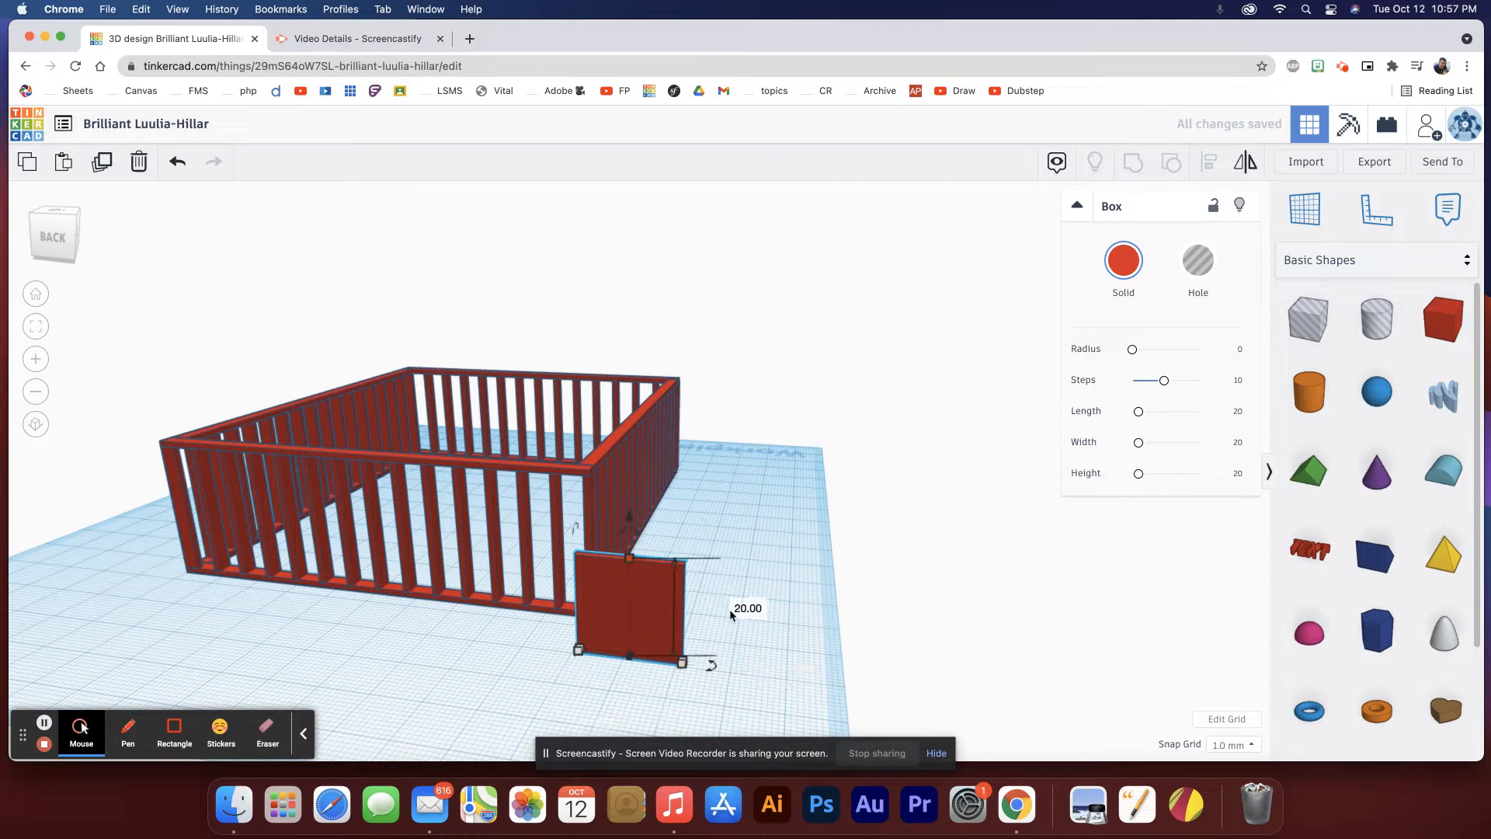
pyautogui.write('3')
pyautogui.press('Return')
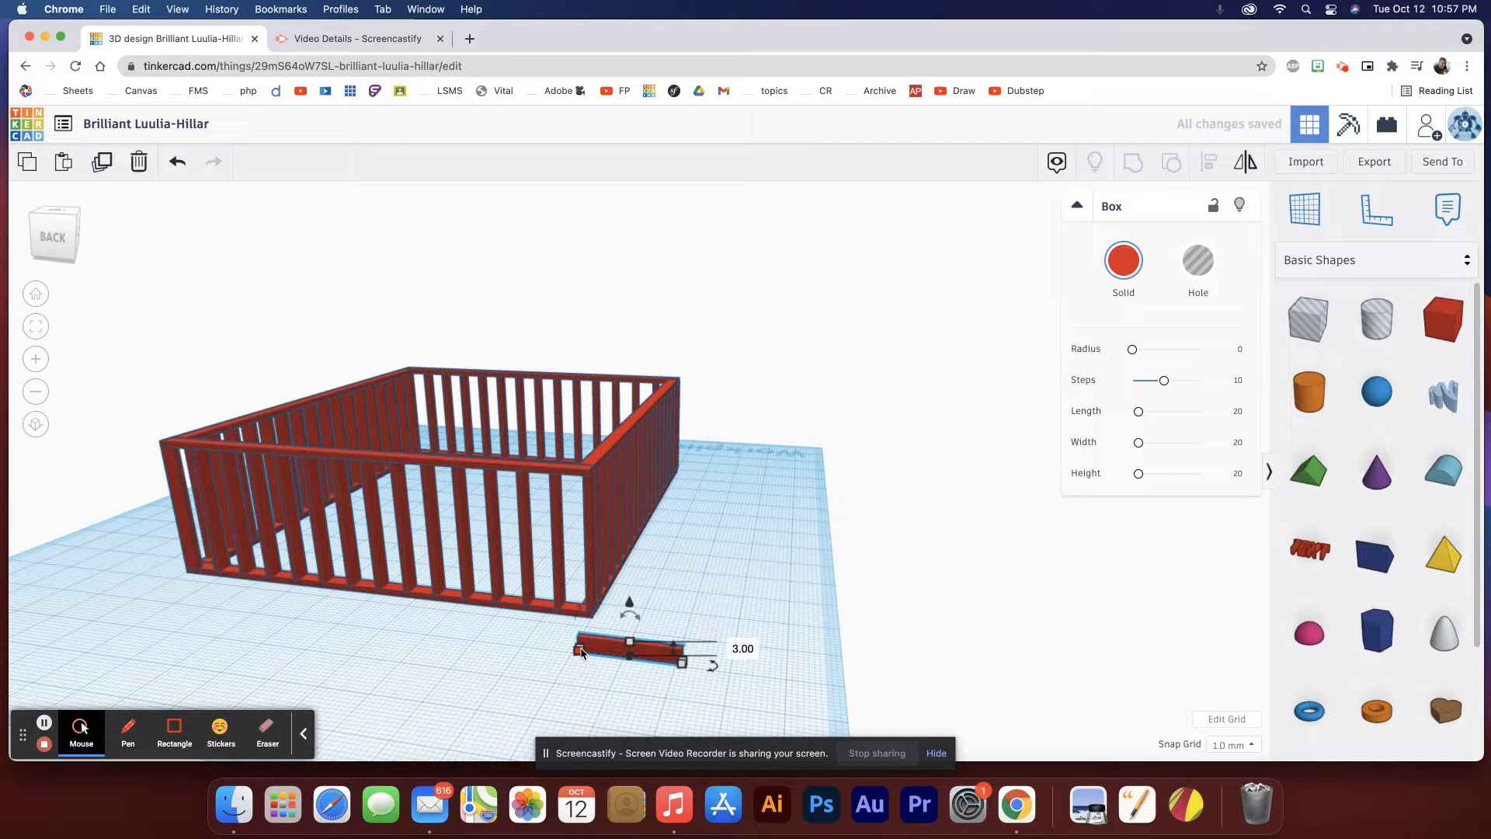
pyautogui.click(598, 729)
pyautogui.write('60')
pyautogui.press('Return')
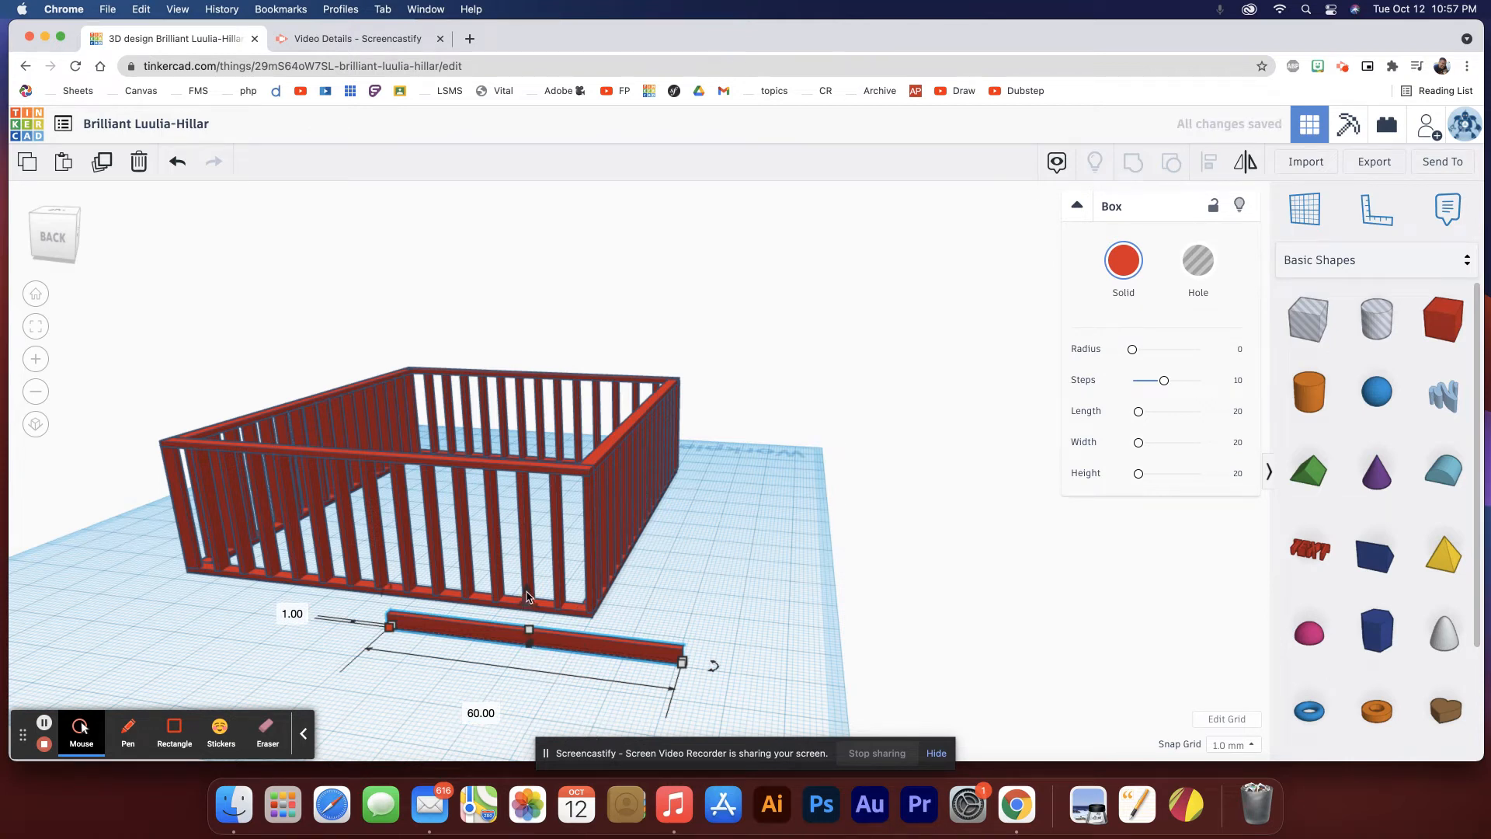
# Lift the 60 mm board off the ground to above the height of the enclosure's upper rails.
pyautogui.moveTo(527, 596); pyautogui.dragTo(531, 326)
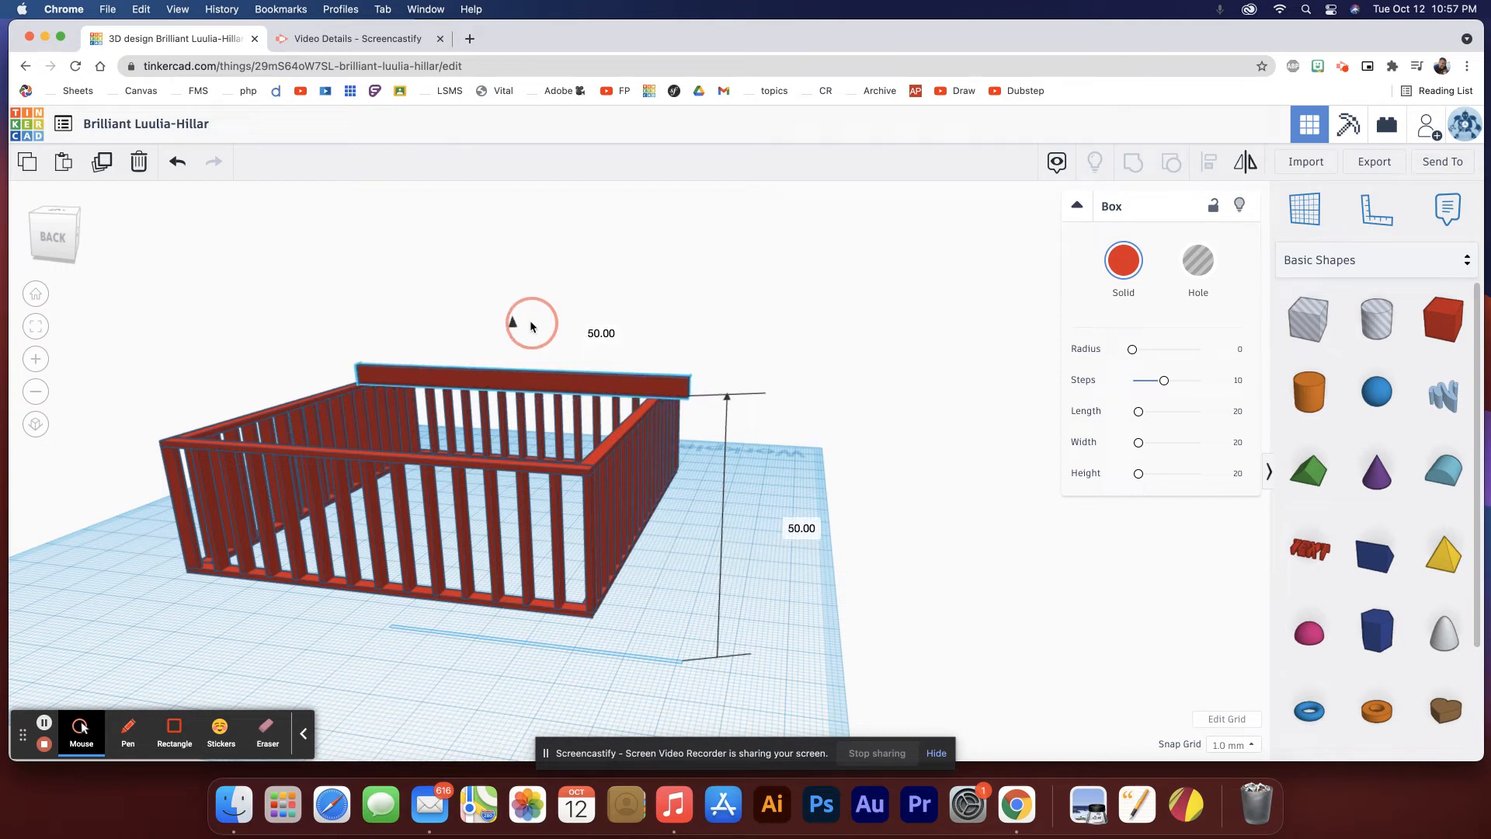
pyautogui.moveTo(531, 324); pyautogui.dragTo(533, 299)
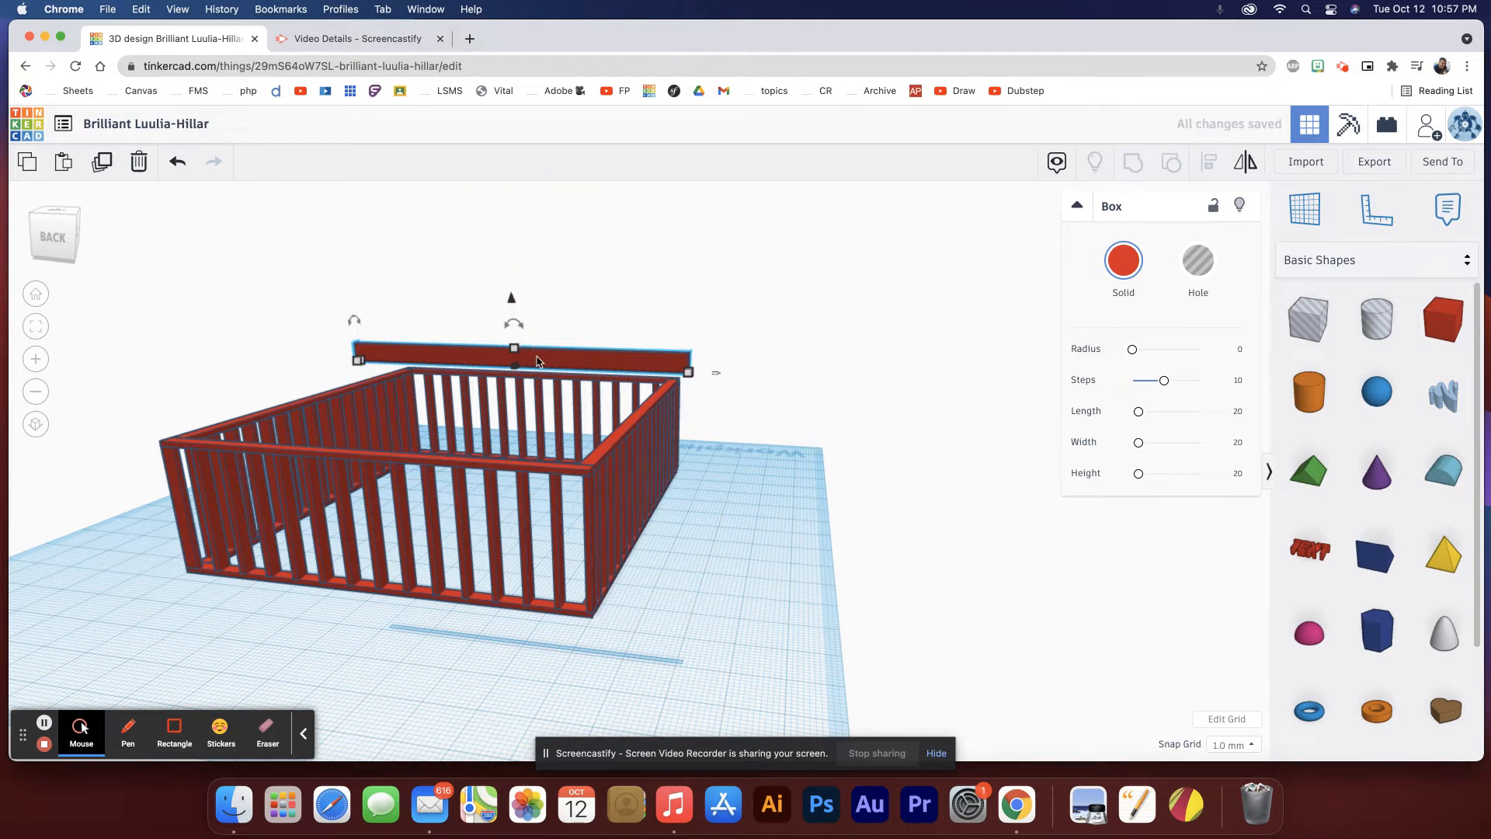
pyautogui.moveTo(535, 367); pyautogui.dragTo(499, 386, button='right')
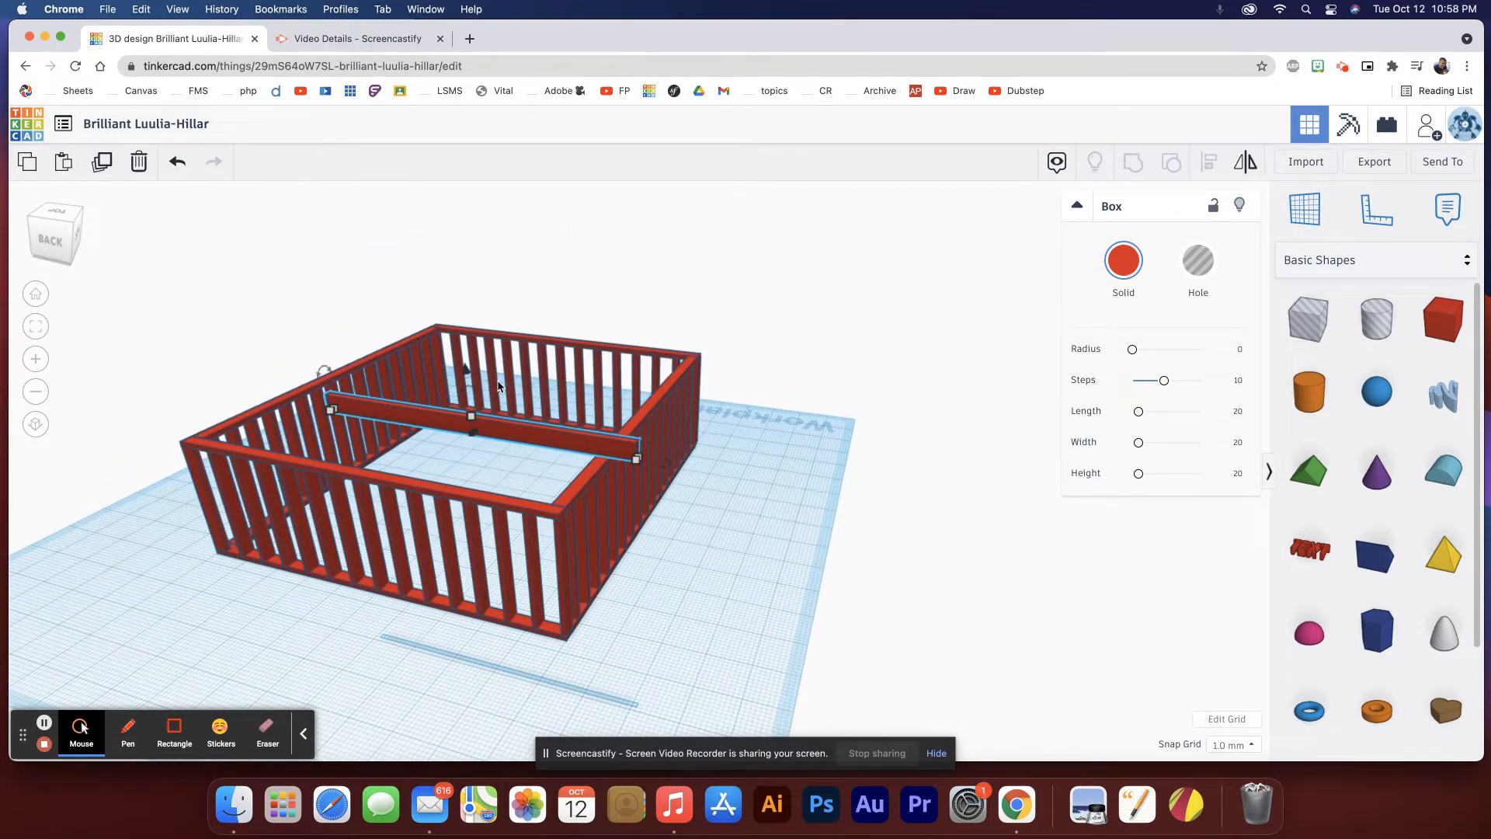
pyautogui.scroll(-5, 498, 386)
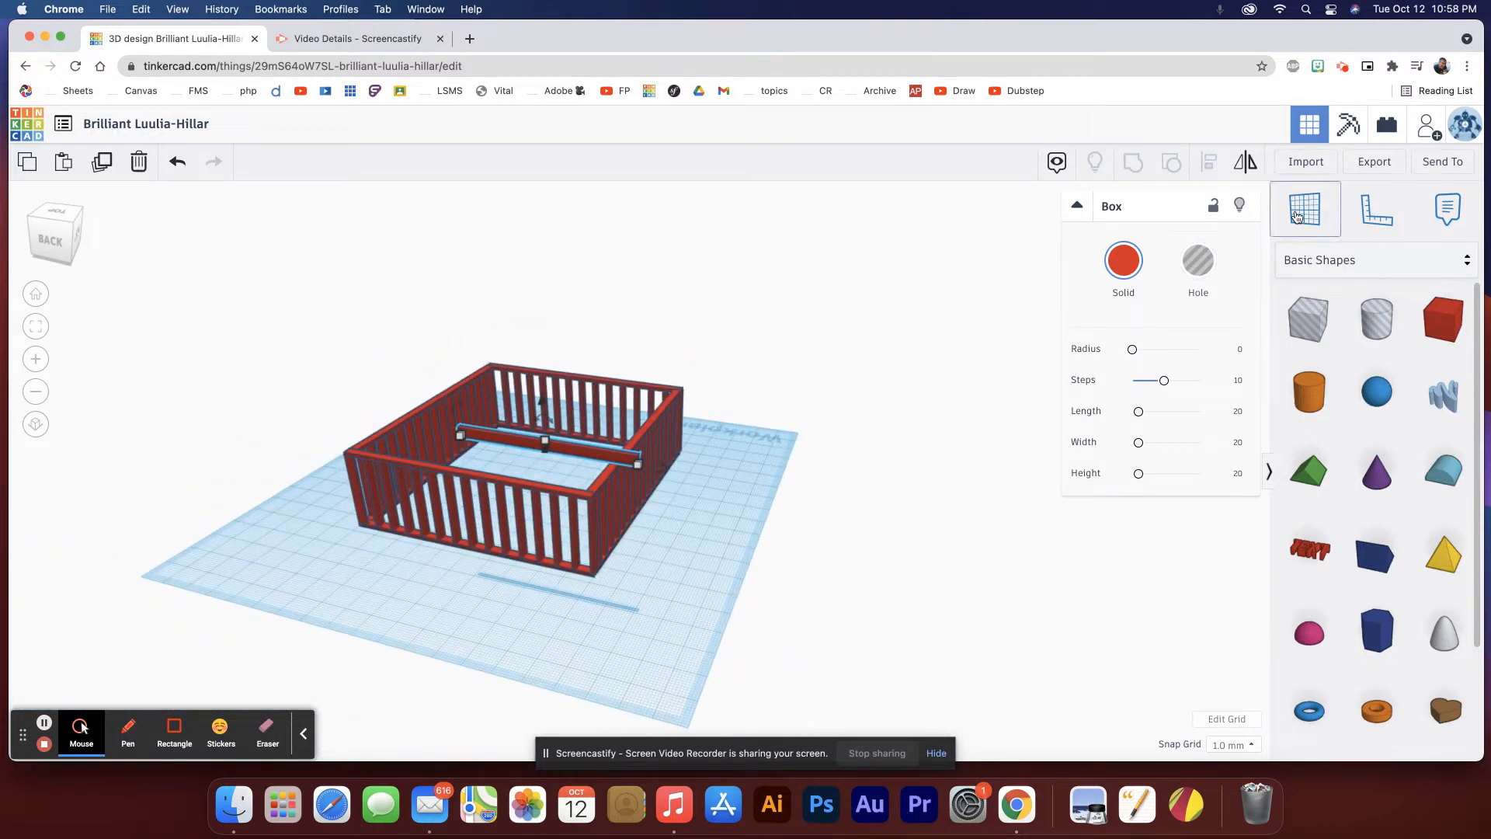
# Place a new workplane on the top face of the enclosure's back upper rail.
pyautogui.click(576, 498)
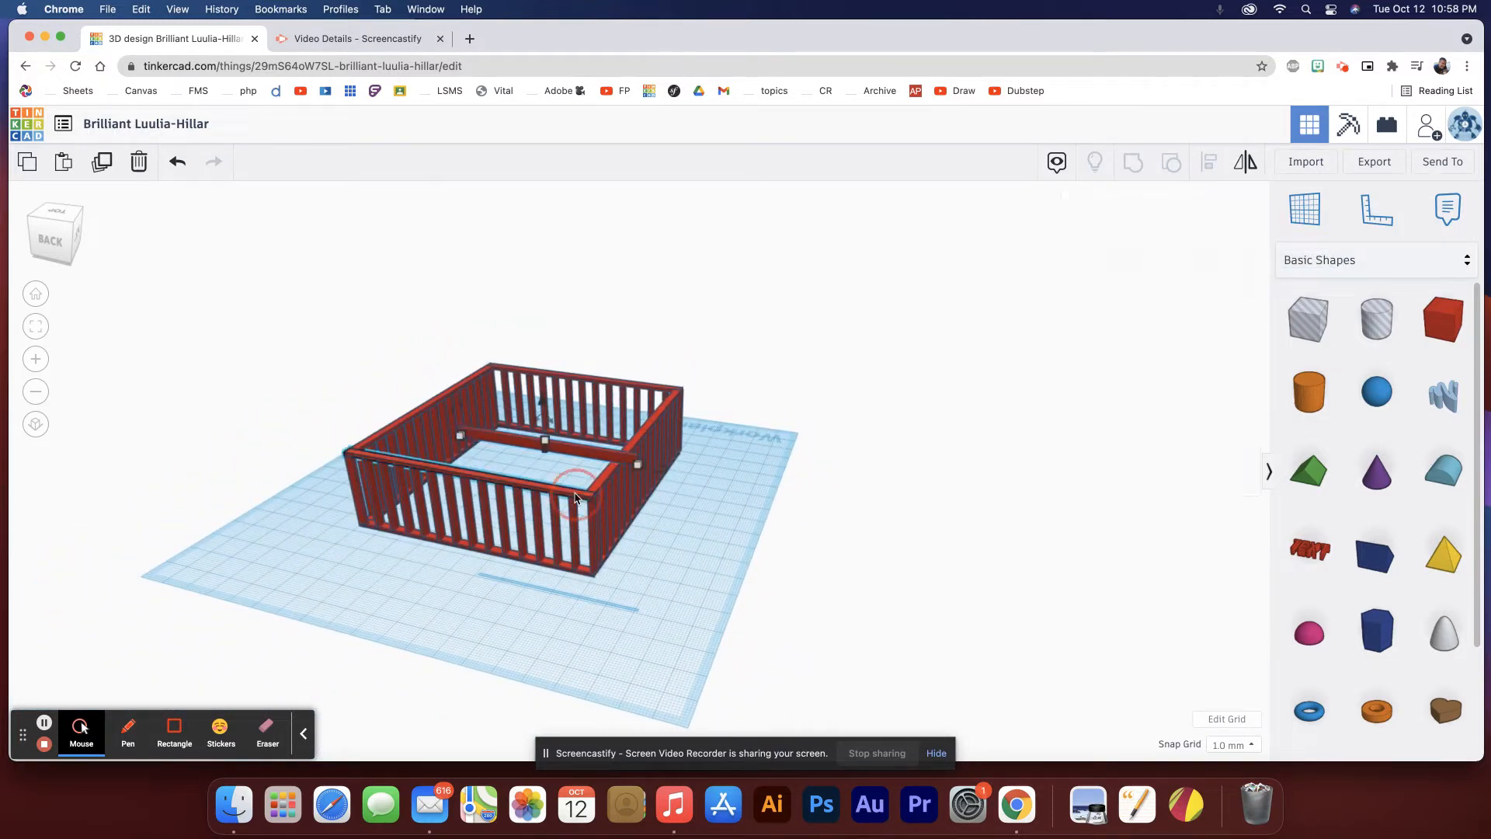
pyautogui.scroll(5, 579, 497)
pyautogui.click(1305, 209)
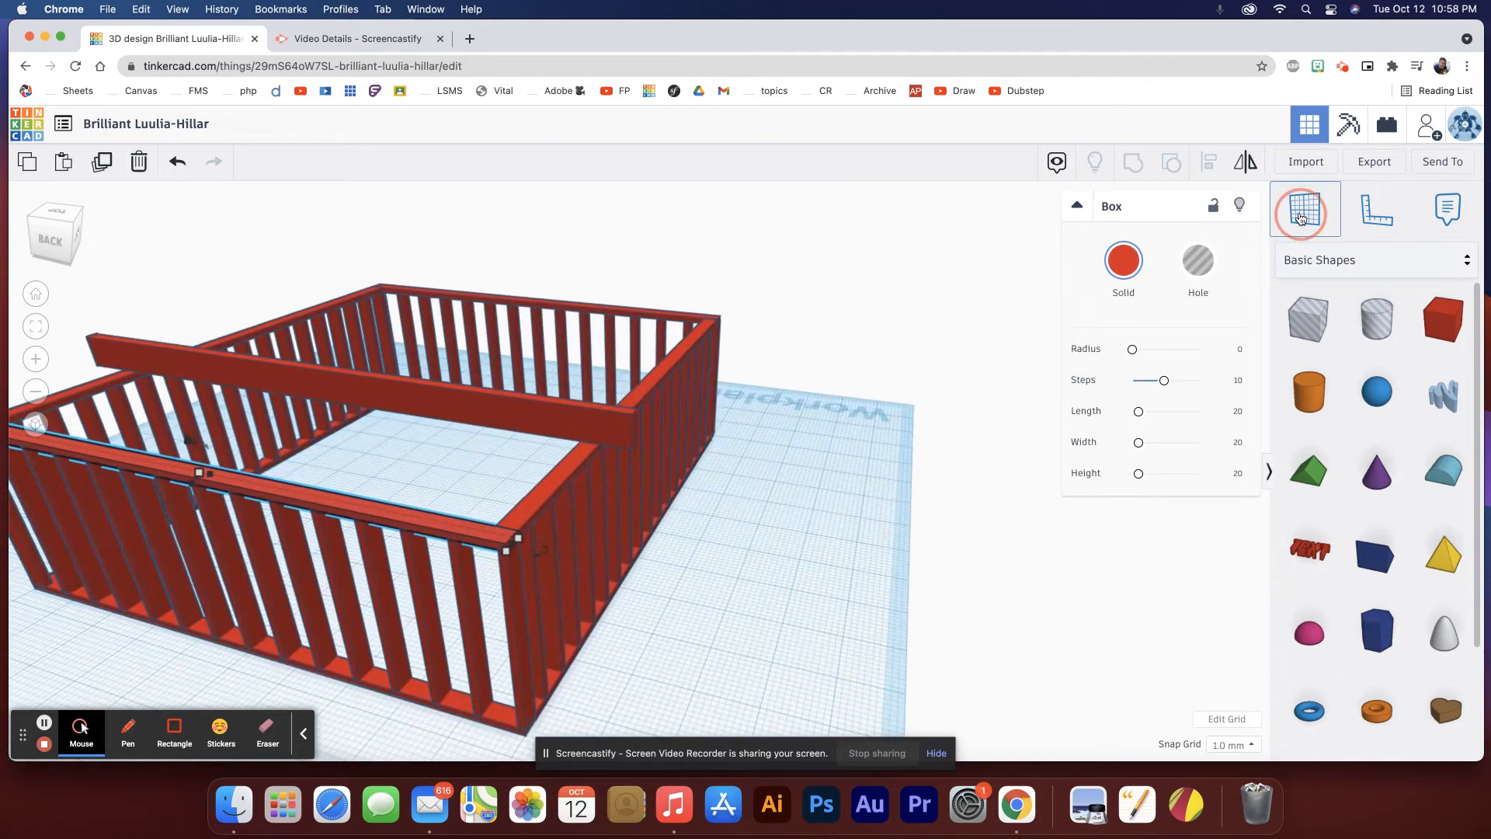
pyautogui.click(510, 525)
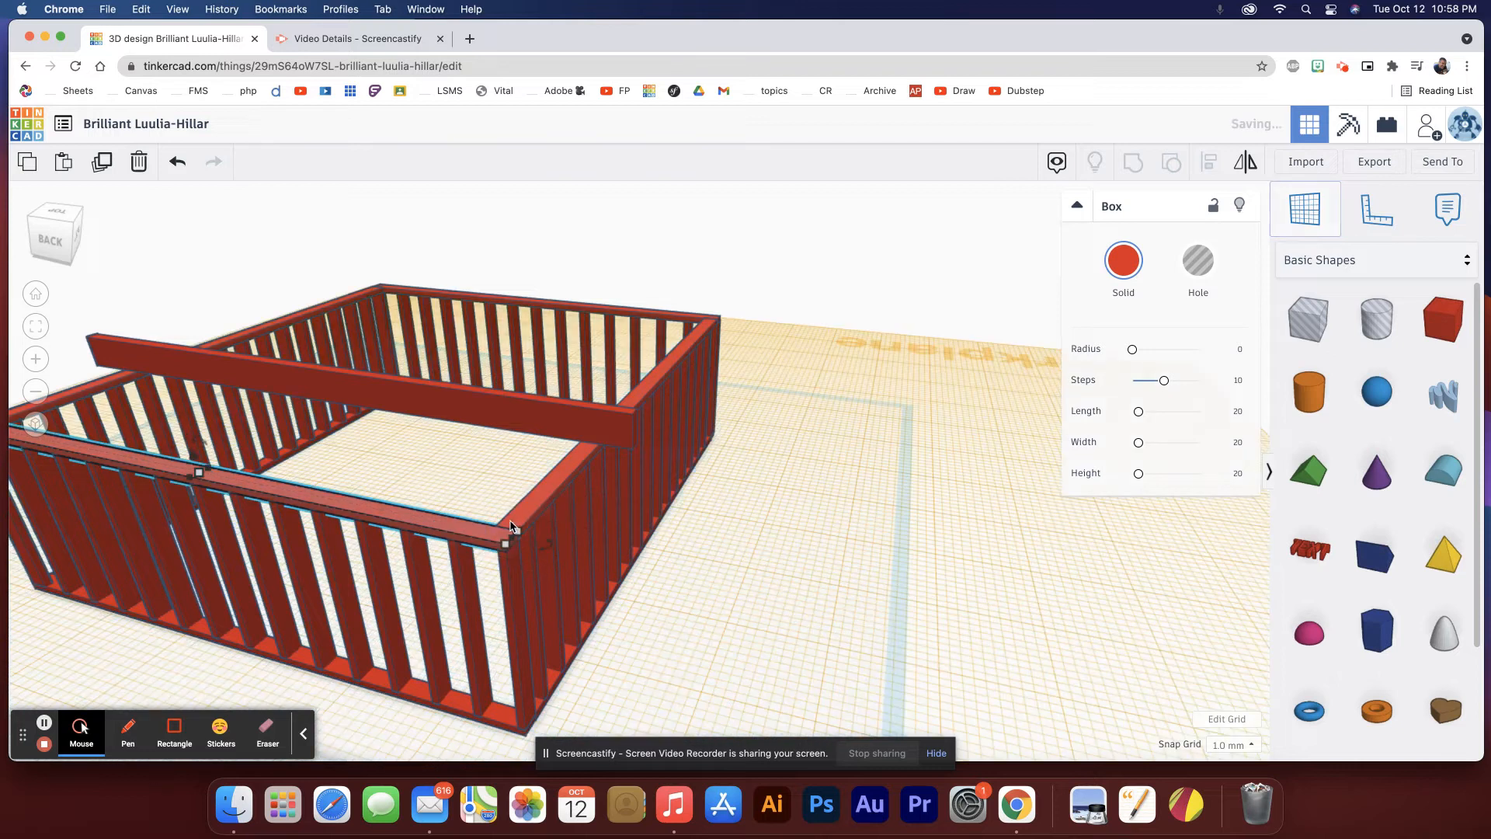
# Move the board over to the back rail, drop it onto the new workplane and slide it 9 mm along the rail.
pyautogui.moveTo(514, 423); pyautogui.dragTo(584, 331)
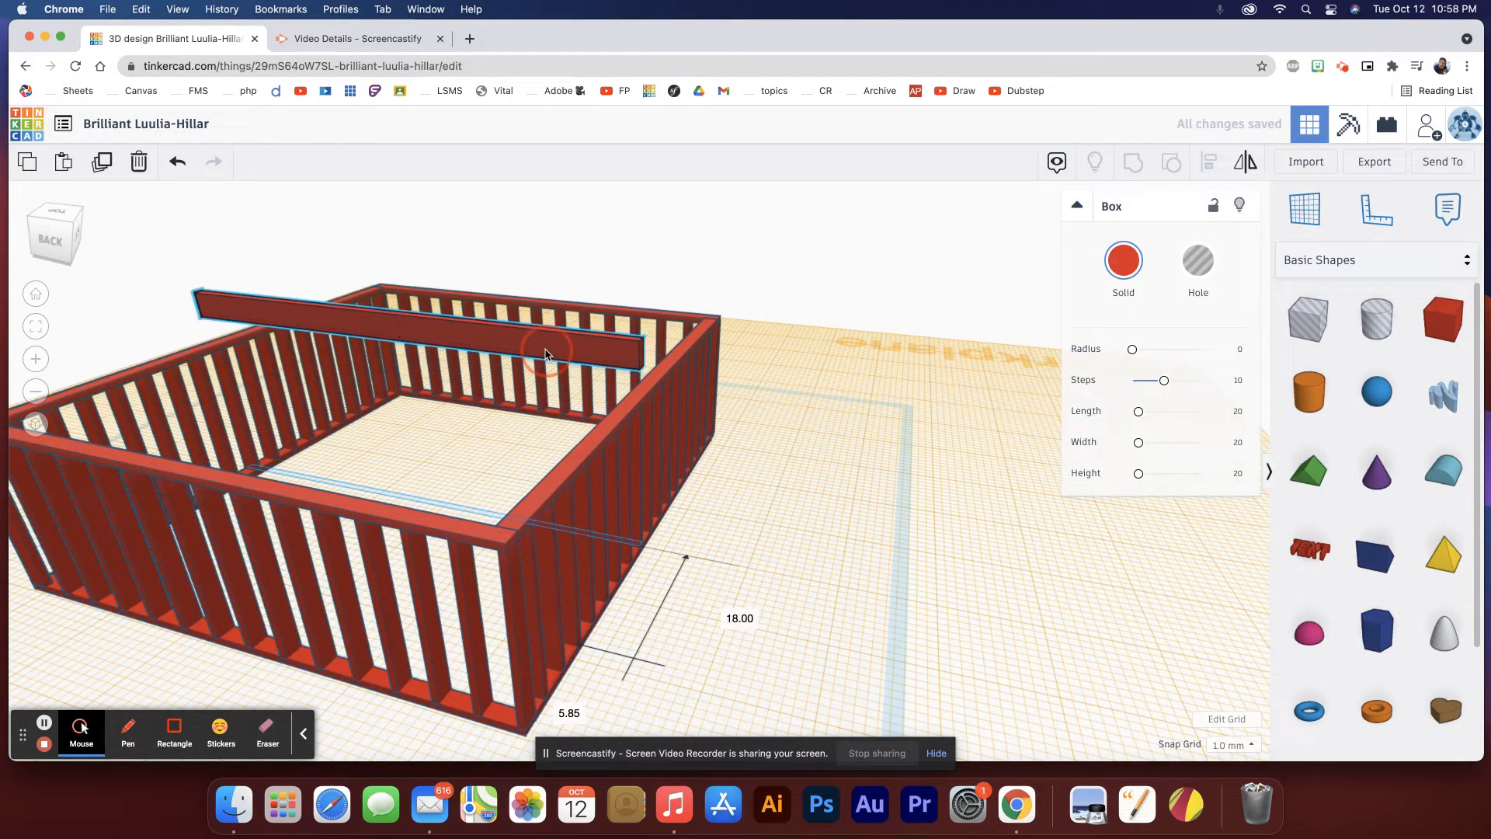
pyautogui.hotkey('ctrl', 'z')
pyautogui.moveTo(511, 455)
pyautogui.mouseDown(button='right')
pyautogui.moveTo(588, 444)
pyautogui.moveTo(520, 441)
pyautogui.mouseUp(button='right')
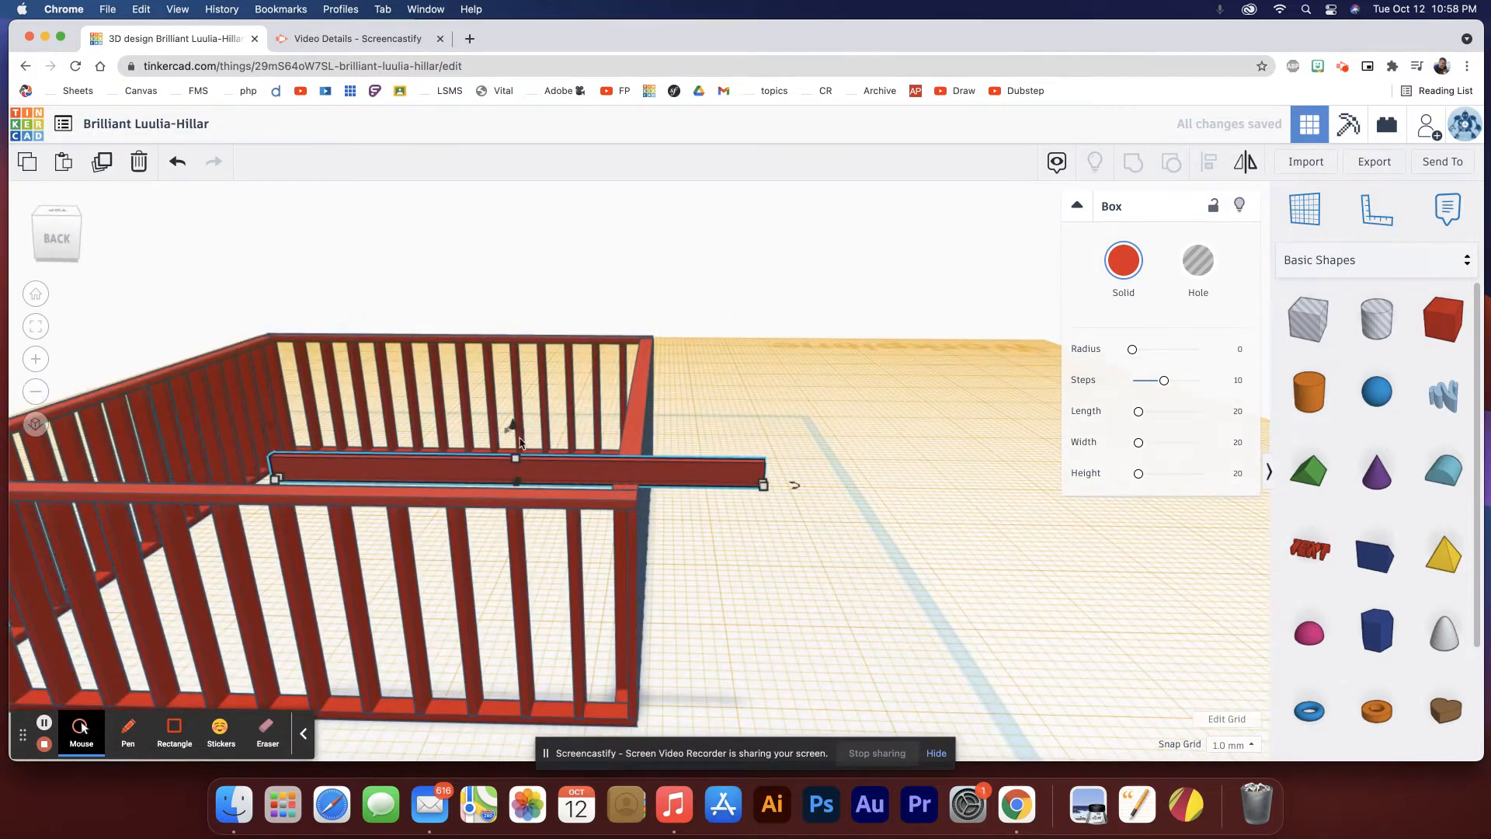
pyautogui.moveTo(506, 433); pyautogui.dragTo(506, 432)
pyautogui.moveTo(569, 471); pyautogui.dragTo(490, 466)
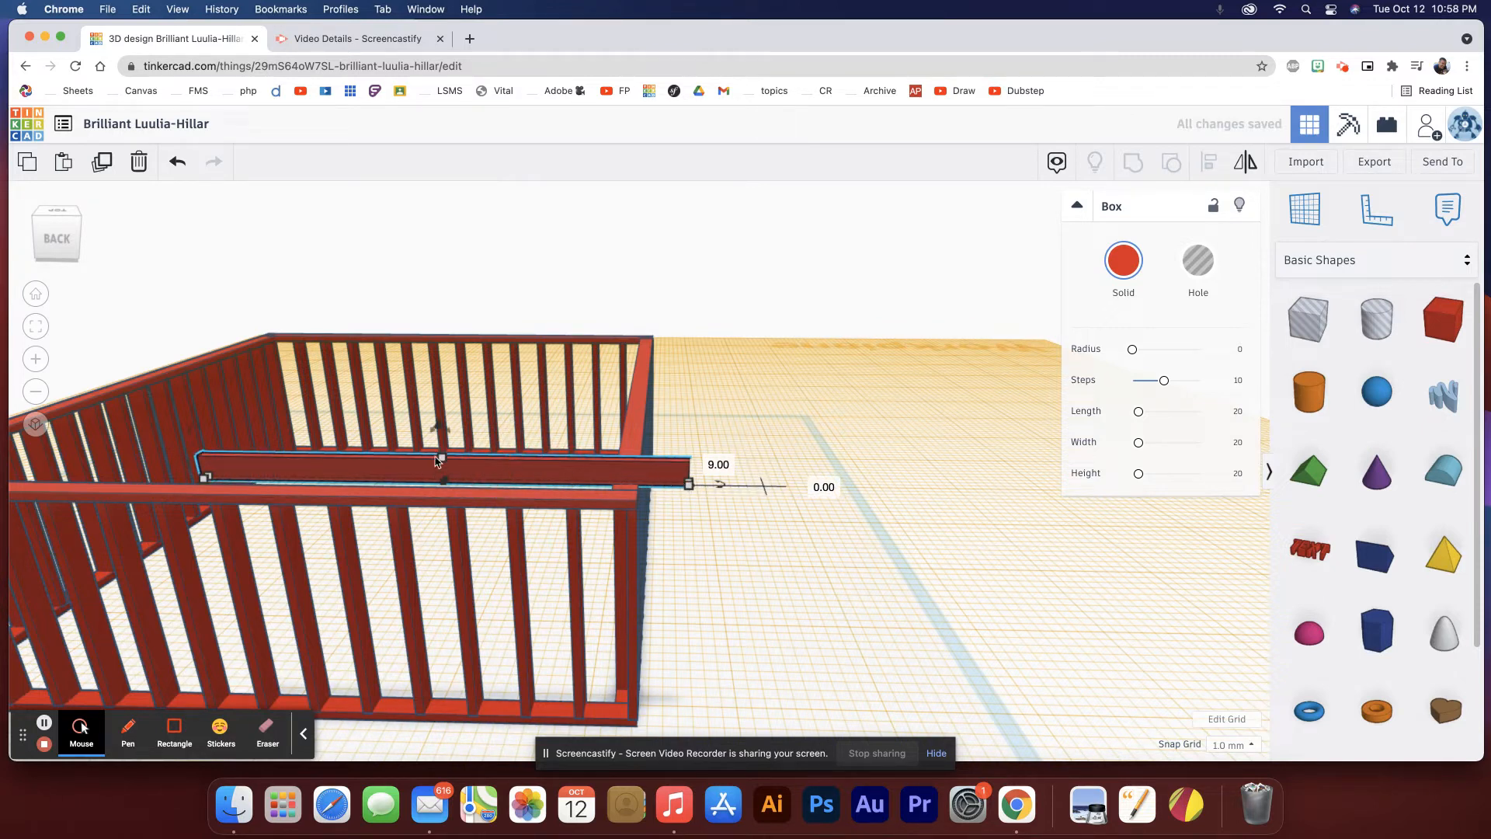
# Tilt the board so it slopes down toward the back corner, and raise it 10.37 mm so its lower end meets the rail.
pyautogui.moveTo(444, 438)
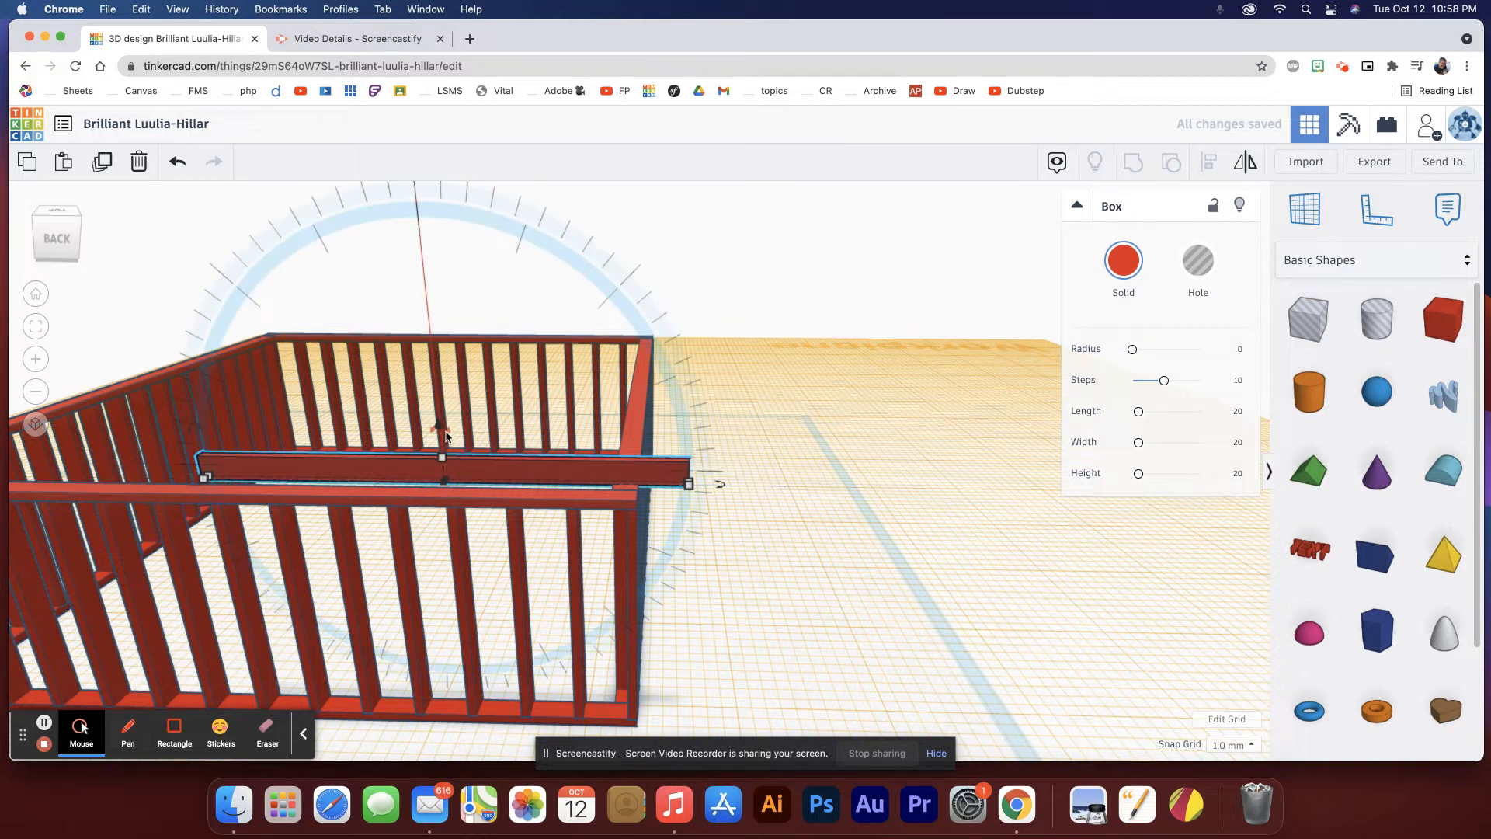
pyautogui.moveTo(447, 437); pyautogui.dragTo(474, 438)
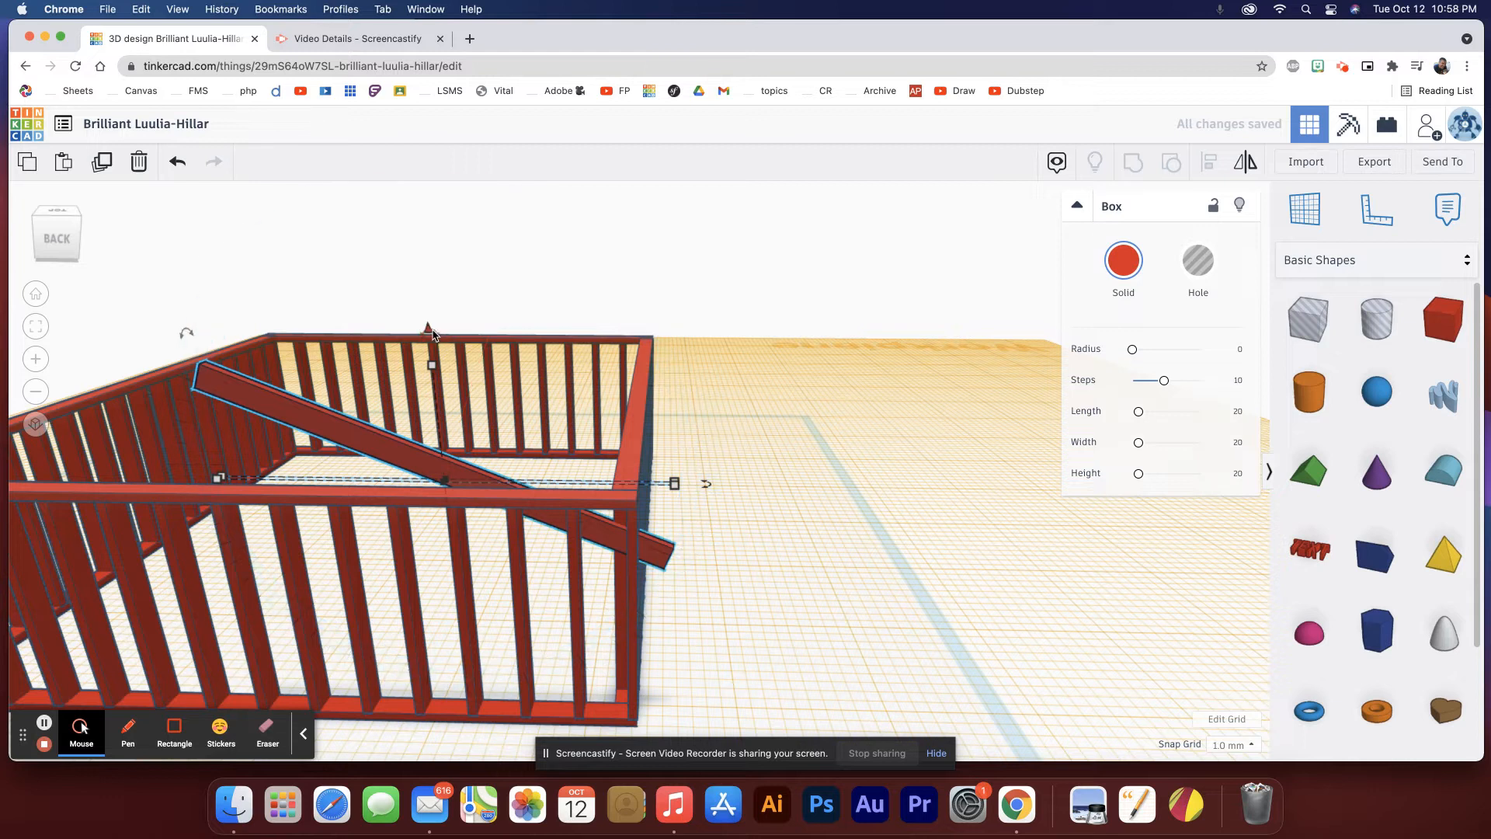
pyautogui.moveTo(432, 332); pyautogui.dragTo(433, 233)
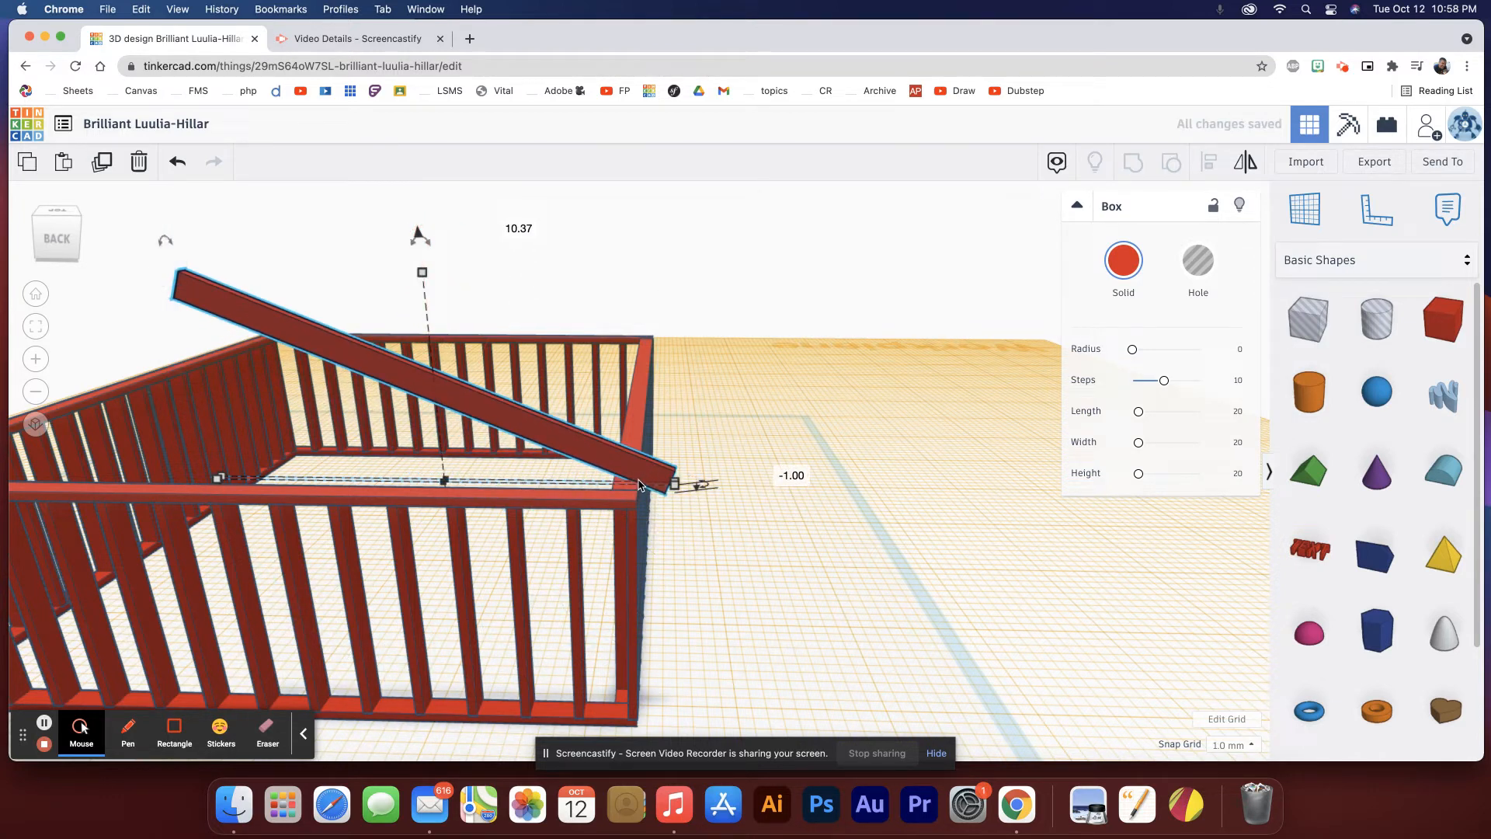
# Duplicate the sloped board and shift the copy inward from the back rail, parallel to the first.
pyautogui.moveTo(640, 486); pyautogui.dragTo(427, 528, button='right')
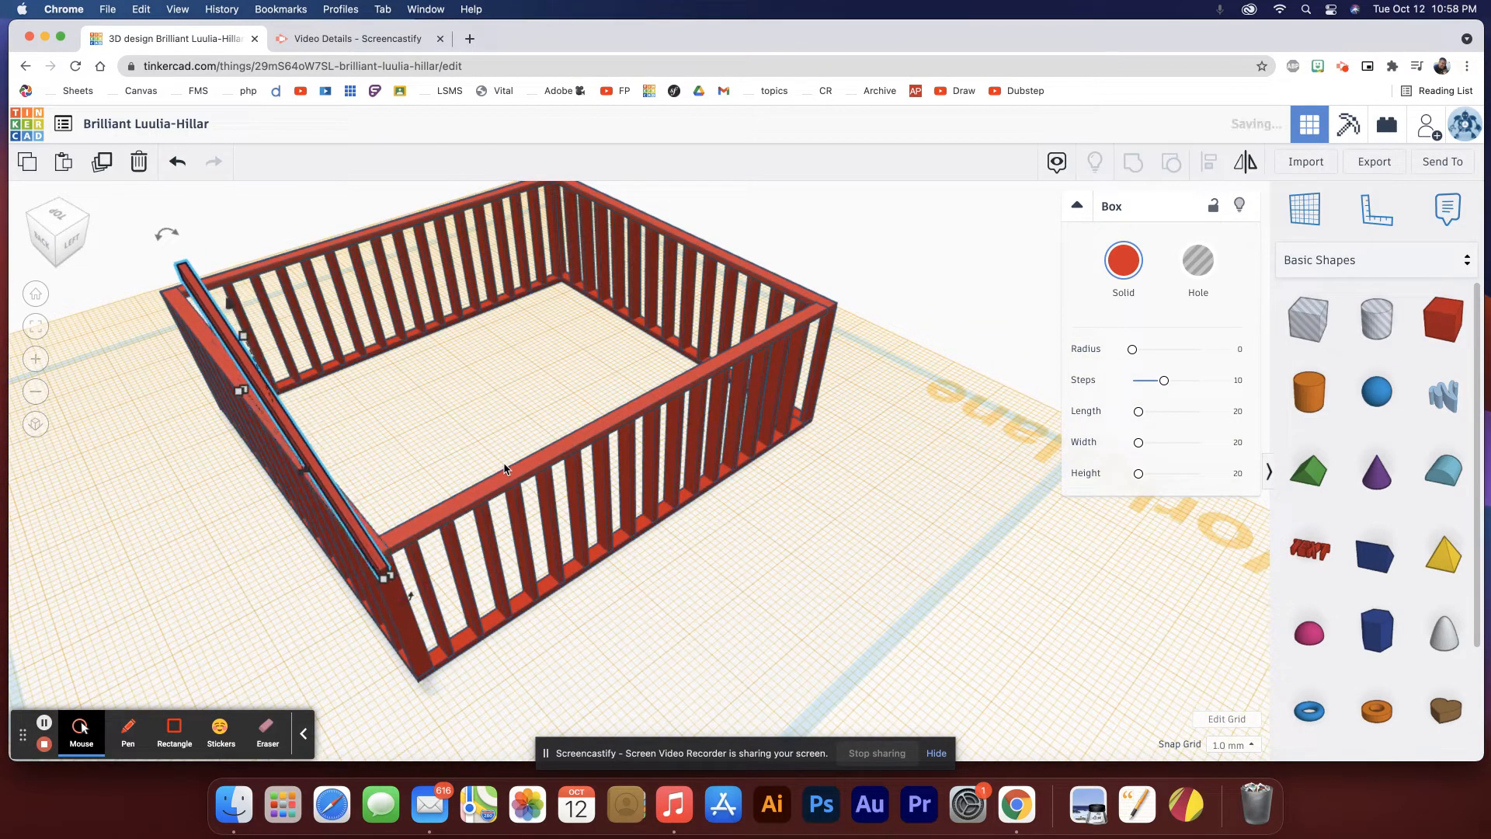
pyautogui.moveTo(487, 465); pyautogui.dragTo(832, 516, button='right')
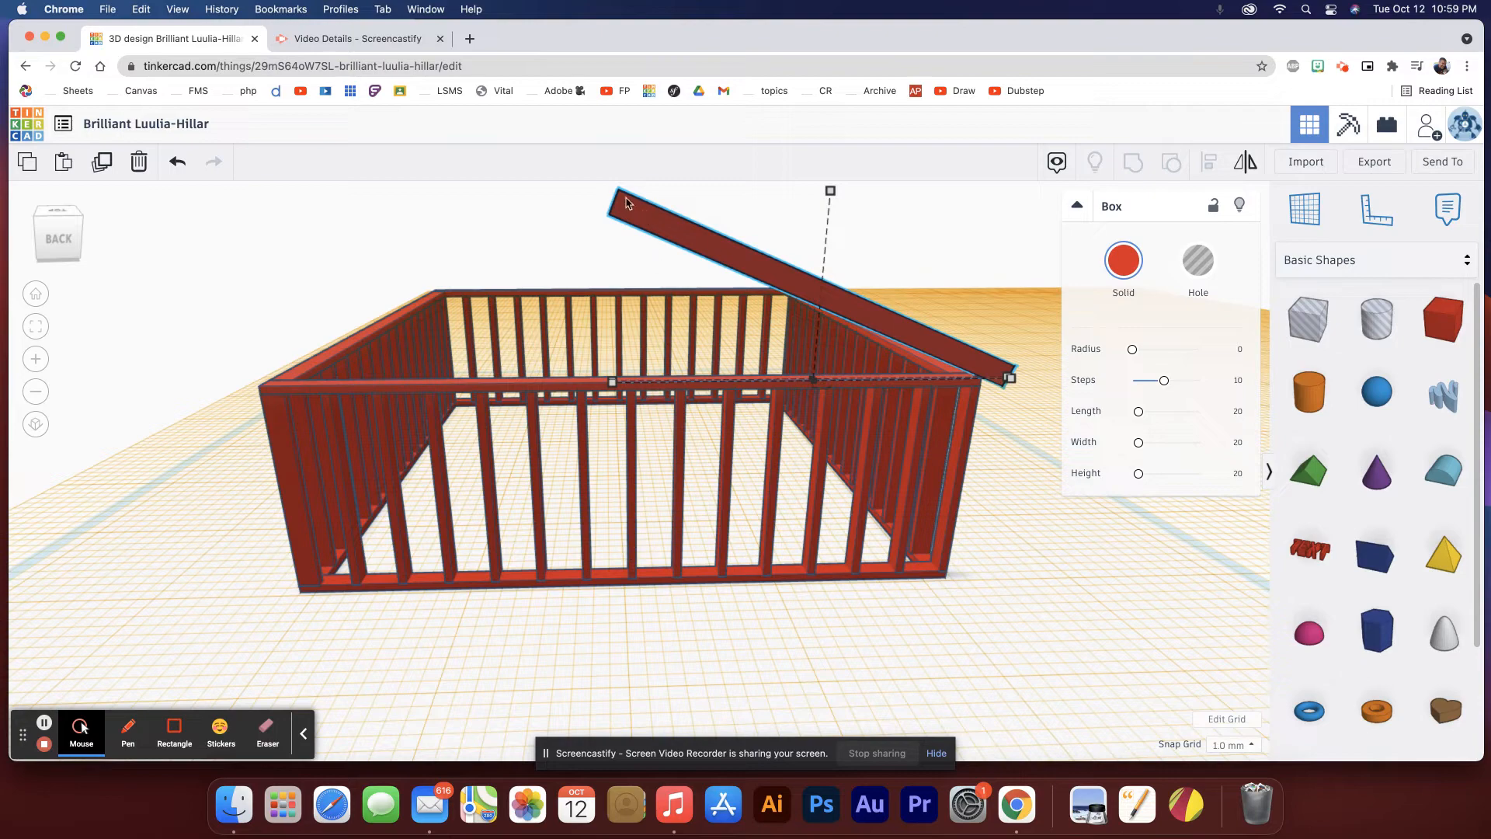
pyautogui.moveTo(832, 287); pyautogui.dragTo(498, 412, button='right')
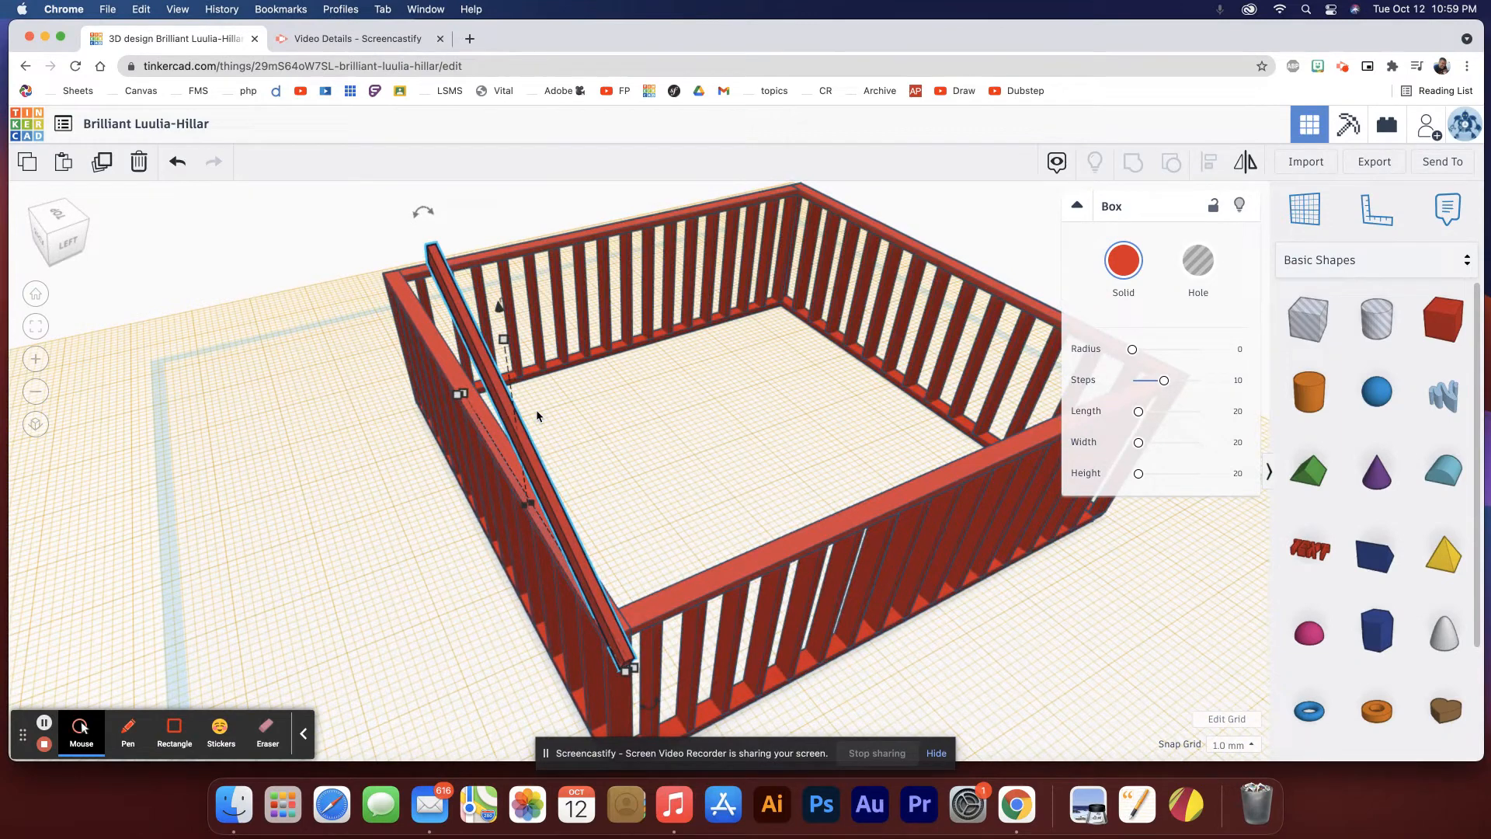
pyautogui.press('super+d')
pyautogui.press('Right')
pyautogui.press('Right')
pyautogui.press('Right')
pyautogui.press('Right')
pyautogui.press('Right')
pyautogui.press('Right')
pyautogui.press('Right')
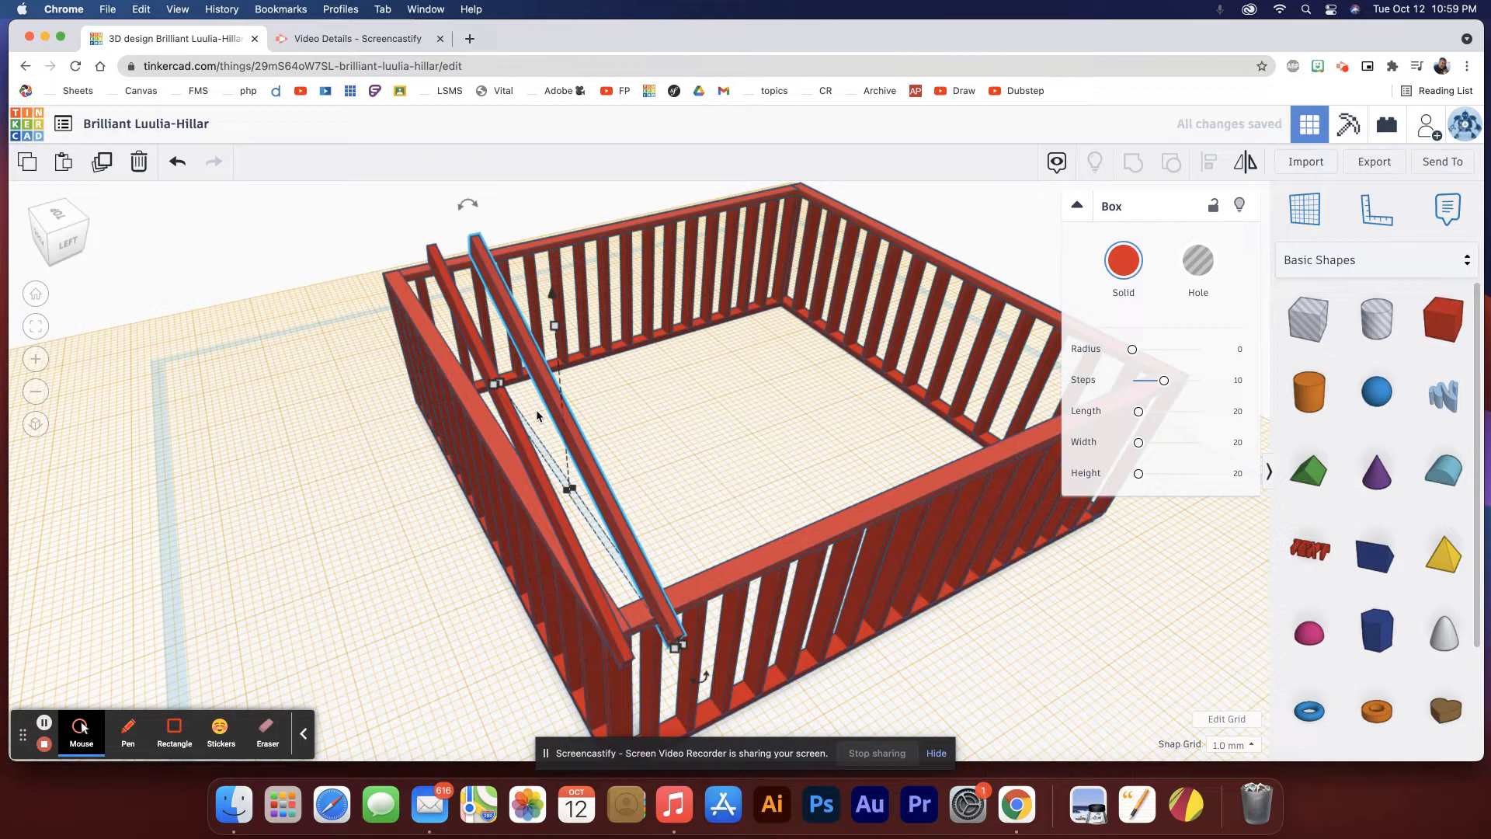
# Repeat the board's duplication at the same spacing along the side rails until the row of rafters extends past the far end rail.
pyautogui.press('super+d')
pyautogui.press('super+d')
pyautogui.press('super+d')
pyautogui.press('super+d')
pyautogui.press('super+d')
pyautogui.press('super+d')
pyautogui.press('super+d')
pyautogui.press('super+d')
pyautogui.press('super+d')
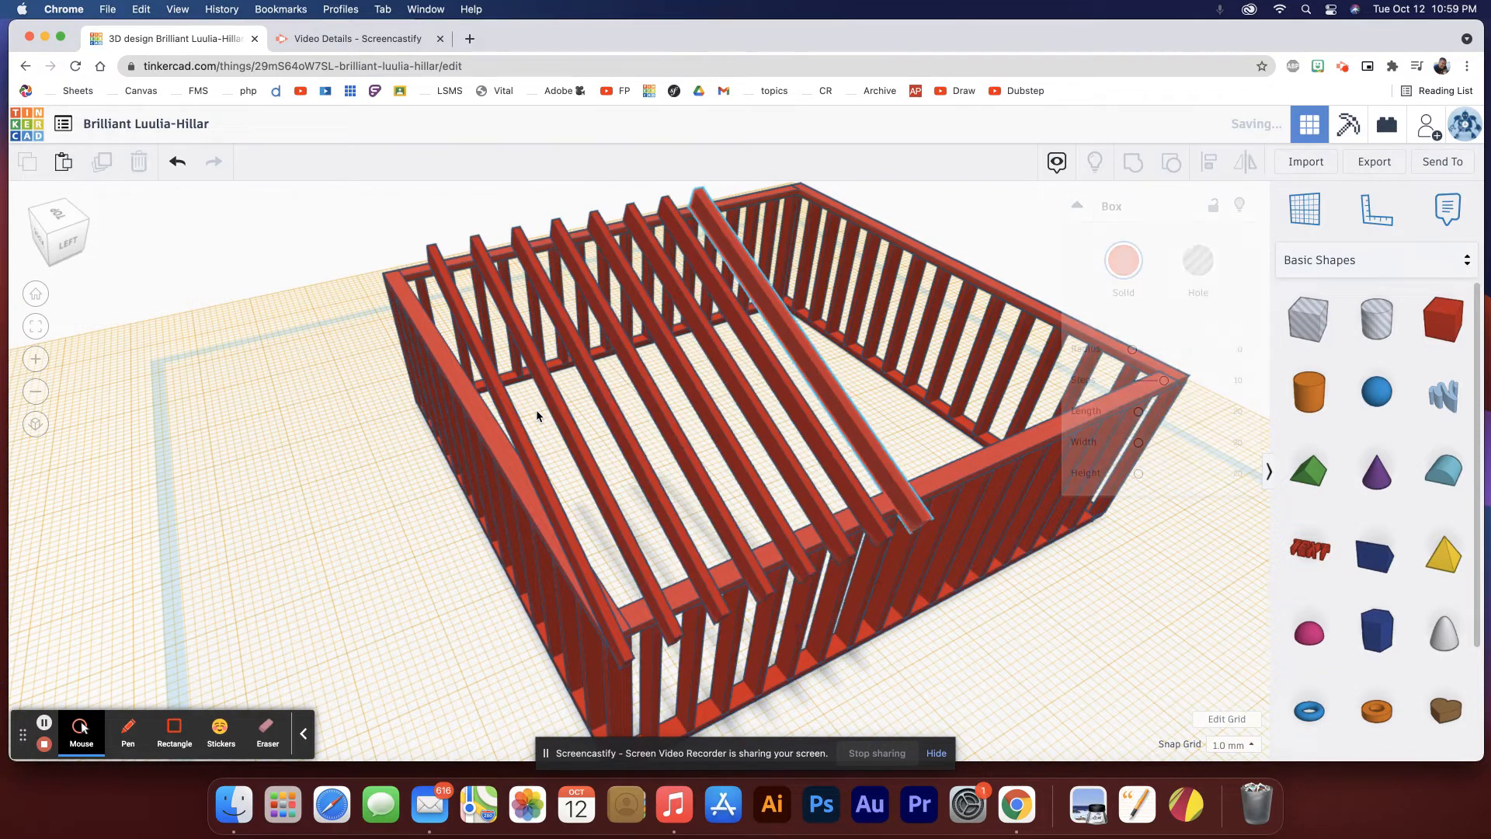
pyautogui.press('super+d')
pyautogui.press('super+d')
pyautogui.press('super+d')
pyautogui.press('super+d')
pyautogui.press('super+d')
pyautogui.press('super+d')
pyautogui.press('super+d')
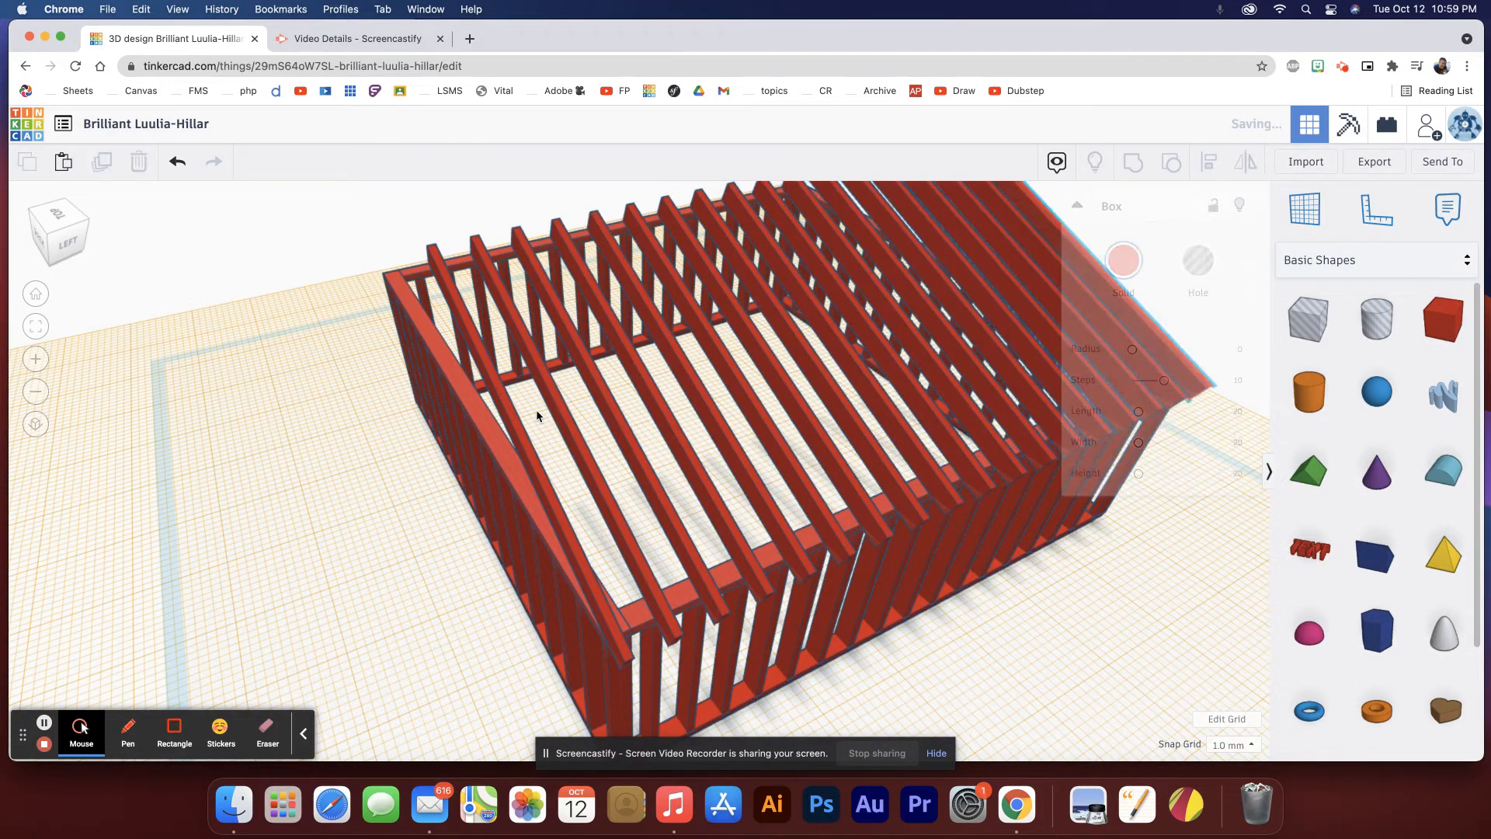
pyautogui.moveTo(833, 369); pyautogui.dragTo(489, 258, button='right')
pyautogui.moveTo(747, 462); pyautogui.dragTo(892, 511, button='right')
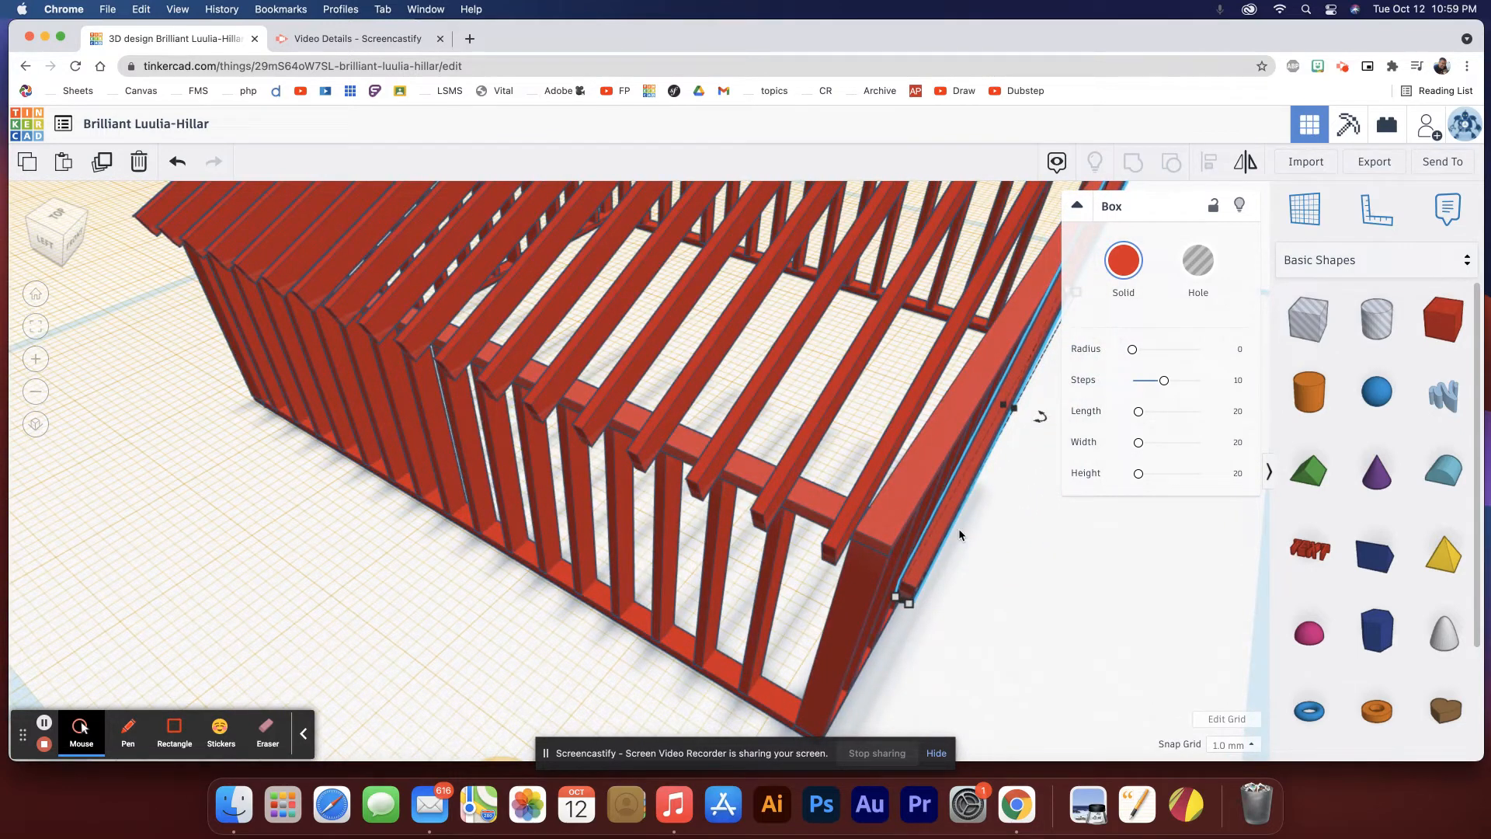
pyautogui.press('super+d')
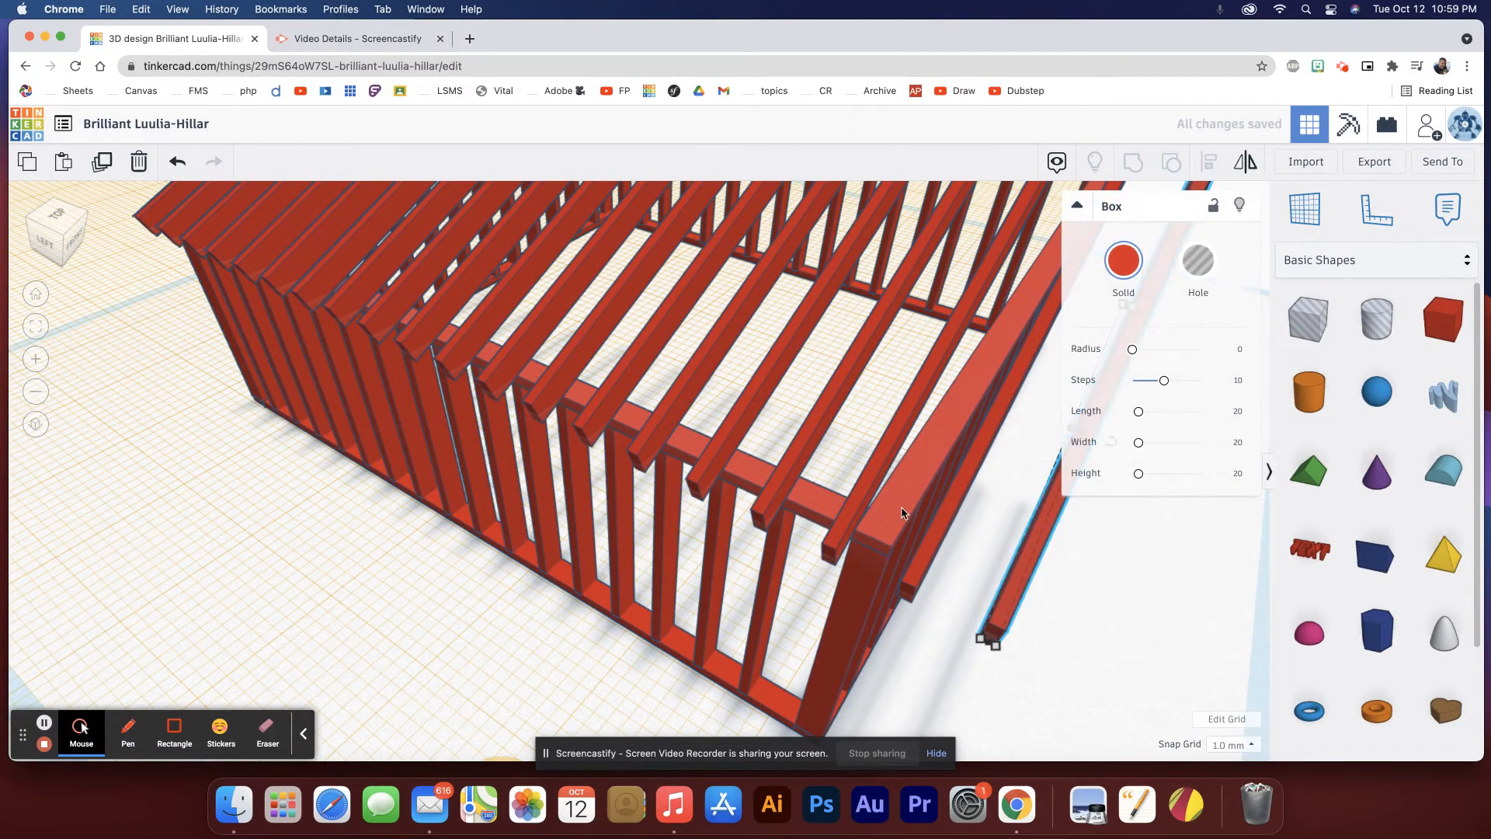
# Duplicate the first rafter at the back rail and move the copy outward so it overhangs that end of the frame.
pyautogui.moveTo(449, 317); pyautogui.dragTo(558, 397, button='right')
pyautogui.click(534, 399)
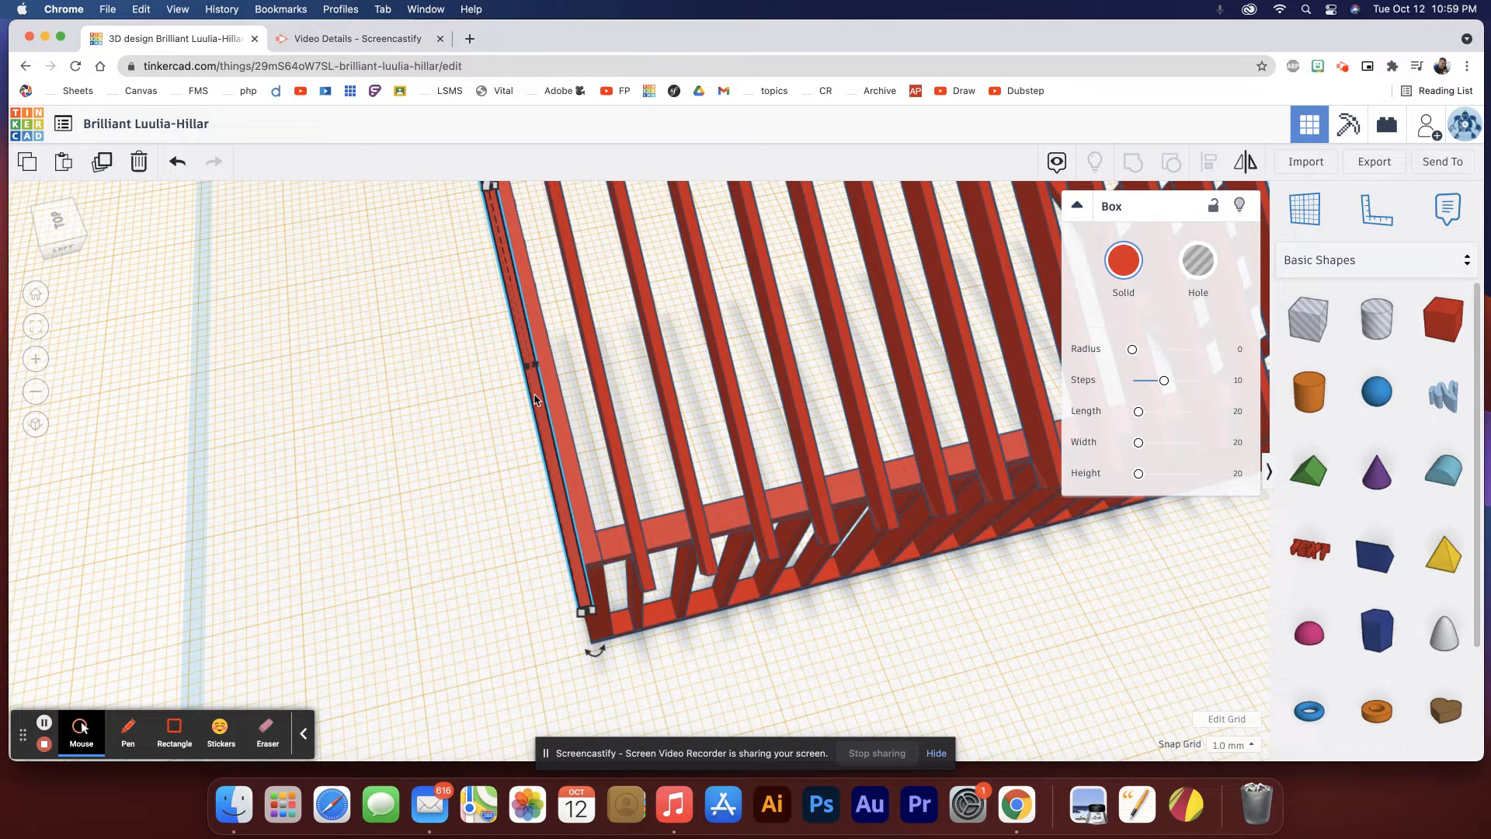
pyautogui.press('Left')
pyautogui.press('Left')
pyautogui.press('Left')
pyautogui.press('Left')
pyautogui.press('Left')
pyautogui.press('Left')
pyautogui.press('Left')
pyautogui.press('Left')
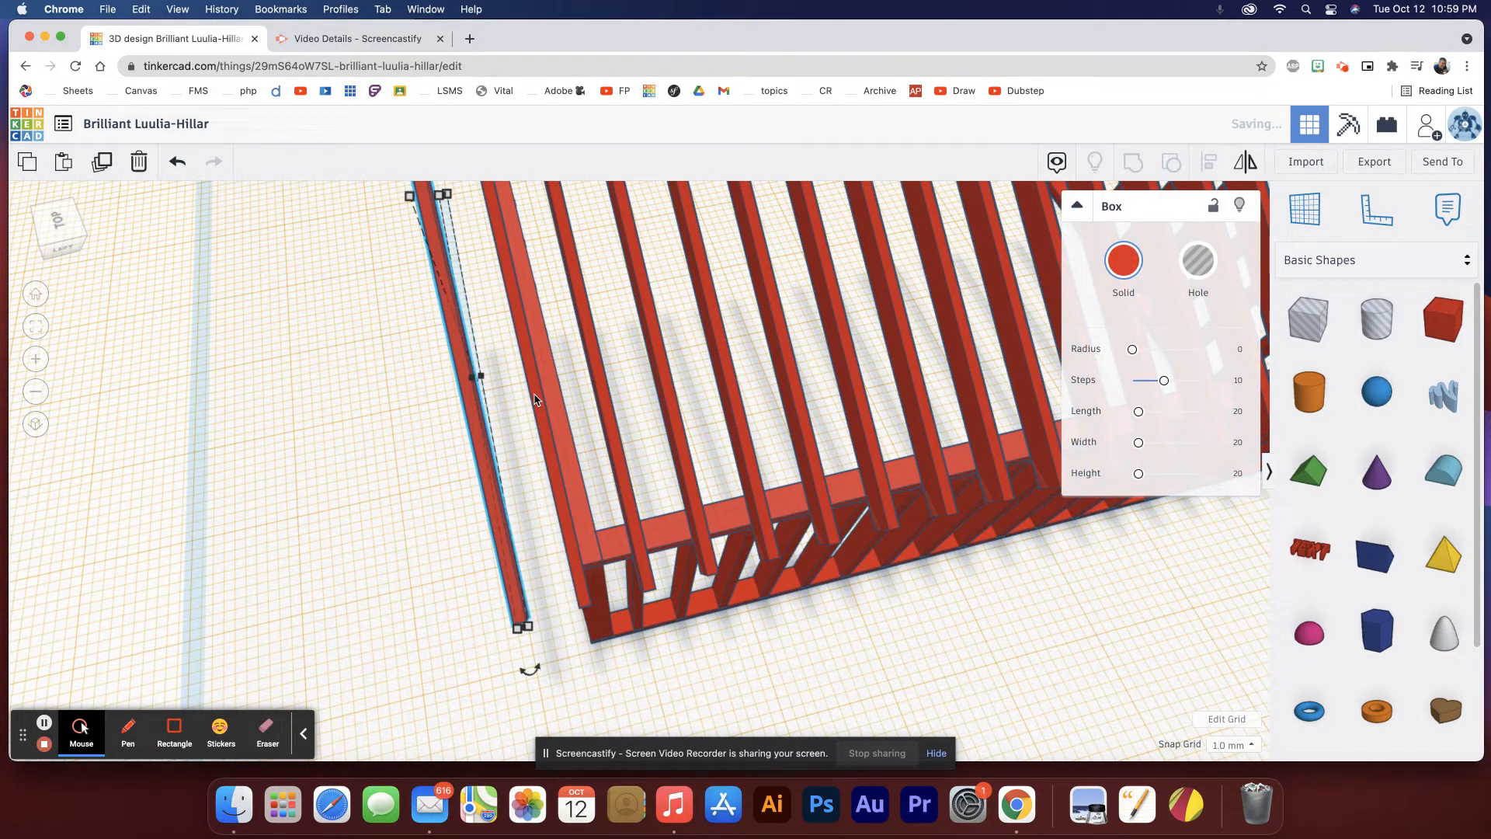
pyautogui.press('Left')
pyautogui.press('Left')
pyautogui.press('Left')
pyautogui.press('Left')
# Select all 22 rafters, duplicate them as a set, and shift the copy toward the opposite side wall.
pyautogui.moveTo(535, 399); pyautogui.dragTo(330, 482, button='right')
pyautogui.scroll(-5, 539, 475)
pyautogui.moveTo(419, 285); pyautogui.dragTo(953, 331)
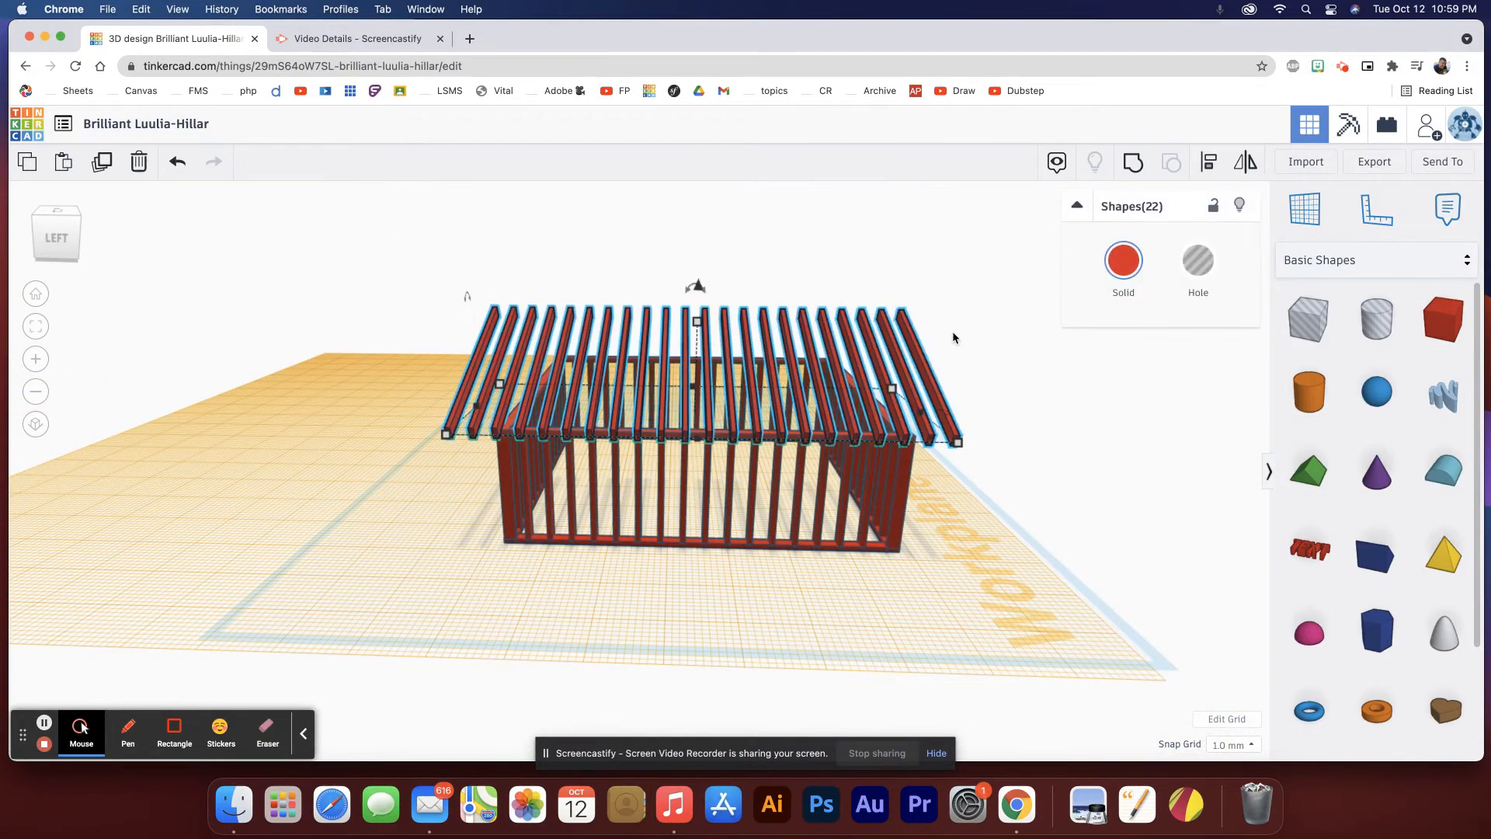
pyautogui.moveTo(529, 323); pyautogui.dragTo(850, 340, button='right')
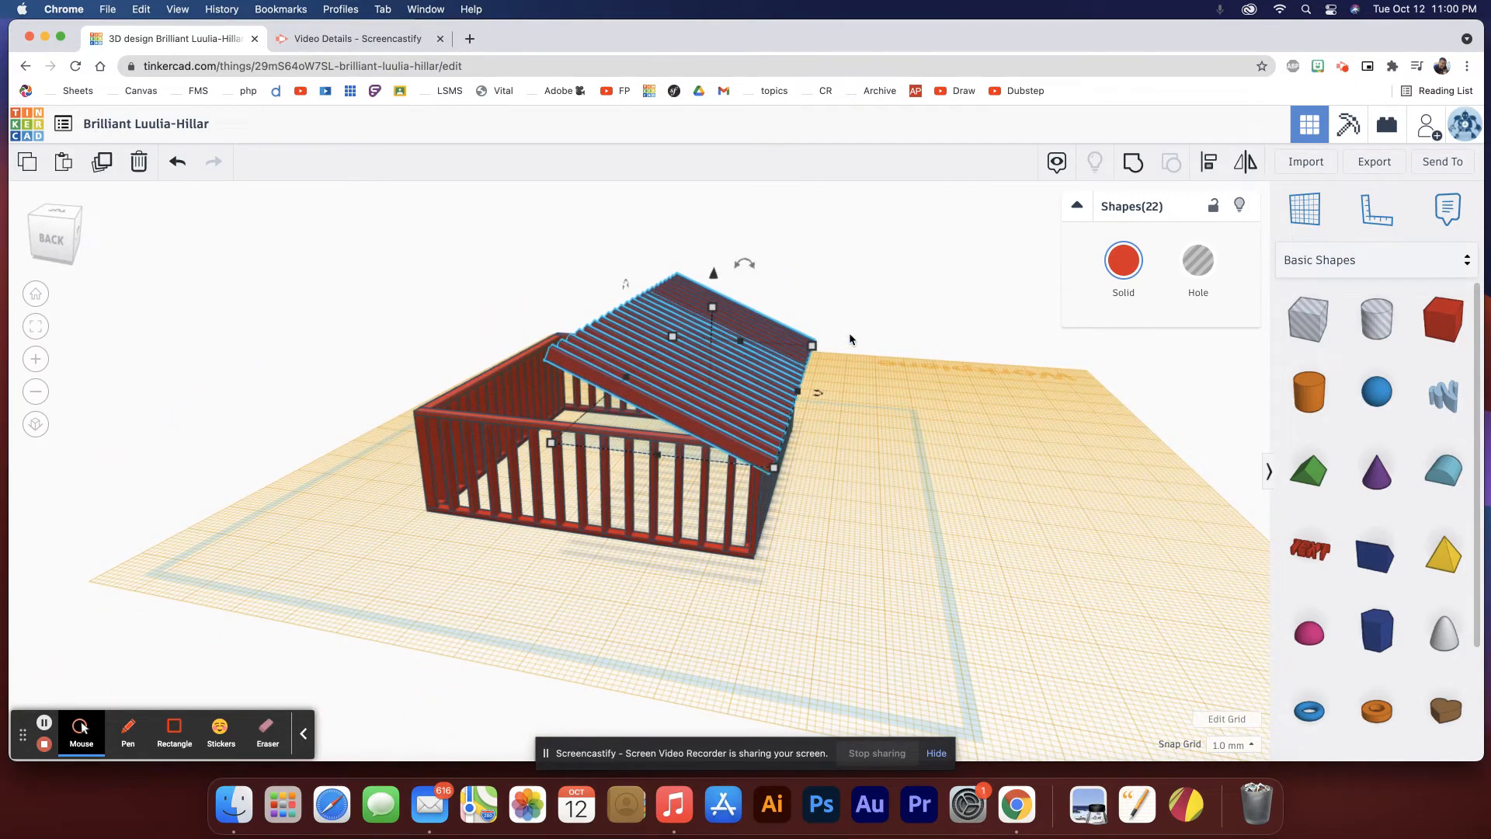
pyautogui.hotkey('ctrl', 'd')
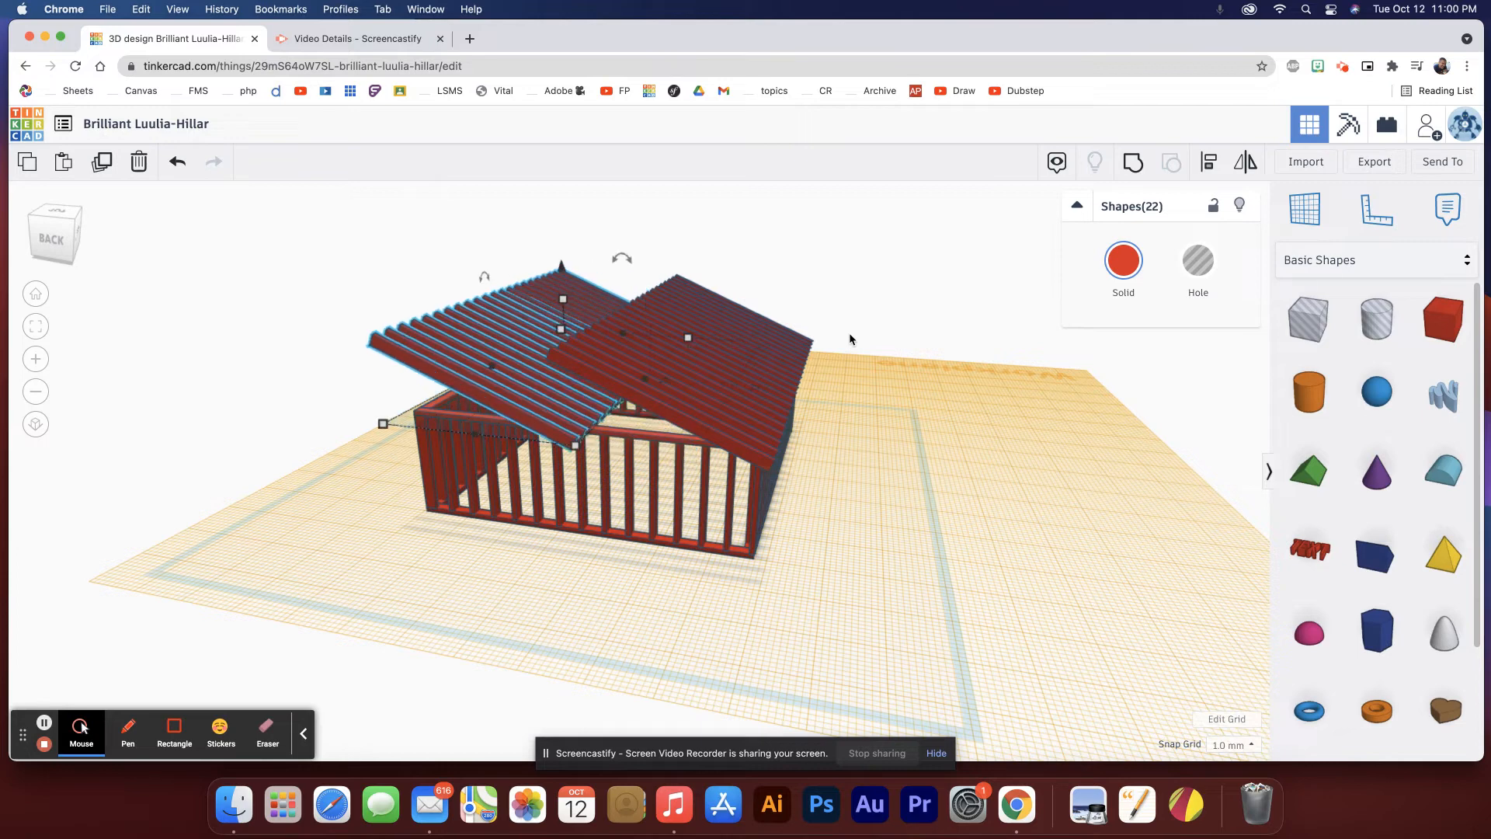
# Mirror the copied rafters across the frame's width so they slope down to the opposite wall and meet the first set at the ridge.
pyautogui.scroll(3, 709, 356)
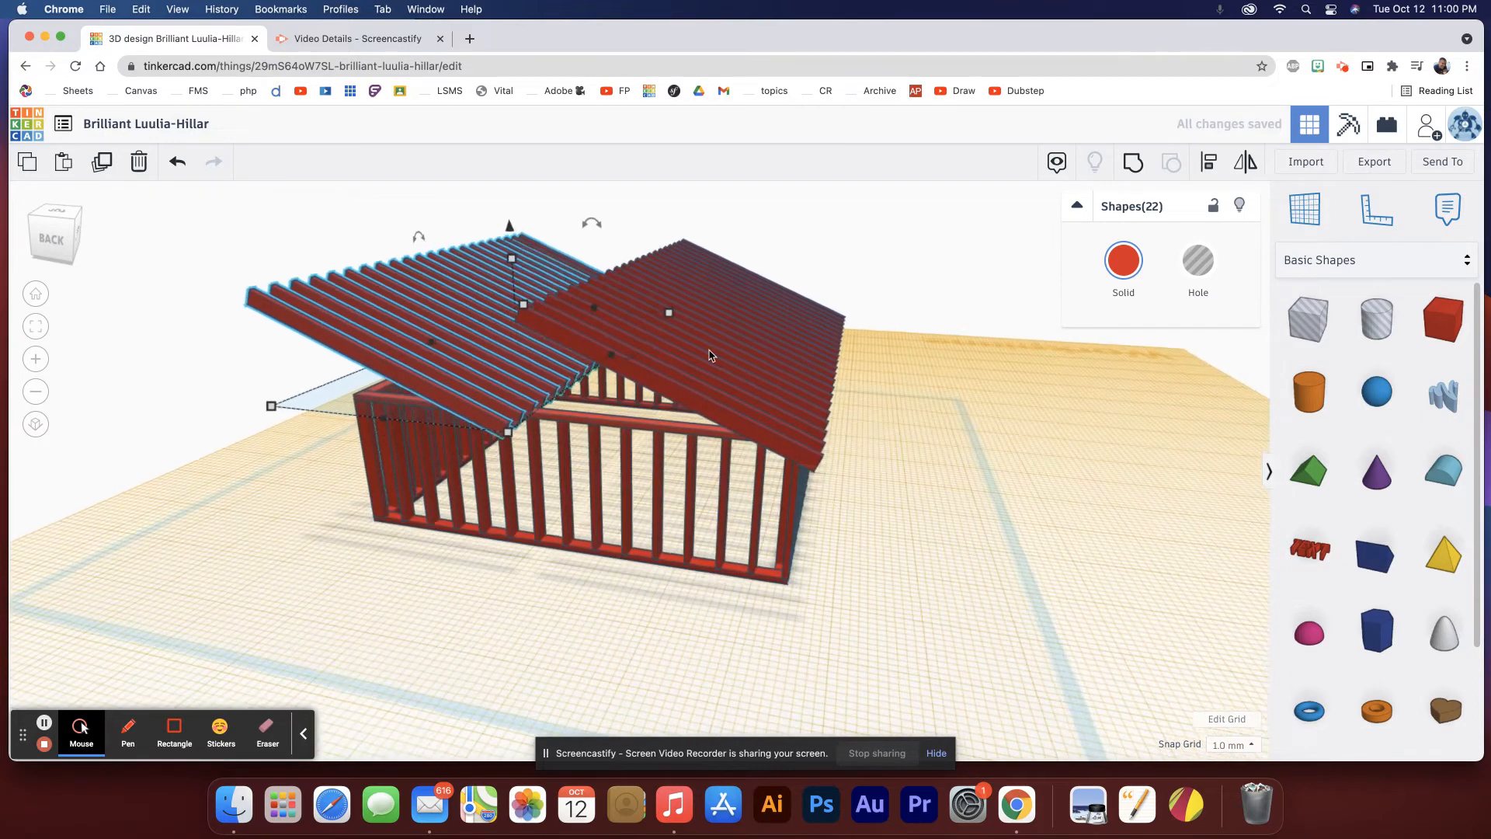
pyautogui.moveTo(641, 361); pyautogui.dragTo(893, 256, button='right')
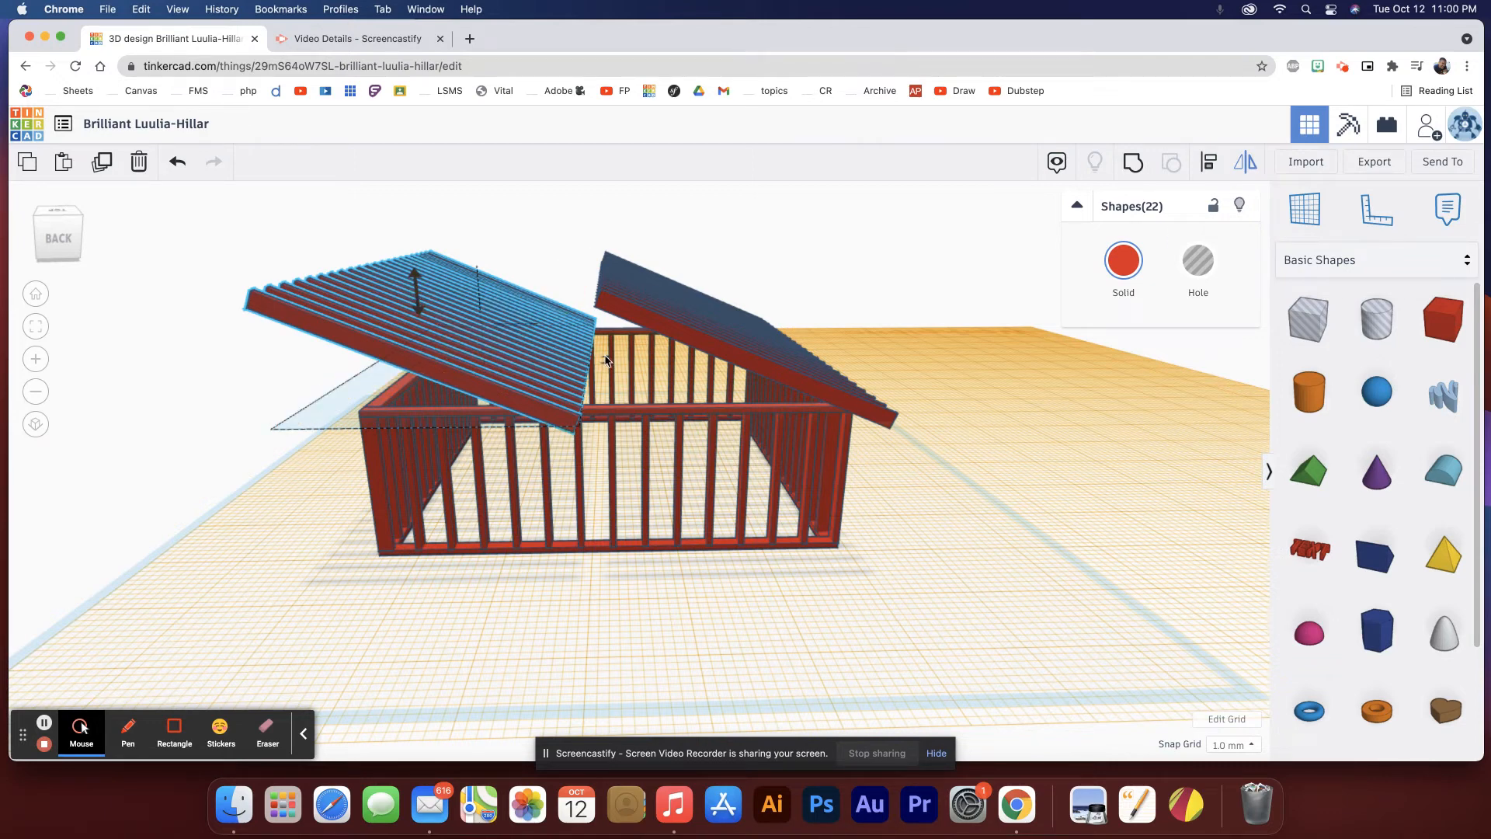
pyautogui.moveTo(453, 396); pyautogui.dragTo(363, 444, button='right')
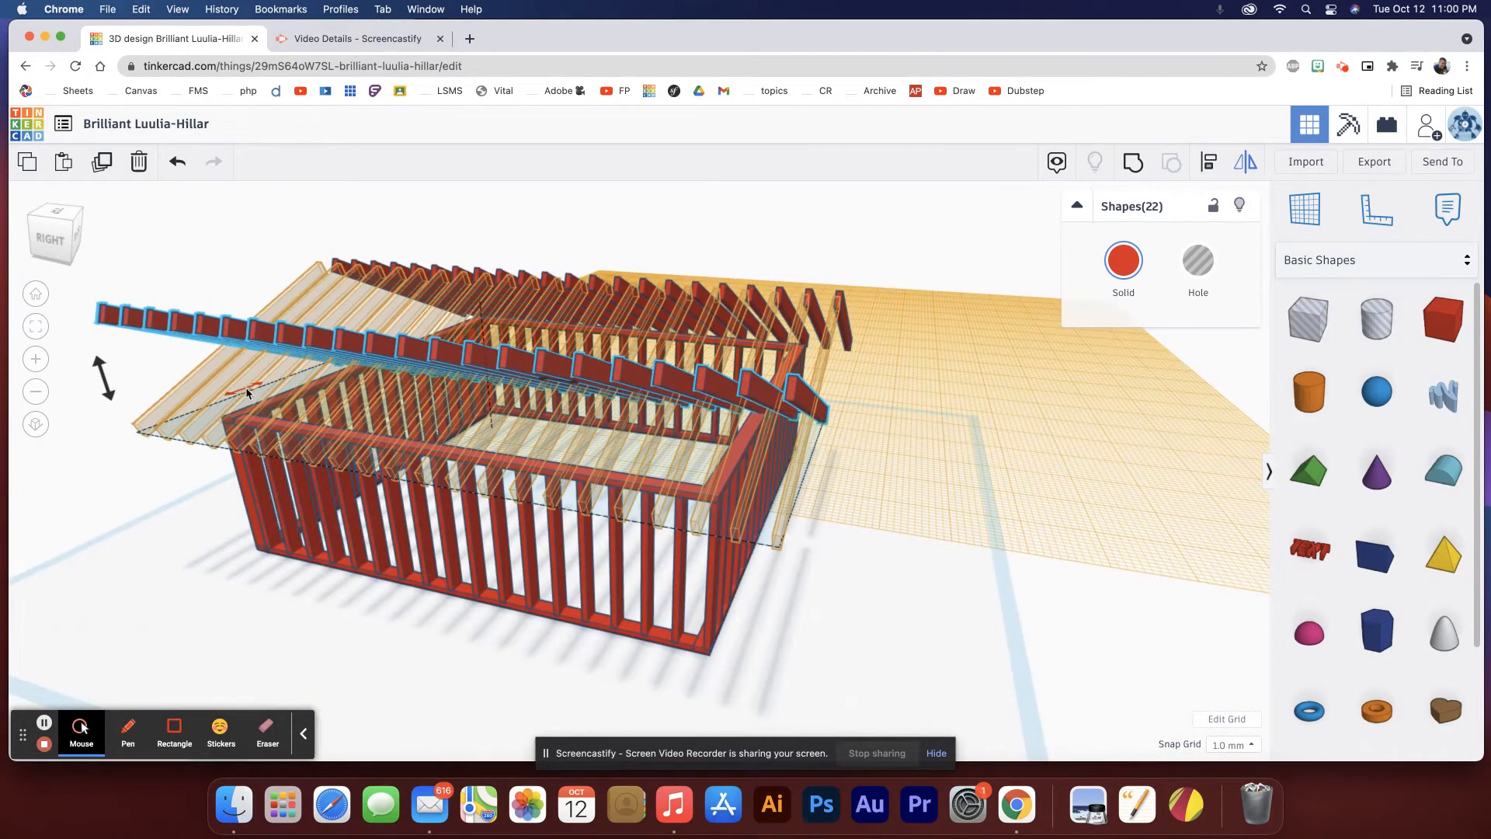
pyautogui.moveTo(244, 390); pyautogui.dragTo(645, 592, button='right')
pyautogui.click(647, 596)
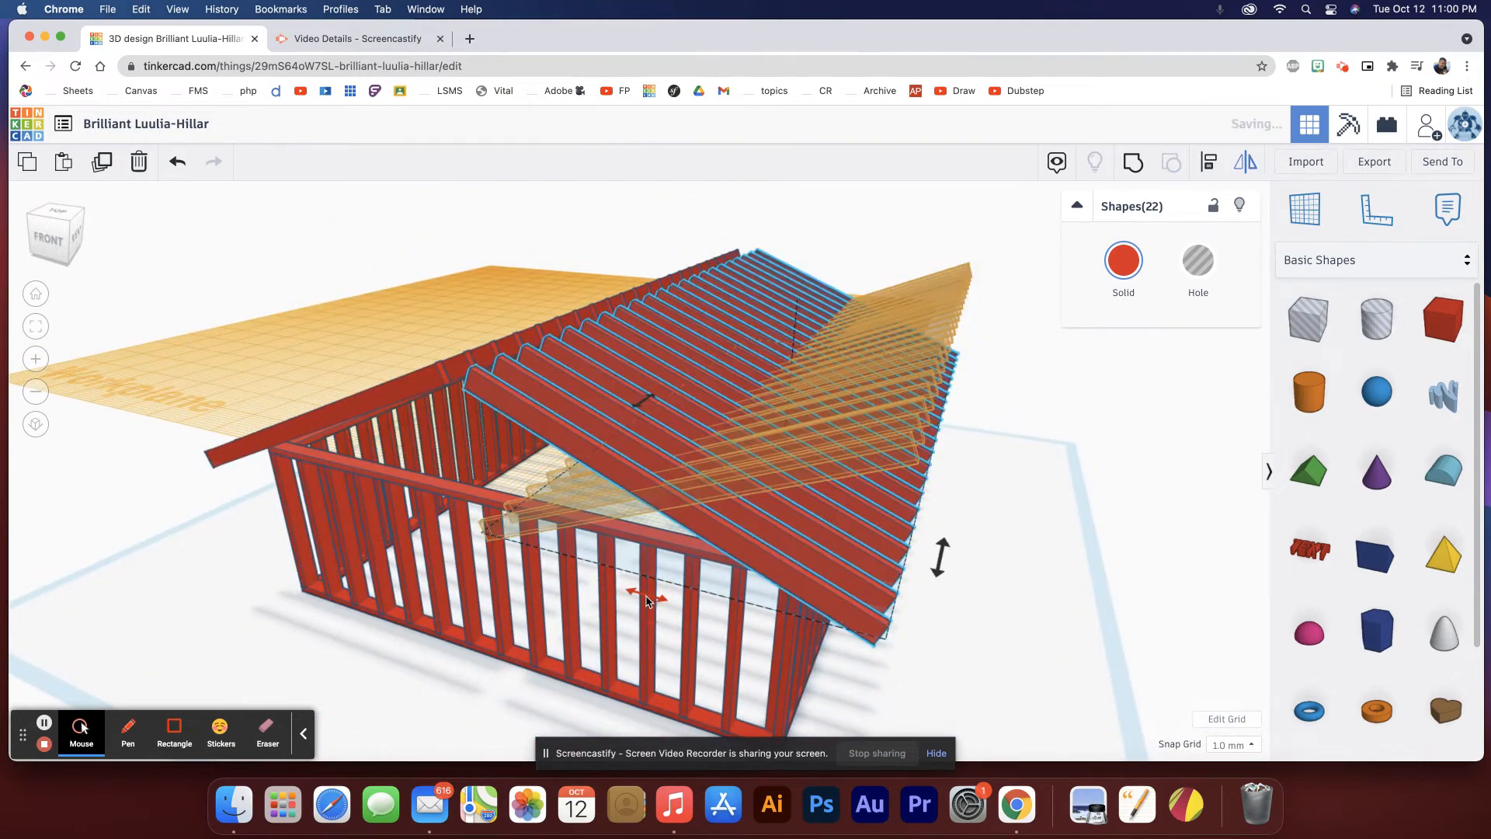
# Examine how the two rafter sets meet at the ridge and rest on the side walls.
pyautogui.moveTo(669, 515); pyautogui.dragTo(708, 487, button='right')
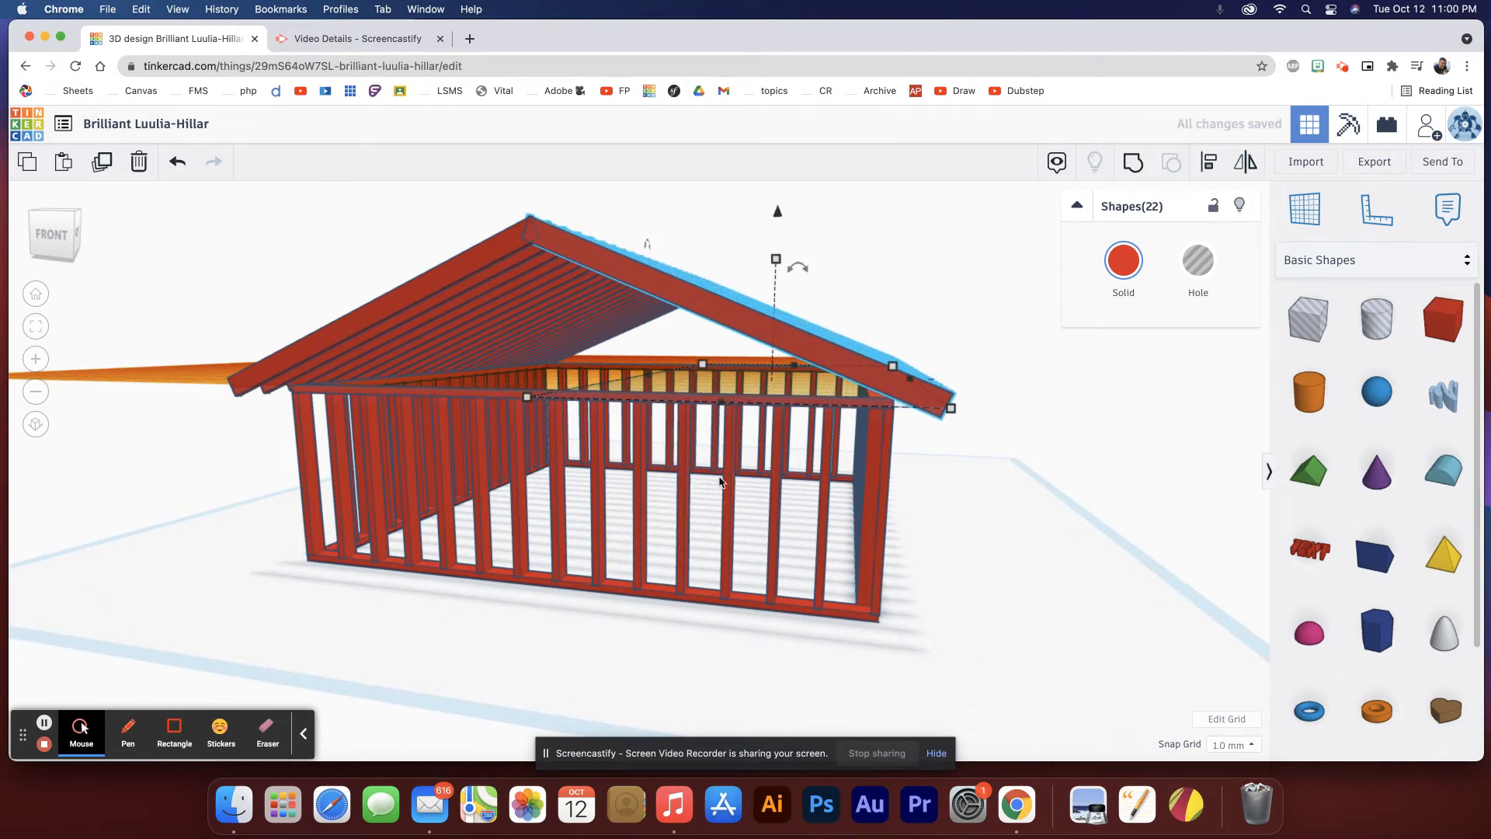
pyautogui.moveTo(730, 469)
pyautogui.mouseDown(button='right')
pyautogui.moveTo(769, 456)
pyautogui.moveTo(689, 455)
pyautogui.moveTo(732, 466)
pyautogui.mouseUp(button='right')
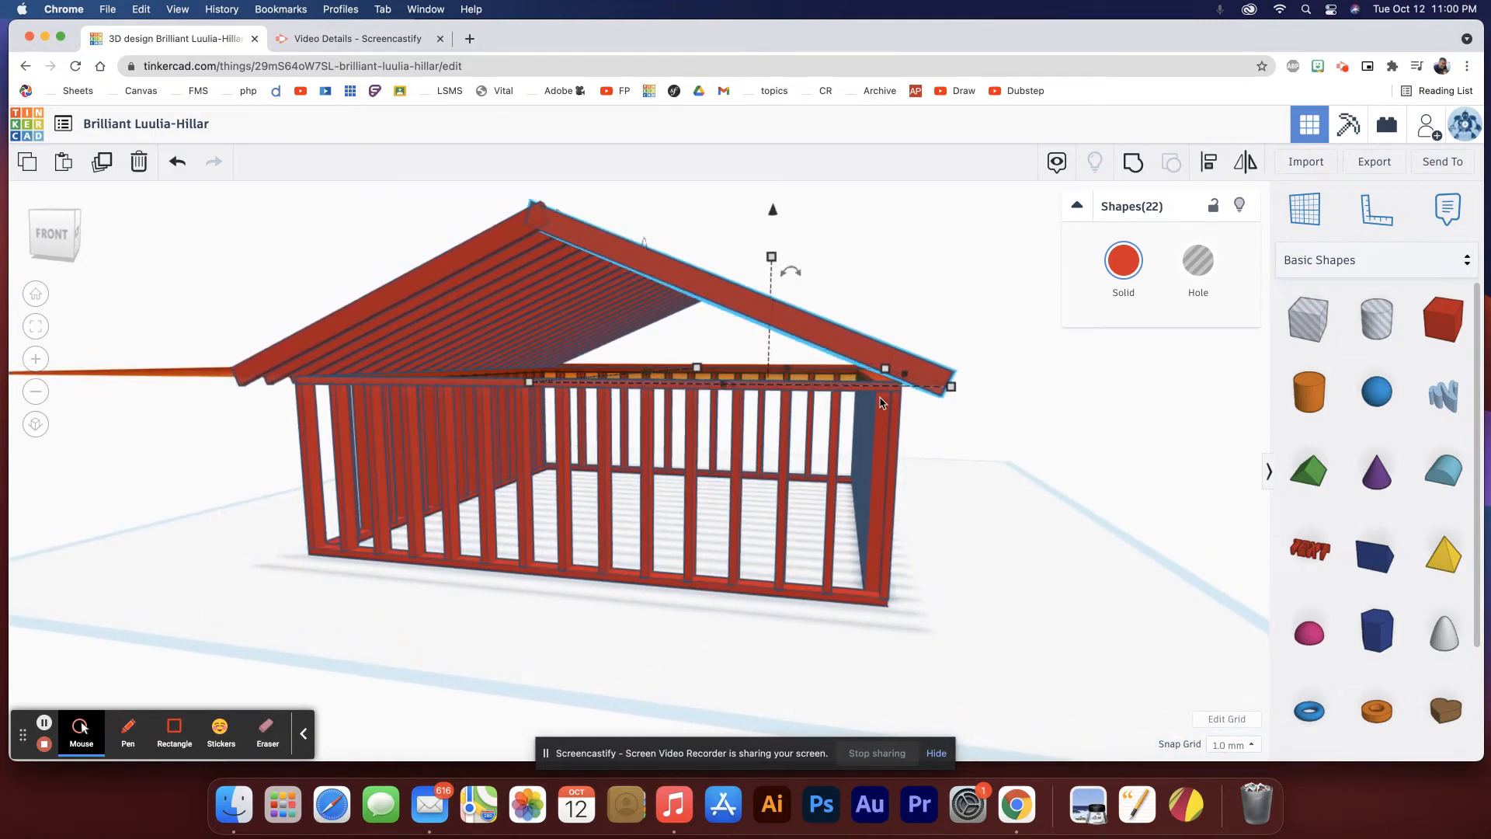
pyautogui.scroll(-5, 881, 403)
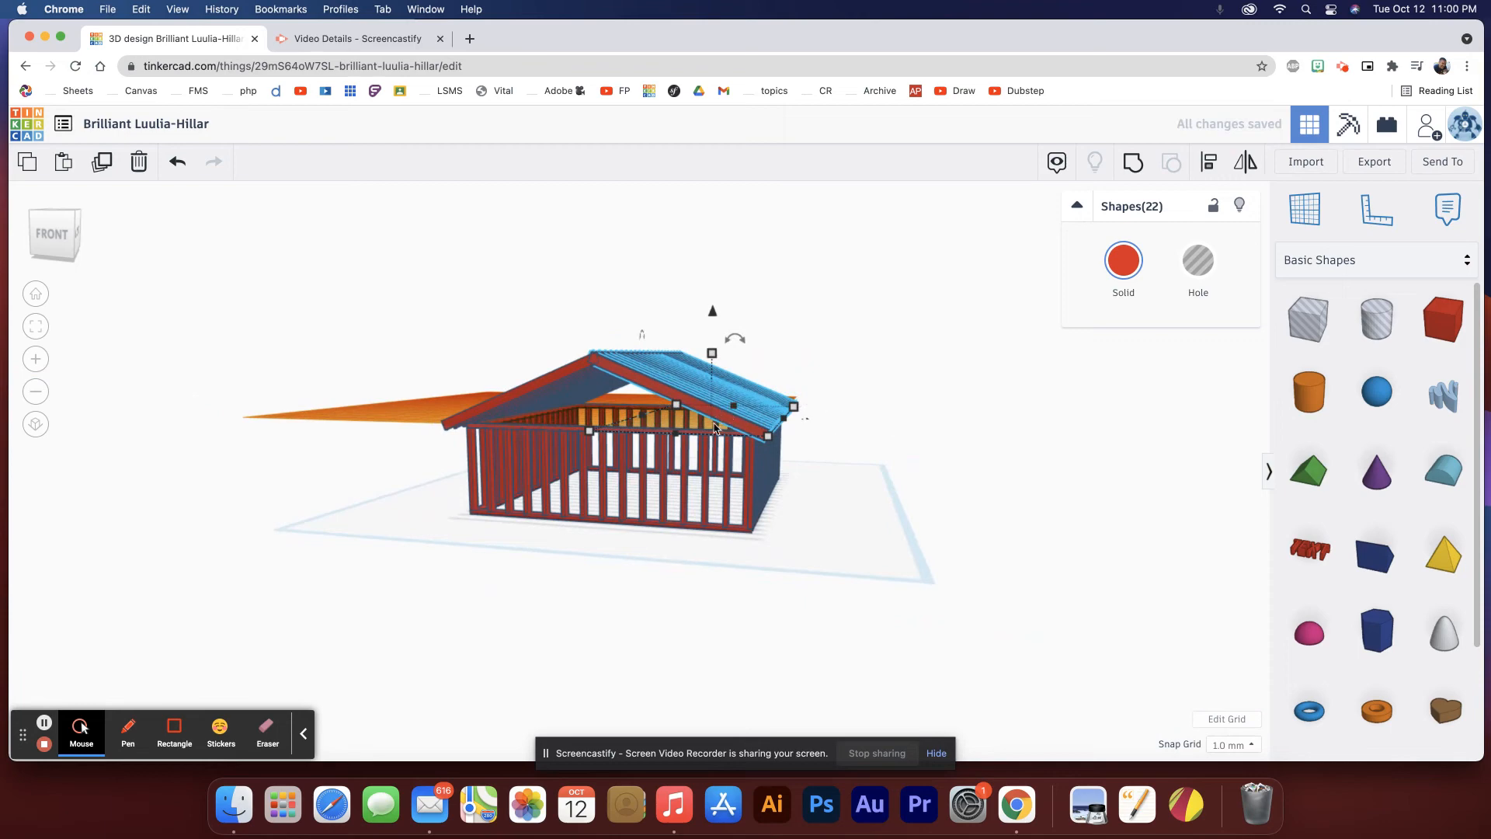
pyautogui.moveTo(705, 434); pyautogui.dragTo(809, 442, button='right')
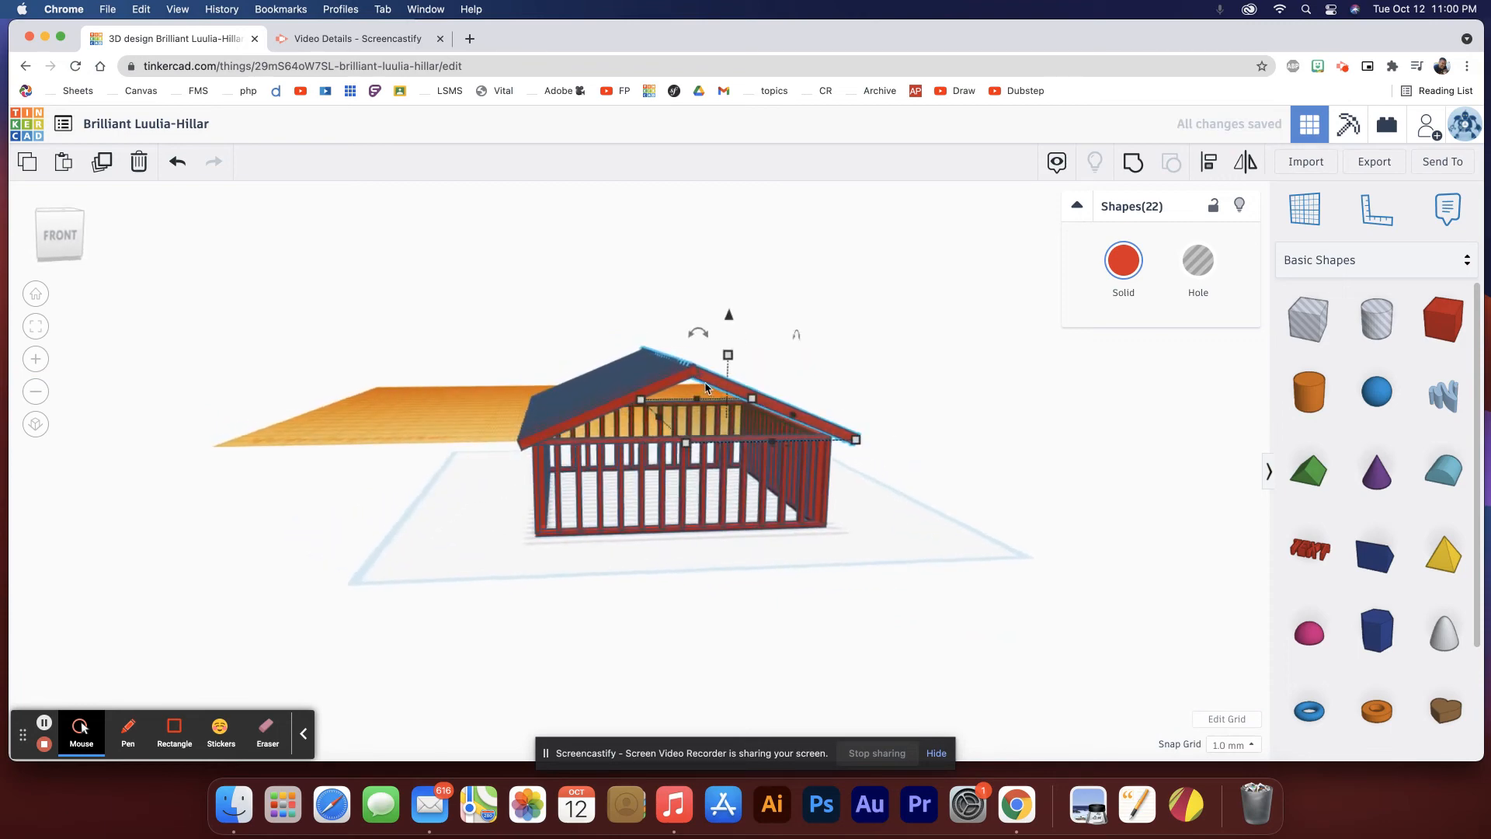
pyautogui.scroll(10, 692, 369)
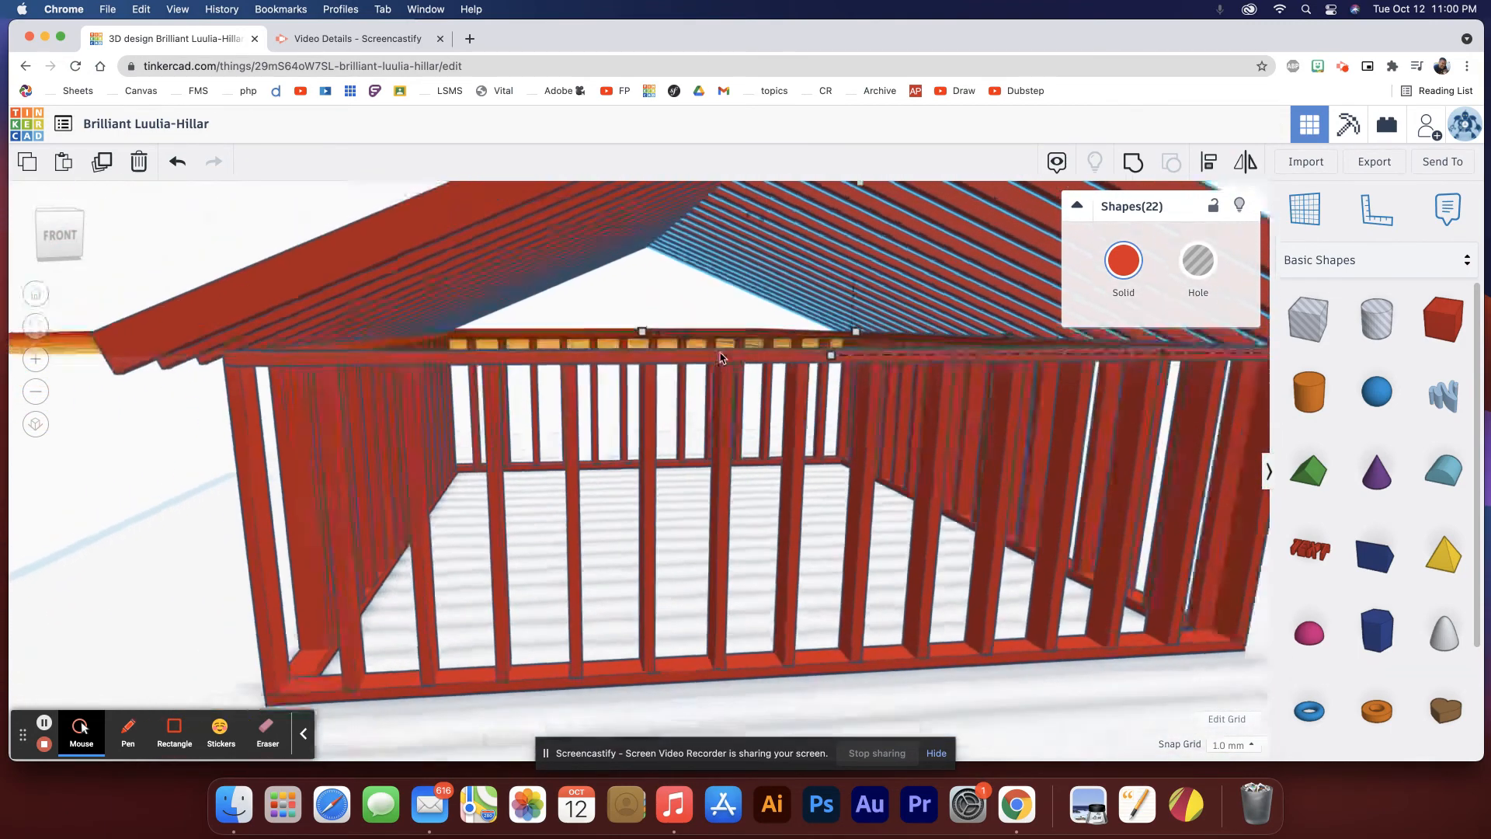
pyautogui.scroll(-2, 723, 355)
pyautogui.moveTo(743, 309)
pyautogui.mouseDown(button='right')
pyautogui.moveTo(699, 328)
pyautogui.moveTo(728, 327)
pyautogui.moveTo(718, 296)
pyautogui.mouseUp(button='right')
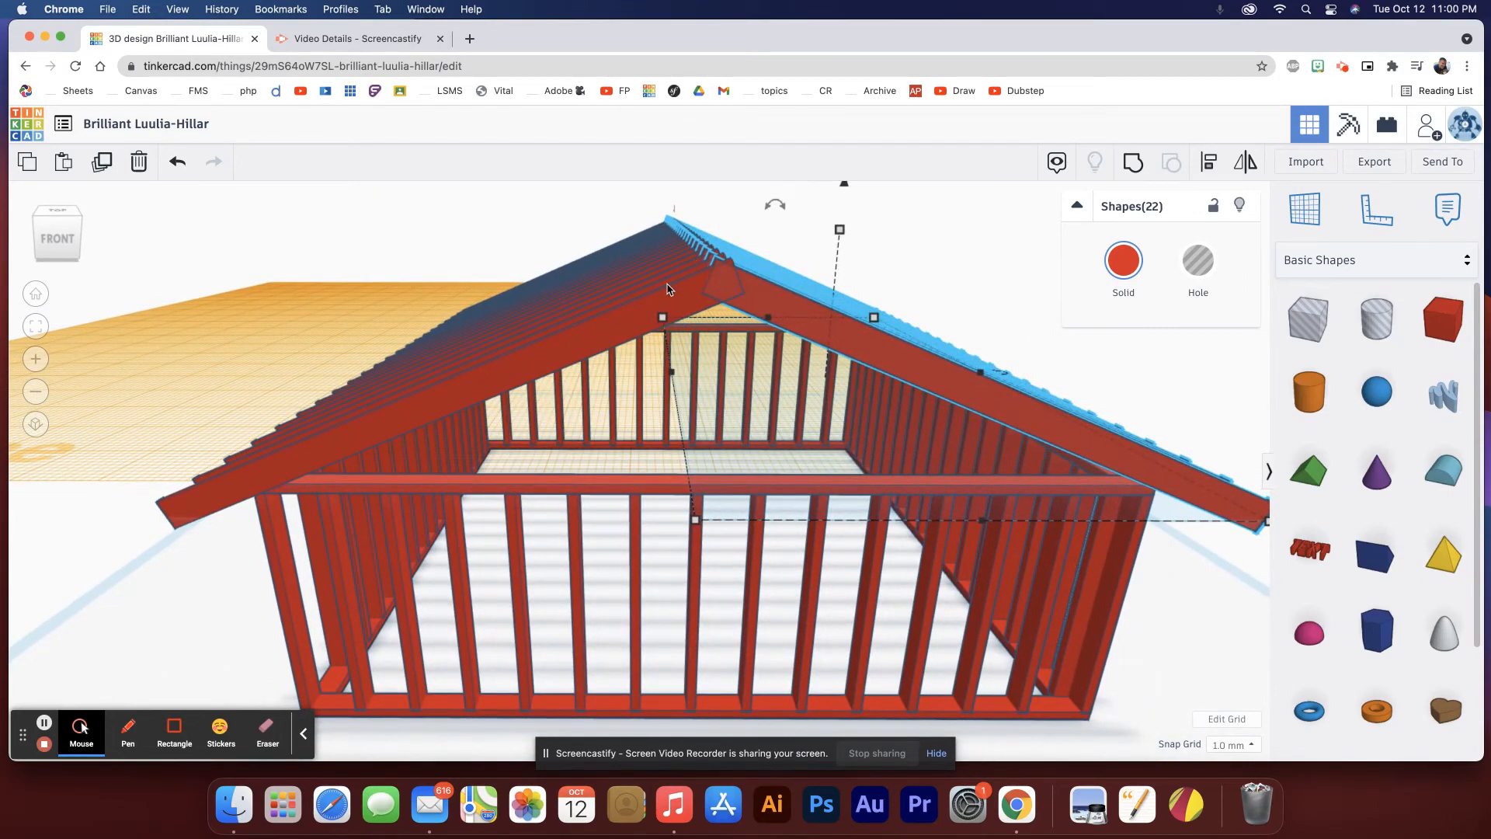
# Reset the workplane to the ground level, deselect the rafters, and view the finished gabled frame.
pyautogui.moveTo(658, 301); pyautogui.dragTo(840, 425, button='right')
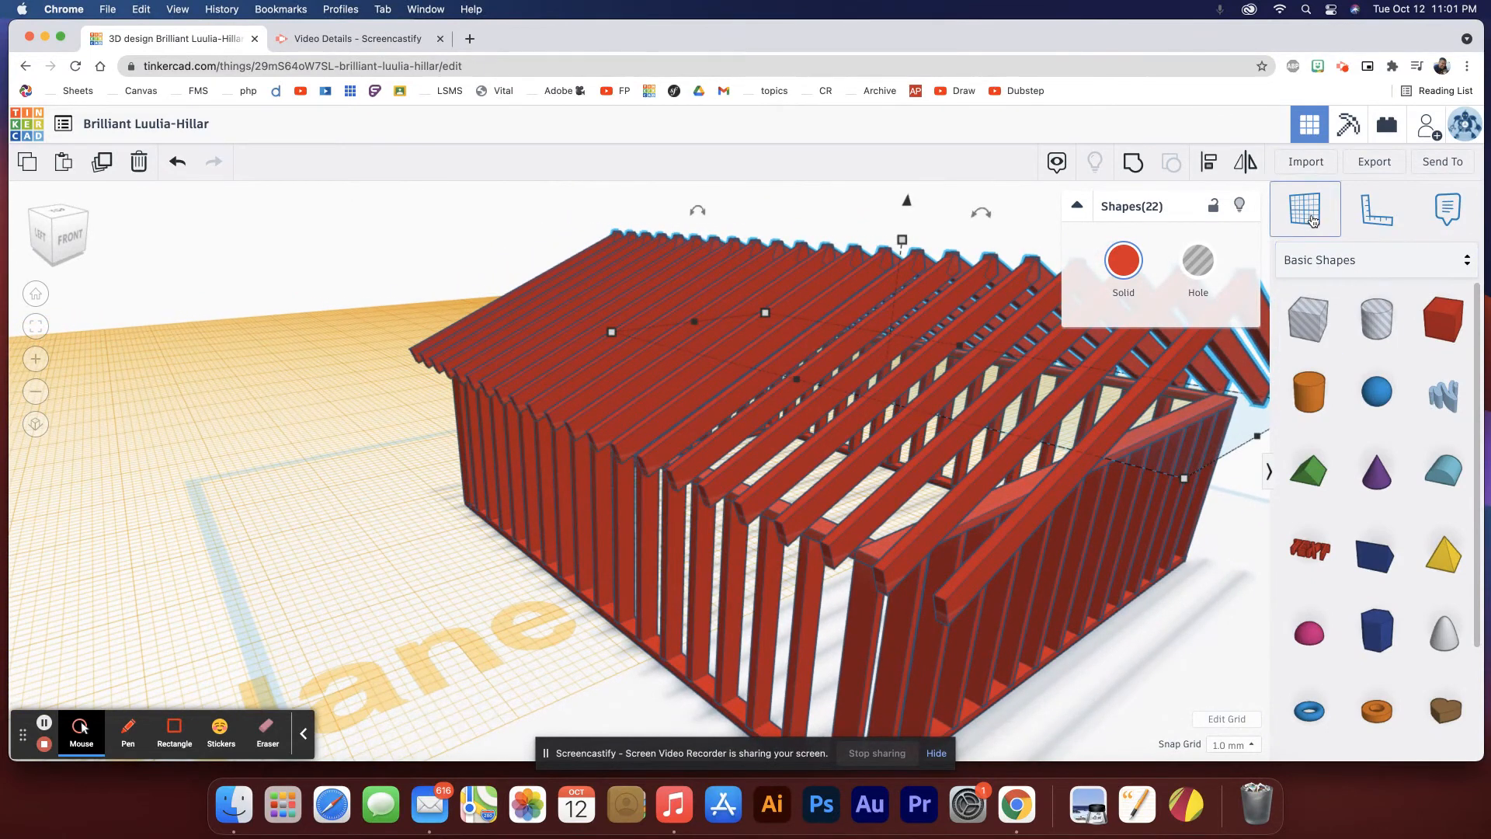
pyautogui.moveTo(336, 494); pyautogui.dragTo(301, 504, button='right')
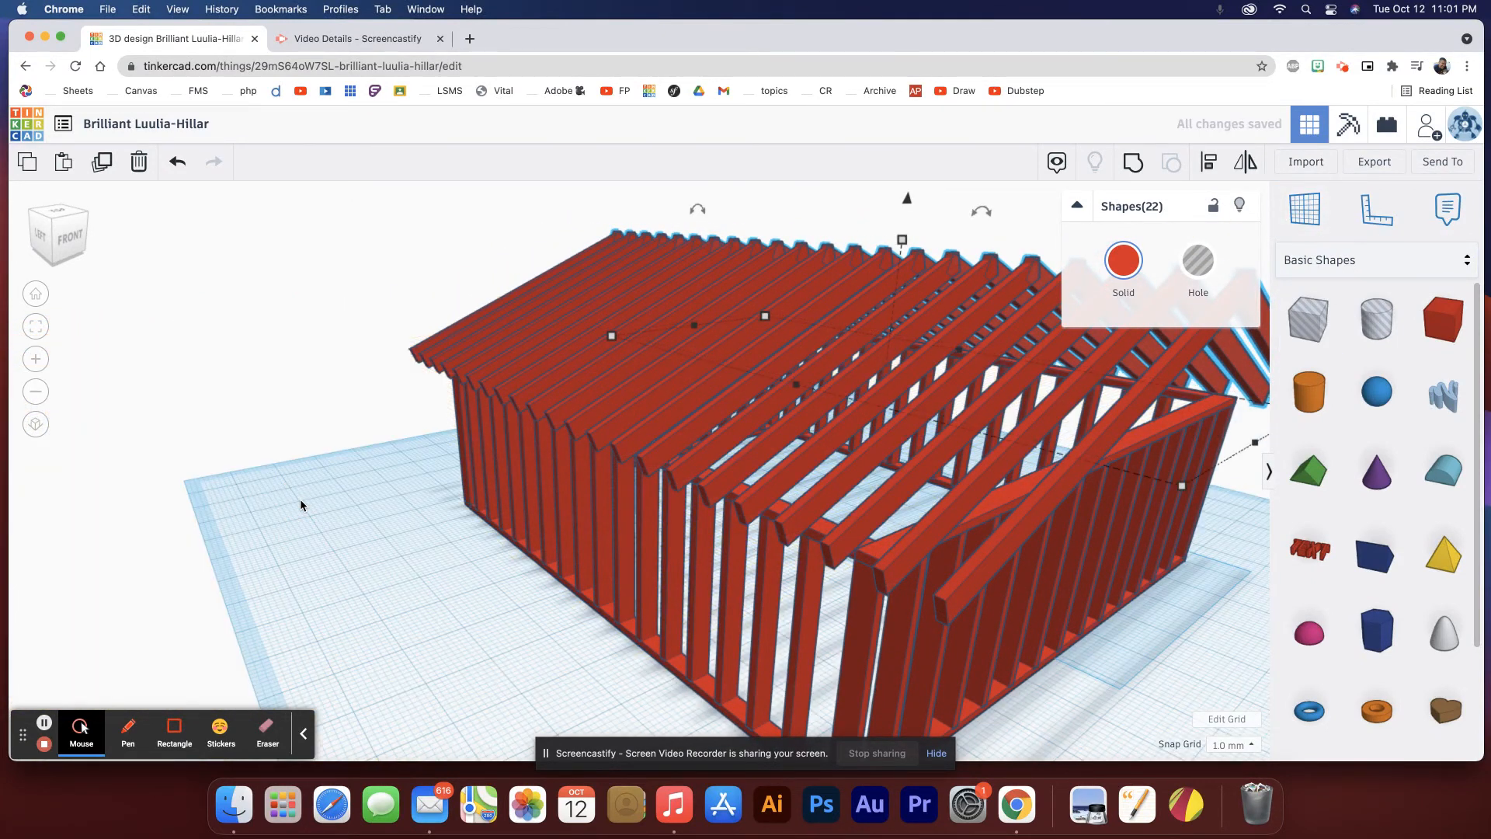
pyautogui.moveTo(525, 505); pyautogui.dragTo(233, 536, button='right')
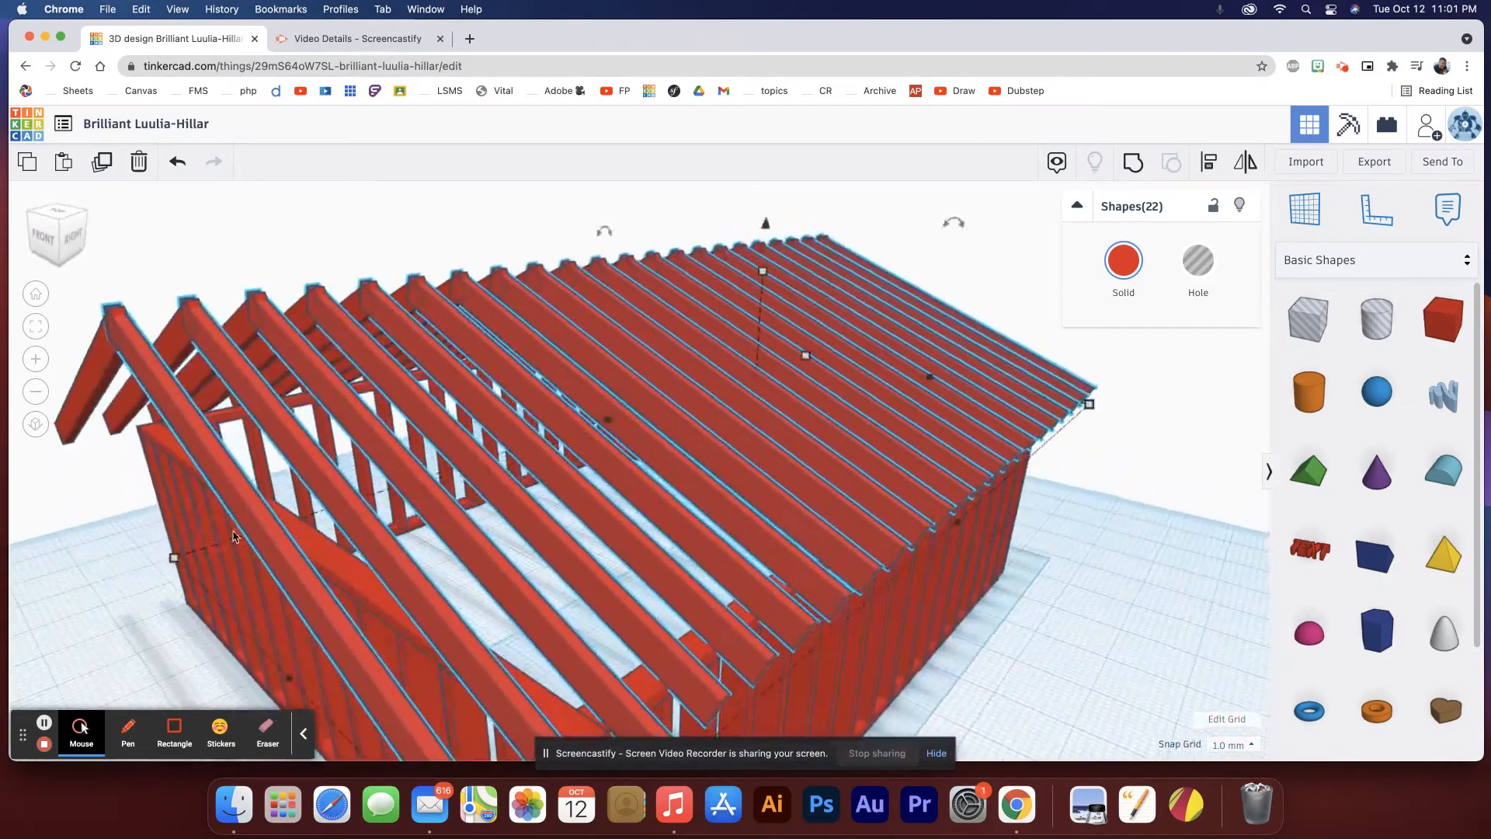
pyautogui.moveTo(596, 464); pyautogui.dragTo(455, 401, button='right')
pyautogui.click(943, 525)
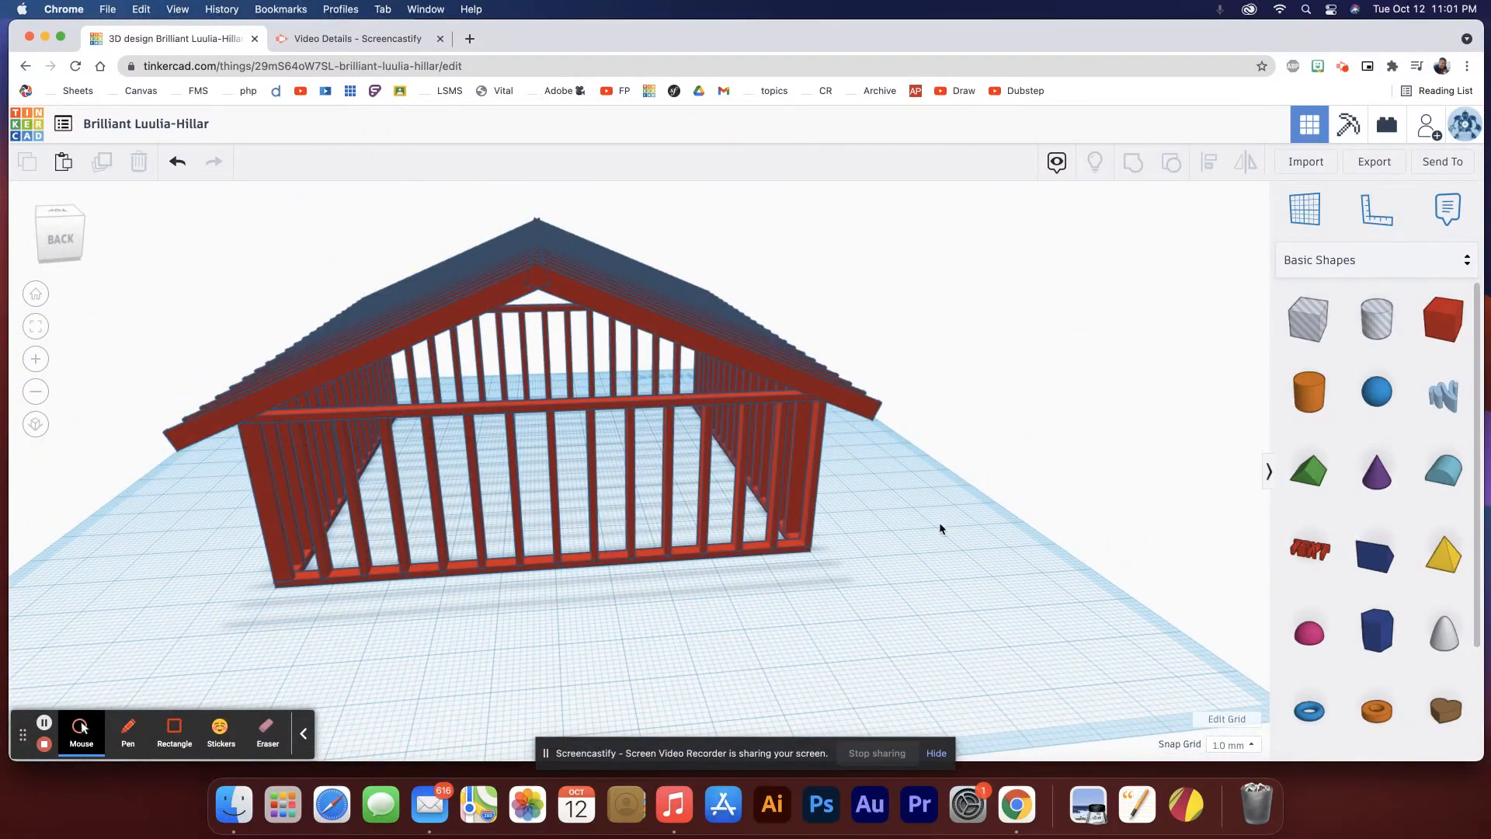
pyautogui.moveTo(557, 351); pyautogui.dragTo(714, 388, button='right')
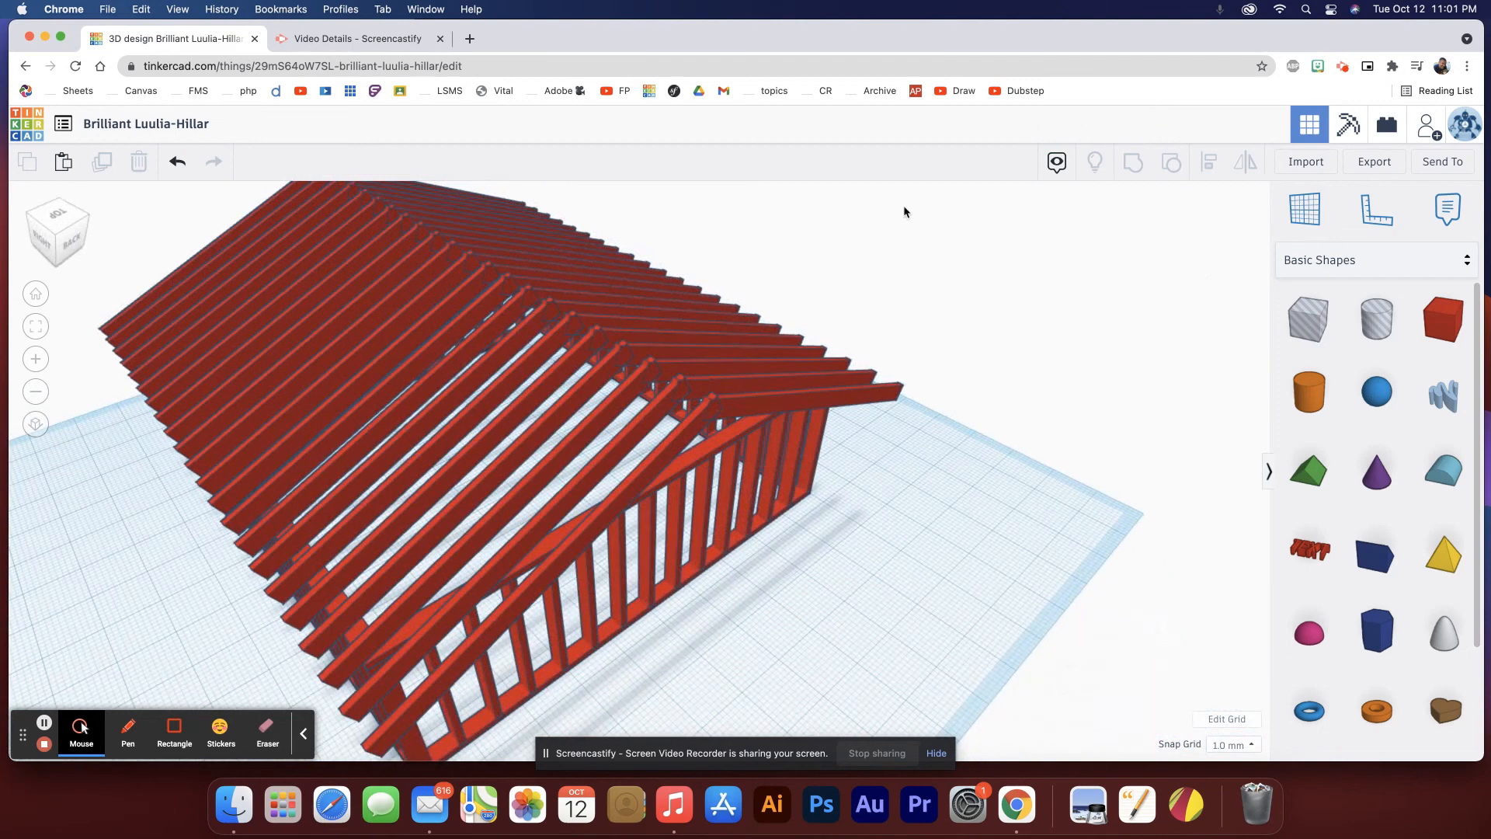
pyautogui.keyDown('ctrl'); pyautogui.scroll(2, 811, 635); pyautogui.keyUp('ctrl')
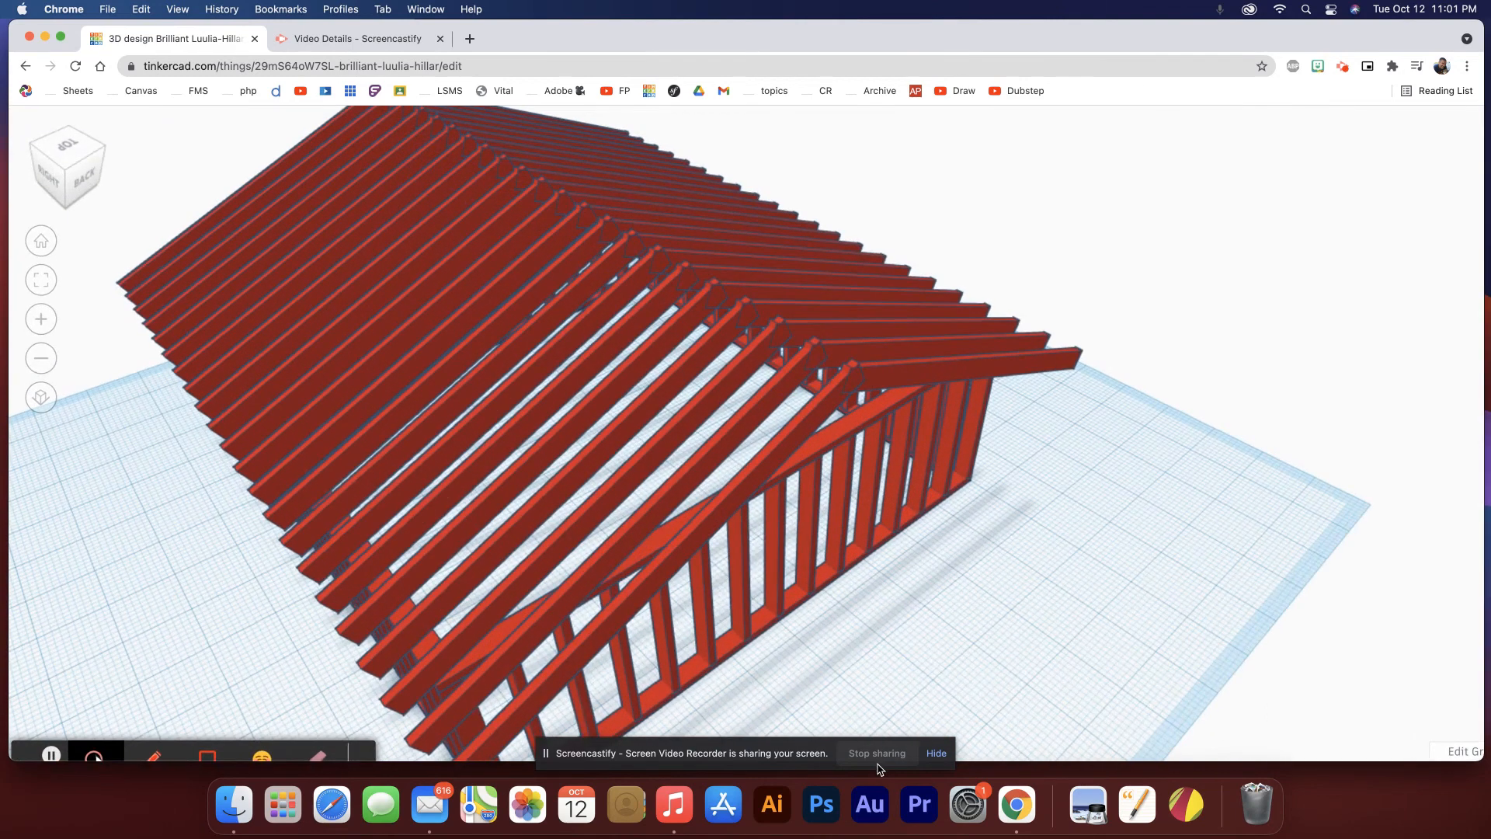